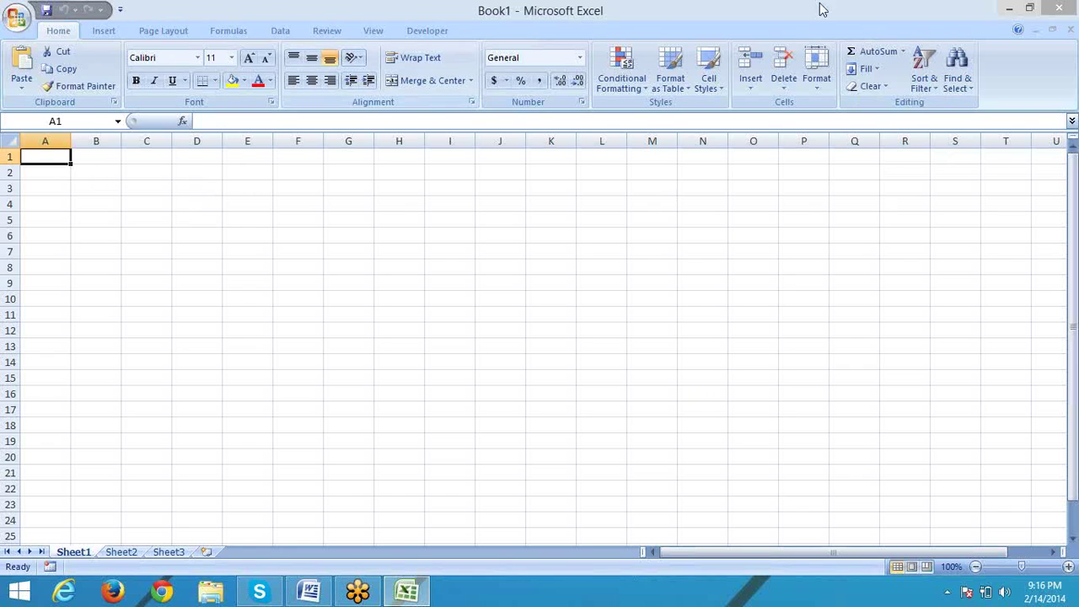
Step: Set aside the blank Book1 workbook and bring up the Windows 8 Start screen
{"action": "mouse_move", "coordinate": [1069, 26]}
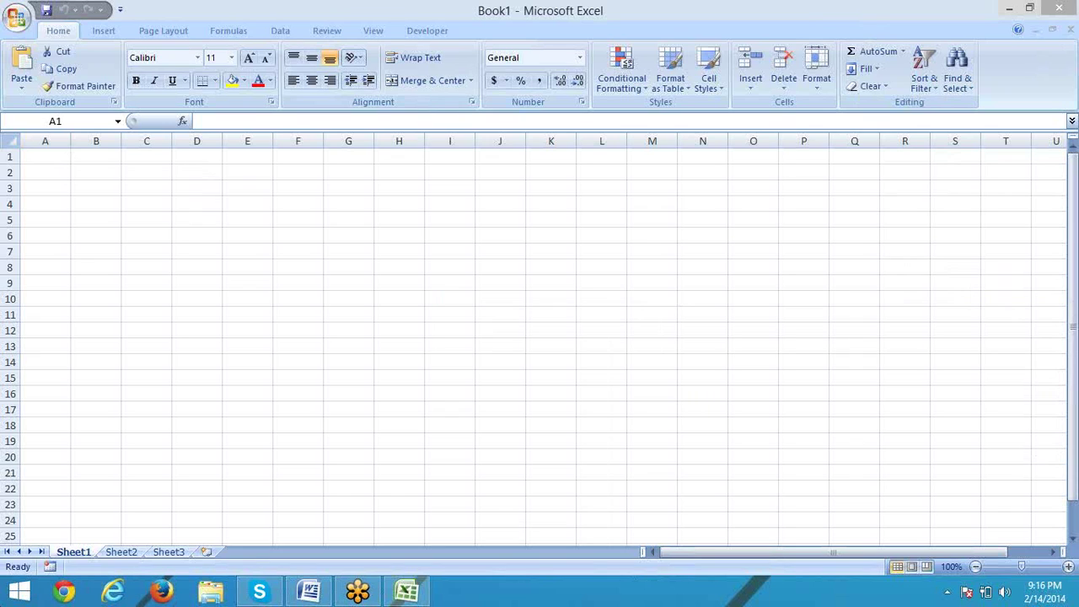
{"action": "key", "text": "super"}
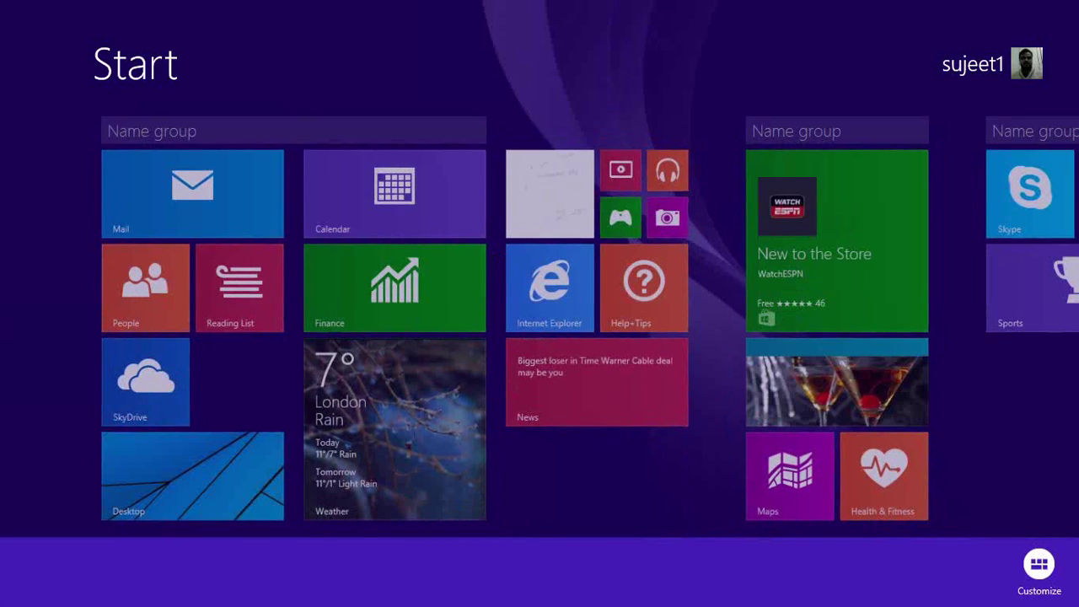
Step: Dismiss the system tools menu and return through the Desktop tile to Excel
{"action": "key", "text": "super+x"}
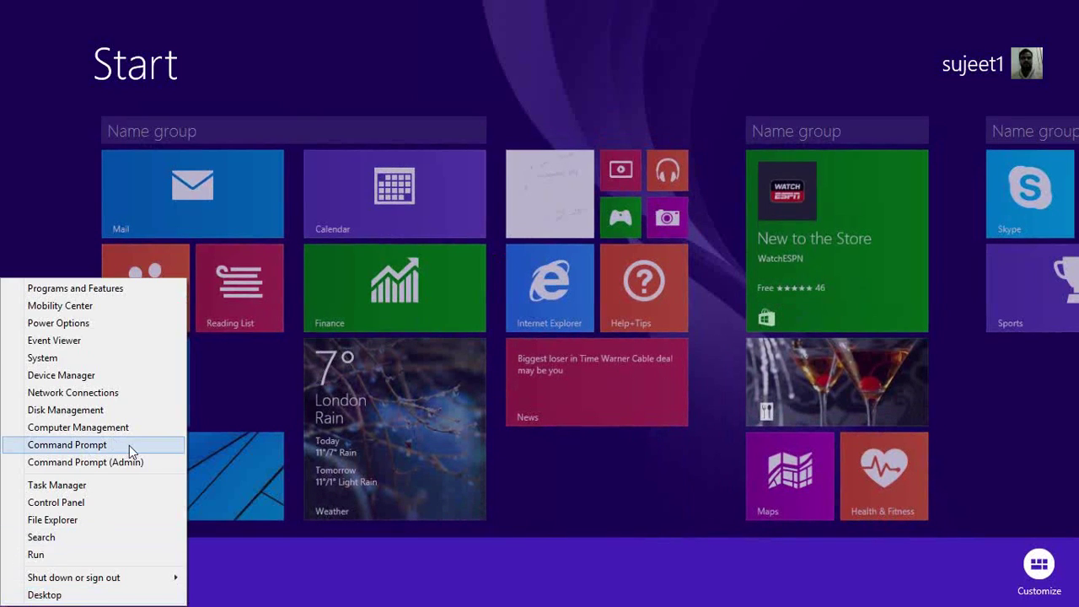
{"action": "left_click", "coordinate": [222, 494]}
{"action": "right_click", "coordinate": [221, 495]}
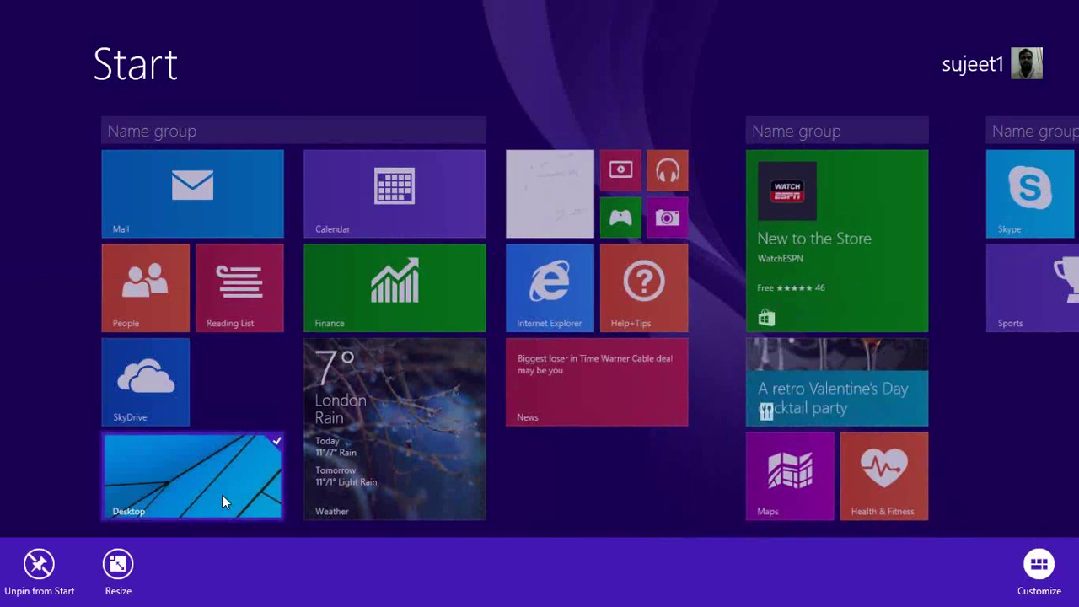
{"action": "right_click", "coordinate": [222, 494]}
{"action": "right_click", "coordinate": [222, 495]}
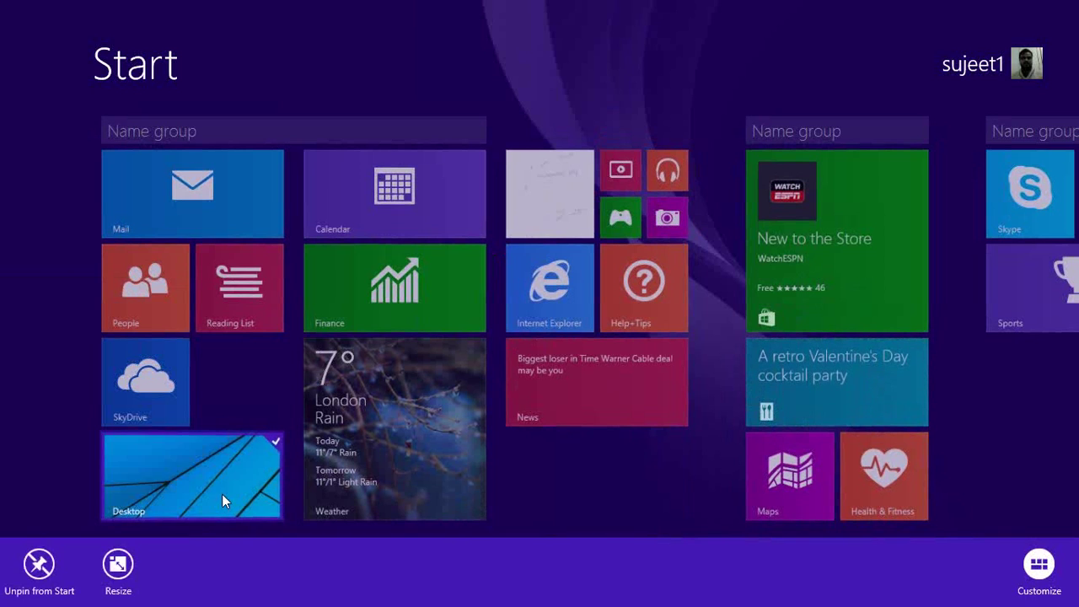
{"action": "right_click", "coordinate": [221, 494]}
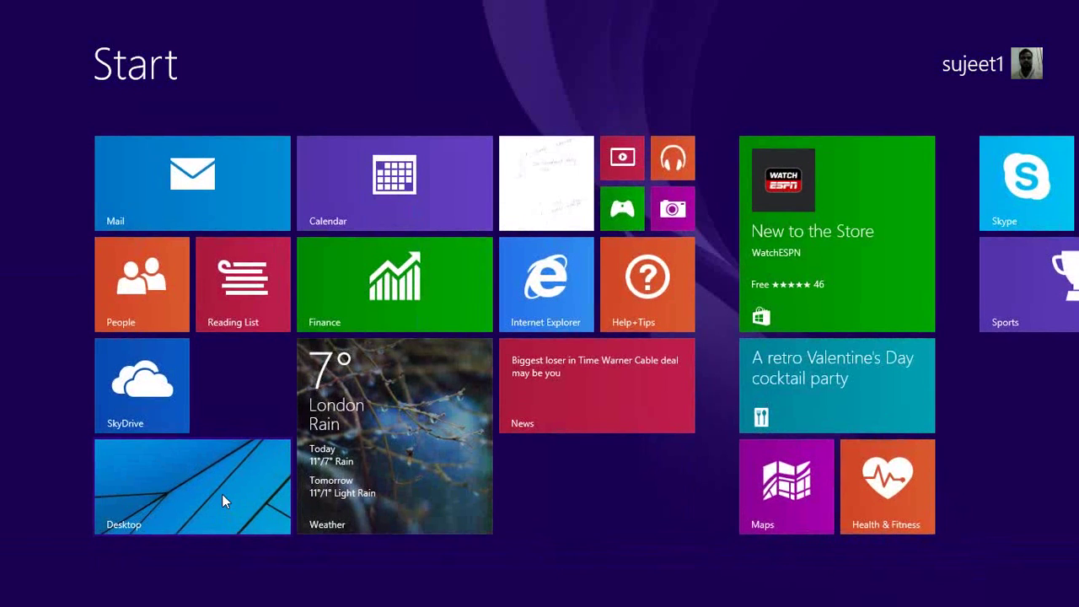
{"action": "left_click", "coordinate": [221, 495]}
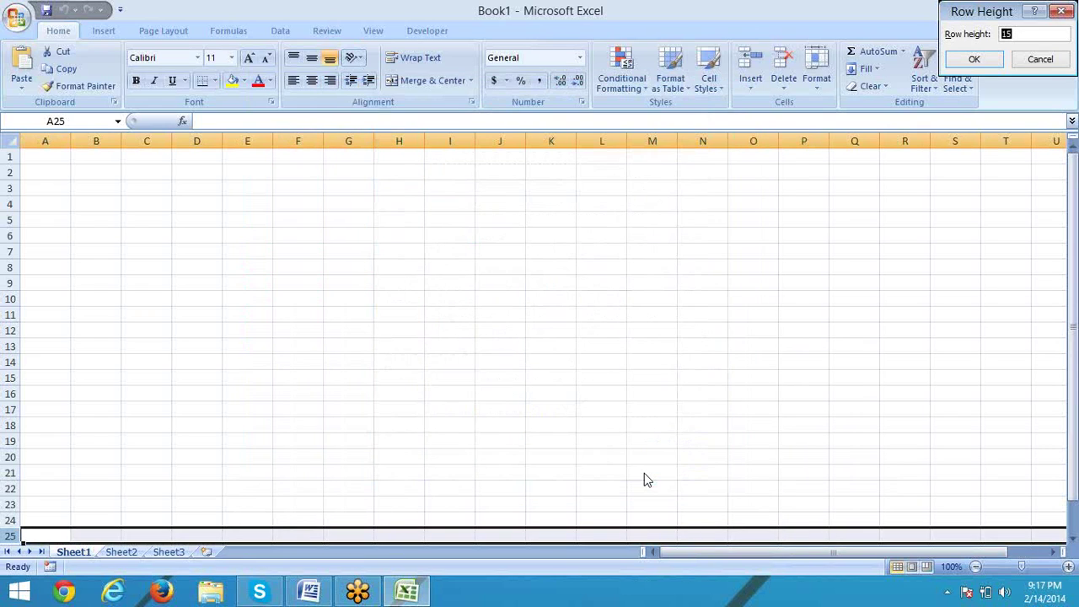
{"action": "key", "text": "End"}
{"action": "key", "text": "Left"}
Step: Cancel Row Height, close Excel, then search 'exce' and relaunch Microsoft Office Excel 2007
{"action": "key", "text": "Escape"}
{"action": "key", "text": "alt+F4"}
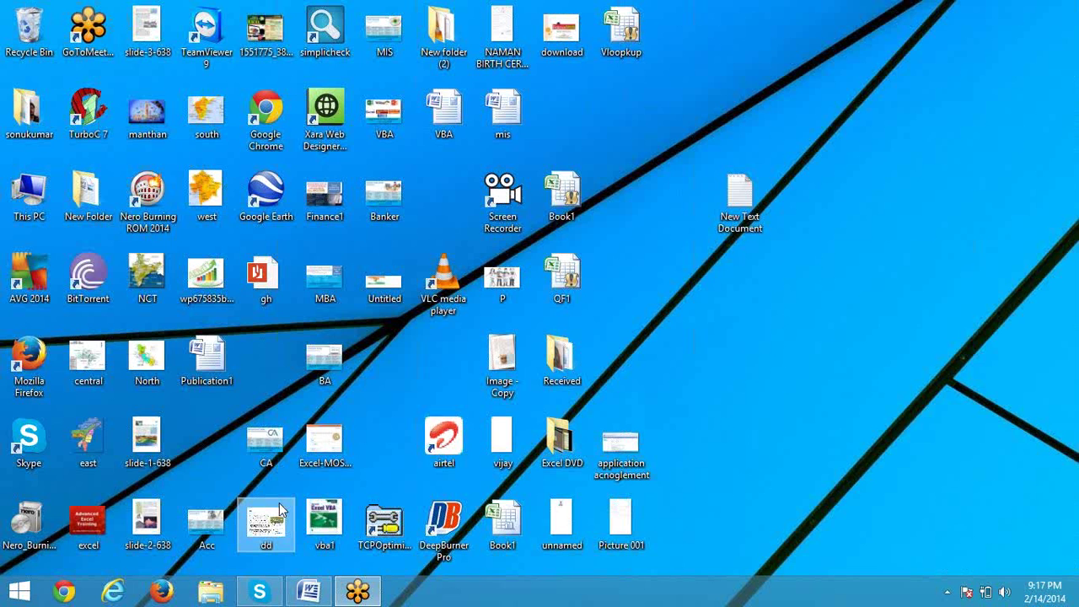
{"action": "key", "text": "super"}
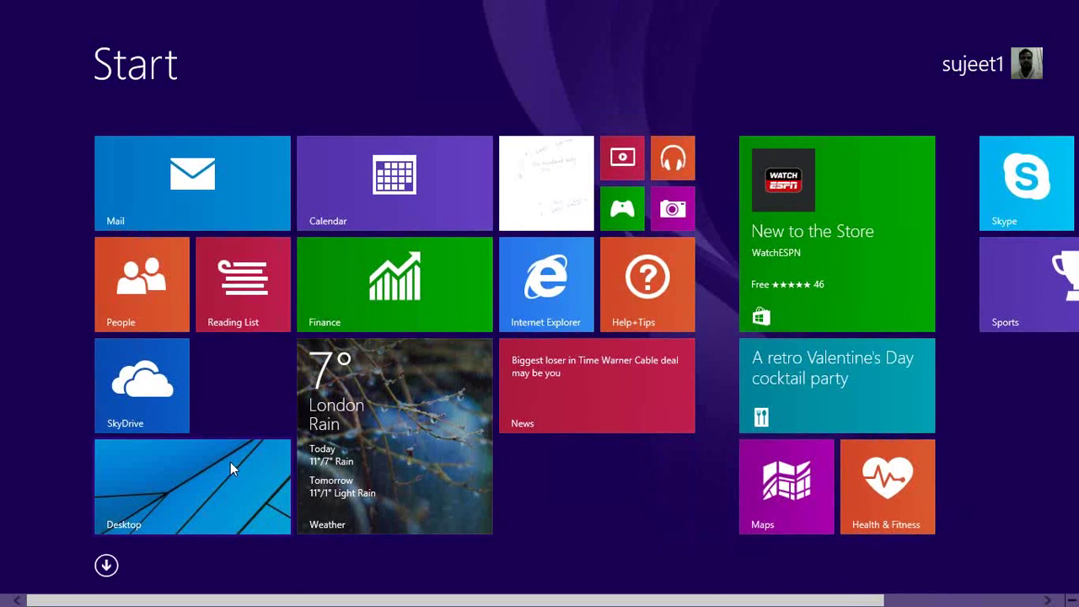
{"action": "type", "text": "exxex"}
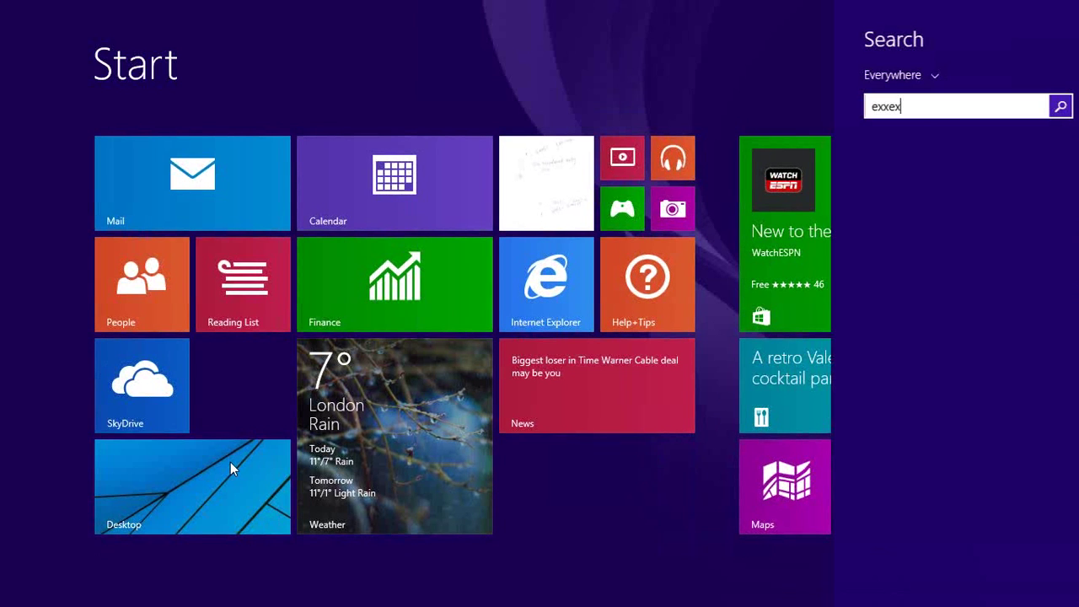
{"action": "key", "text": "BackSpace"}
{"action": "key", "text": "BackSpace"}
{"action": "key", "text": "BackSpace"}
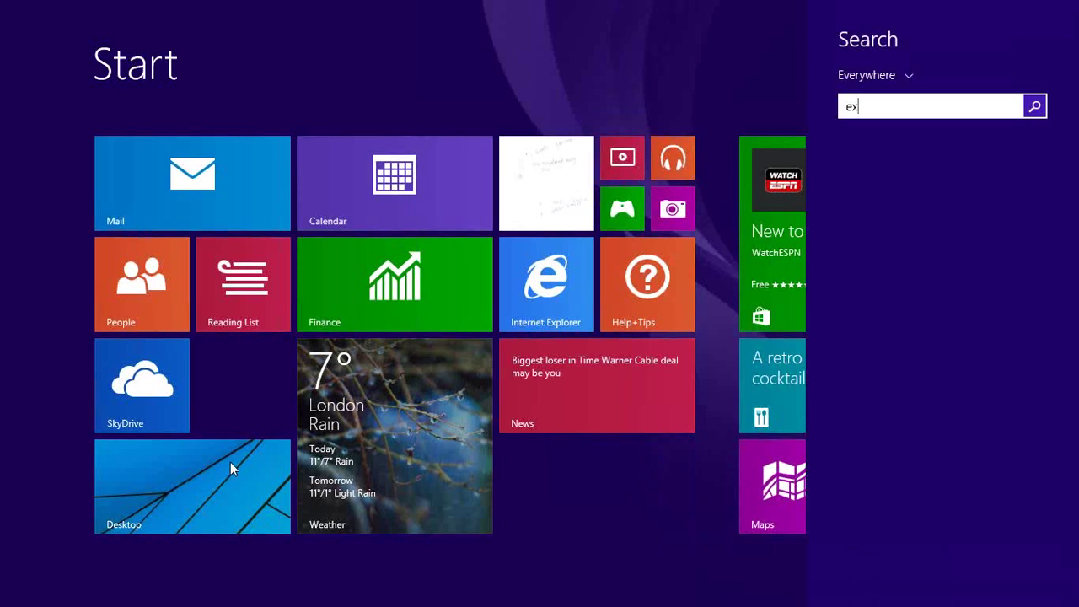
{"action": "type", "text": "cel"}
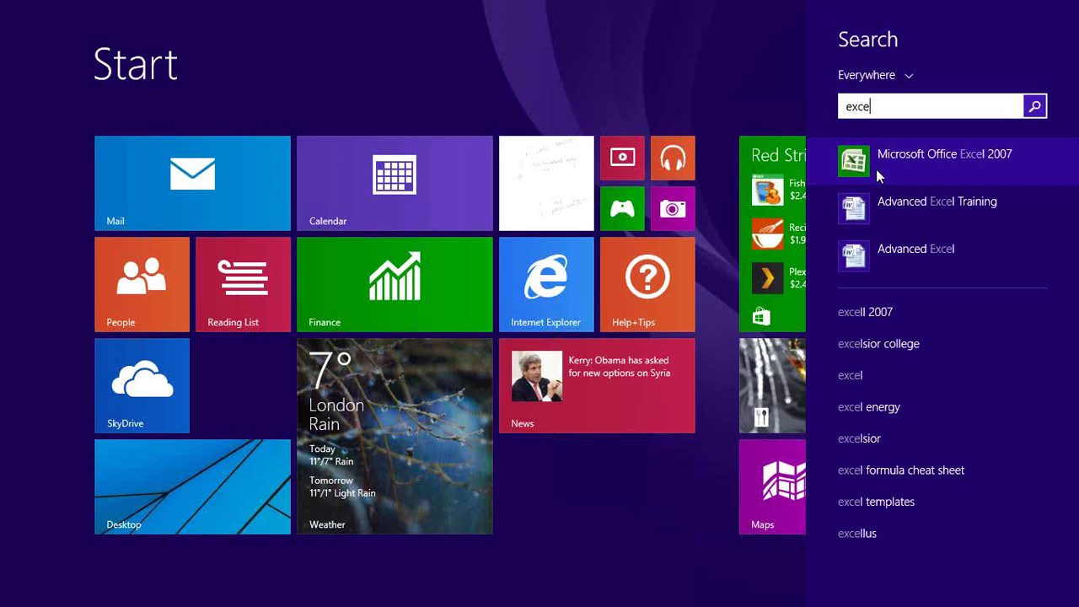
{"action": "left_click", "coordinate": [876, 169]}
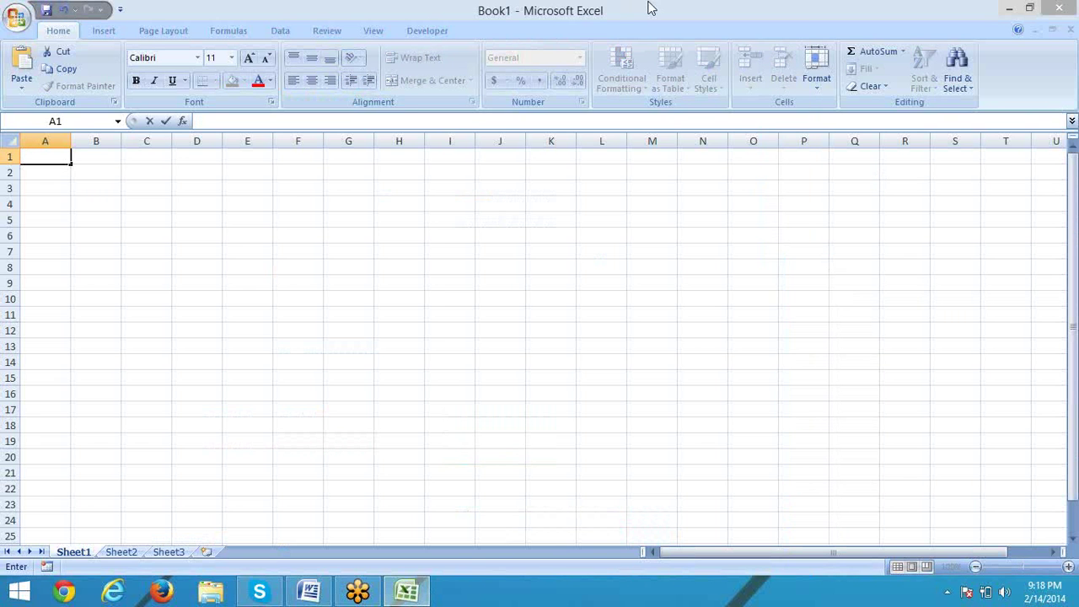
Step: Enter the labels Month in A1 and Sale in A2
{"action": "left_click", "coordinate": [227, 204]}
{"action": "key", "text": "Up"}
{"action": "key", "text": "Up"}
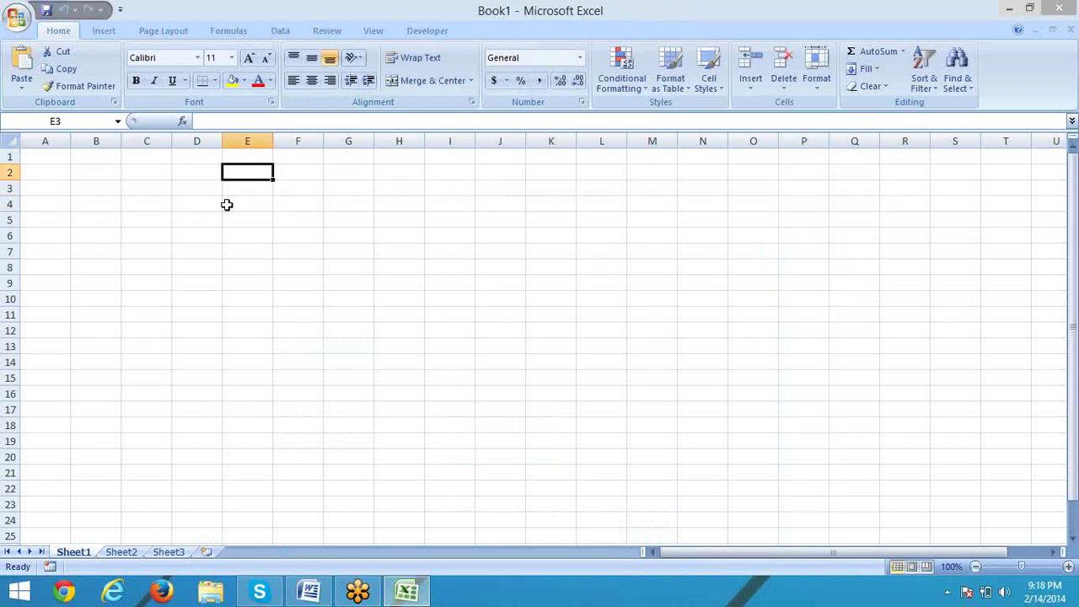
{"action": "key", "text": "Left"}
{"action": "key", "text": "Up"}
{"action": "key", "text": "Home"}
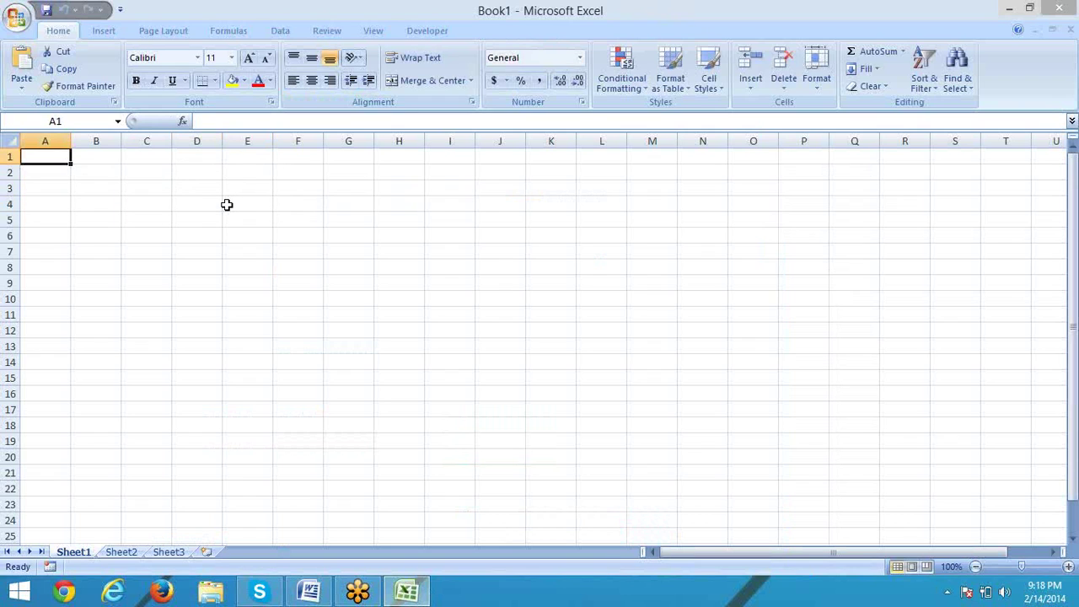
{"action": "type", "text": "Month"}
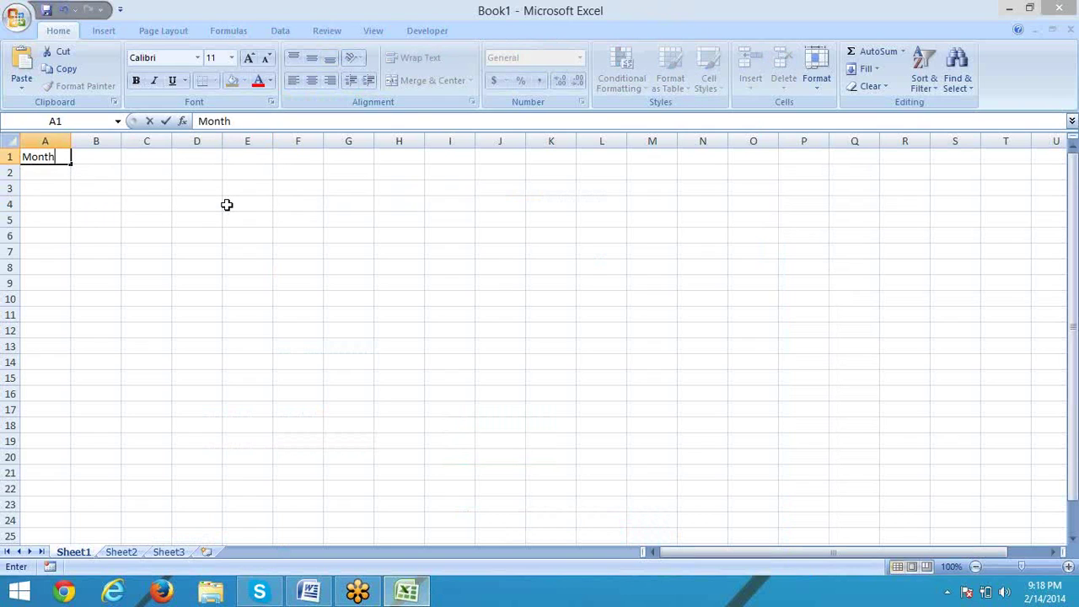
{"action": "key", "text": "Return"}
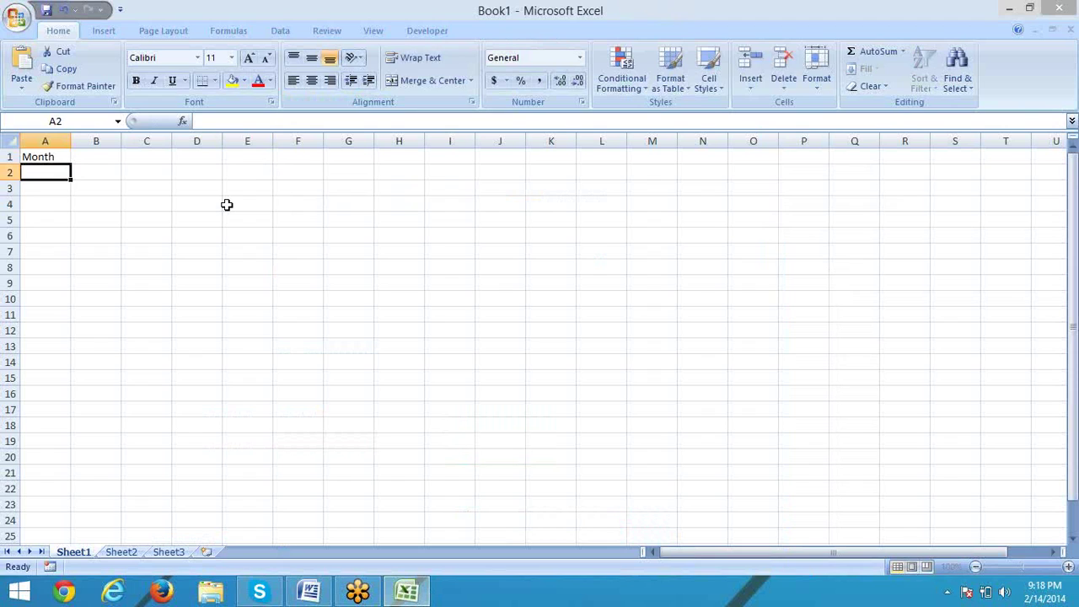
{"action": "type", "text": "Sale"}
{"action": "key", "text": "Tab"}
Step: Put Jan in B1 and fill the months Jan through Jun across B1:G1
{"action": "key", "text": "Up"}
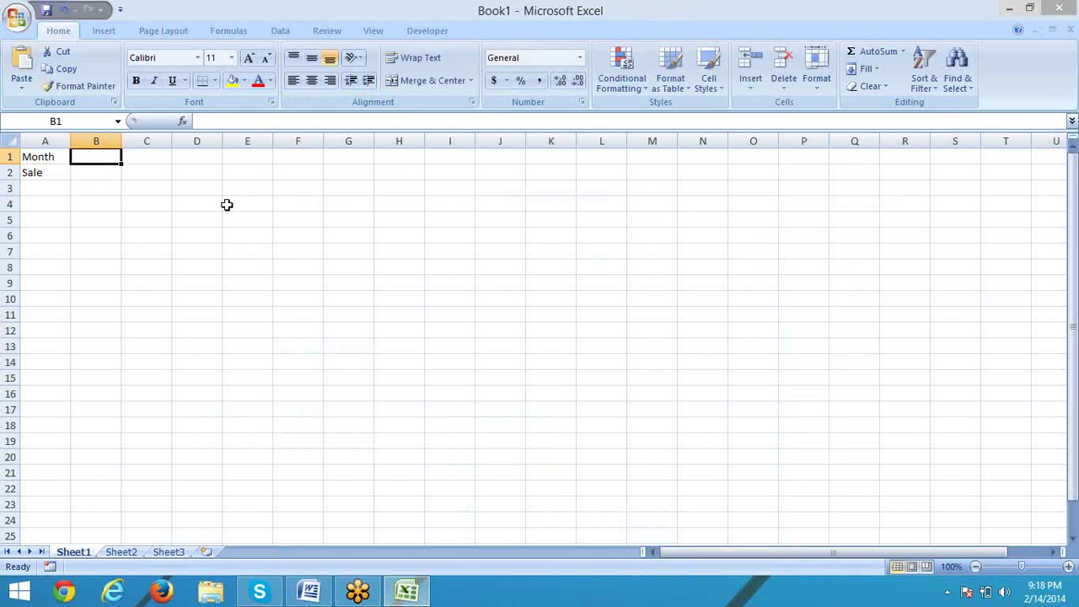
{"action": "type", "text": "Jan"}
{"action": "key", "text": "Tab"}
{"action": "key", "text": "Left"}
{"action": "left_click", "coordinate": [135, 158]}
{"action": "left_click_drag", "start_coordinate": [152, 160], "coordinate": [226, 170]}
{"action": "left_click", "coordinate": [96, 161]}
{"action": "mouse_move", "coordinate": [121, 163]}
{"action": "left_mouse_down"}
{"action": "mouse_move", "coordinate": [224, 149]}
{"action": "mouse_move", "coordinate": [367, 155]}
{"action": "left_mouse_up"}
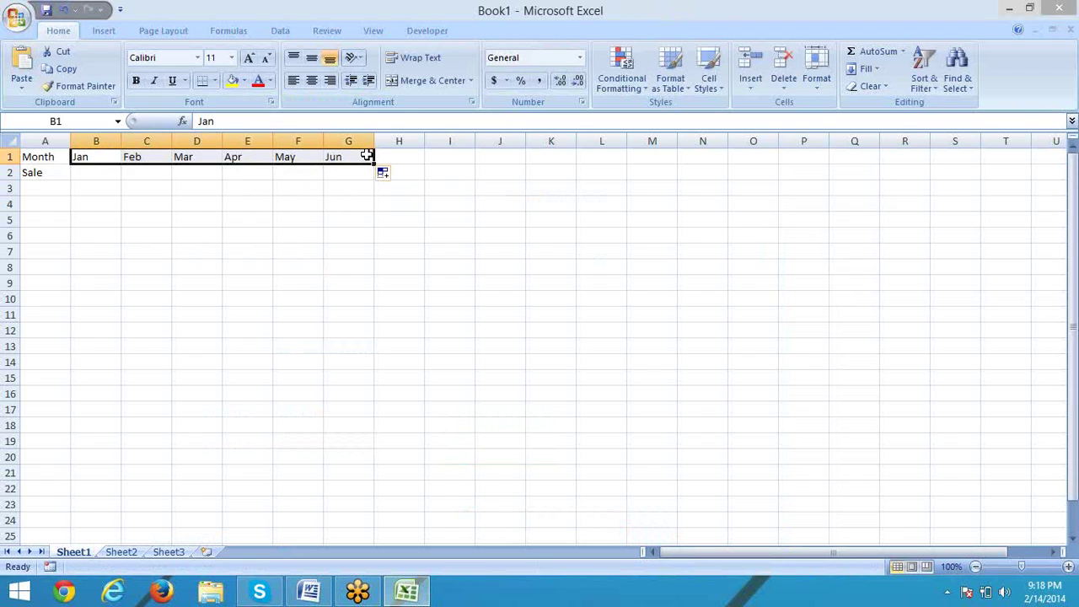
Step: Enter provisional sales 23, 34, 45, 65, 43 and 56 in B2:G2
{"action": "key", "text": "Down"}
{"action": "type", "text": "23"}
{"action": "key", "text": "Tab"}
{"action": "type", "text": "34"}
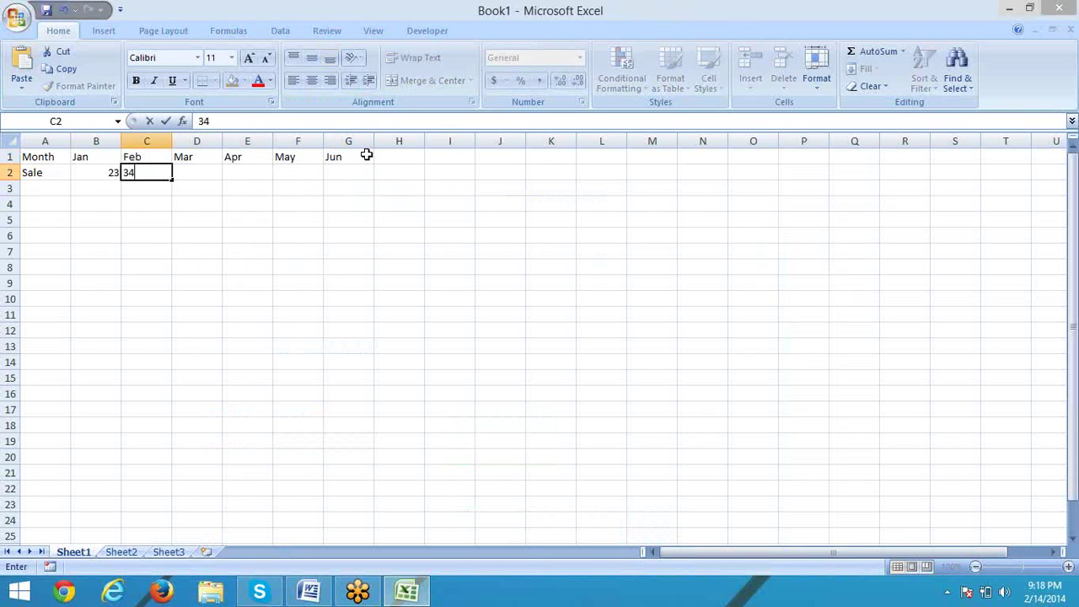
{"action": "key", "text": "Tab"}
{"action": "type", "text": "45"}
{"action": "key", "text": "Tab"}
{"action": "type", "text": "65"}
{"action": "key", "text": "Tab"}
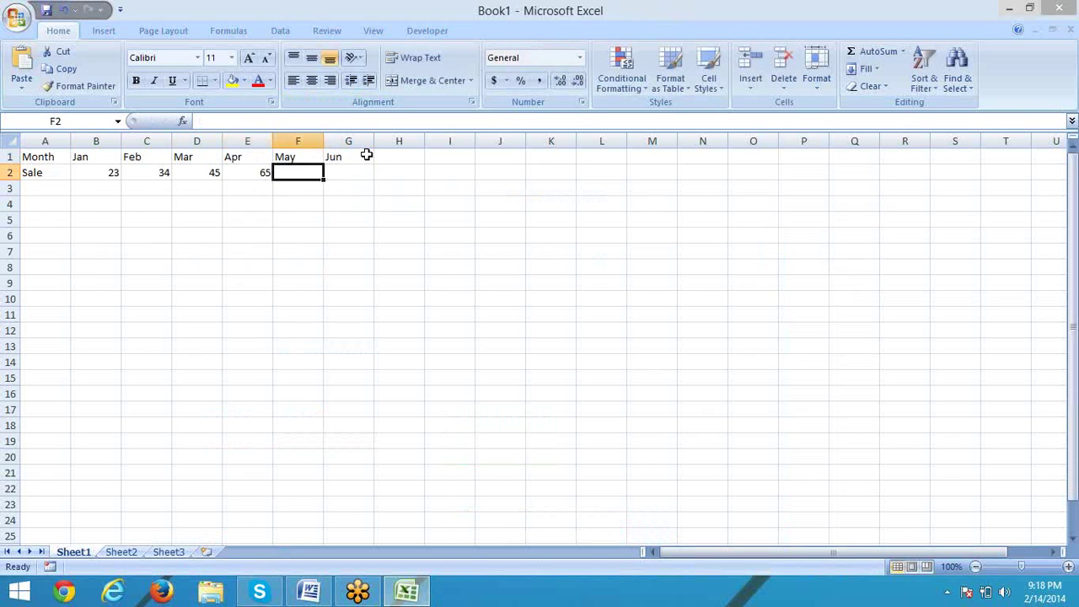
{"action": "type", "text": "43"}
{"action": "key", "text": "Tab"}
{"action": "type", "text": "56"}
{"action": "key", "text": "Tab"}
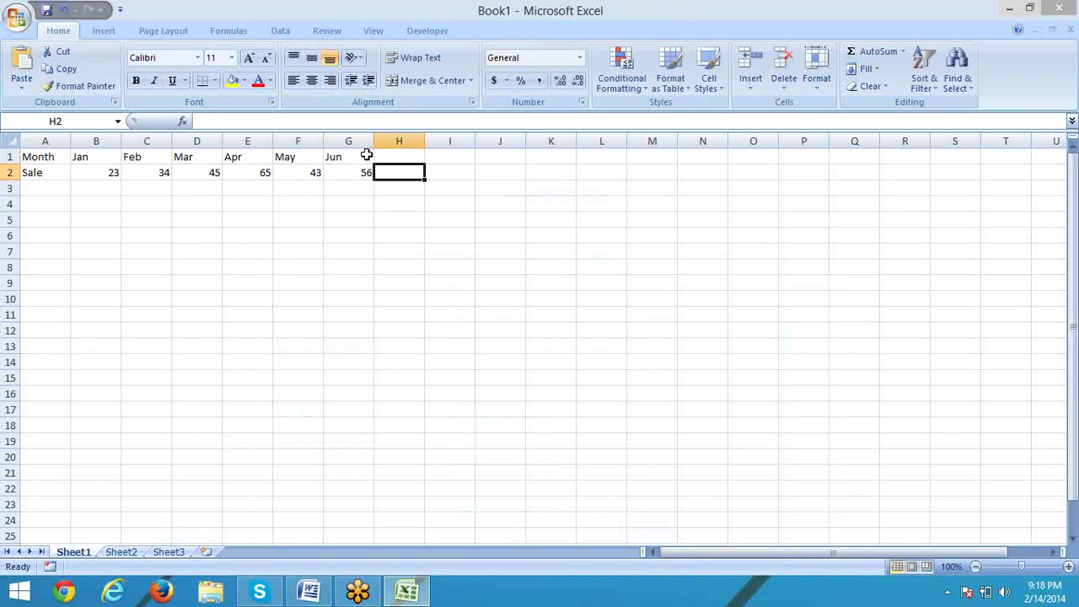
Step: Overwrite the Sale row with 213123123, 32432423, 45645654, 768567567, a May value and 879678678
{"action": "key", "text": "Down"}
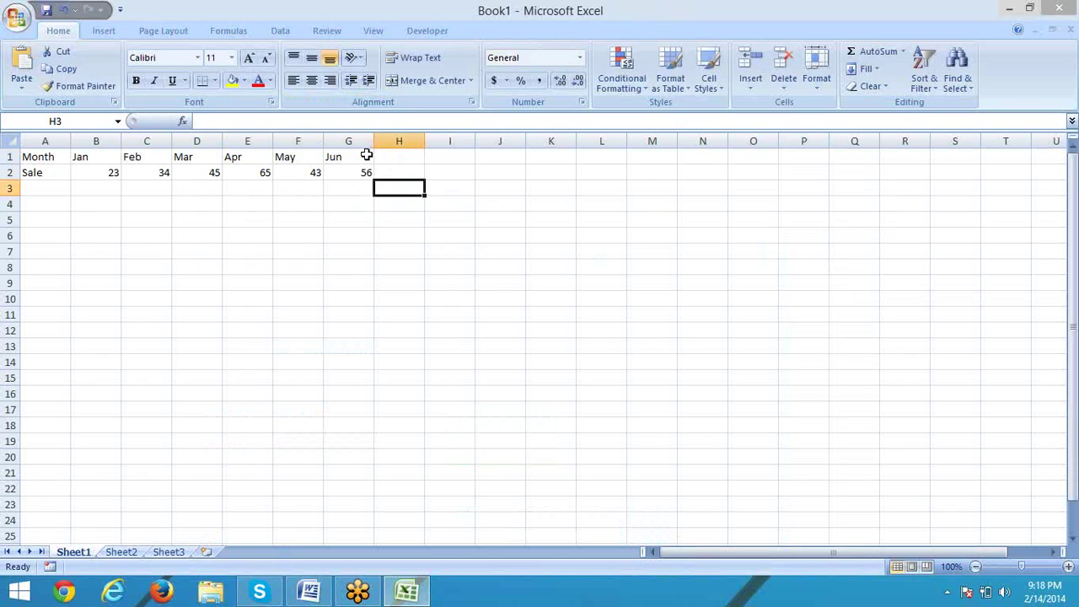
{"action": "key", "text": "Left"}
{"action": "key", "text": "Left"}
{"action": "key", "text": "Left"}
{"action": "key", "text": "Up"}
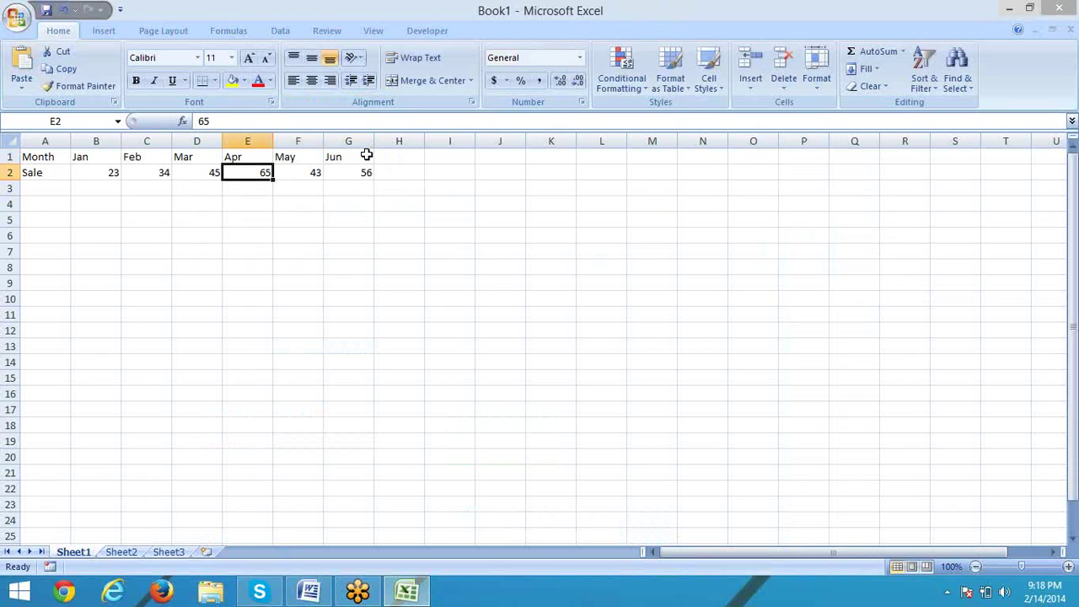
{"action": "key", "text": "Right"}
{"action": "key", "text": "Right"}
{"action": "key", "text": "Left"}
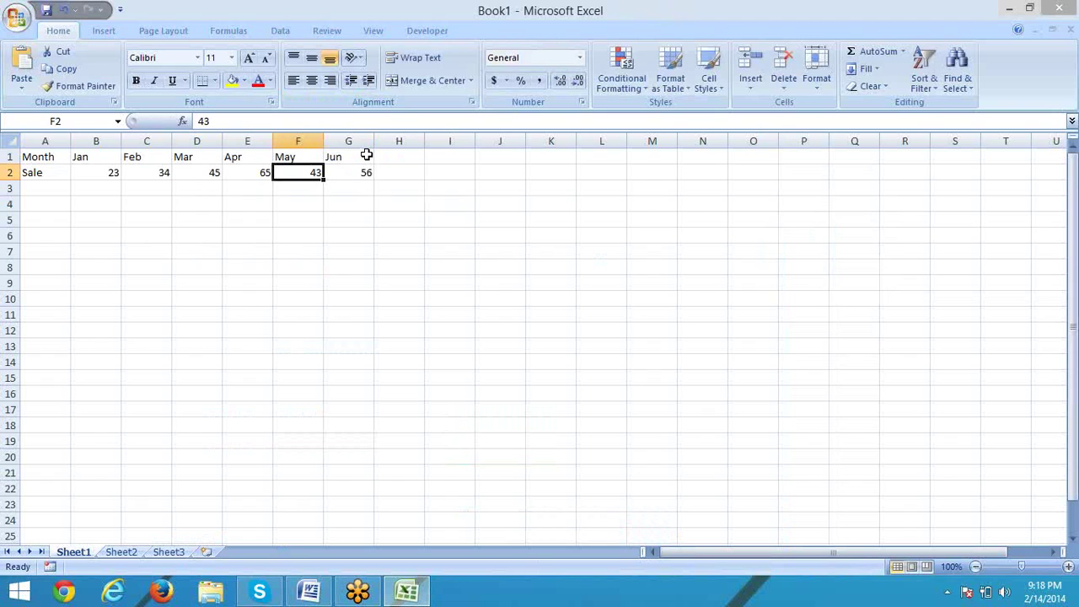
{"action": "key", "text": "Left"}
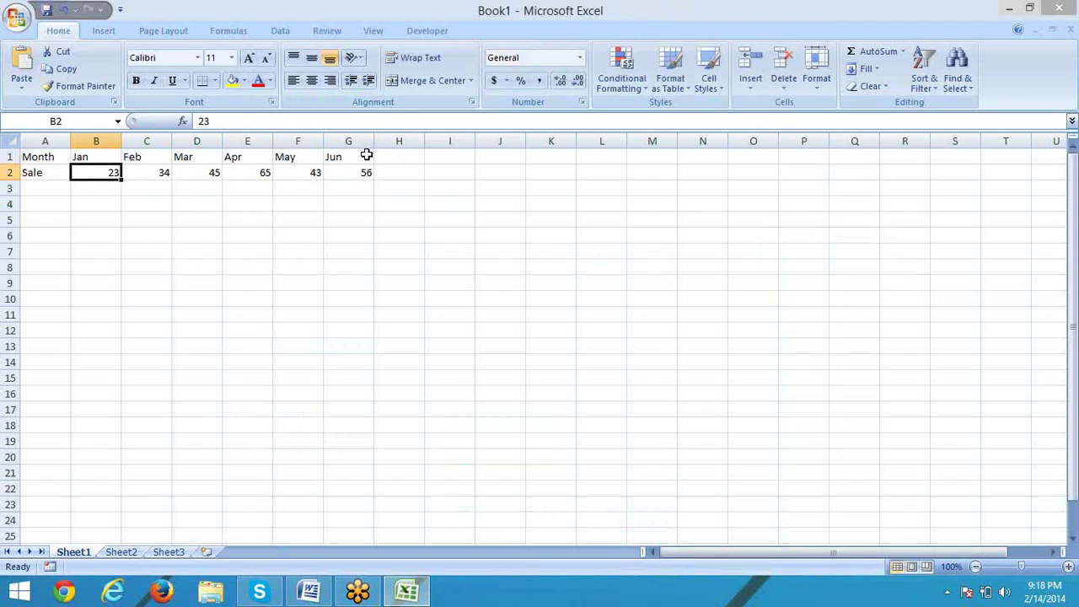
{"action": "type", "text": "213123123"}
{"action": "key", "text": "Tab"}
{"action": "type", "text": "324324"}
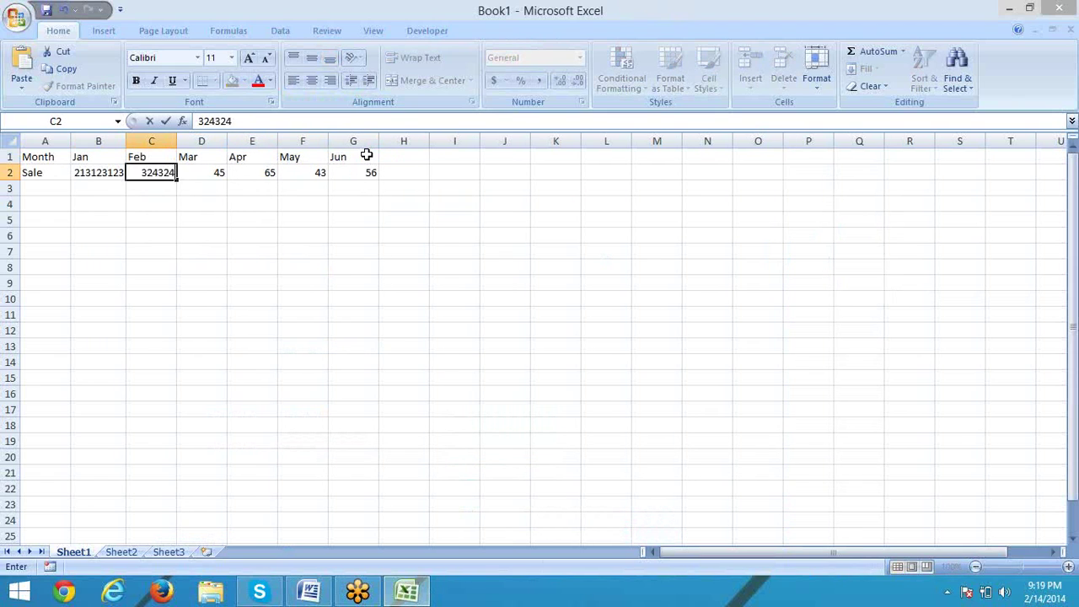
{"action": "type", "text": "23"}
{"action": "key", "text": "Tab"}
{"action": "type", "text": "45645654"}
{"action": "key", "text": "Tab"}
{"action": "type", "text": "76856"}
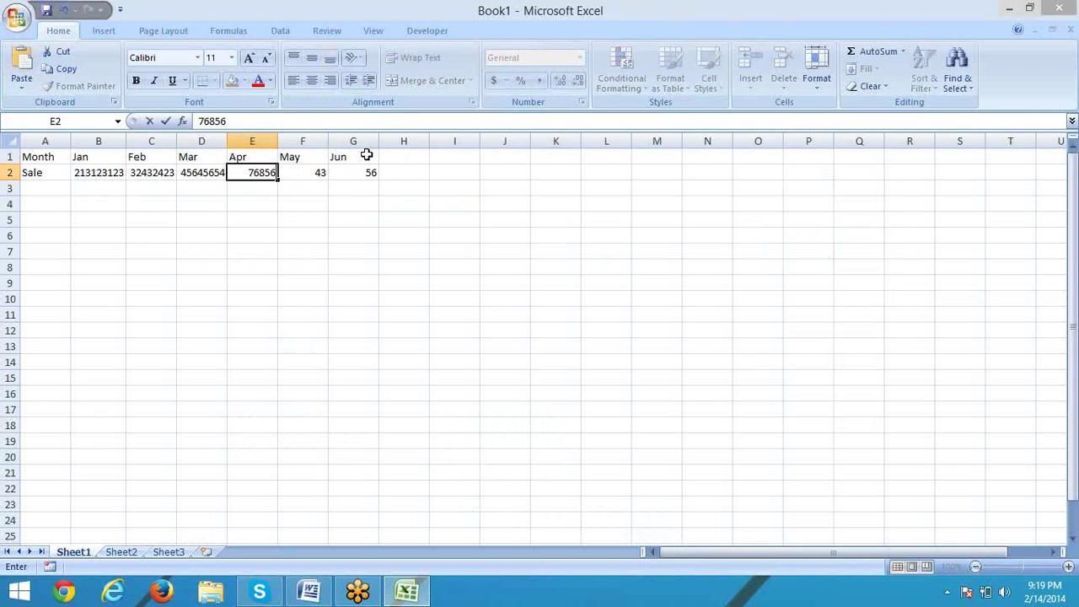
{"action": "type", "text": "7567"}
{"action": "key", "text": "Tab"}
{"action": "type", "text": "78i678678"}
{"action": "key", "text": "Tab"}
{"action": "type", "text": "879"}
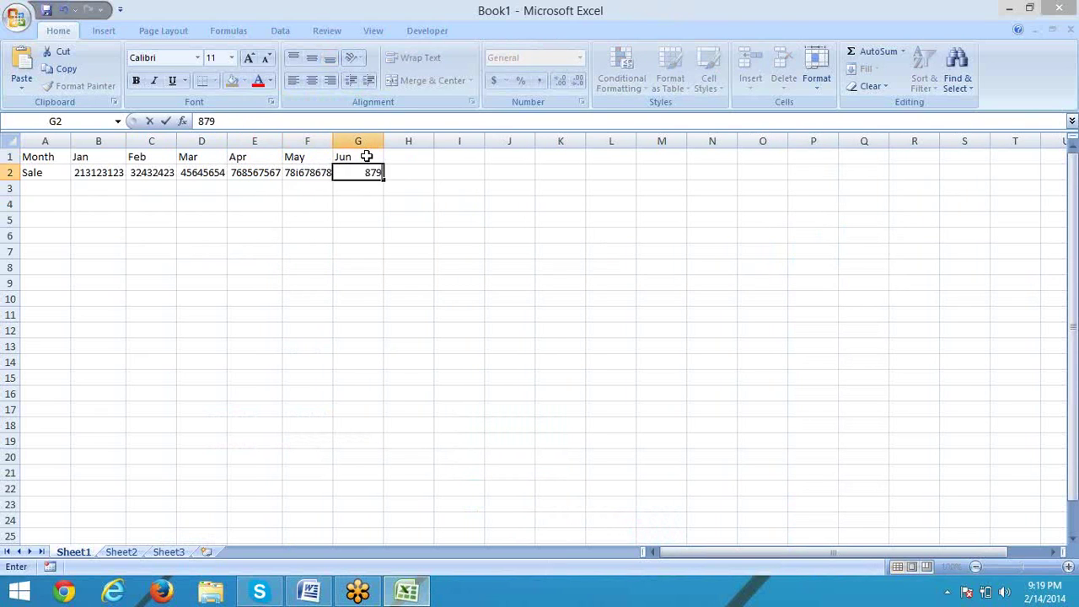
{"action": "type", "text": "678678"}
{"action": "key", "text": "Tab"}
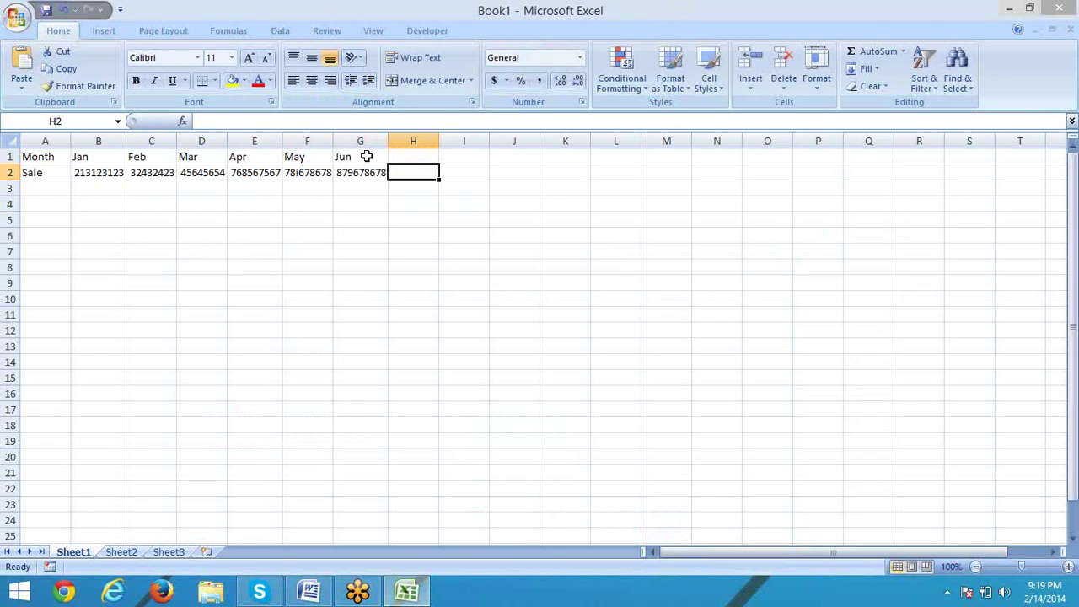
Step: Select A1:G2 and insert a 2-D Clustered Column chart from it
{"action": "key", "text": "Left"}
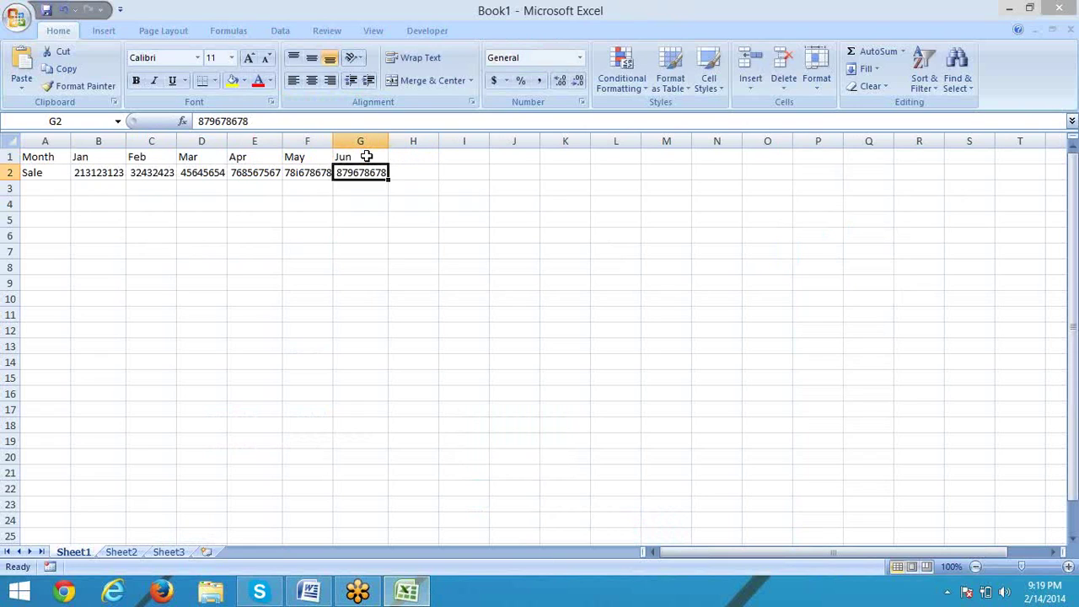
{"action": "key", "text": "Home"}
{"action": "key", "text": "Up"}
{"action": "key", "text": "ctrl+shift+Right"}
{"action": "key", "text": "shift+Down"}
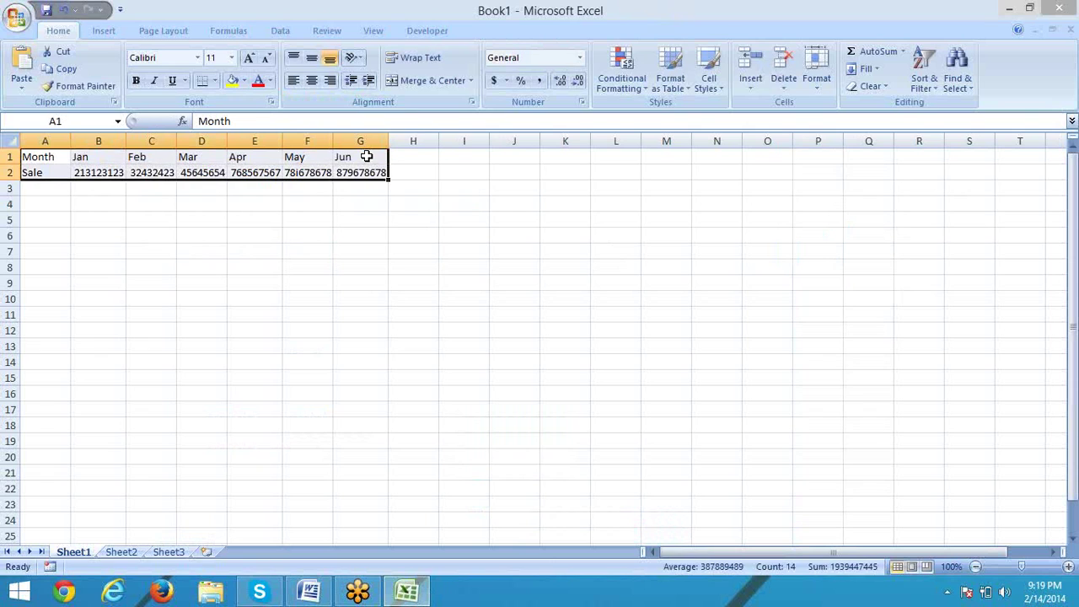
{"action": "left_click", "coordinate": [117, 31]}
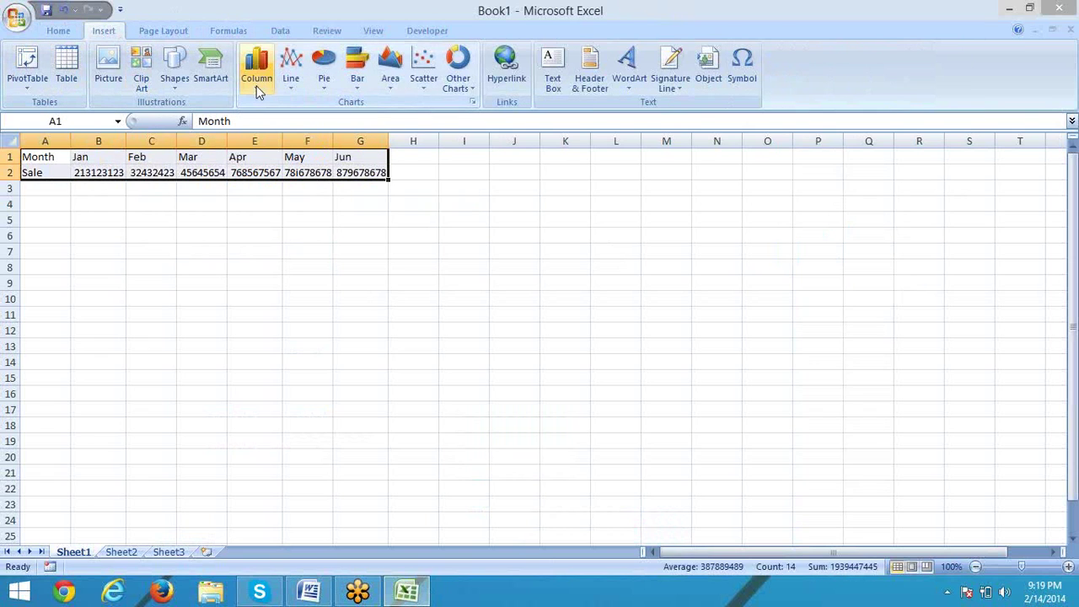
{"action": "left_click", "coordinate": [256, 85]}
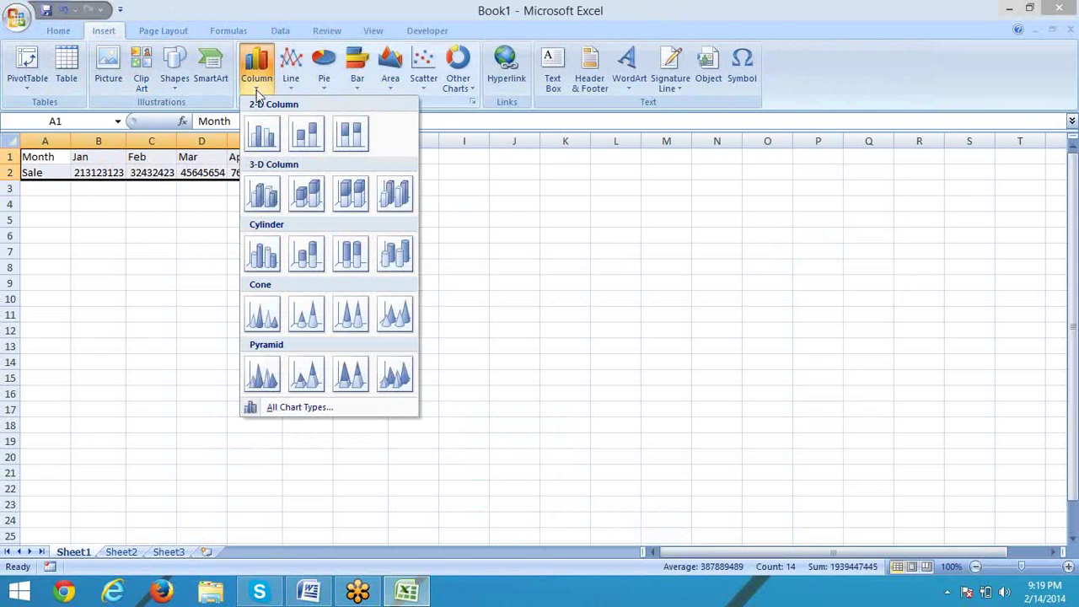
{"action": "left_click", "coordinate": [261, 137]}
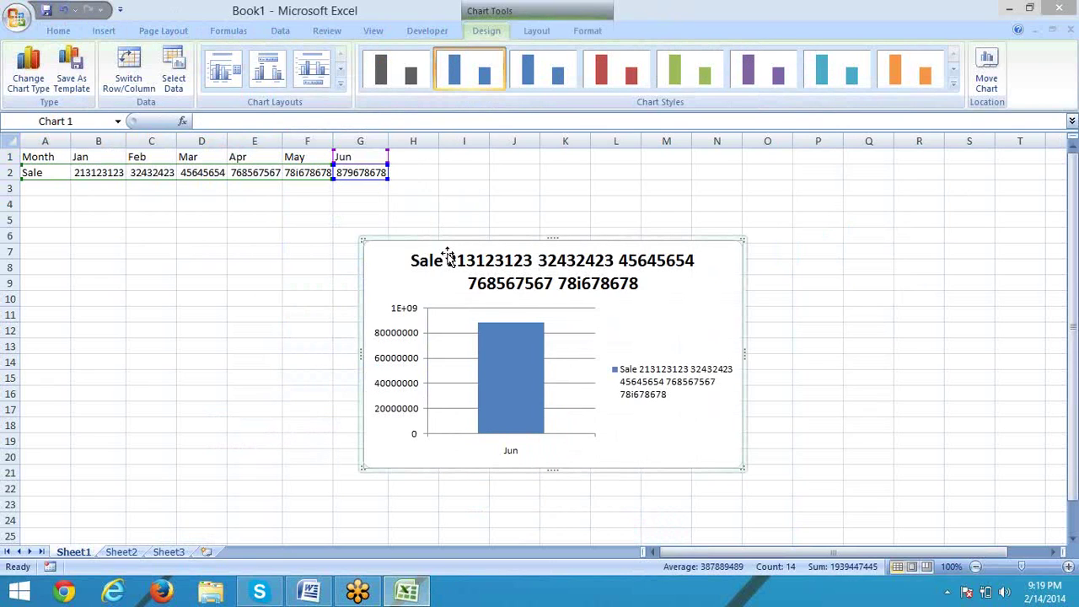
{"action": "key", "text": "Escape"}
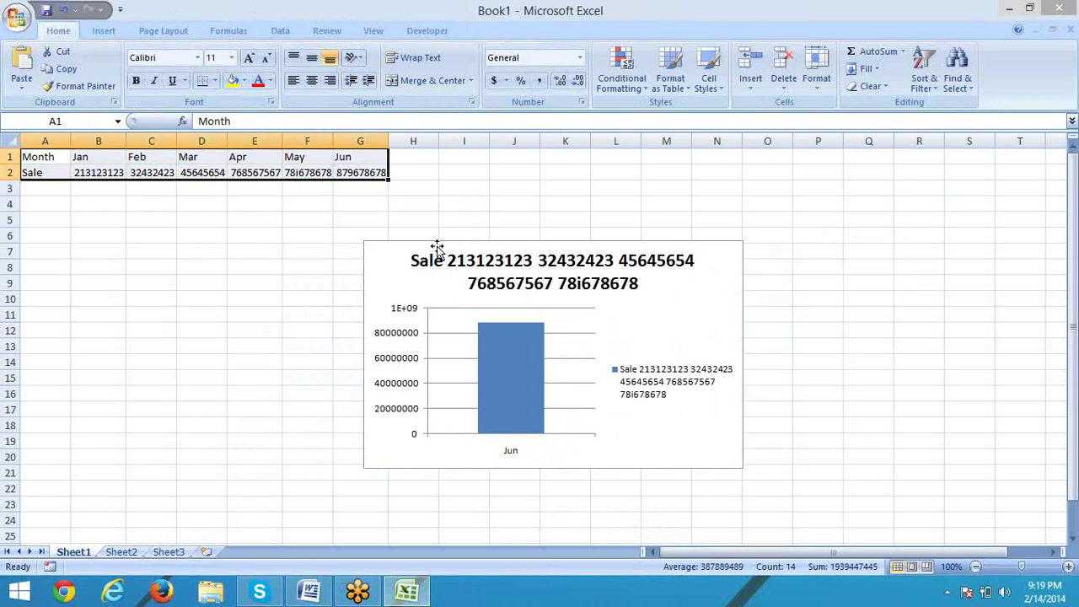
{"action": "key", "text": "Right"}
{"action": "key", "text": "Right"}
{"action": "key", "text": "Down"}
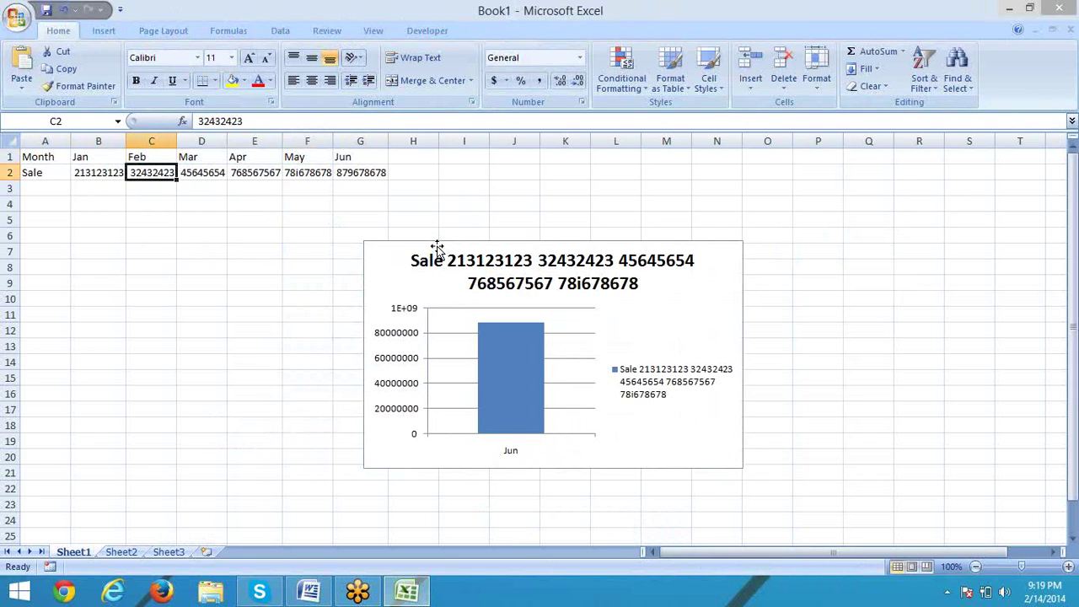
{"action": "key", "text": "Left"}
{"action": "key", "text": "Right"}
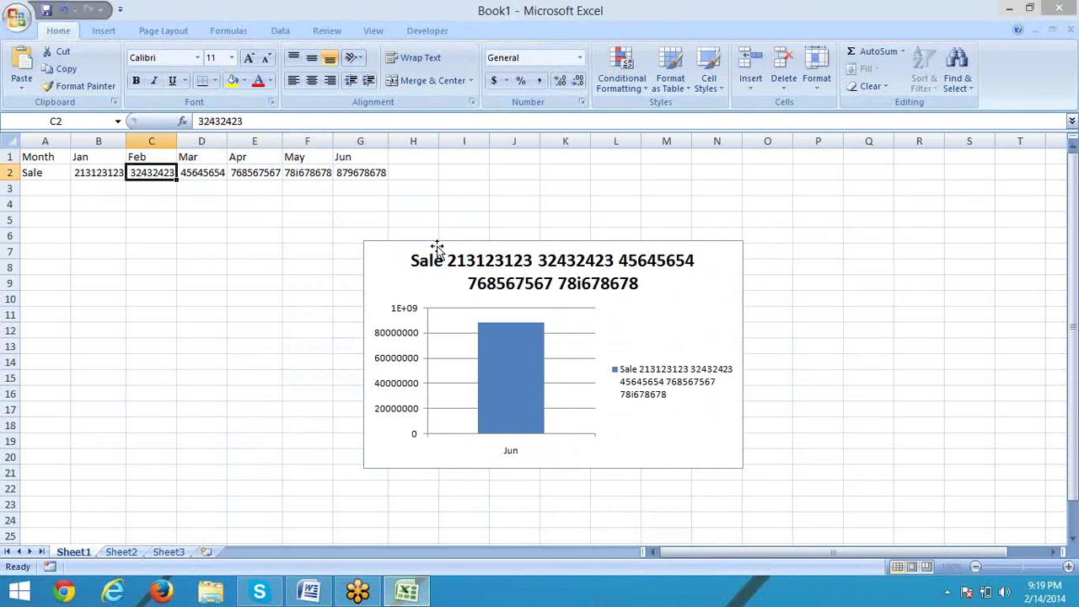
{"action": "type", "text": "3123"}
{"action": "key", "text": "Right"}
{"action": "key", "text": "Left"}
{"action": "type", "text": "3213123"}
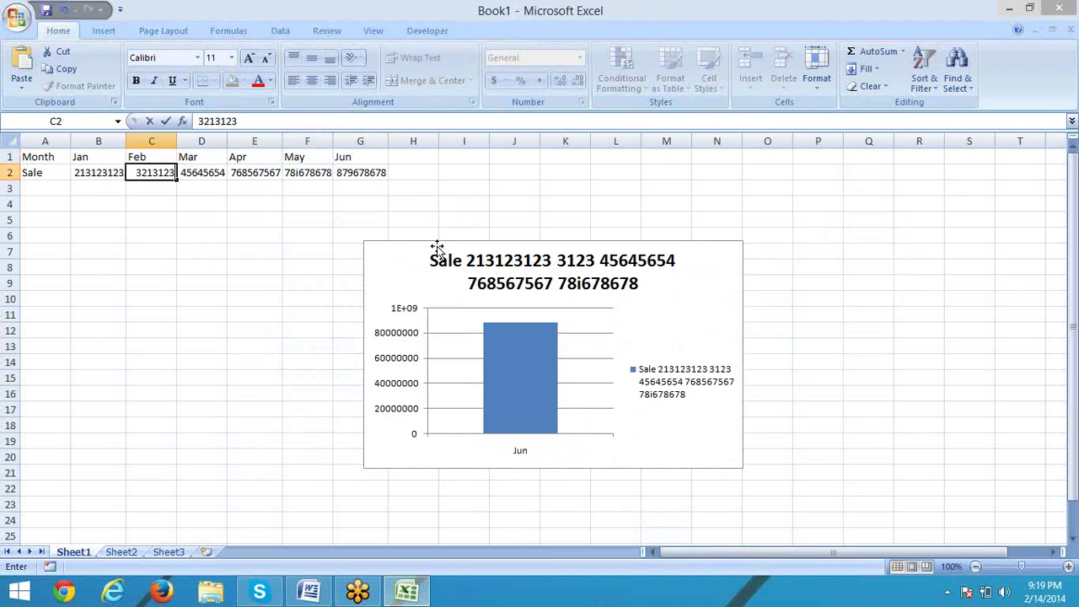
{"action": "key", "text": "Right"}
{"action": "type", "text": "1231231231"}
{"action": "key", "text": "Right"}
{"action": "type", "text": "213123"}
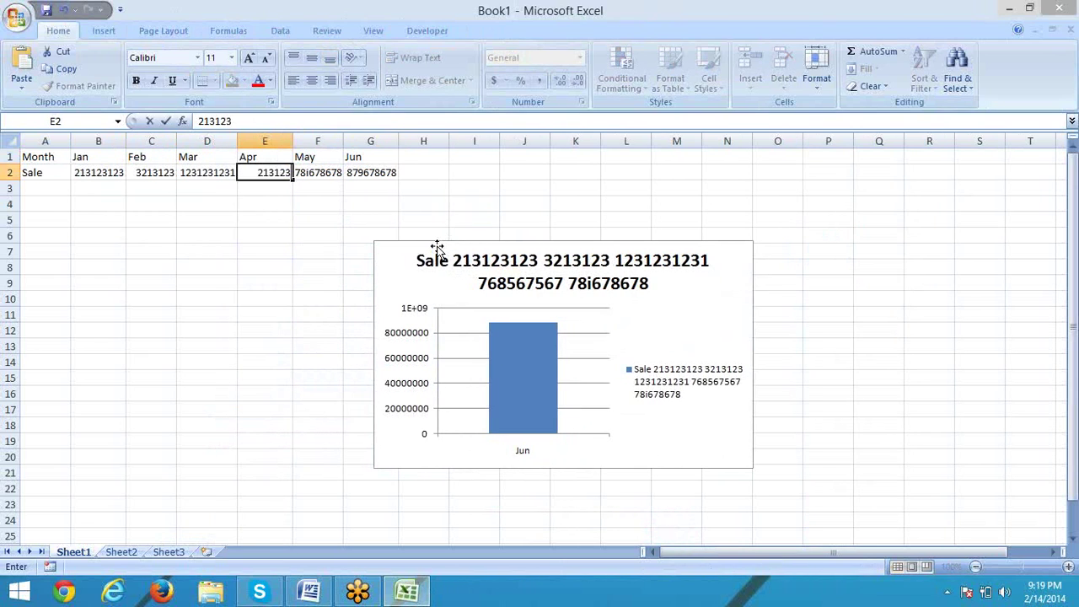
{"action": "type", "text": "12"}
{"action": "key", "text": "Right"}
{"action": "type", "text": "213123"}
{"action": "key", "text": "Right"}
{"action": "type", "text": "2342323"}
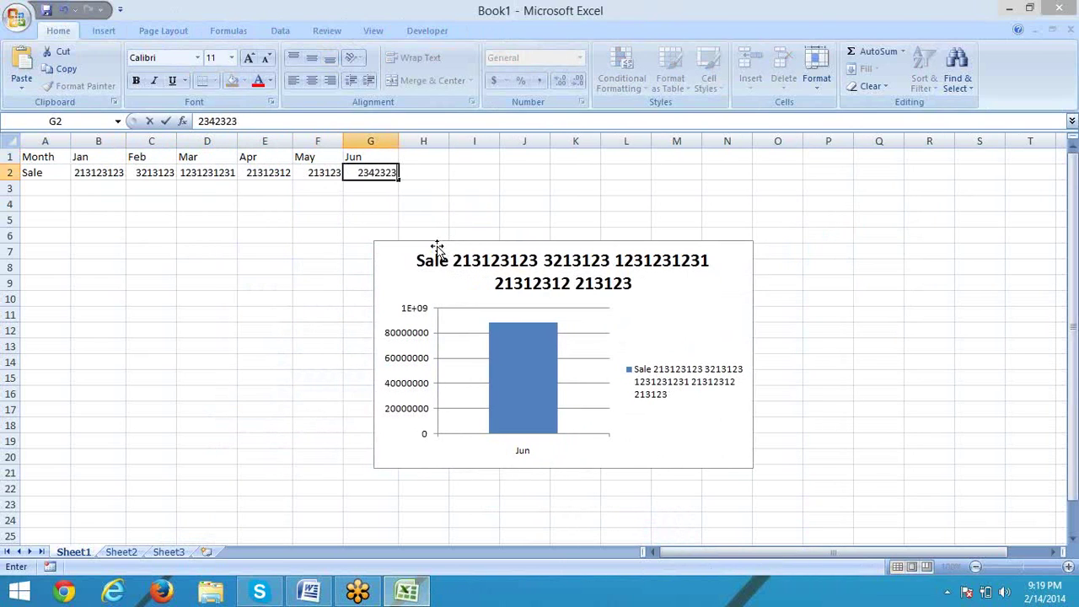
{"action": "type", "text": "4"}
{"action": "key", "text": "Return"}
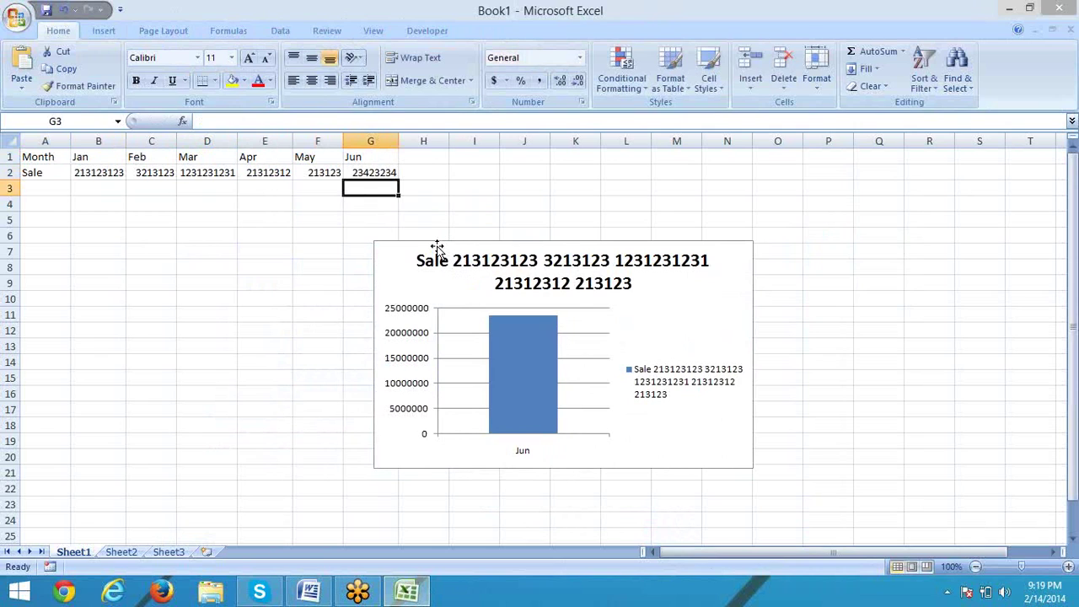
Step: Delete the chart title and then the whole chart
{"action": "left_click", "coordinate": [454, 287]}
{"action": "key", "text": "Delete"}
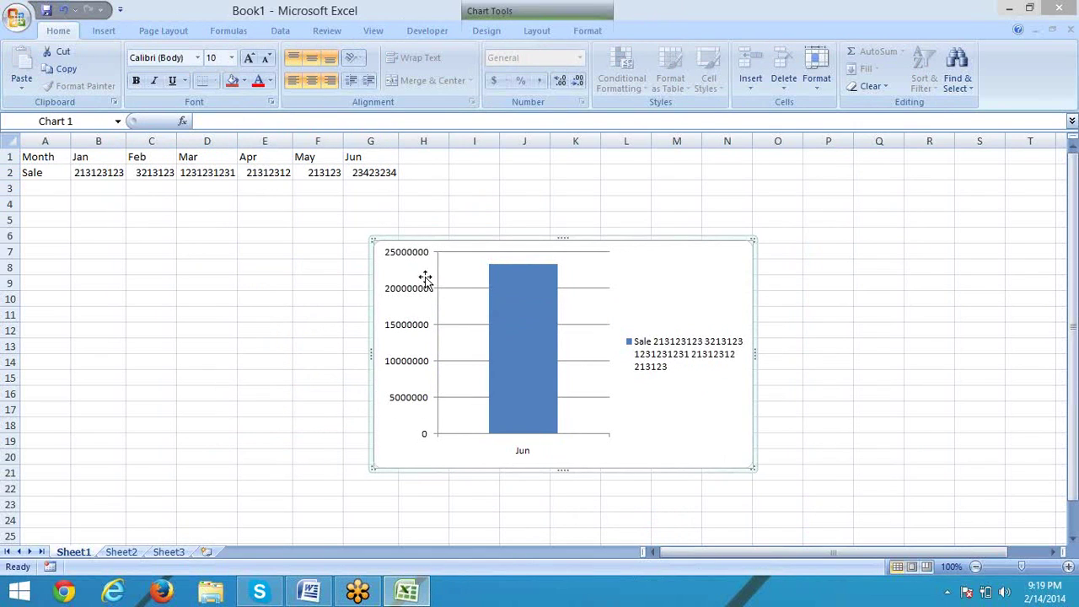
{"action": "key", "text": "Delete"}
Step: Insert a clustered column chart from A1:G2, move it below the data and enlarge it
{"action": "key", "text": "Up"}
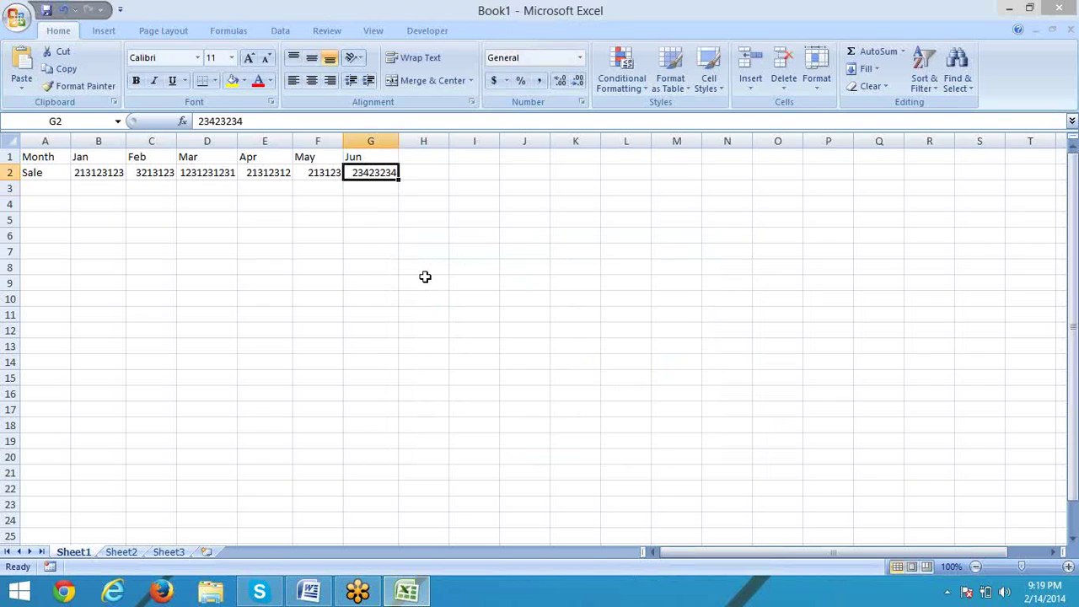
{"action": "key", "text": "Up"}
{"action": "key", "text": "Left"}
{"action": "key", "text": "Left"}
{"action": "key", "text": "Left"}
{"action": "key", "text": "Left"}
{"action": "key", "text": "Left"}
{"action": "key", "text": "Left"}
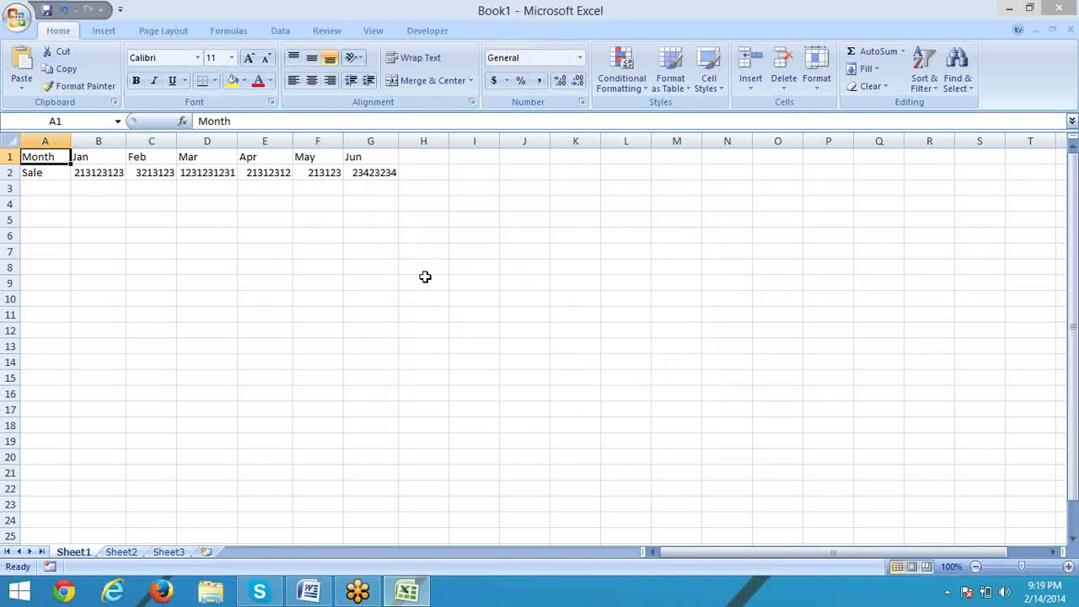
{"action": "key", "text": "ctrl+shift+Right"}
{"action": "key", "text": "ctrl+shift+Down"}
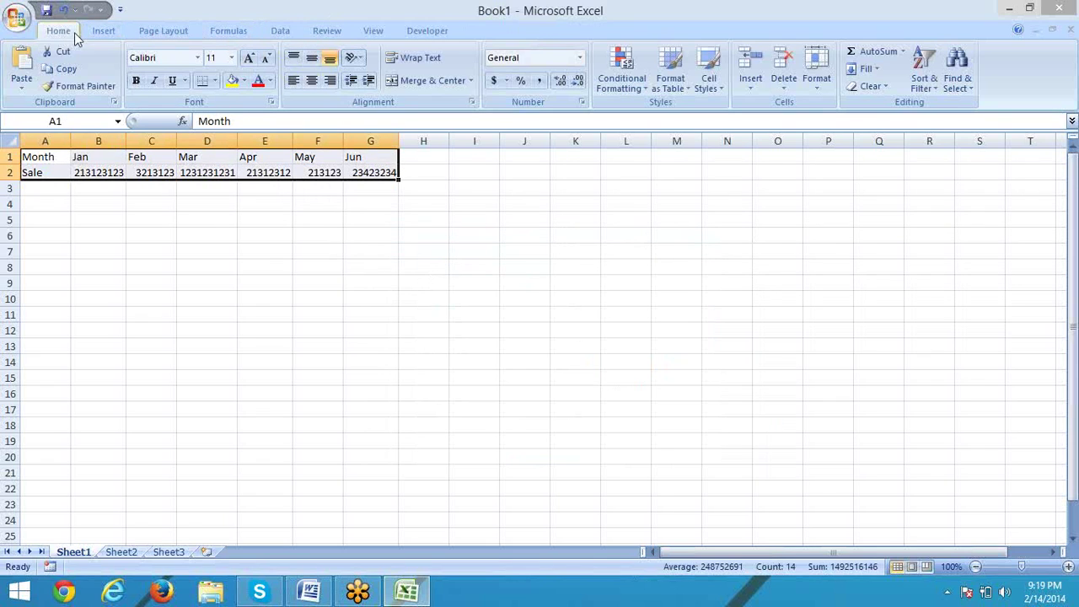
{"action": "left_click", "coordinate": [89, 31]}
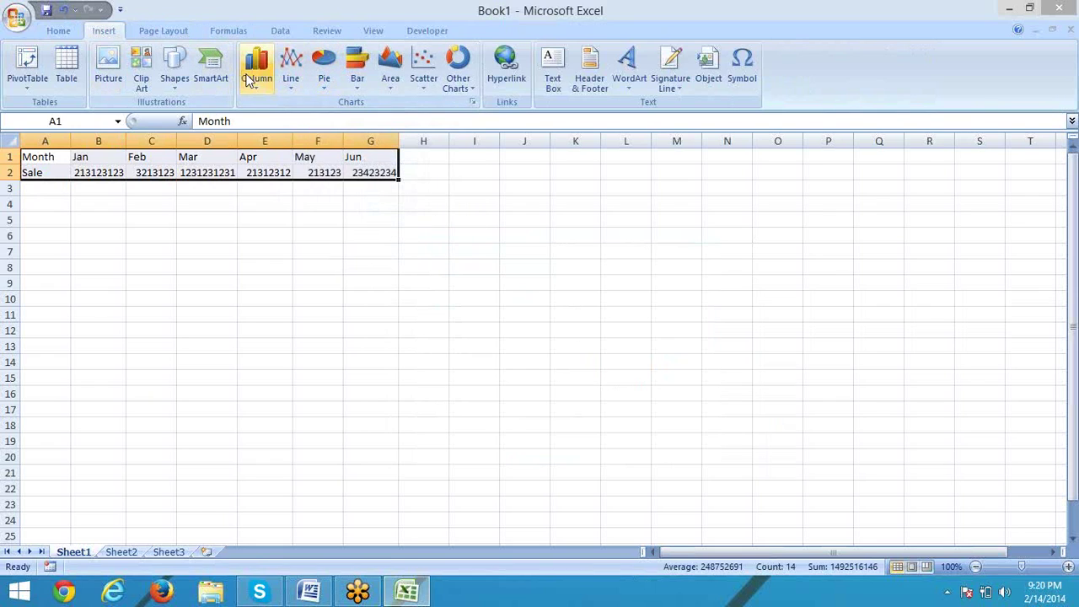
{"action": "left_click", "coordinate": [250, 80]}
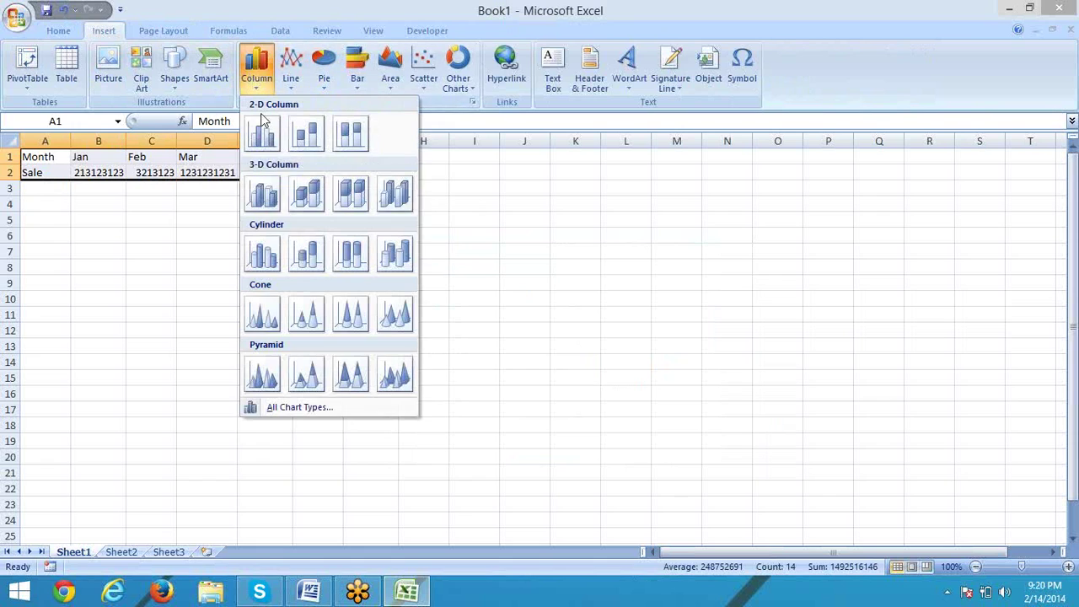
{"action": "left_click", "coordinate": [259, 129]}
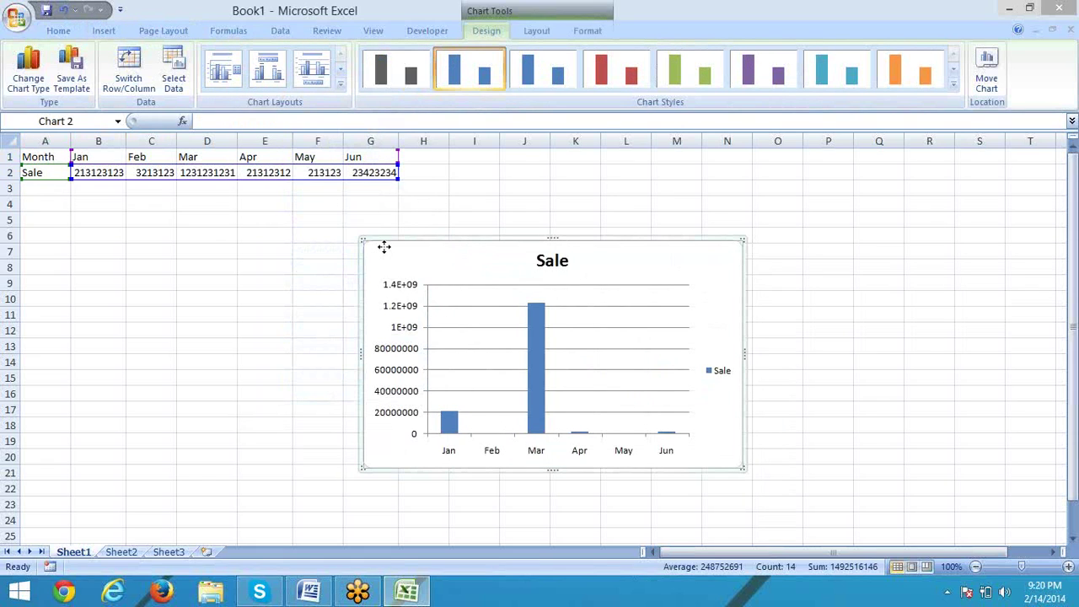
{"action": "mouse_move", "coordinate": [383, 248]}
{"action": "left_mouse_down"}
{"action": "mouse_move", "coordinate": [199, 238]}
{"action": "mouse_move", "coordinate": [109, 217]}
{"action": "left_mouse_up"}
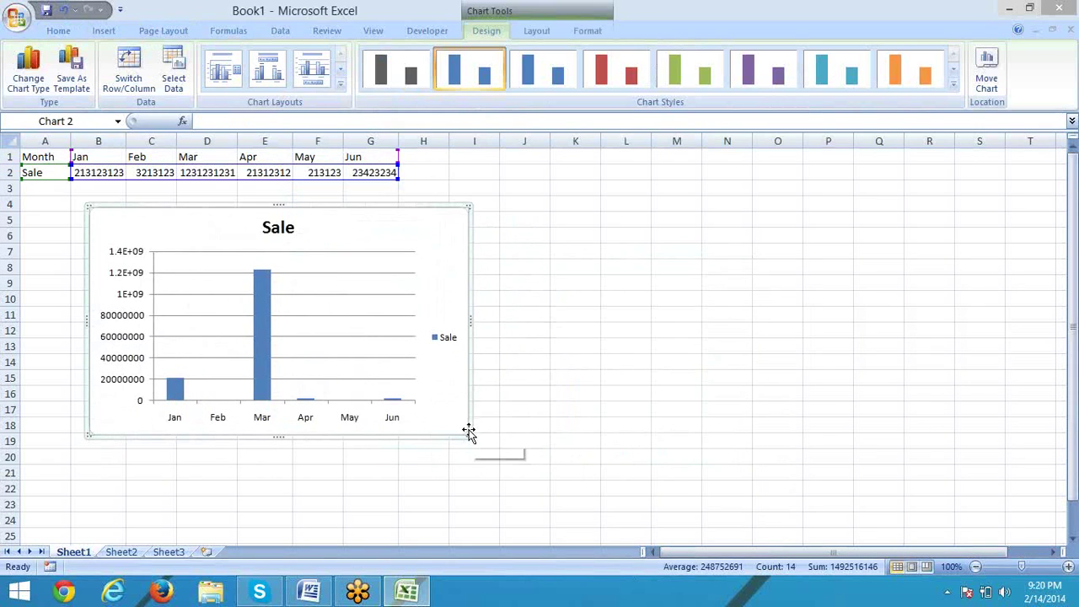
{"action": "left_click_drag", "start_coordinate": [468, 434], "coordinate": [532, 440]}
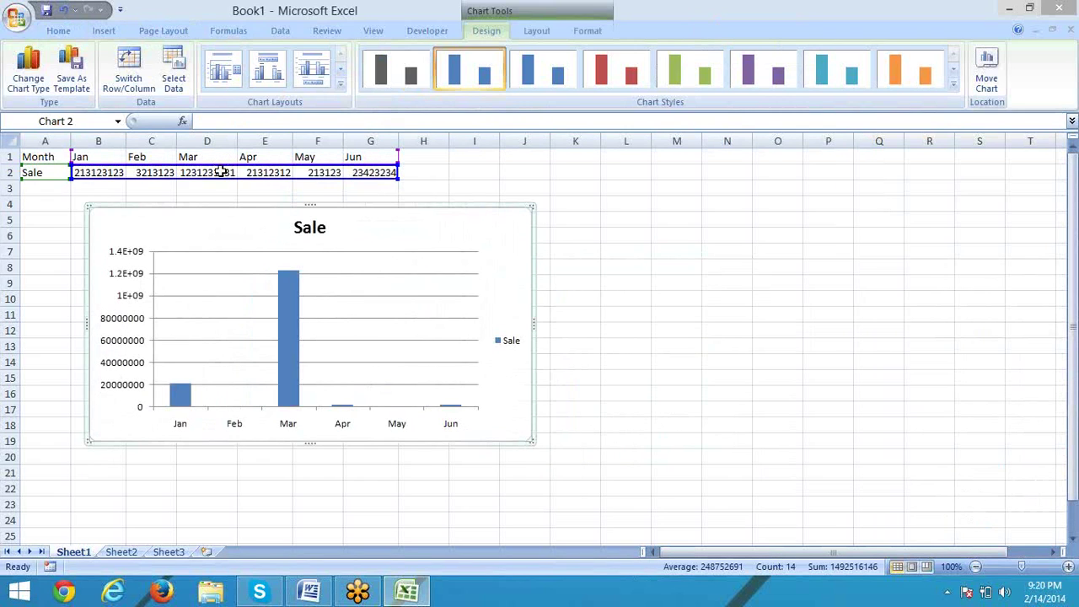
Step: Change Mar in D2 to 123123131 and Feb in C2 to 32131423
{"action": "double_click", "coordinate": [221, 173]}
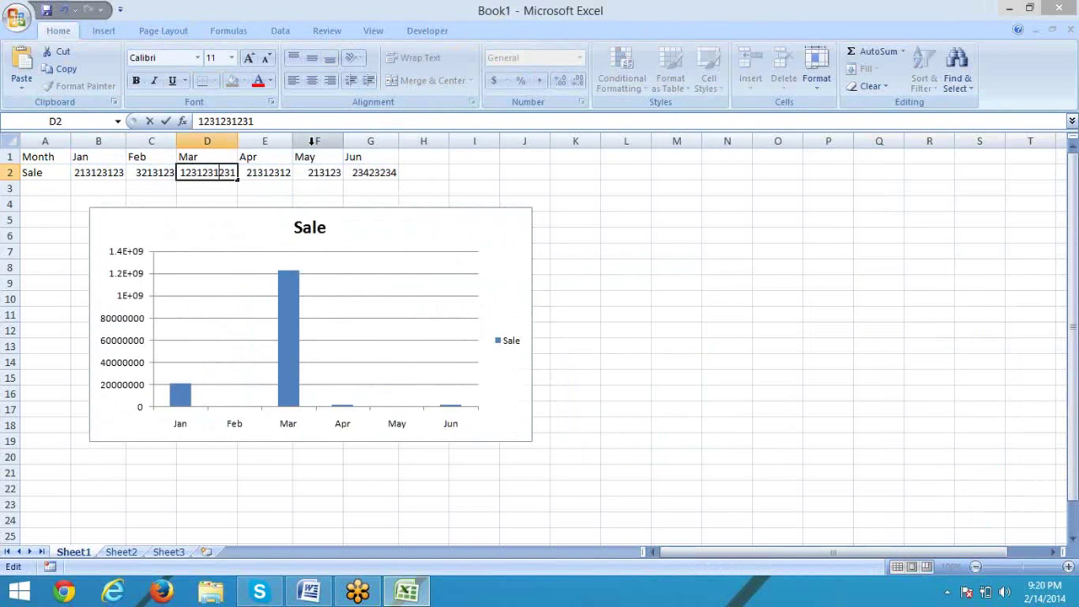
{"action": "key", "text": "Return"}
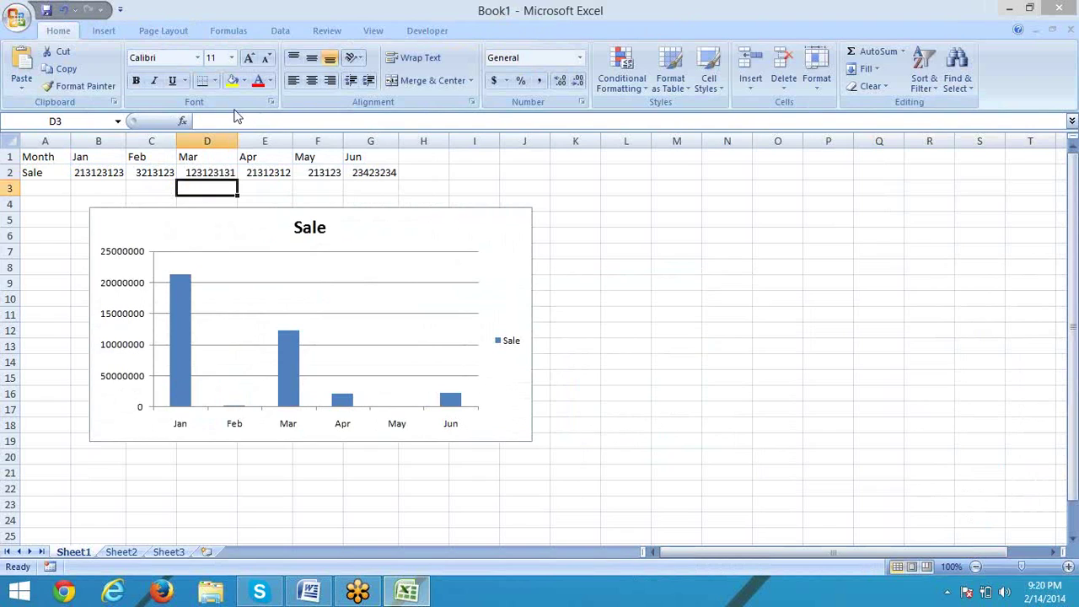
{"action": "left_click", "coordinate": [165, 171]}
{"action": "double_click", "coordinate": [165, 172]}
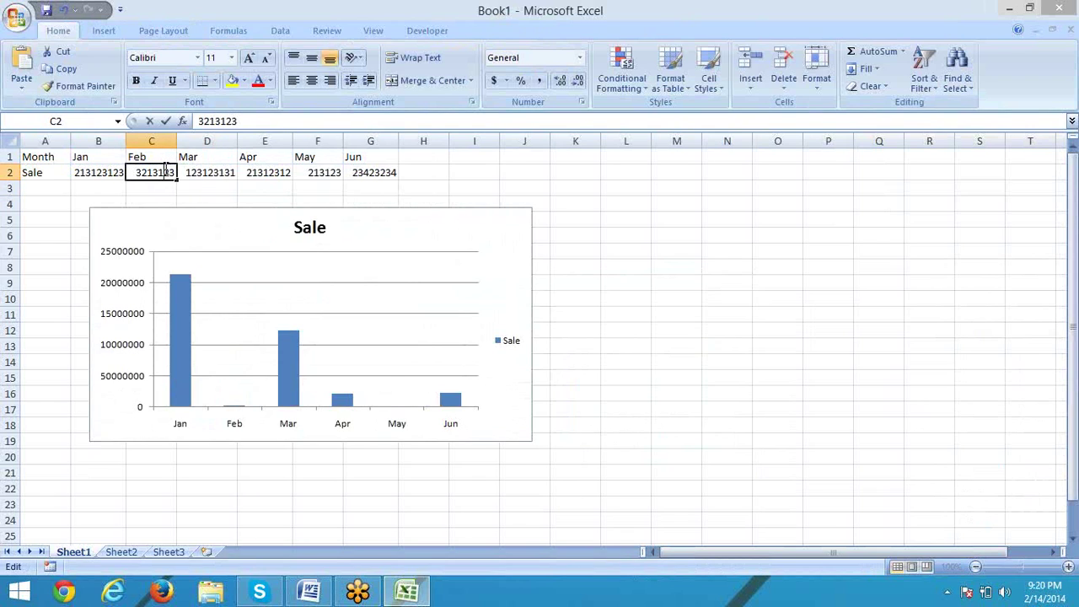
{"action": "type", "text": "3"}
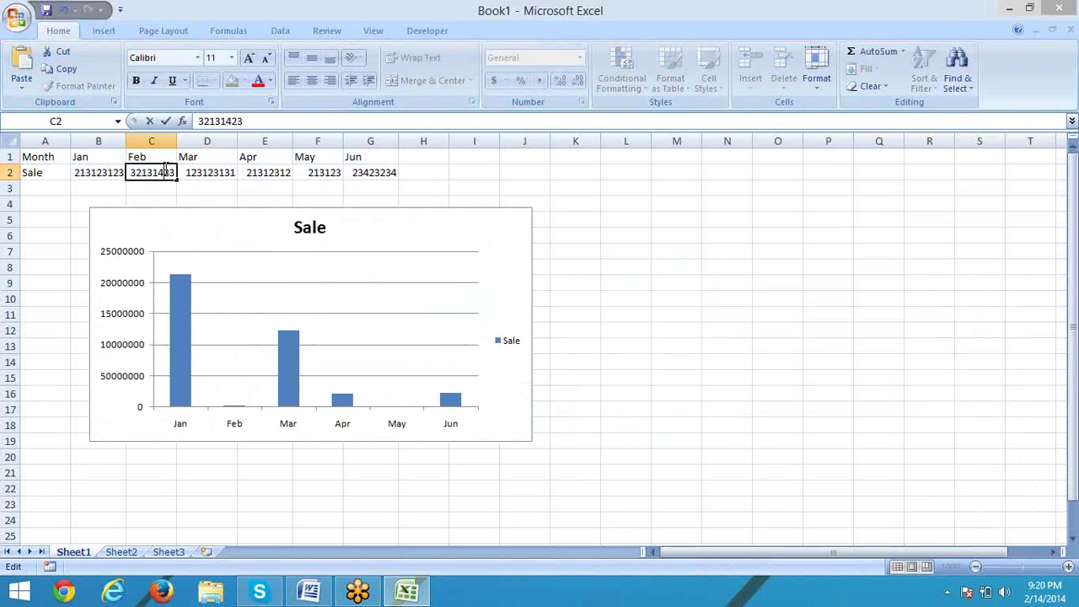
{"action": "key", "text": "Return"}
Step: Change the May figure in F2 to 21039123
{"action": "key", "text": "Right"}
{"action": "key", "text": "Right"}
{"action": "key", "text": "Up"}
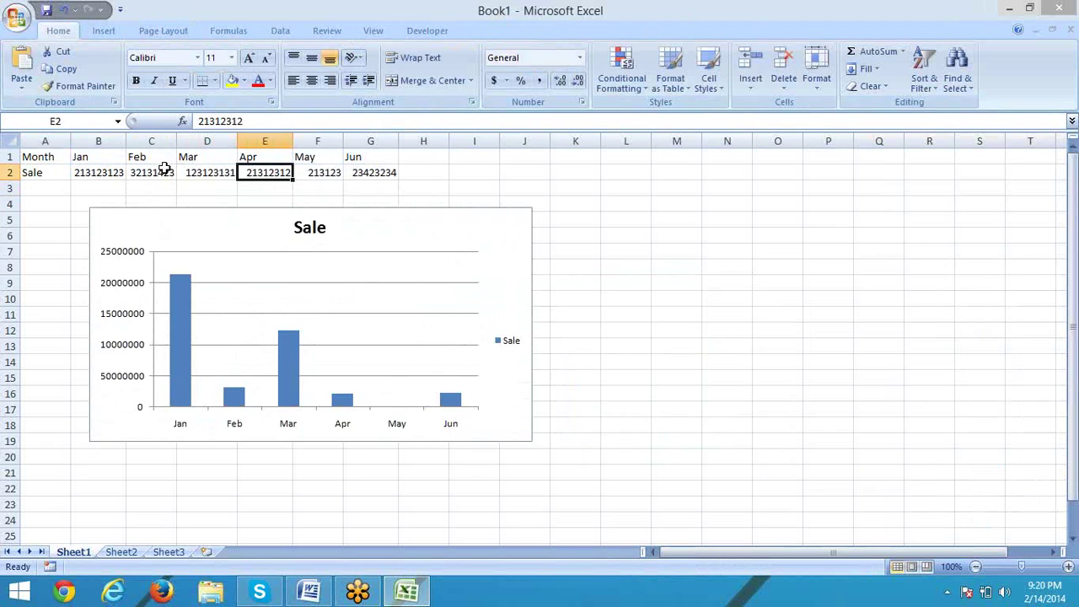
{"action": "key", "text": "Right"}
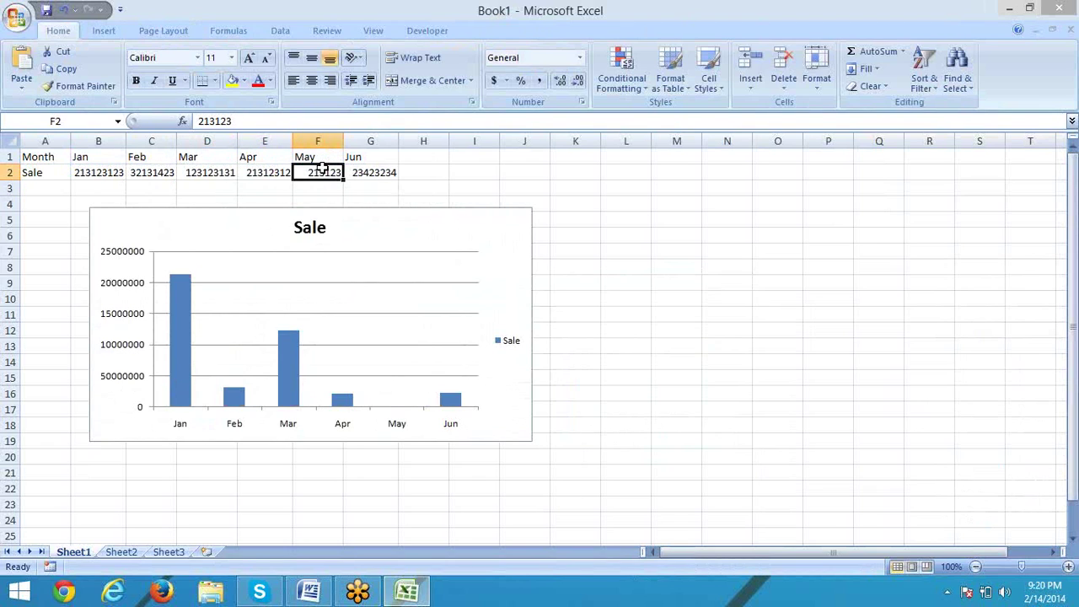
{"action": "double_click", "coordinate": [324, 171]}
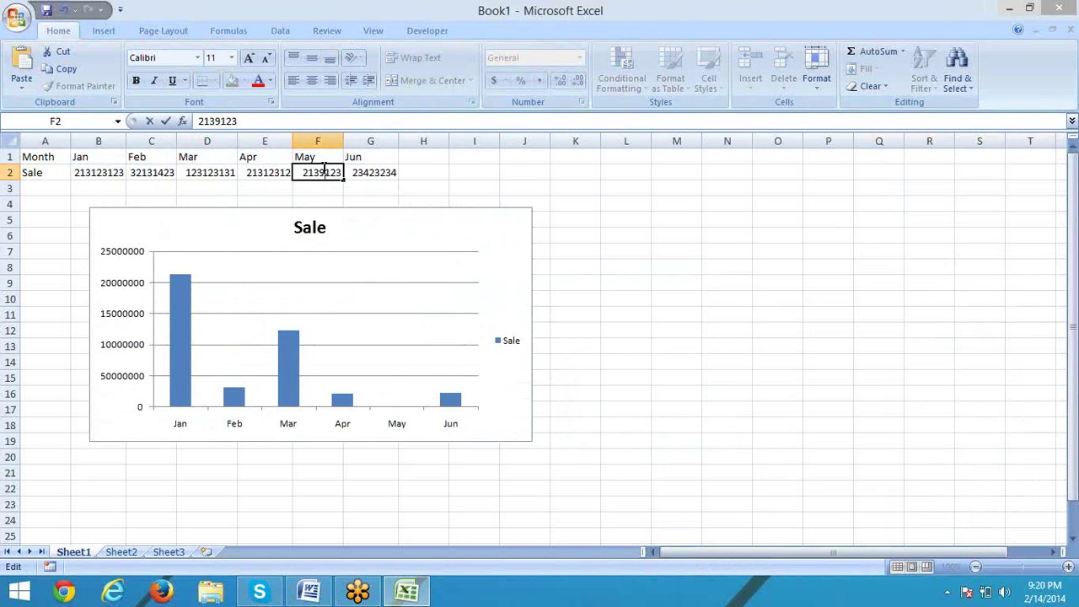
{"action": "key", "text": "Return"}
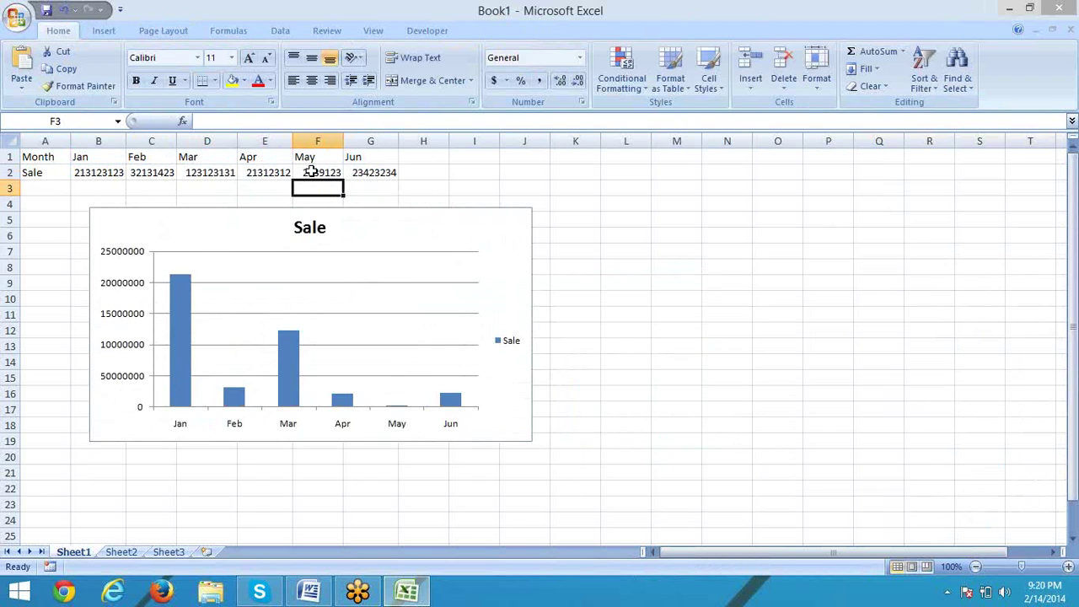
{"action": "double_click", "coordinate": [313, 172]}
{"action": "type", "text": "8"}
{"action": "key", "text": "Return"}
Step: Select the Sale chart and show its Chart Tools Design options
{"action": "left_click", "coordinate": [418, 226]}
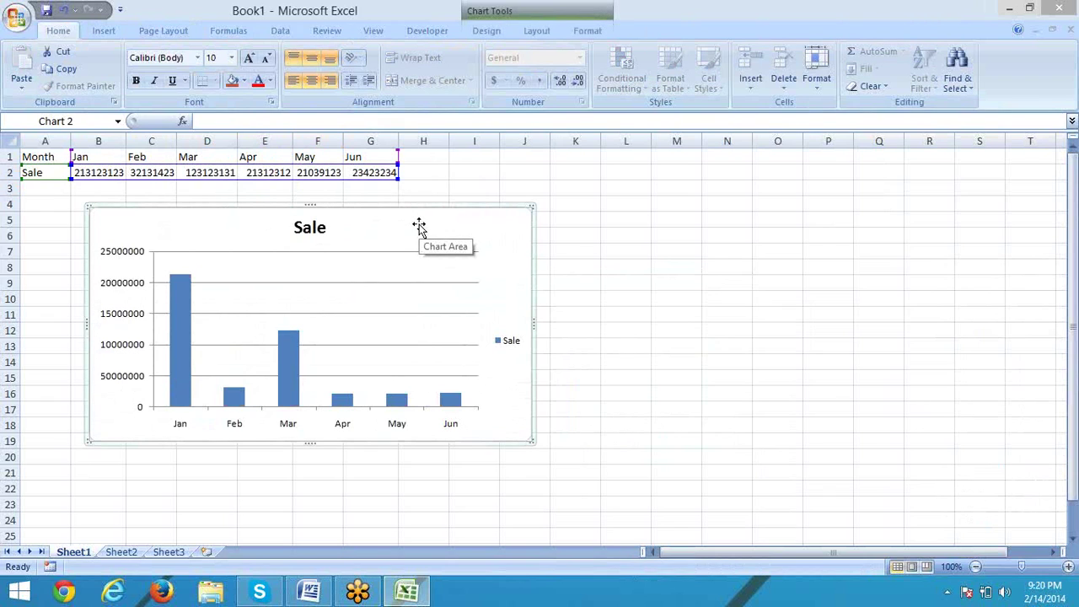
{"action": "left_click", "coordinate": [568, 10]}
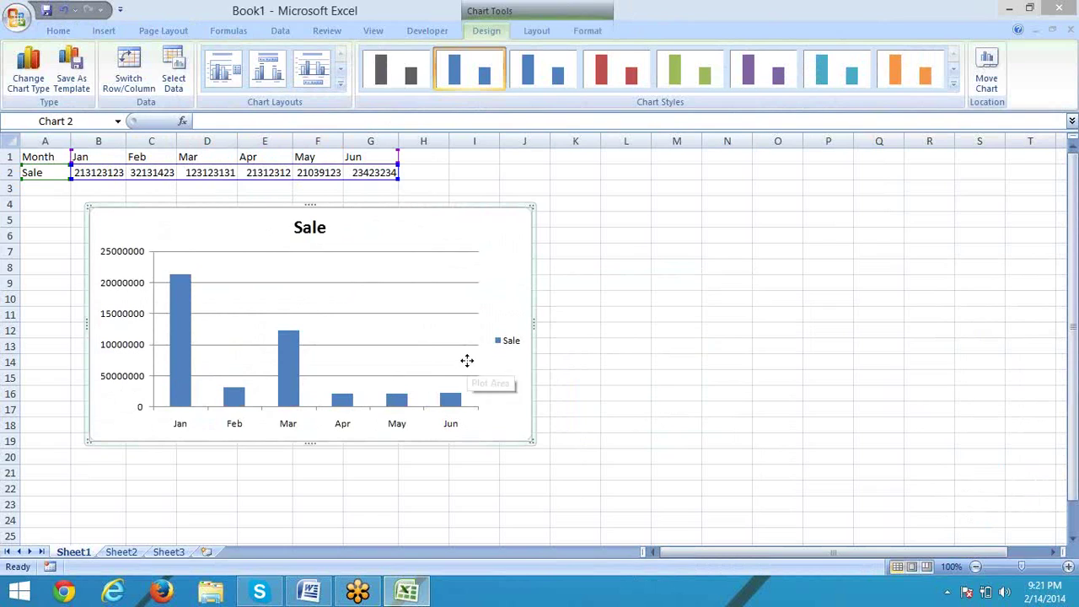
{"action": "left_click", "coordinate": [467, 360]}
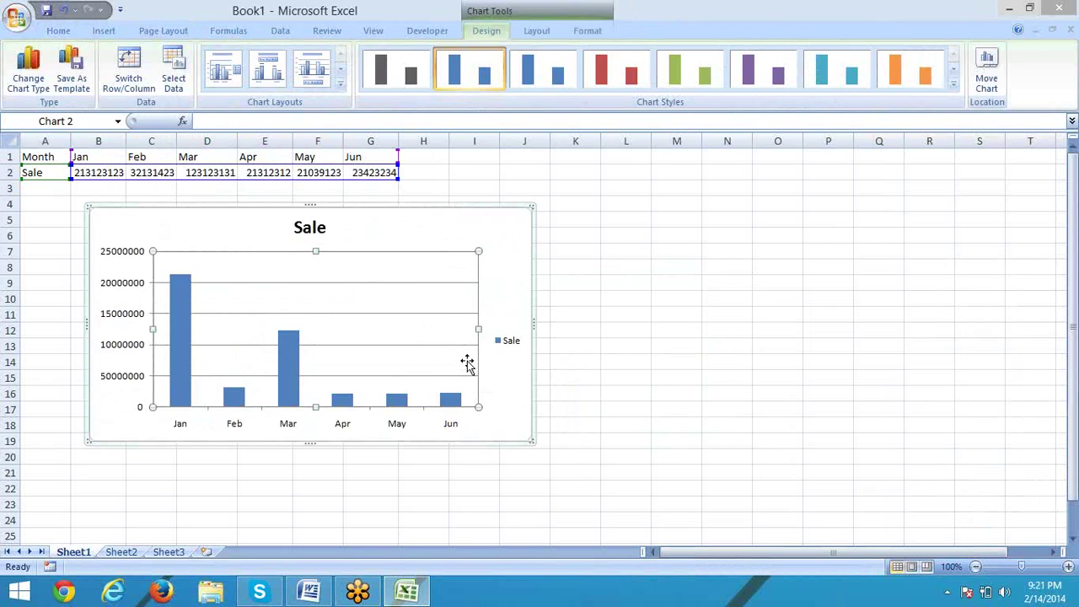
{"action": "left_click", "coordinate": [188, 340]}
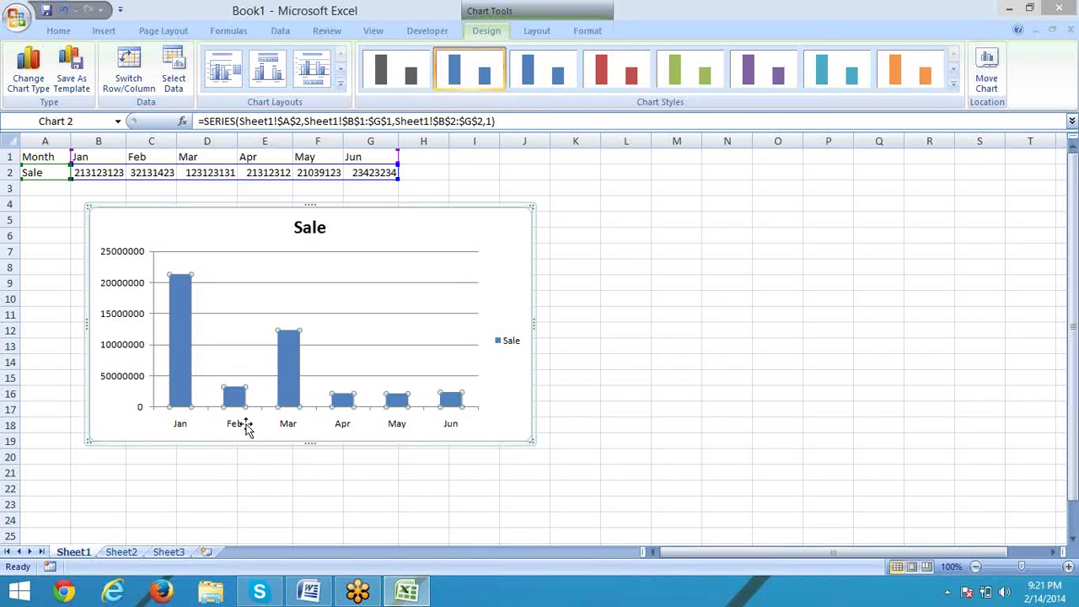
{"action": "left_click", "coordinate": [245, 426]}
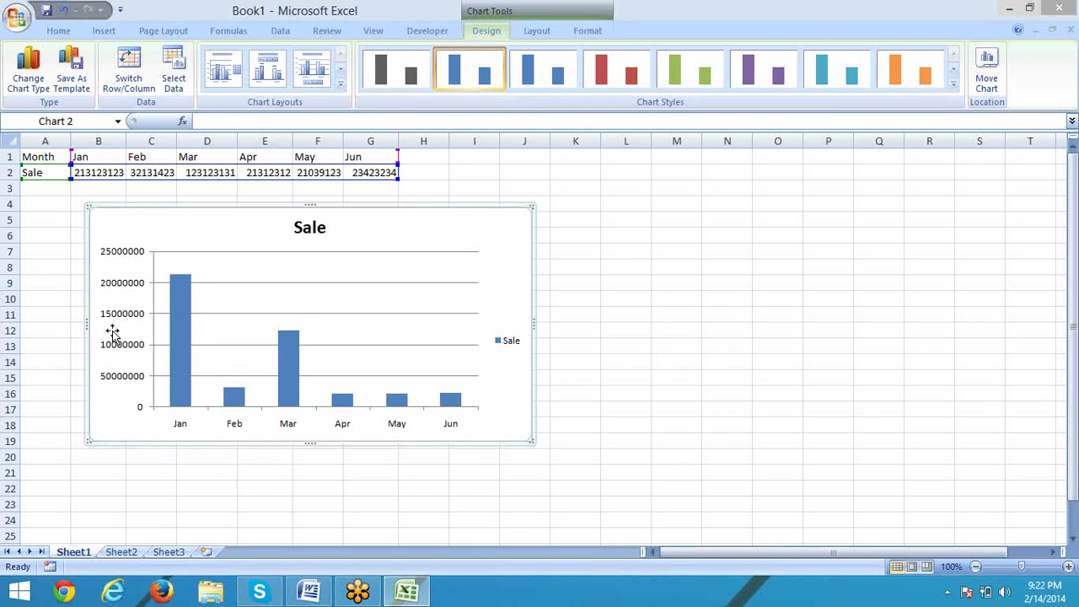
{"action": "left_click", "coordinate": [514, 341]}
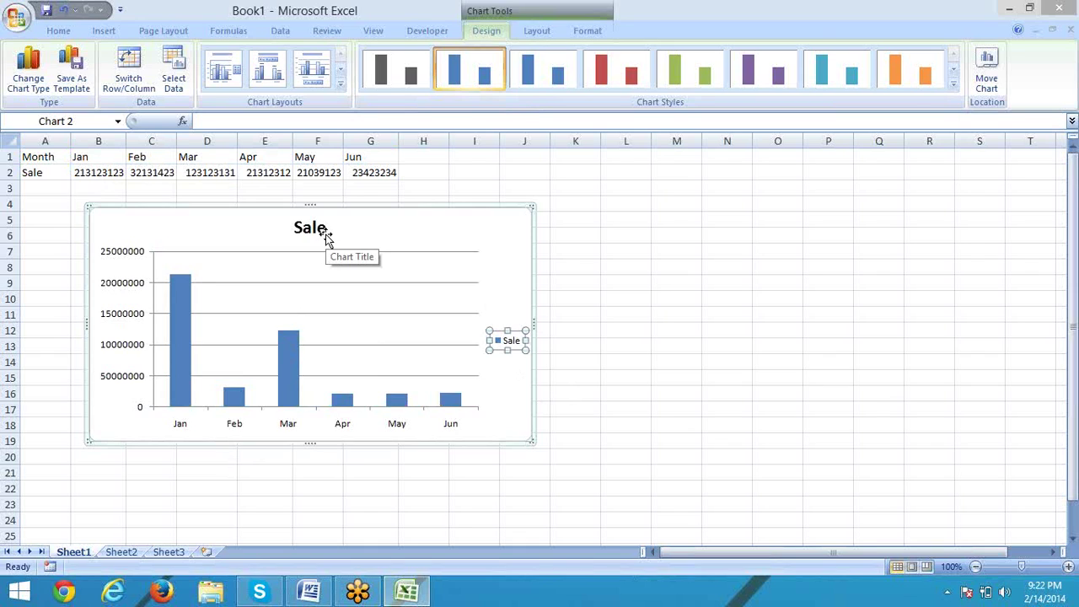
{"action": "left_click", "coordinate": [377, 228]}
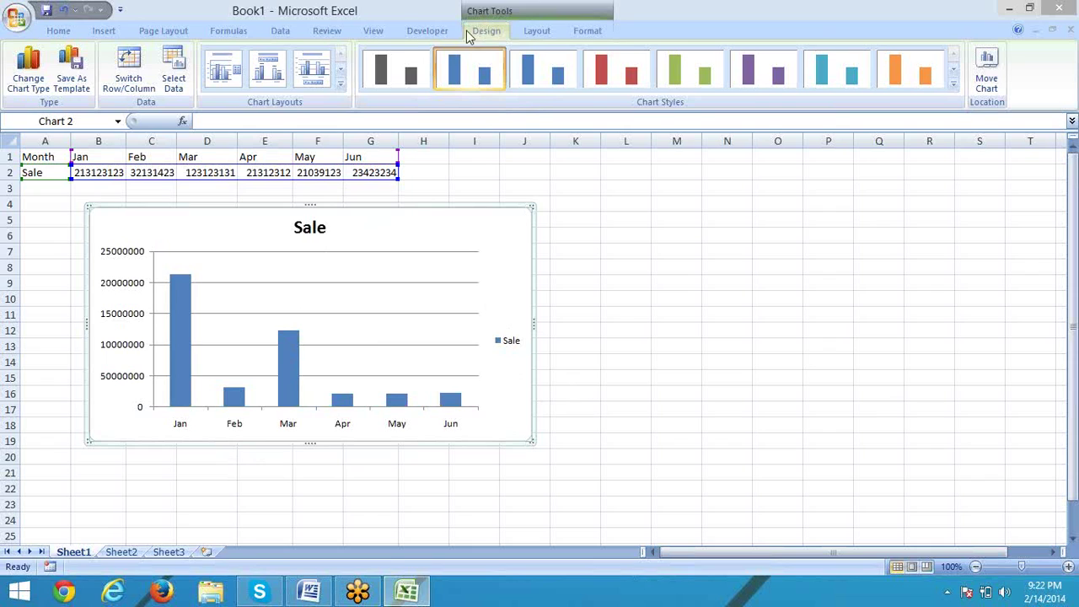
Step: Preview several chart layouts: title only, legend below, and value labels on columns
{"action": "left_click", "coordinate": [340, 86]}
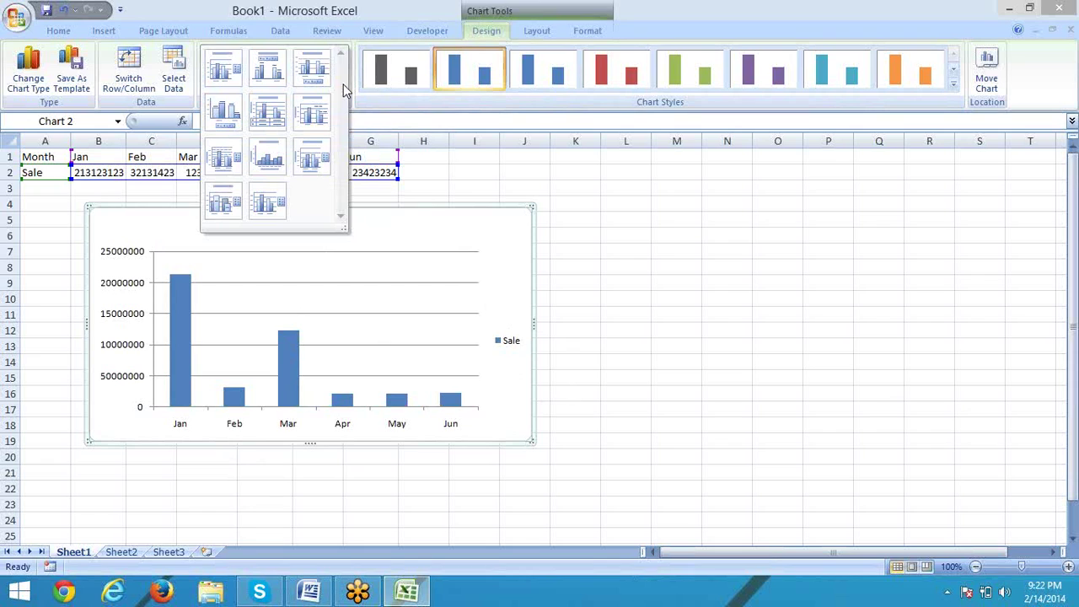
{"action": "left_click", "coordinate": [227, 72]}
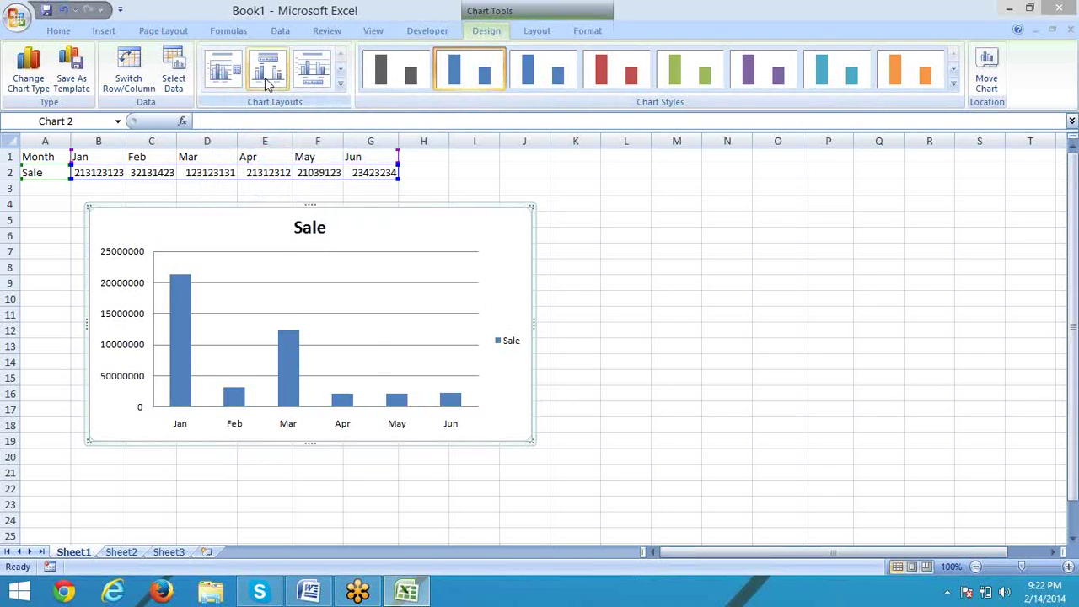
{"action": "left_click", "coordinate": [268, 78]}
{"action": "left_click", "coordinate": [313, 74]}
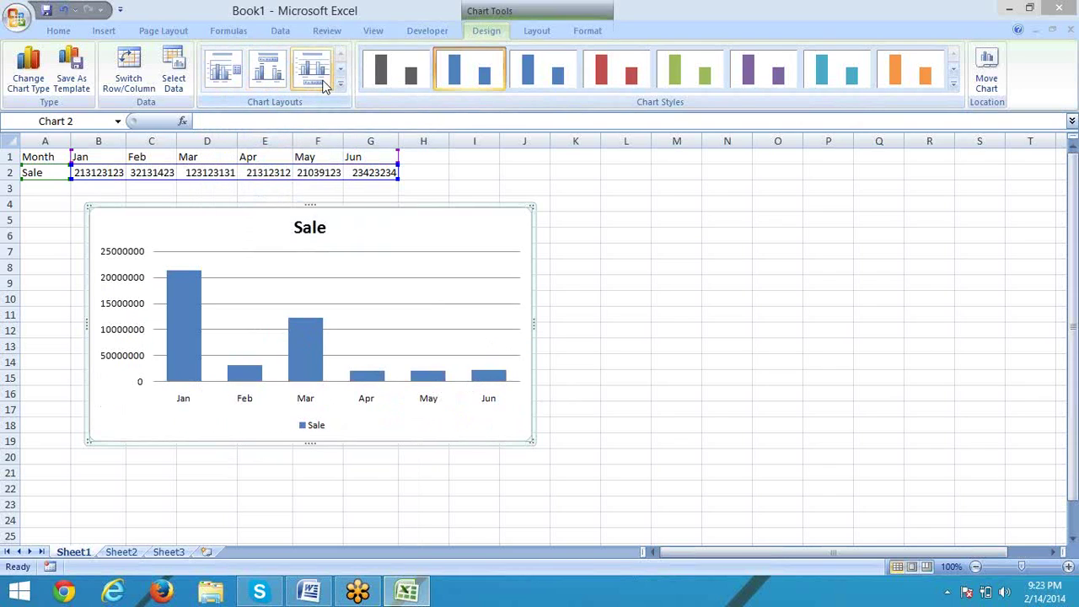
{"action": "left_click", "coordinate": [341, 85]}
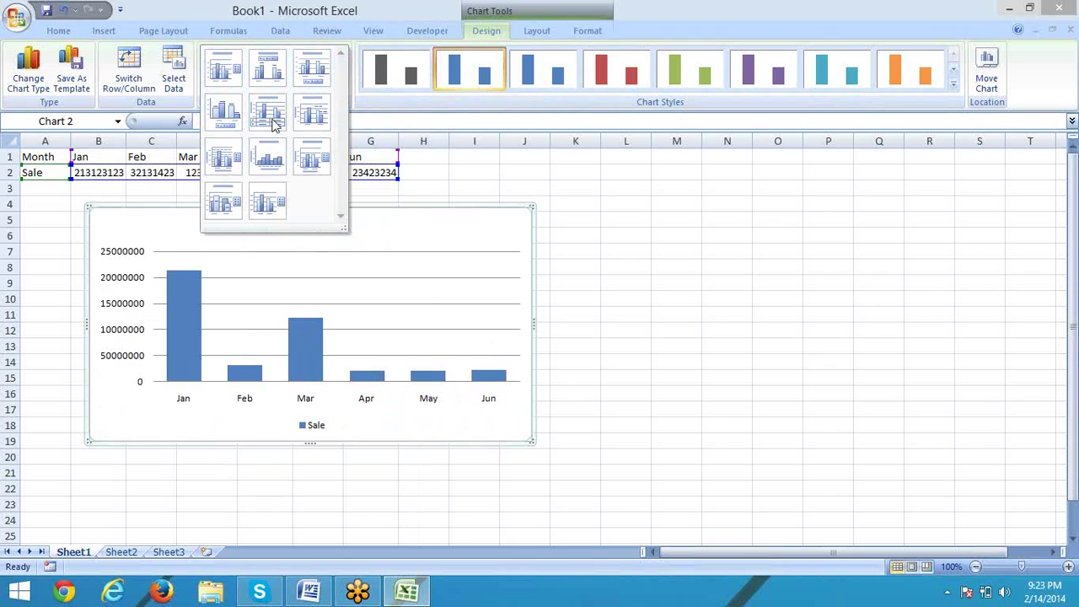
{"action": "left_click", "coordinate": [230, 119]}
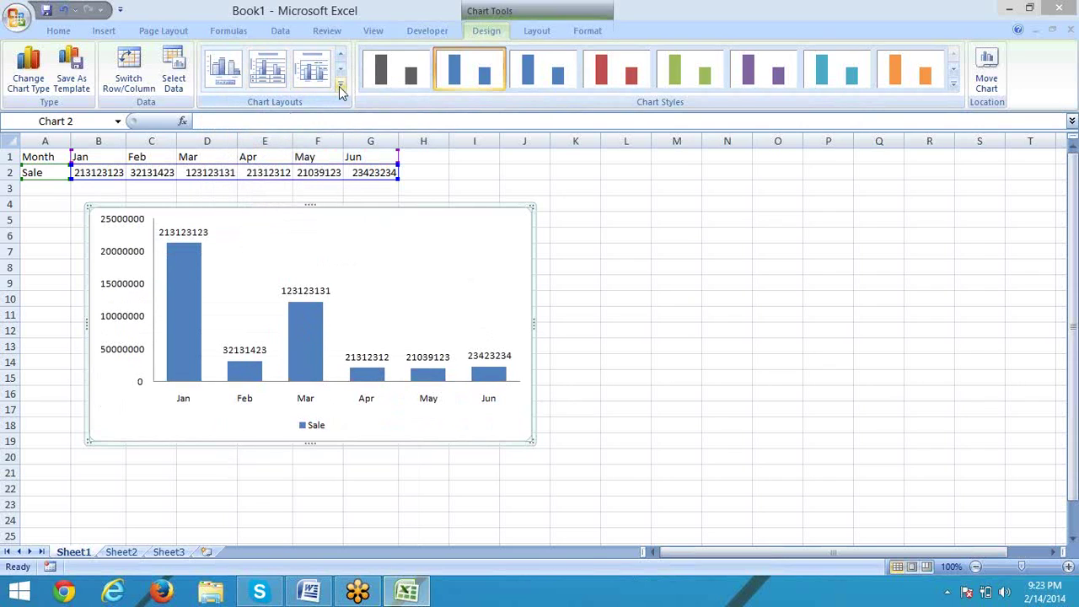
Step: Apply Layout 5, adding an axis title and a data table of monthly values
{"action": "left_click", "coordinate": [341, 87]}
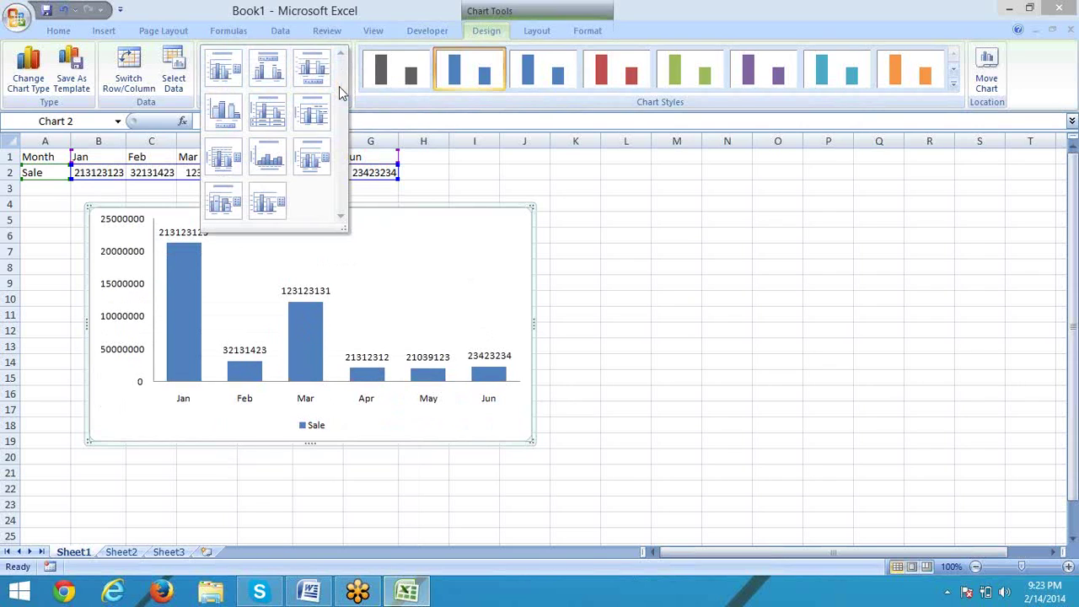
{"action": "left_click", "coordinate": [268, 112]}
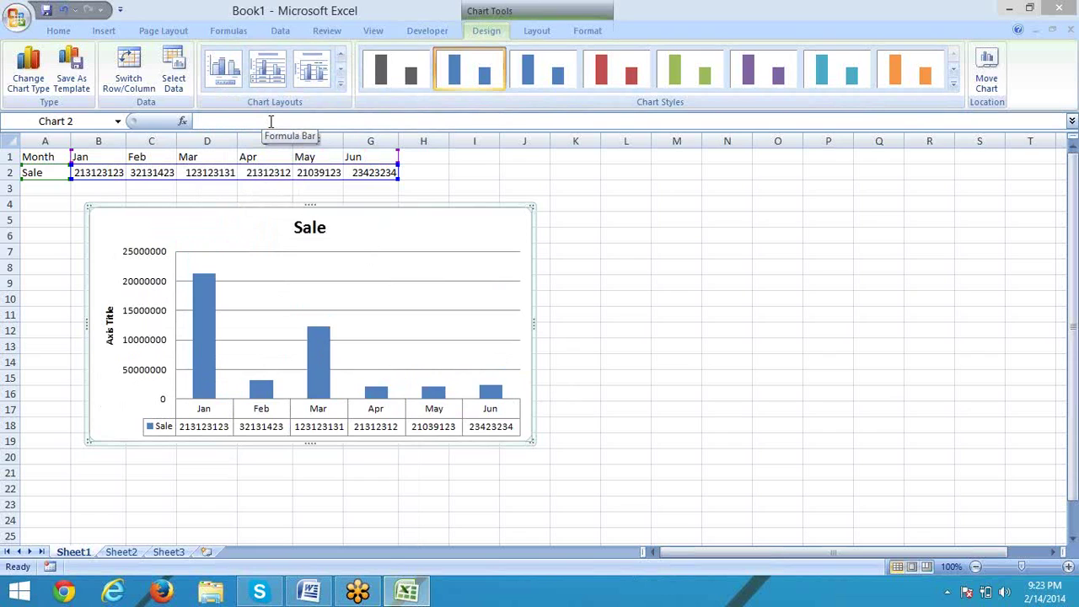
{"action": "left_click", "coordinate": [340, 84]}
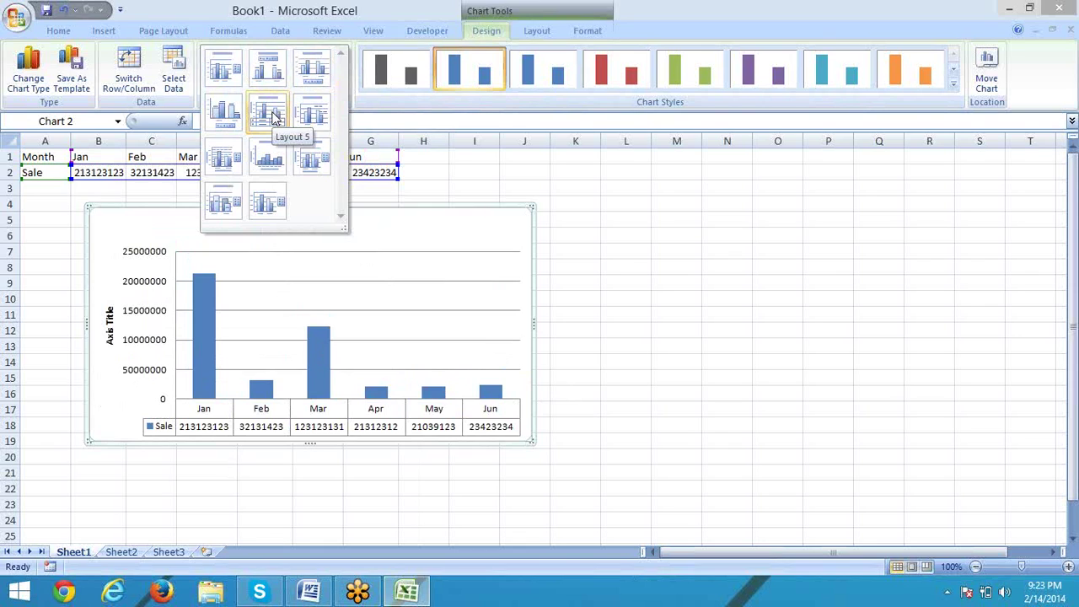
{"action": "left_click", "coordinate": [274, 117]}
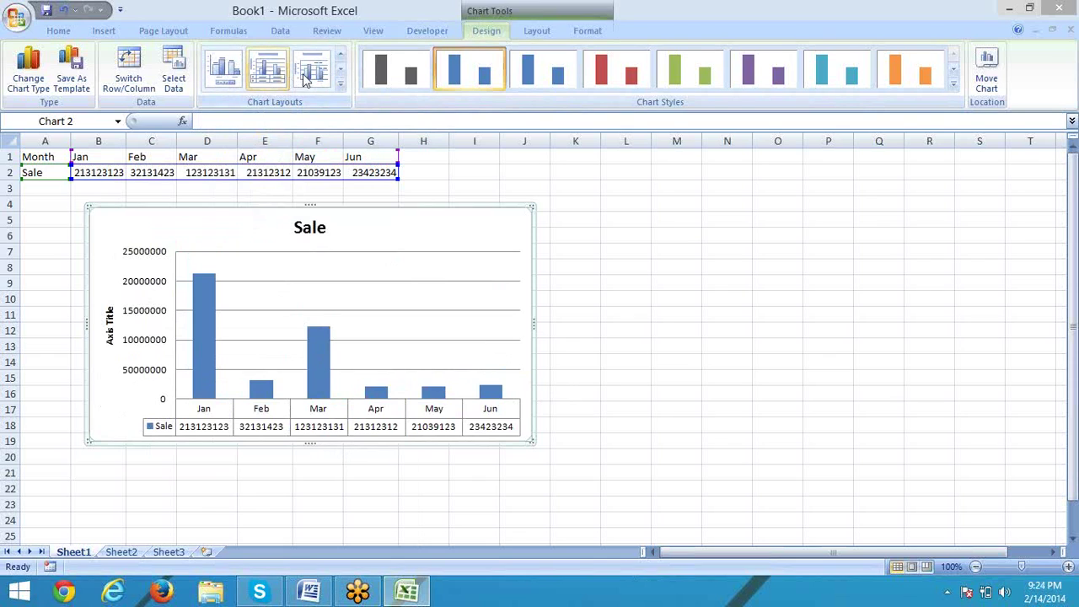
Step: Try orange, purple-on-grey and orange-on-black chart styles on the columns
{"action": "left_click", "coordinate": [953, 83]}
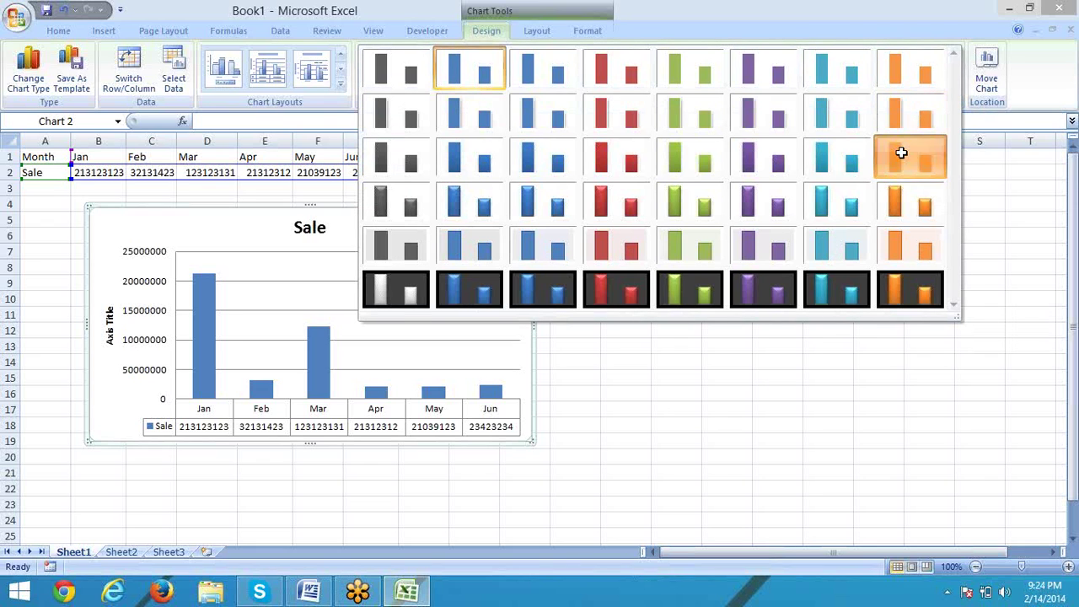
{"action": "left_click", "coordinate": [898, 153]}
{"action": "left_click", "coordinate": [953, 84]}
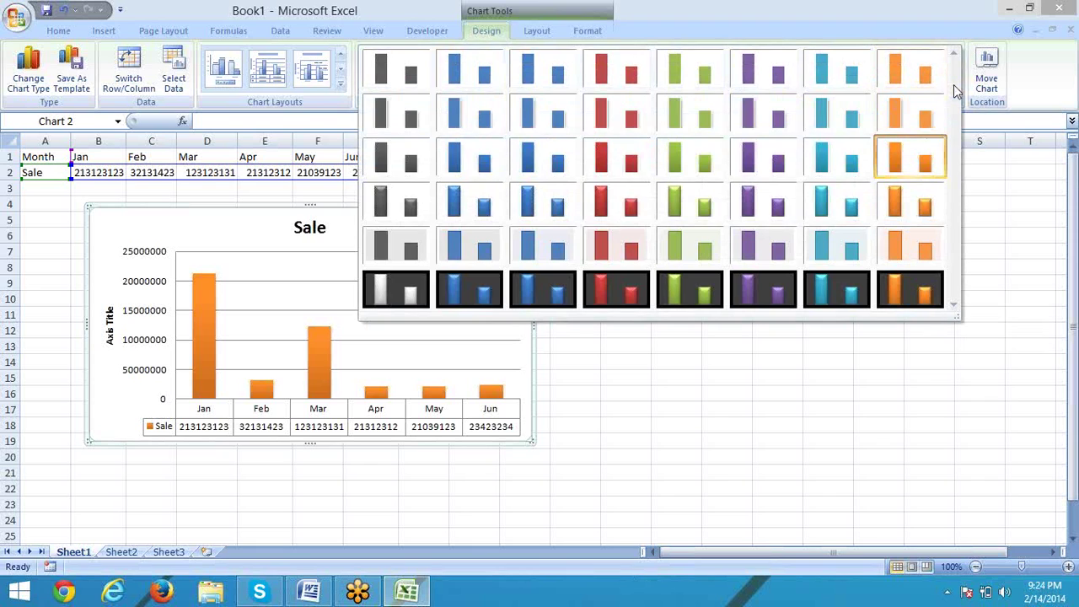
{"action": "left_click", "coordinate": [774, 243]}
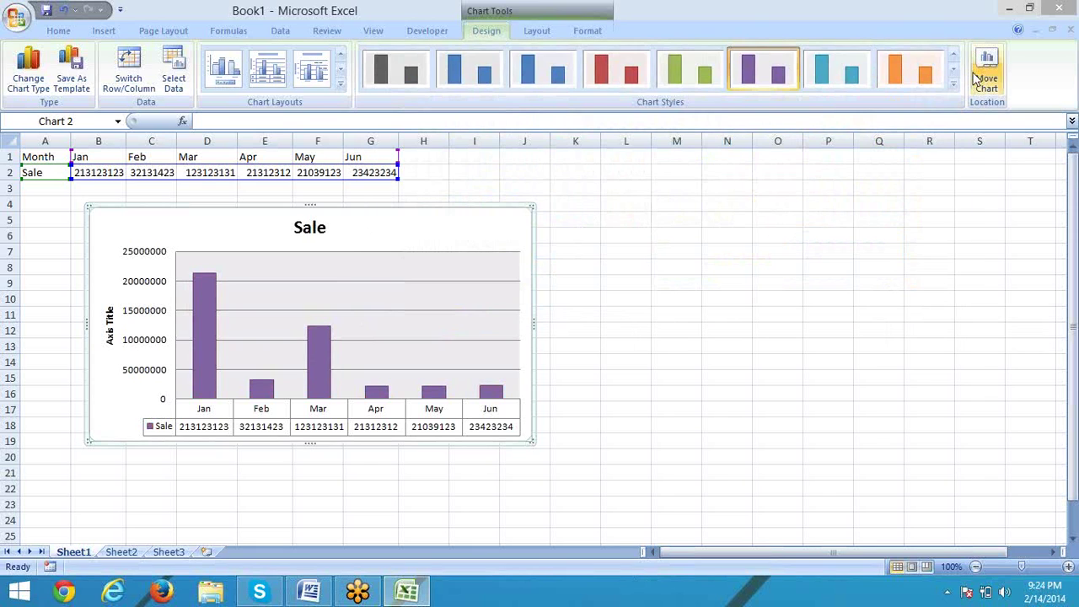
{"action": "left_click", "coordinate": [910, 72]}
{"action": "left_click", "coordinate": [953, 84]}
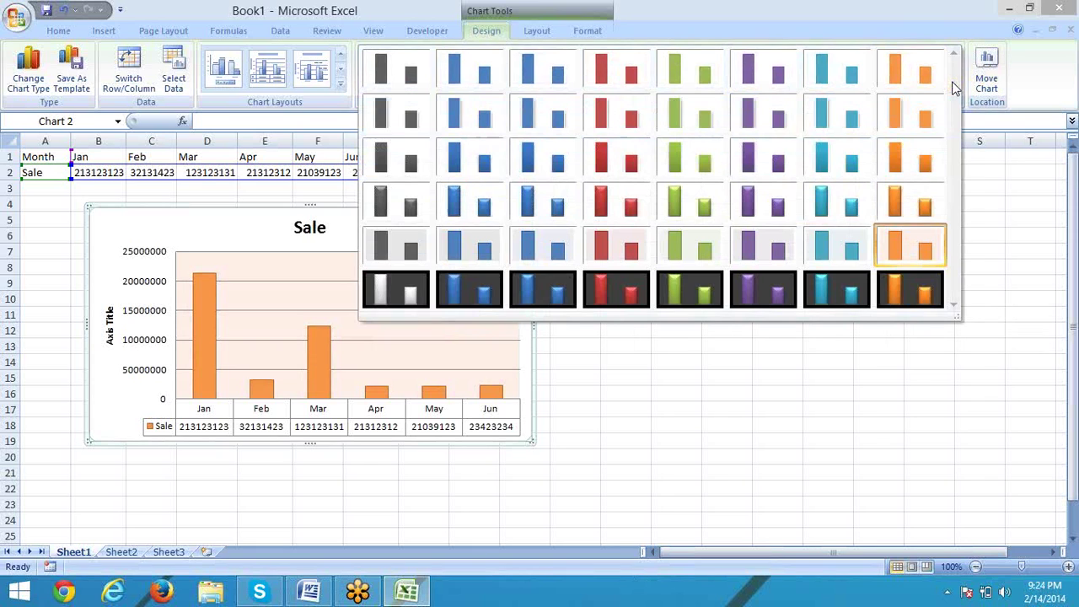
{"action": "left_click", "coordinate": [905, 278]}
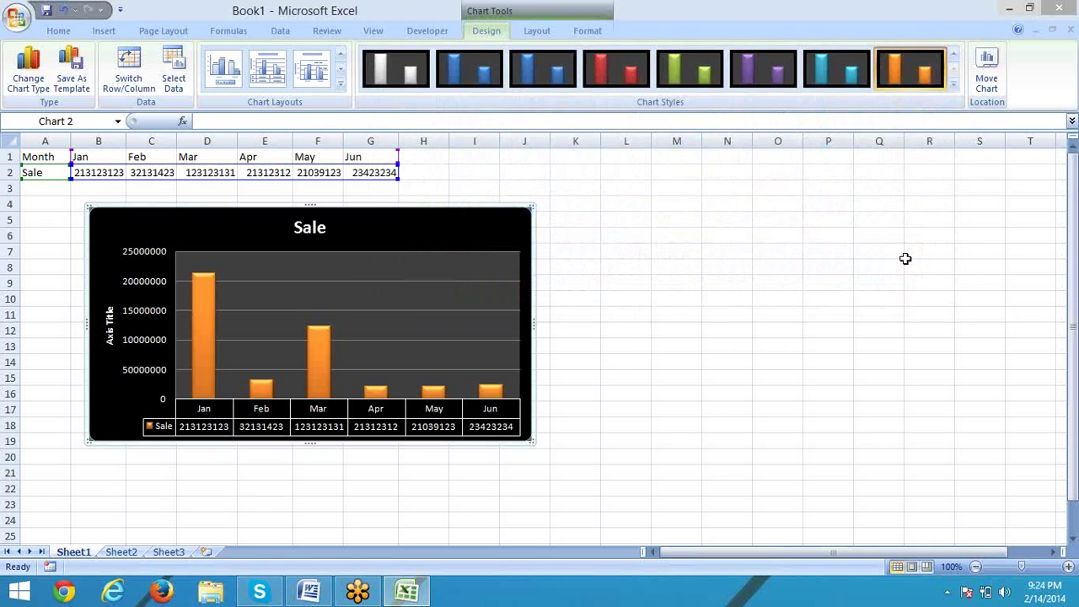
Step: Return to plain grey Style 1 and apply Layout 1 with title and right legend
{"action": "left_click", "coordinate": [953, 85]}
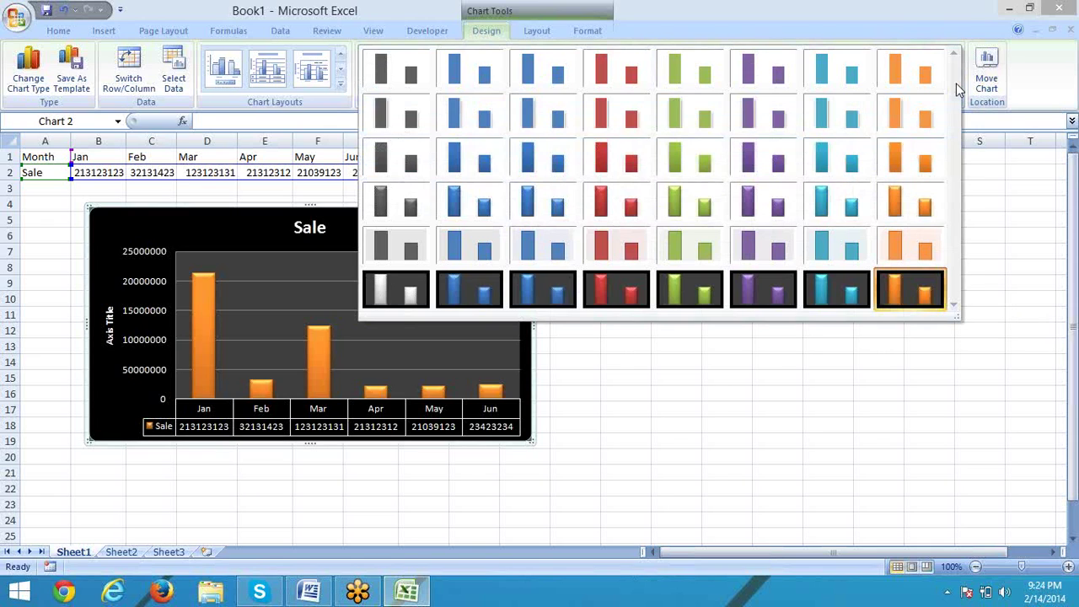
{"action": "left_click", "coordinate": [426, 70]}
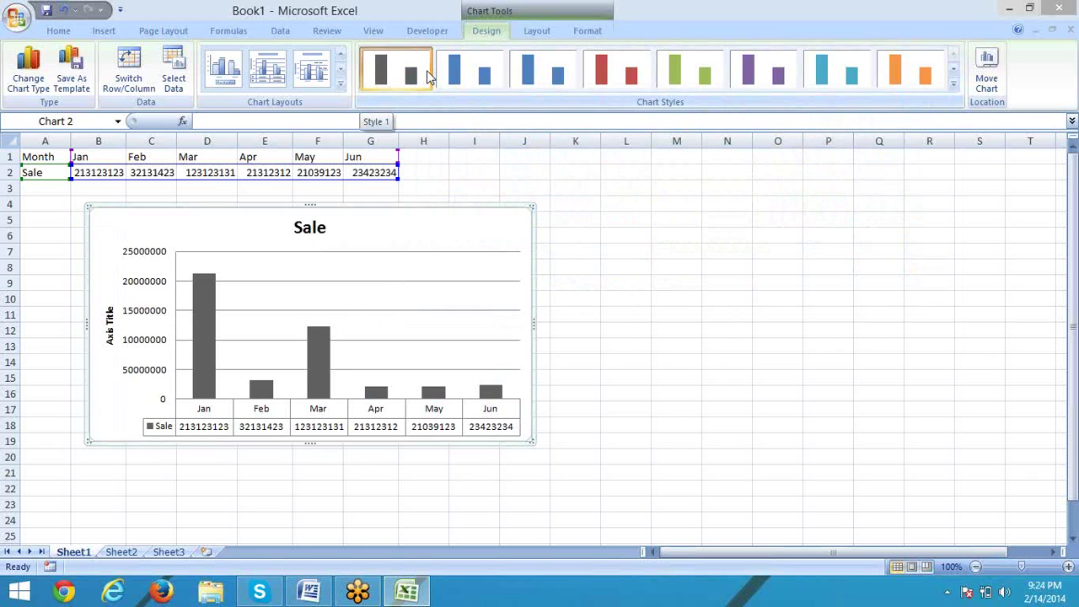
{"action": "left_click", "coordinate": [341, 84]}
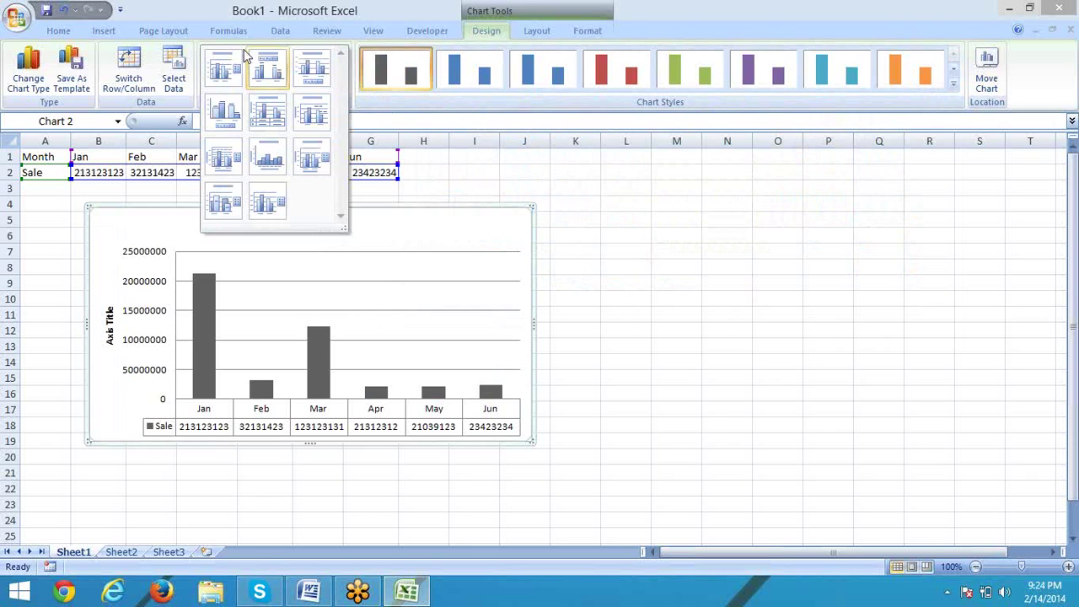
{"action": "left_click", "coordinate": [224, 67]}
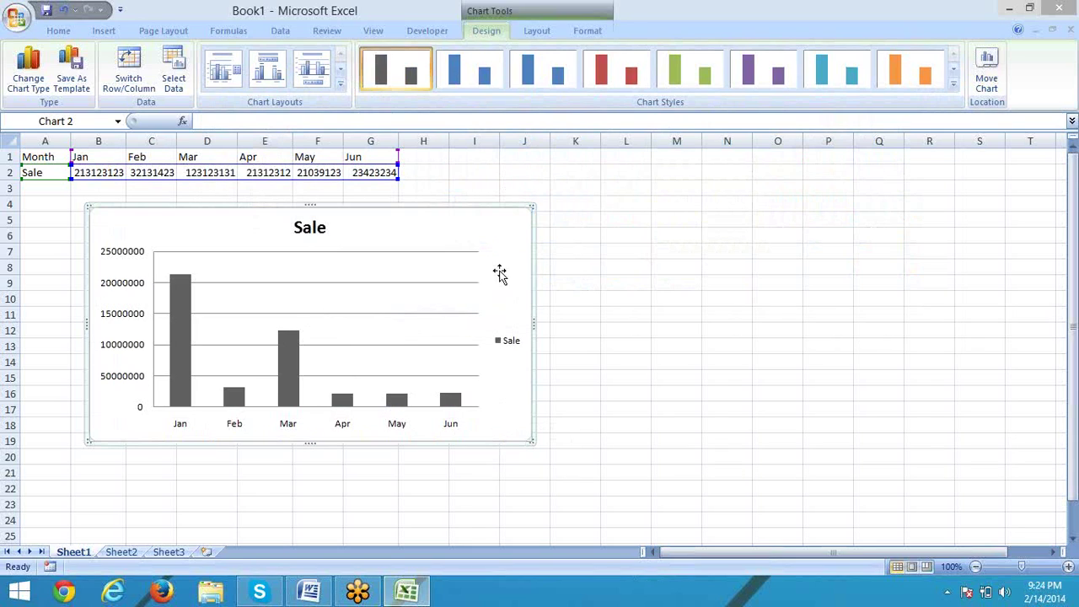
Step: In Format Chart Area, try No fill, then give the chart area a solid dark blue fill
{"action": "right_click", "coordinate": [503, 431]}
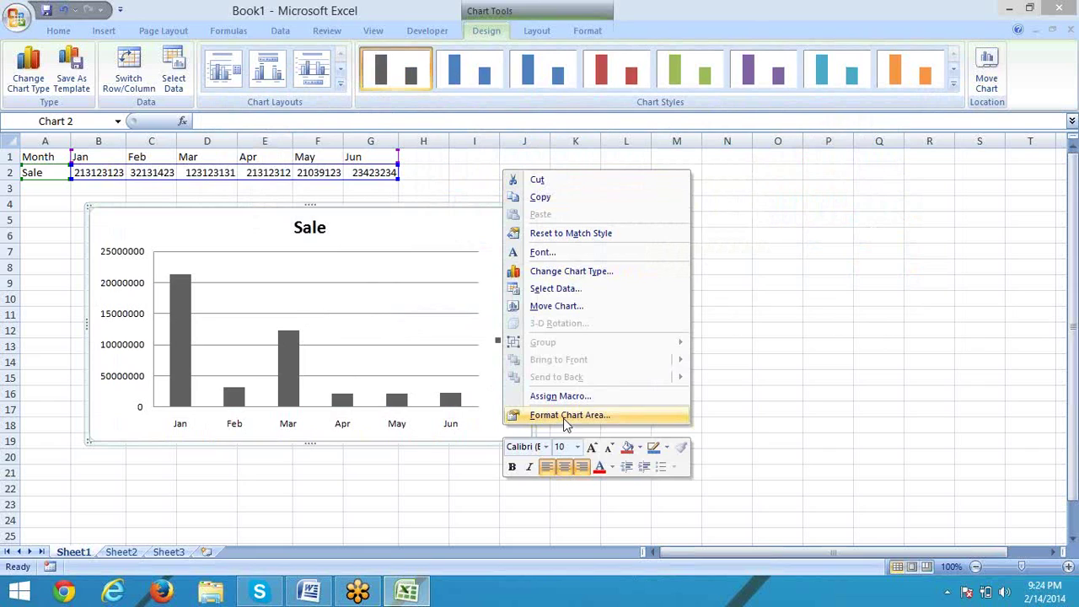
{"action": "left_click", "coordinate": [563, 416]}
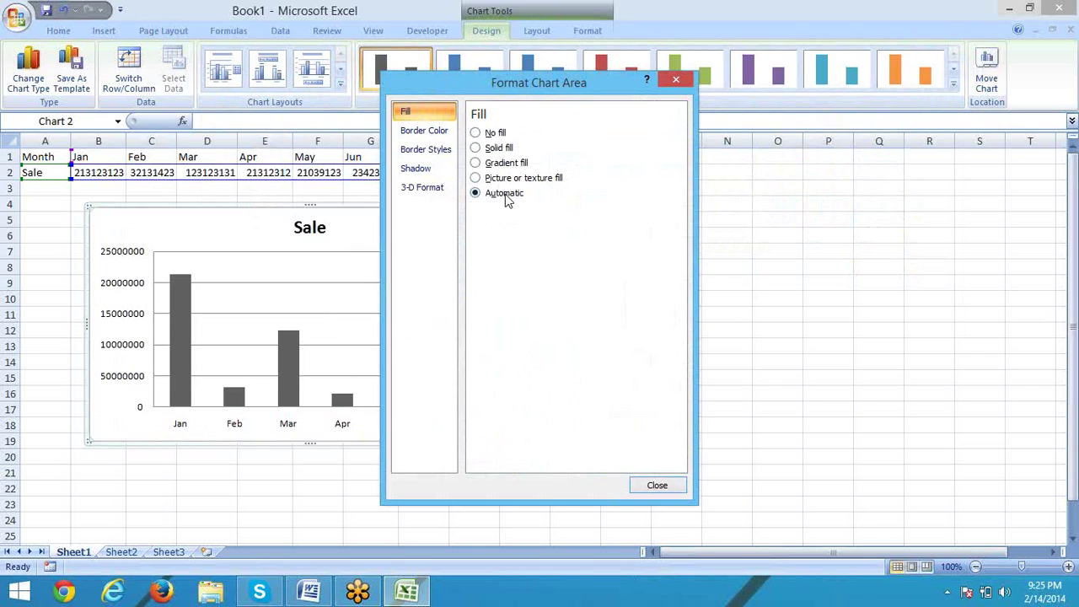
{"action": "left_click", "coordinate": [477, 133]}
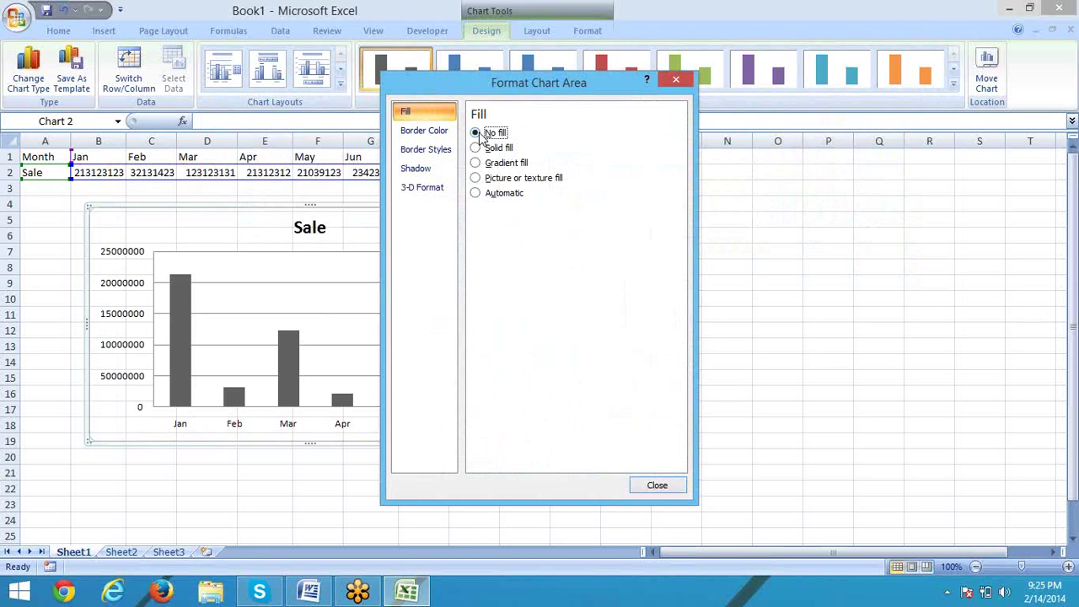
{"action": "left_click", "coordinate": [489, 149]}
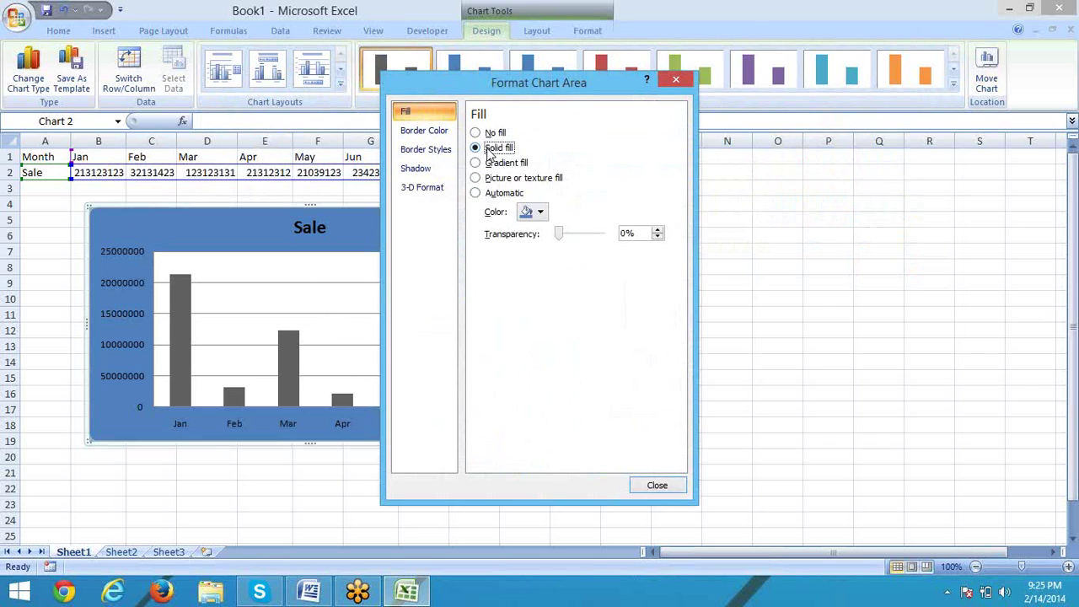
{"action": "left_click", "coordinate": [542, 213]}
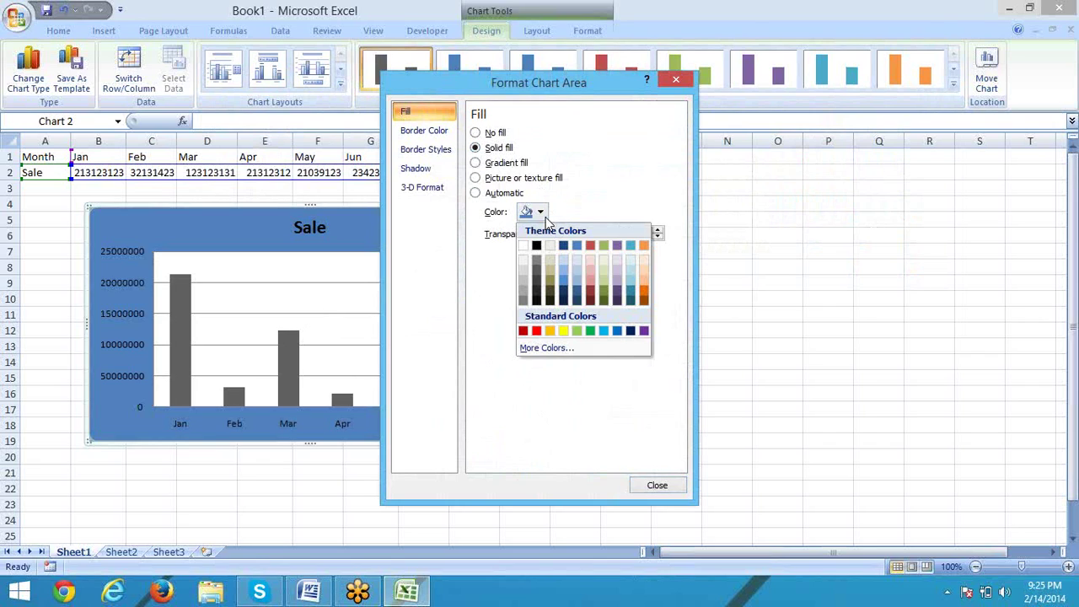
{"action": "left_click", "coordinate": [627, 331]}
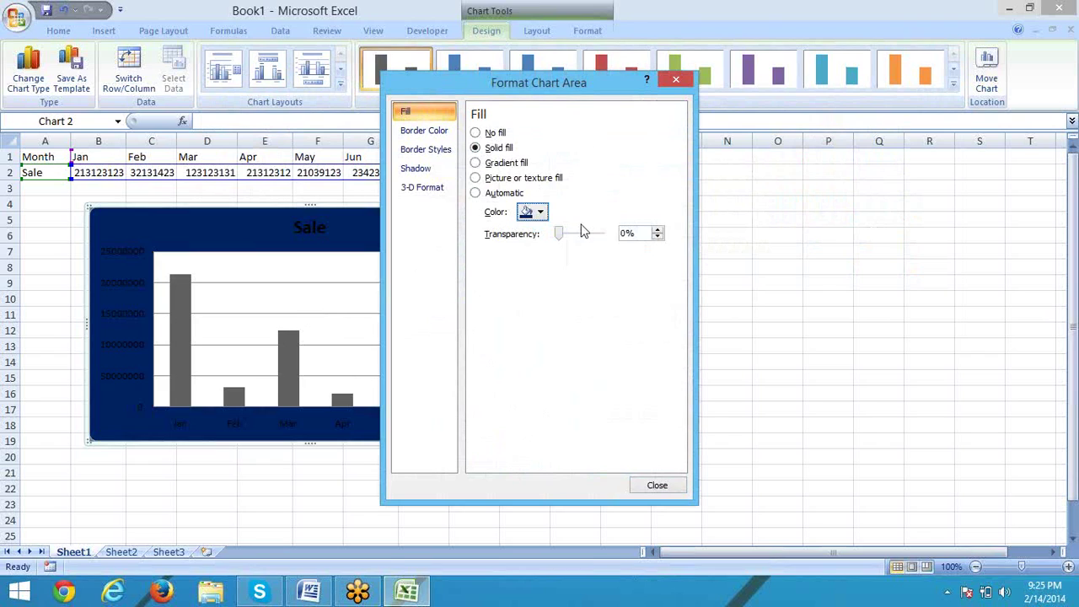
Step: Raise the dark blue fill's transparency to 59%, then switch to a gradient fill
{"action": "left_click", "coordinate": [578, 237]}
{"action": "left_click_drag", "start_coordinate": [565, 236], "coordinate": [611, 244]}
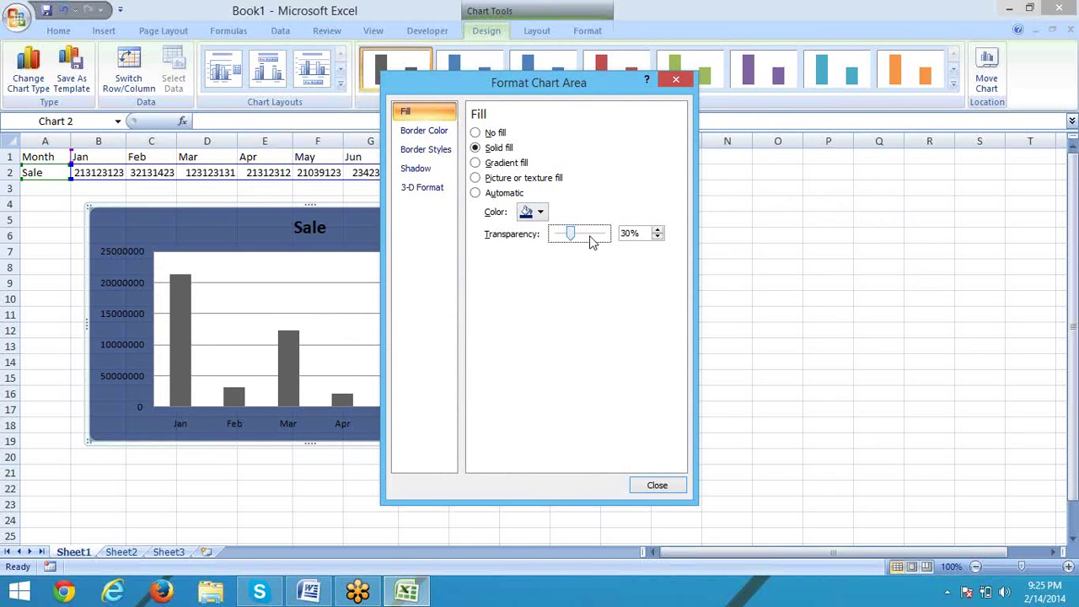
{"action": "left_click", "coordinate": [590, 237]}
{"action": "left_click", "coordinate": [589, 237]}
{"action": "left_click", "coordinate": [590, 237]}
{"action": "left_click", "coordinate": [590, 237]}
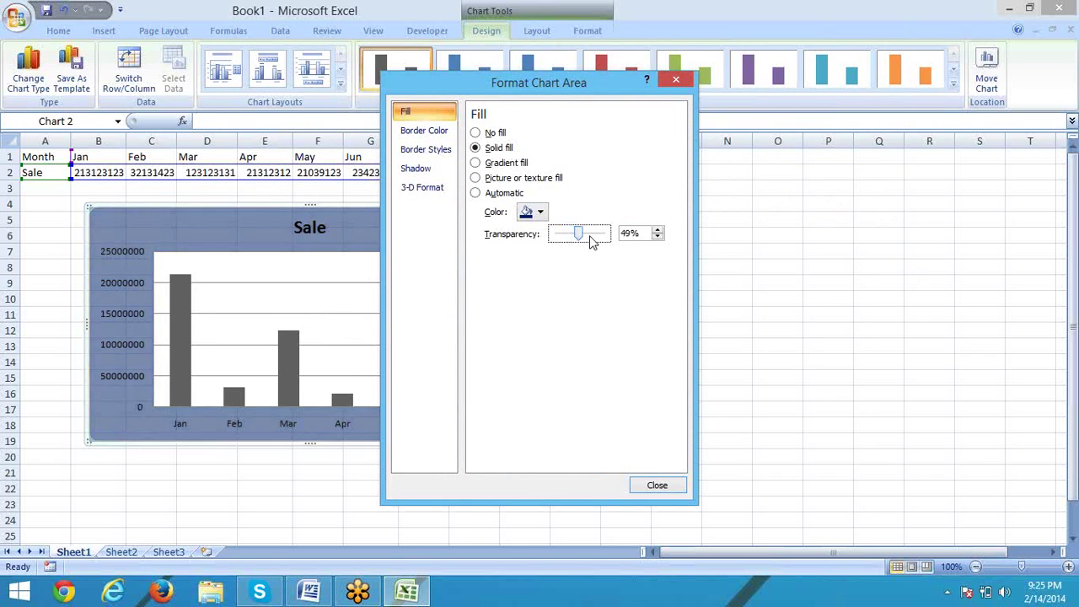
{"action": "left_click", "coordinate": [590, 242]}
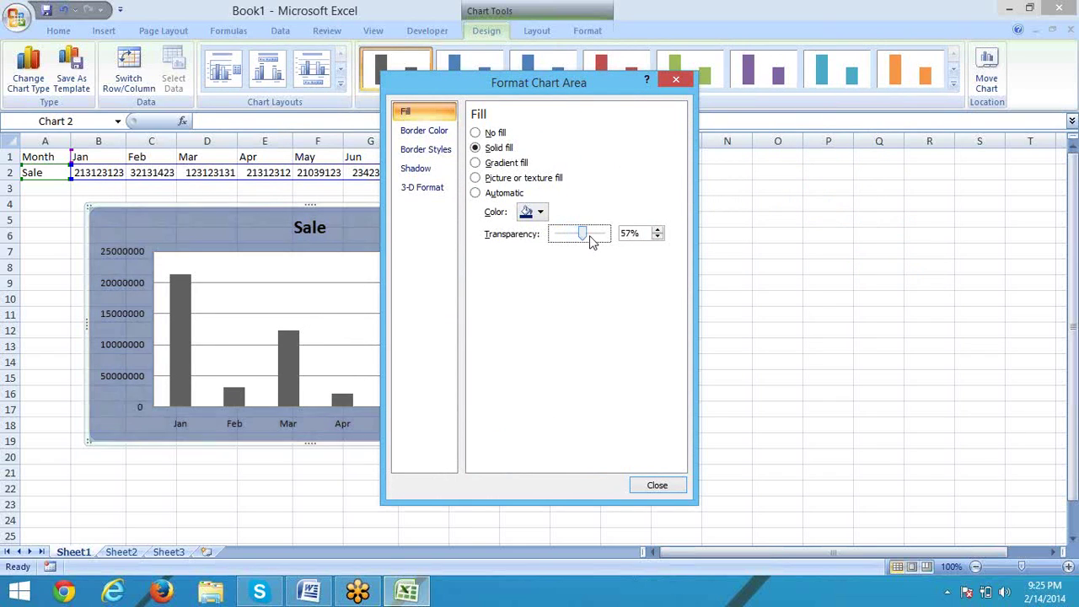
{"action": "left_click", "coordinate": [480, 164]}
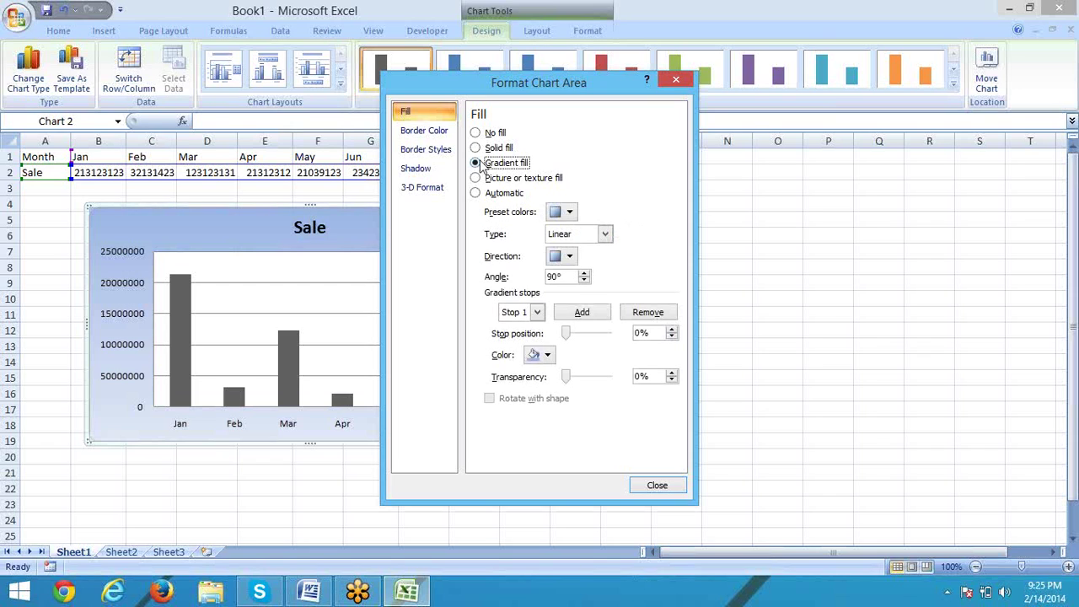
Step: Adjust the gradient fill, moving its first stop to 15%
{"action": "left_click", "coordinate": [570, 212]}
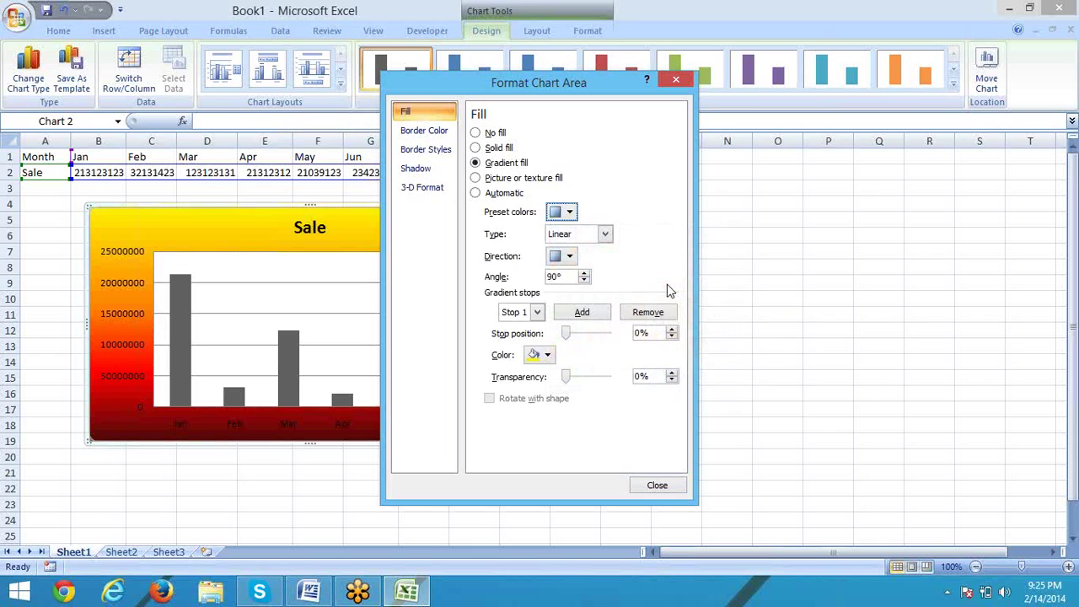
{"action": "left_click", "coordinate": [592, 334]}
{"action": "left_click_drag", "start_coordinate": [592, 337], "coordinate": [592, 337]}
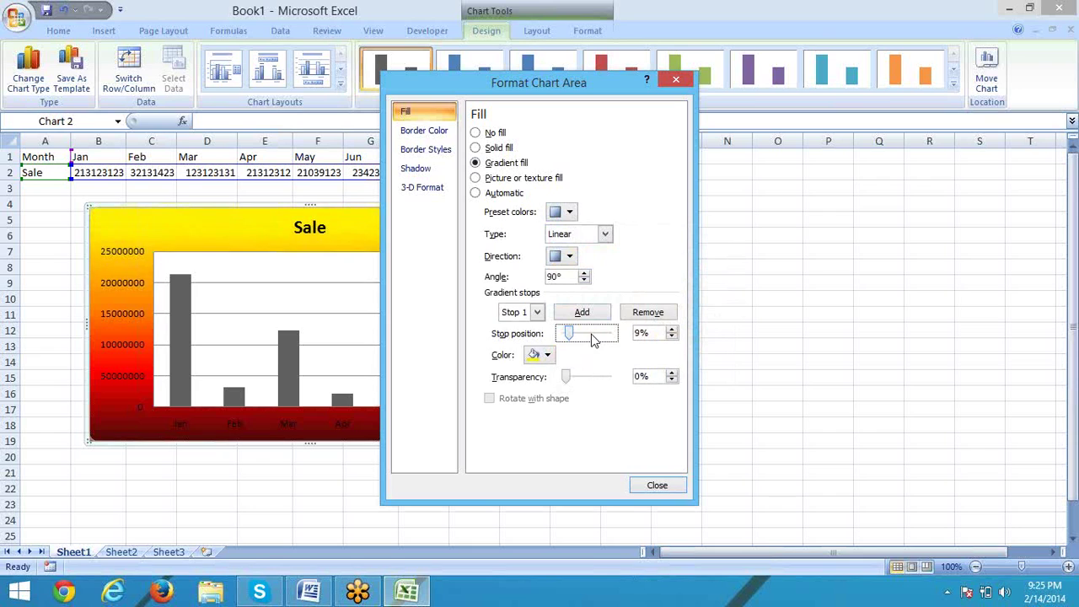
Step: Switch to a texture fill, try green marble, apply Granite, and browse for a picture file
{"action": "left_click", "coordinate": [528, 181]}
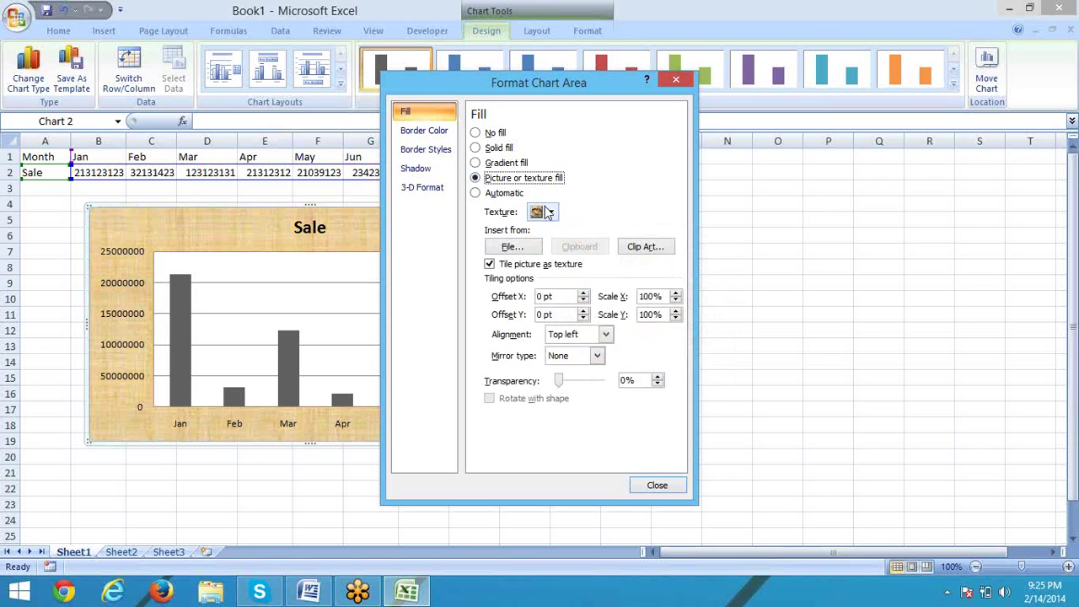
{"action": "left_click", "coordinate": [548, 212]}
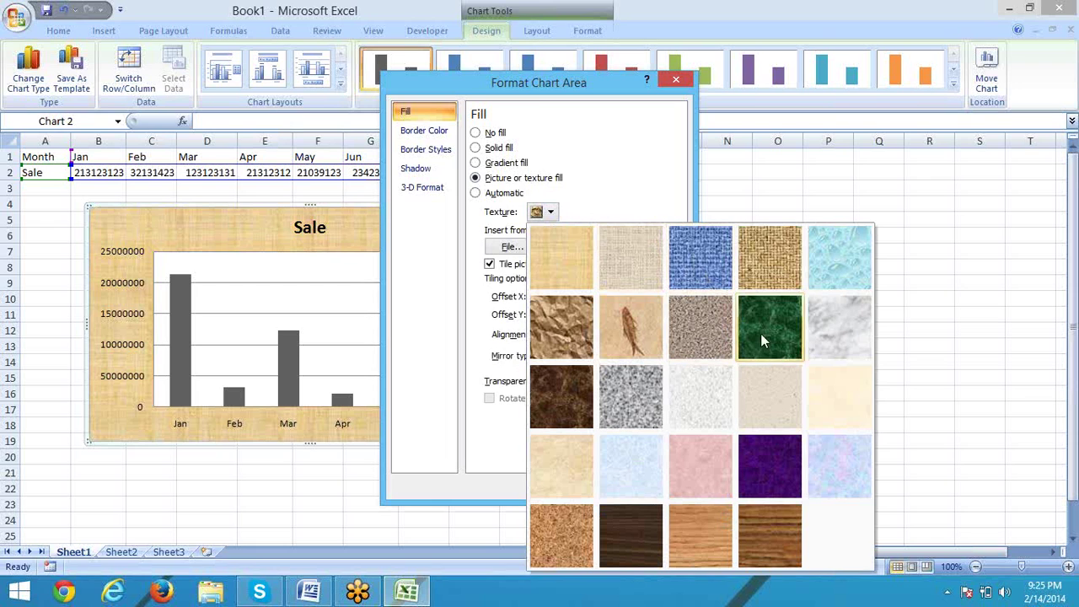
{"action": "left_click", "coordinate": [761, 332]}
{"action": "left_click", "coordinate": [548, 211]}
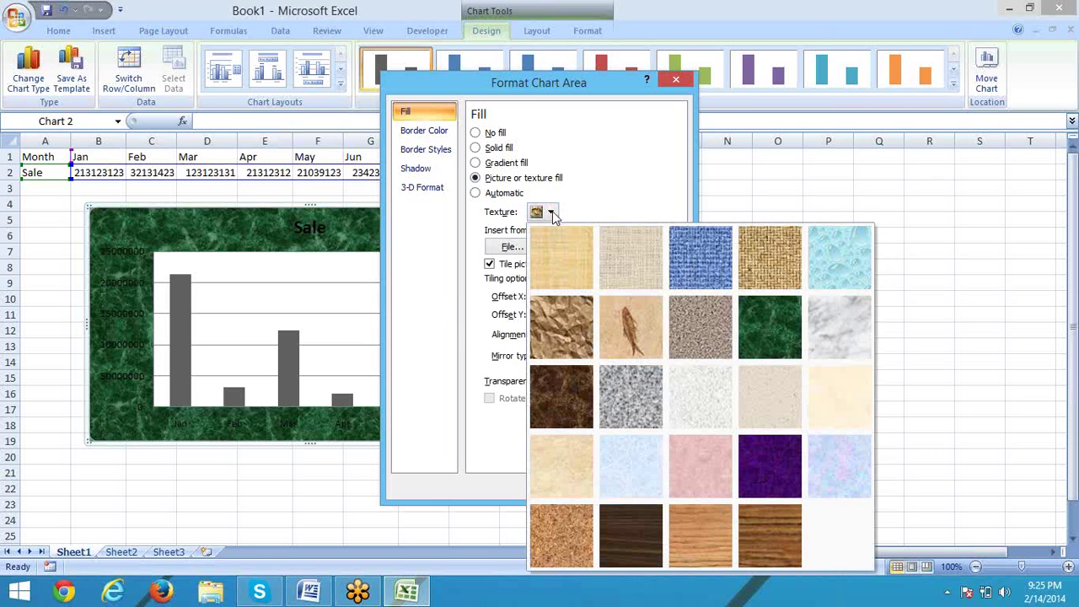
{"action": "left_click", "coordinate": [617, 384]}
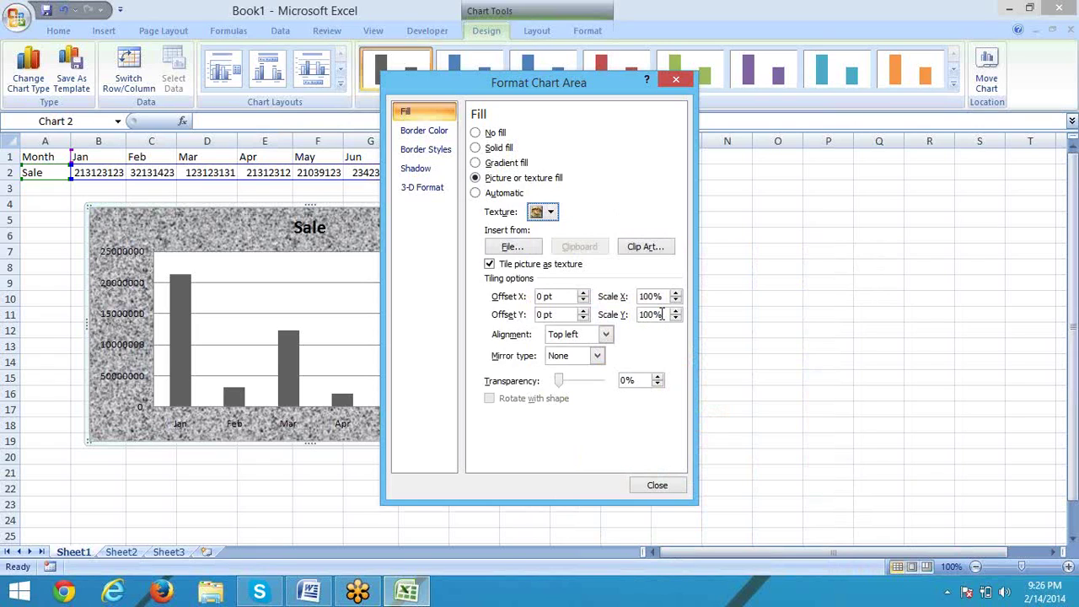
{"action": "left_click", "coordinate": [509, 253]}
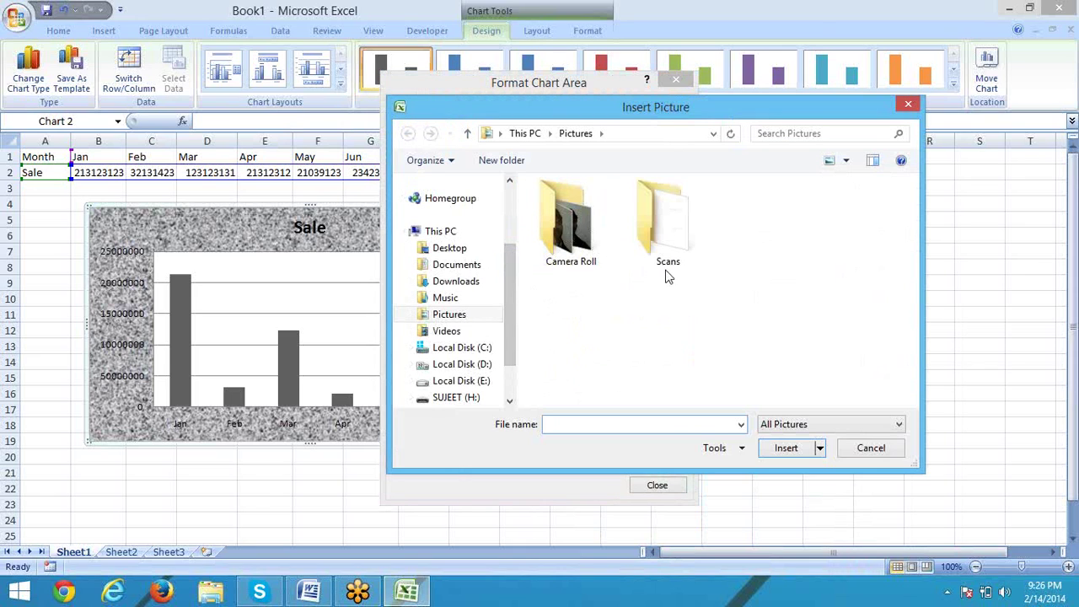
Step: Use the Desktop picture Acc as the chart background and set the plot area to No fill
{"action": "left_click", "coordinate": [446, 250]}
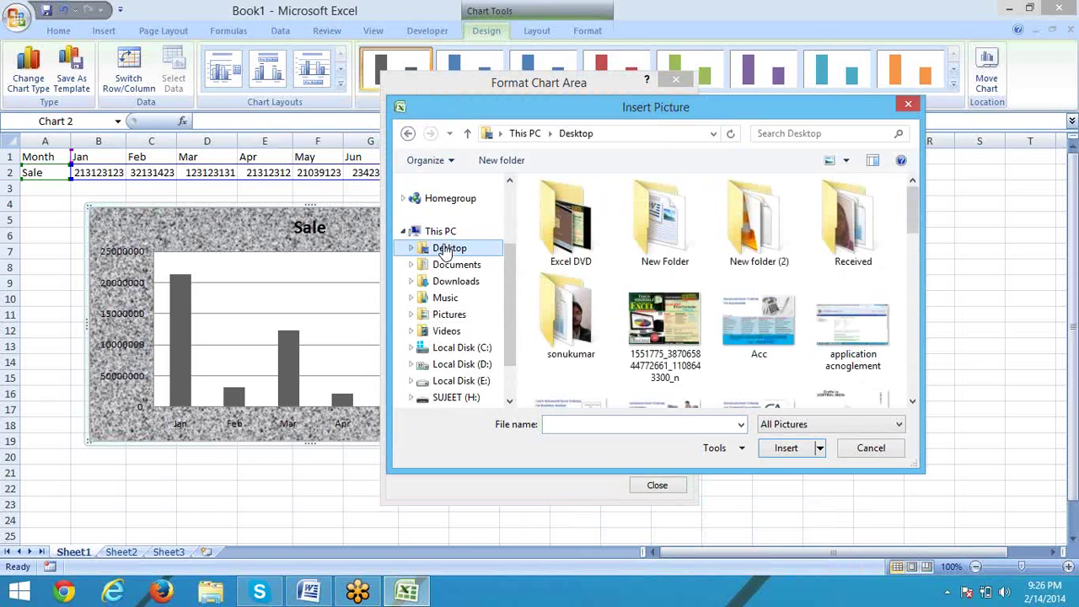
{"action": "double_click", "coordinate": [758, 358]}
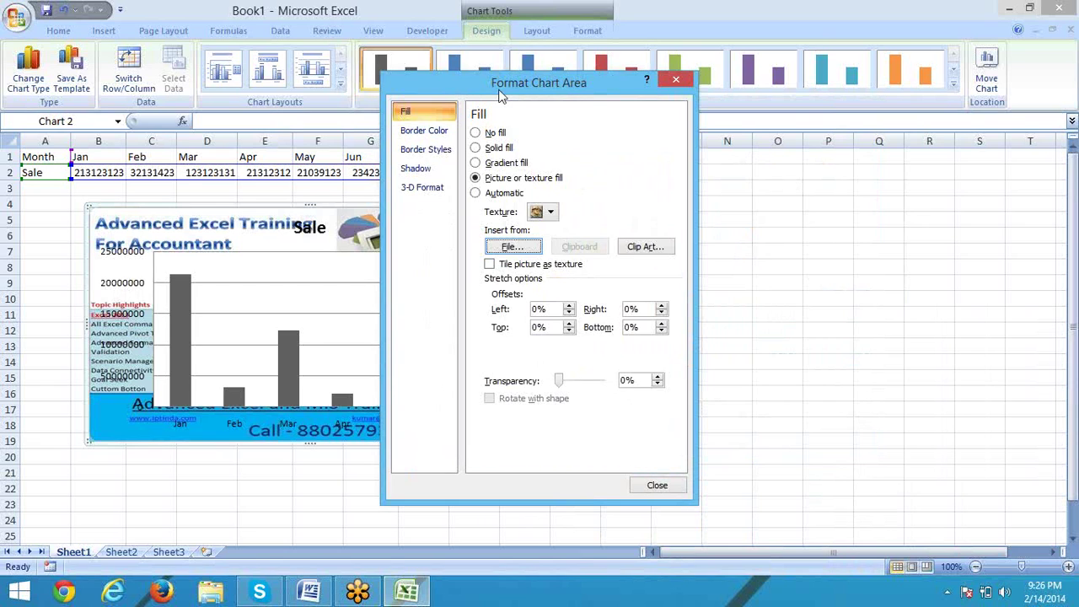
{"action": "left_click_drag", "start_coordinate": [499, 94], "coordinate": [720, 83]}
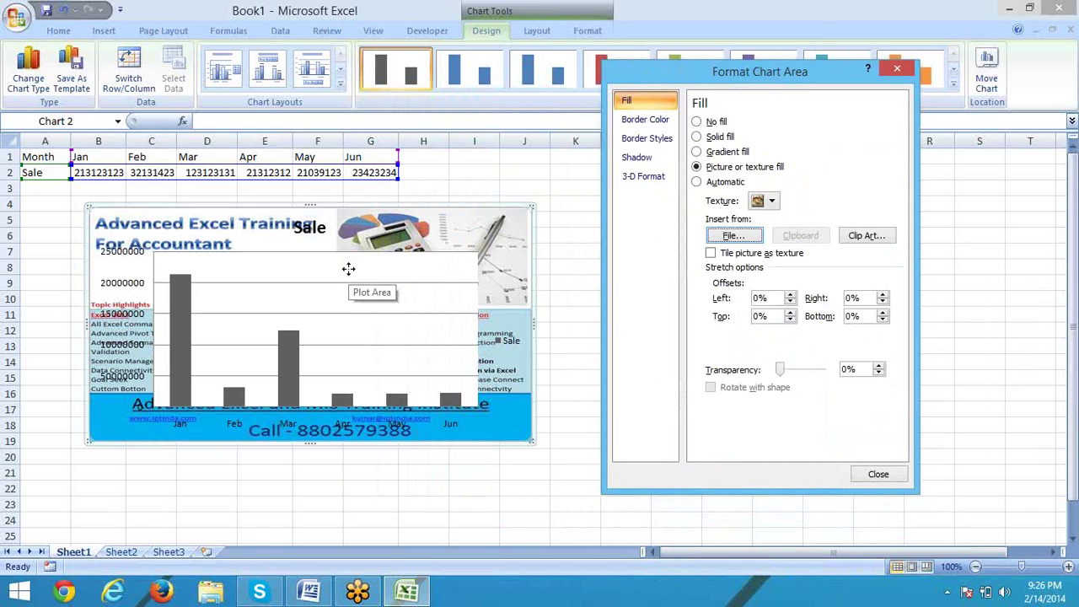
{"action": "left_click", "coordinate": [348, 271]}
{"action": "key", "text": "alt+n"}
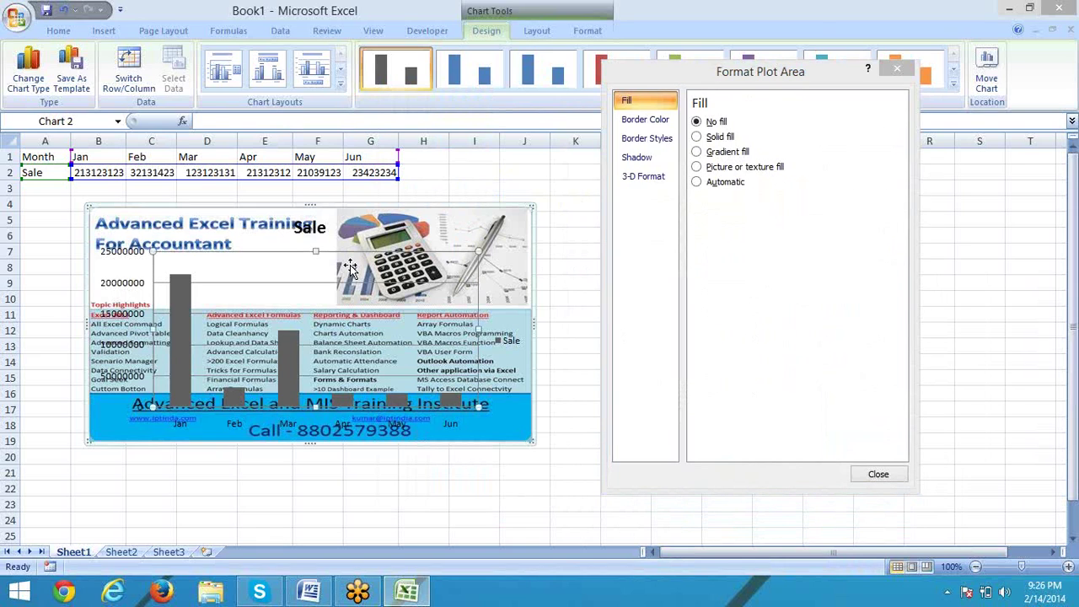
Step: Back in Format Chart Area, raise the picture fill's transparency step by step to 82%
{"action": "left_click", "coordinate": [505, 278]}
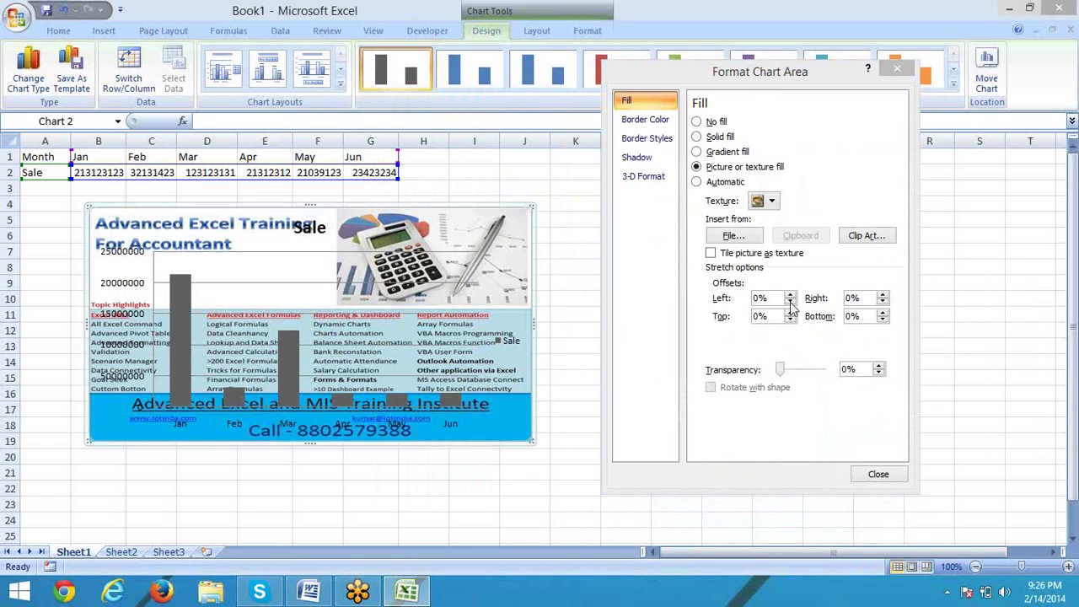
{"action": "left_click", "coordinate": [804, 370]}
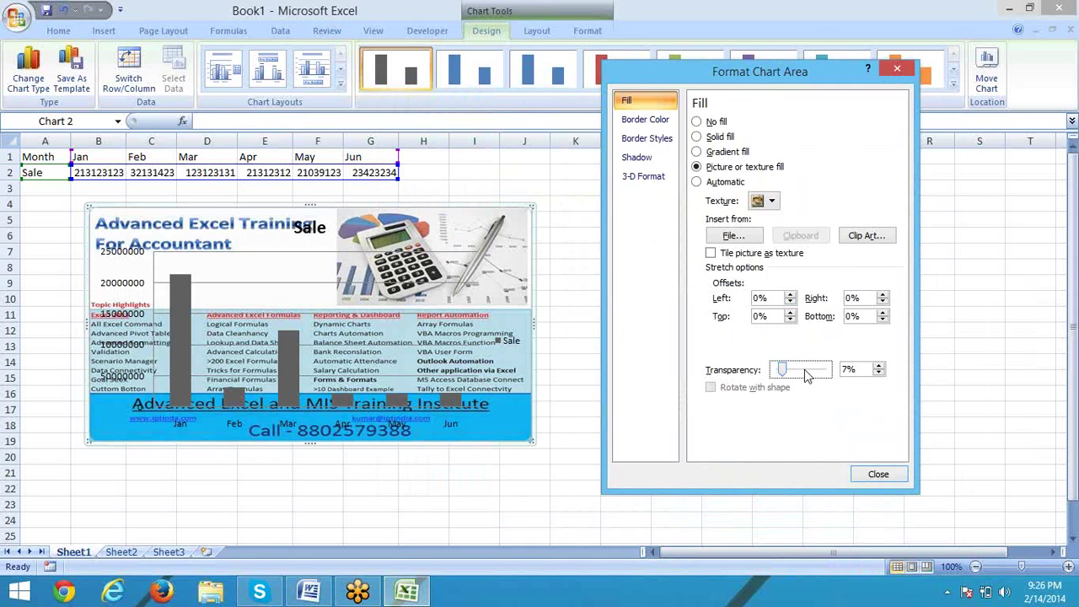
{"action": "left_click", "coordinate": [804, 369]}
{"action": "left_click", "coordinate": [804, 369]}
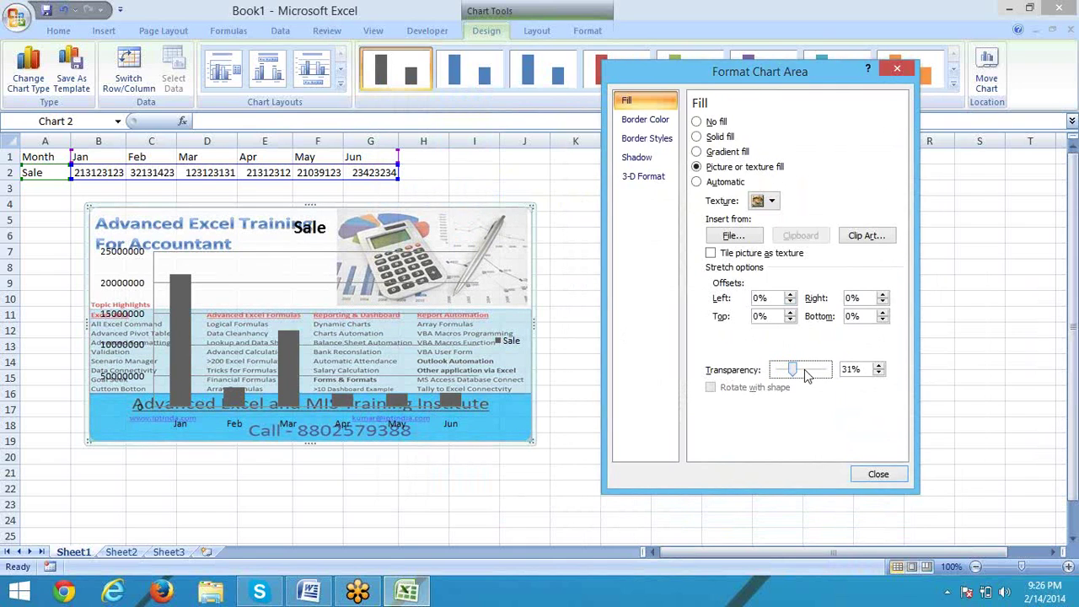
{"action": "left_click", "coordinate": [804, 369]}
{"action": "left_click", "coordinate": [804, 369]}
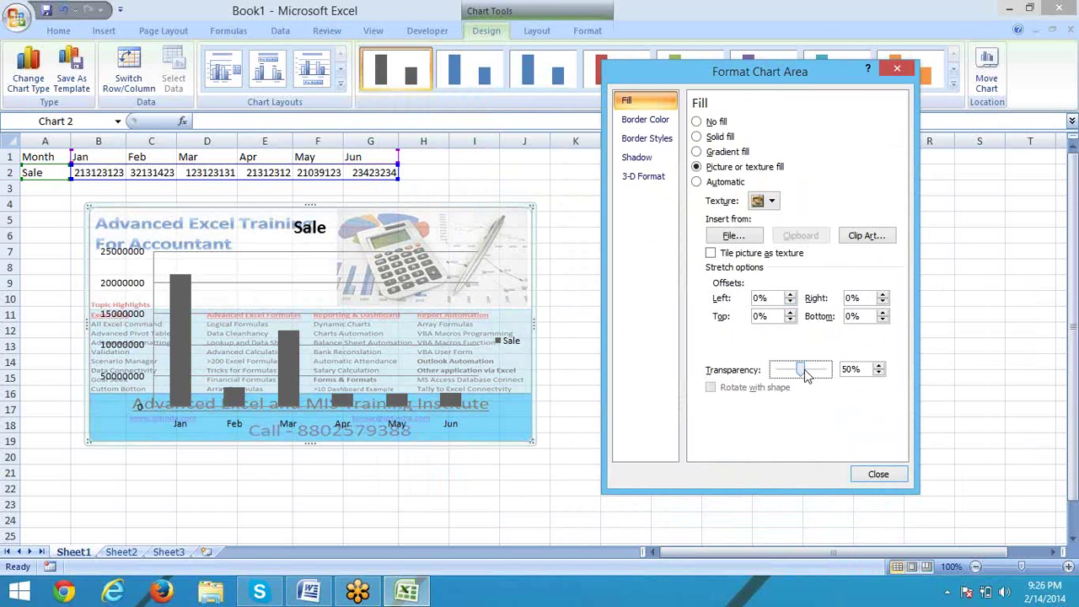
{"action": "left_click", "coordinate": [822, 371]}
{"action": "left_click", "coordinate": [822, 371]}
{"action": "left_click", "coordinate": [824, 371]}
{"action": "left_click", "coordinate": [823, 371]}
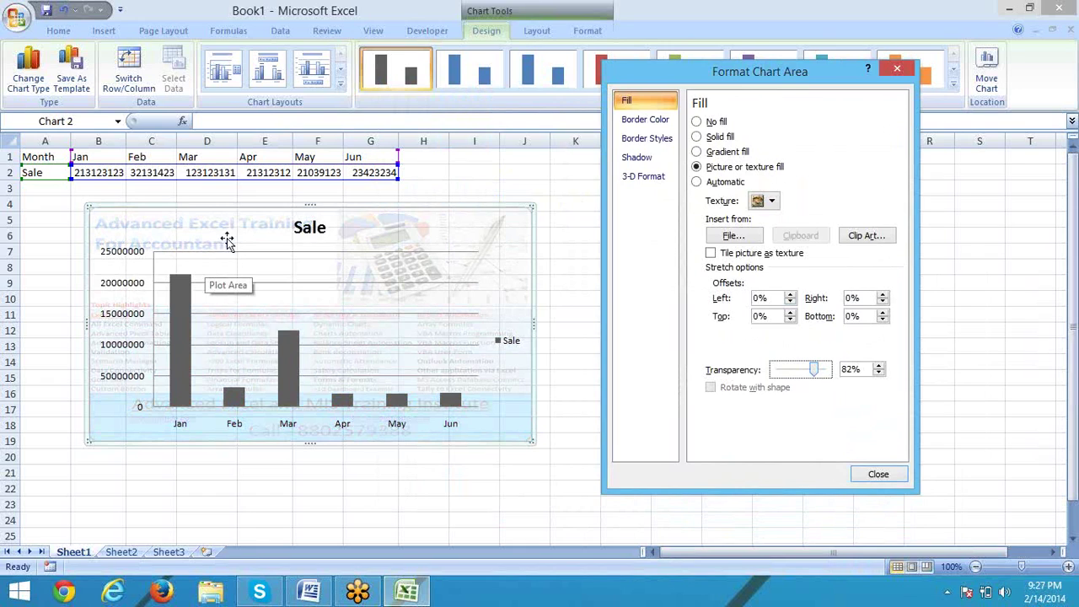
Step: Open Clip Art, cancel without choosing a picture, and switch to Firefox
{"action": "left_click", "coordinate": [852, 242]}
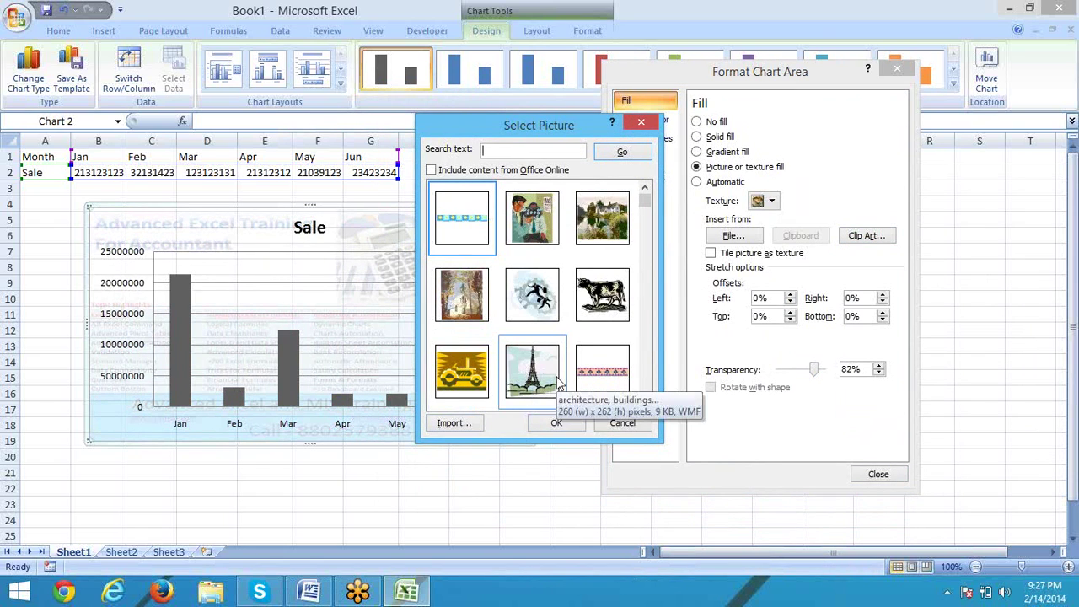
{"action": "left_click", "coordinate": [622, 423]}
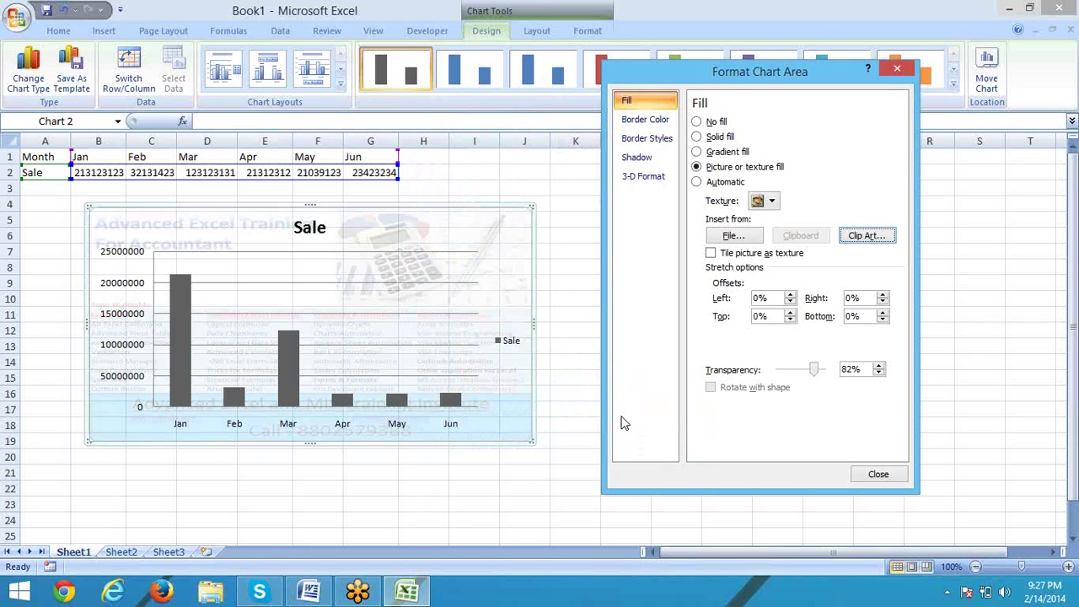
{"action": "left_click", "coordinate": [164, 595]}
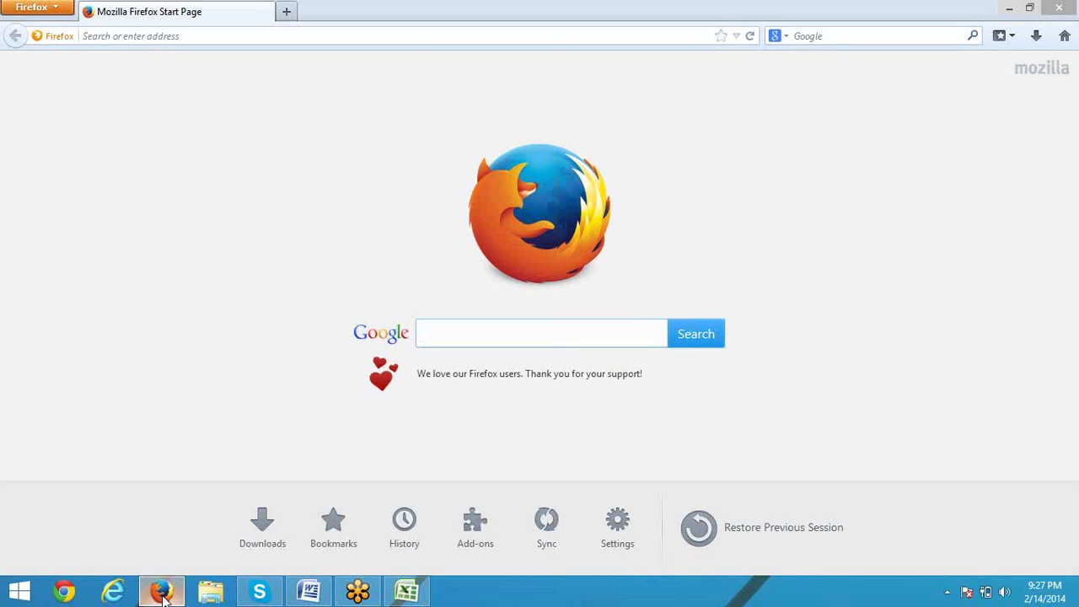
Step: Go to google.com and search Google Images for SALES
{"action": "left_click", "coordinate": [130, 35]}
{"action": "type", "text": "goo"}
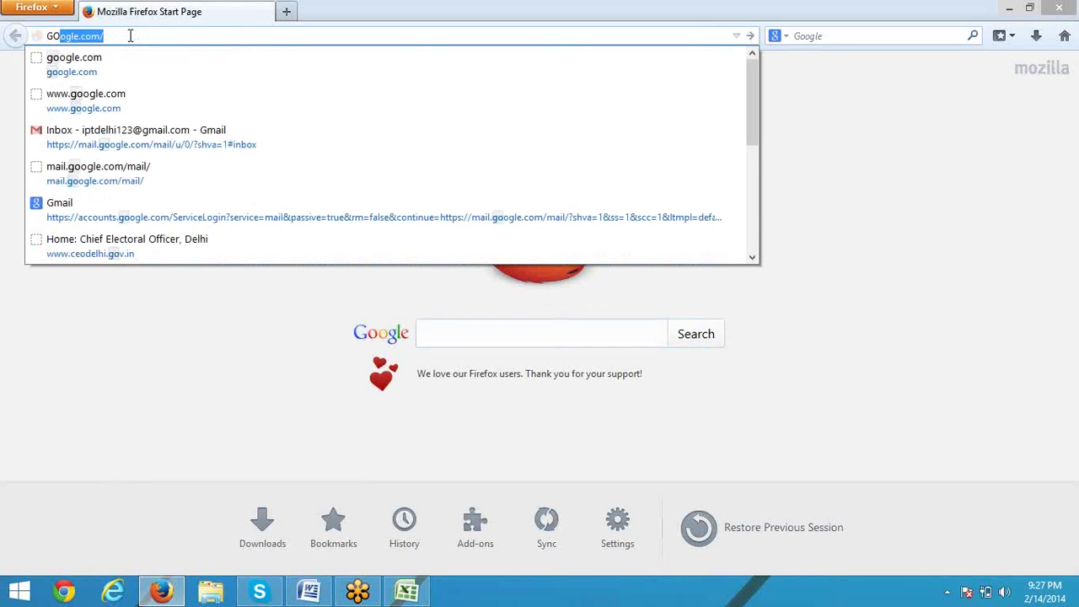
{"action": "key", "text": "Return"}
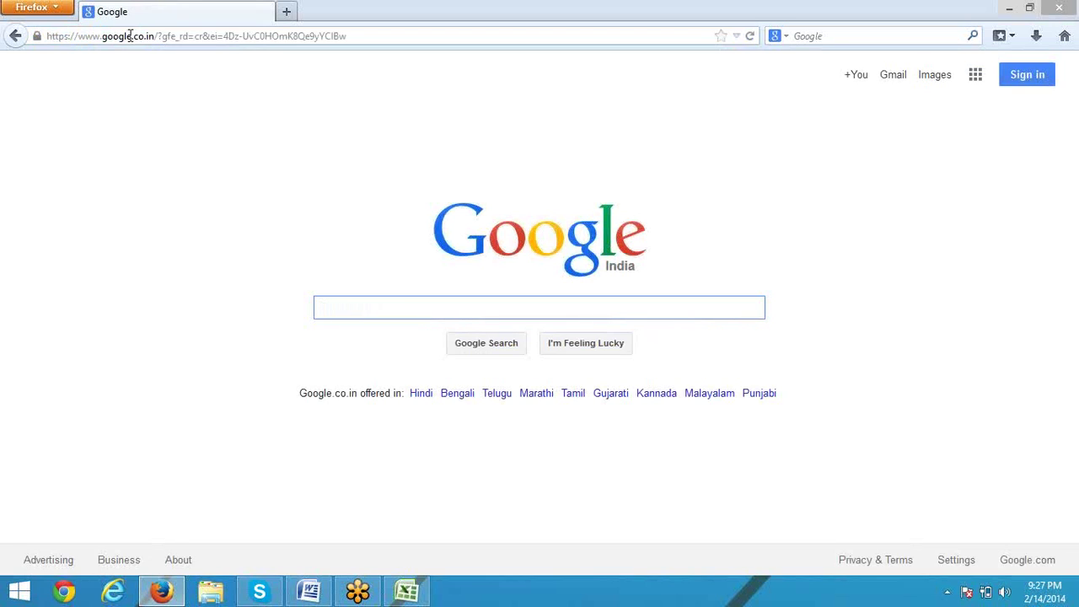
{"action": "left_click", "coordinate": [937, 77]}
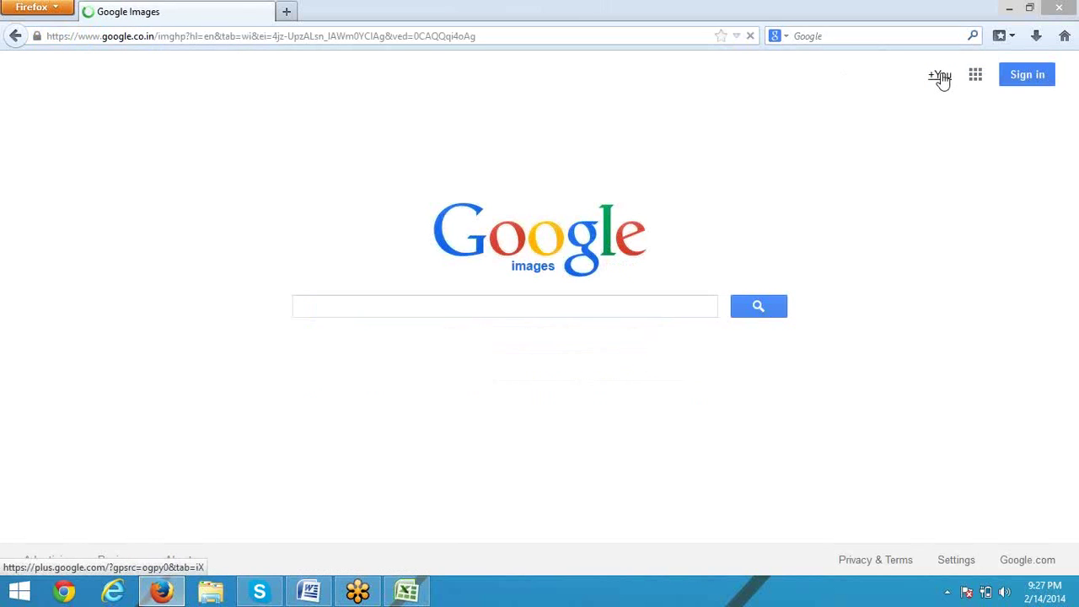
{"action": "type", "text": "S"}
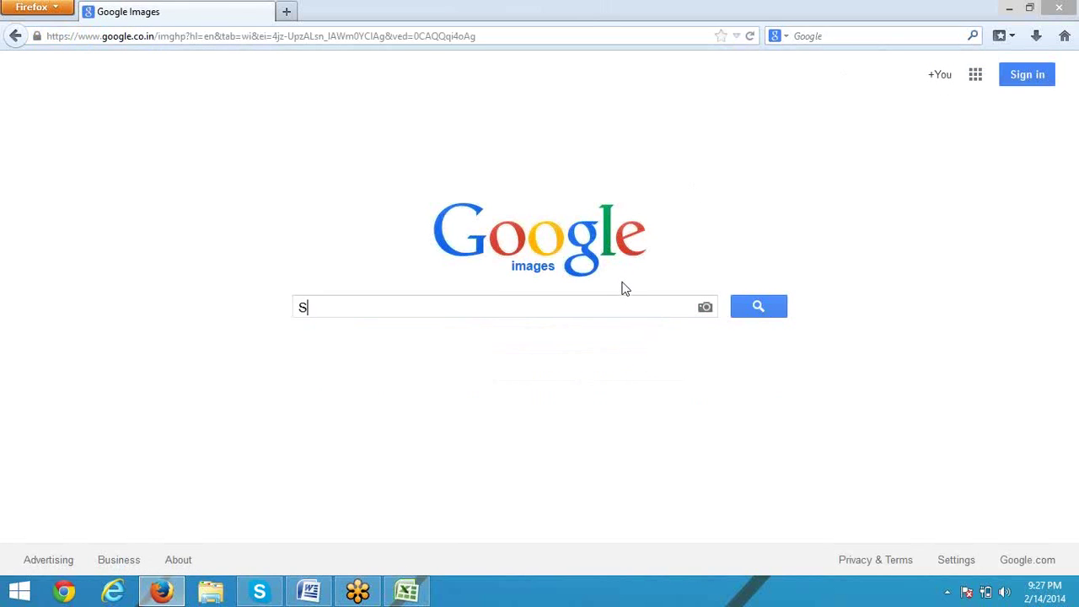
{"action": "type", "text": "ALES"}
{"action": "key", "text": "Return"}
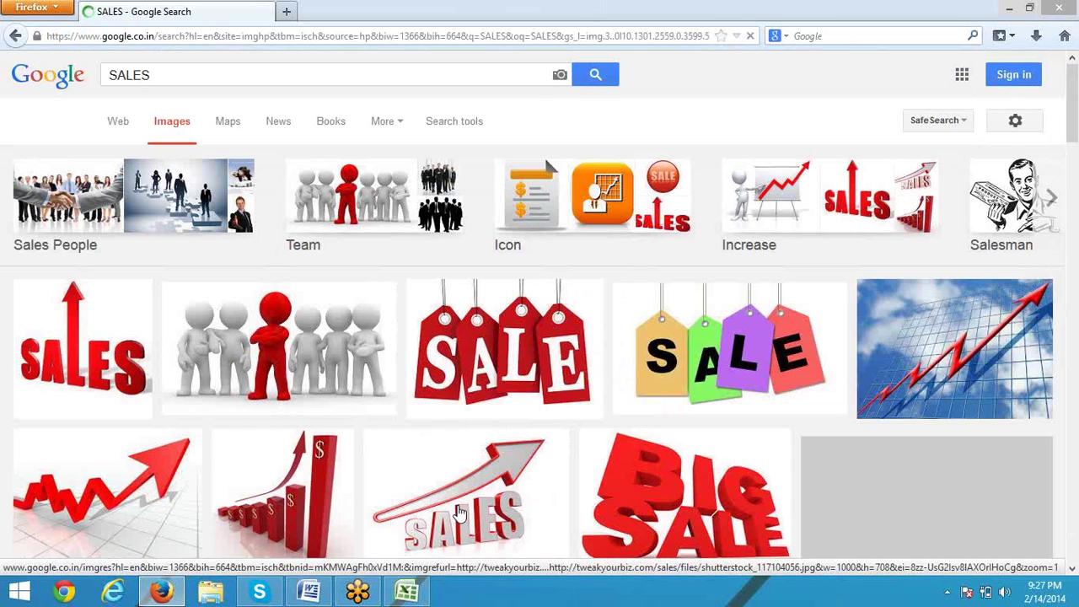
Step: Preview the '5 Tips To Increase Sales' arrow image and copy it
{"action": "left_click", "coordinate": [459, 513]}
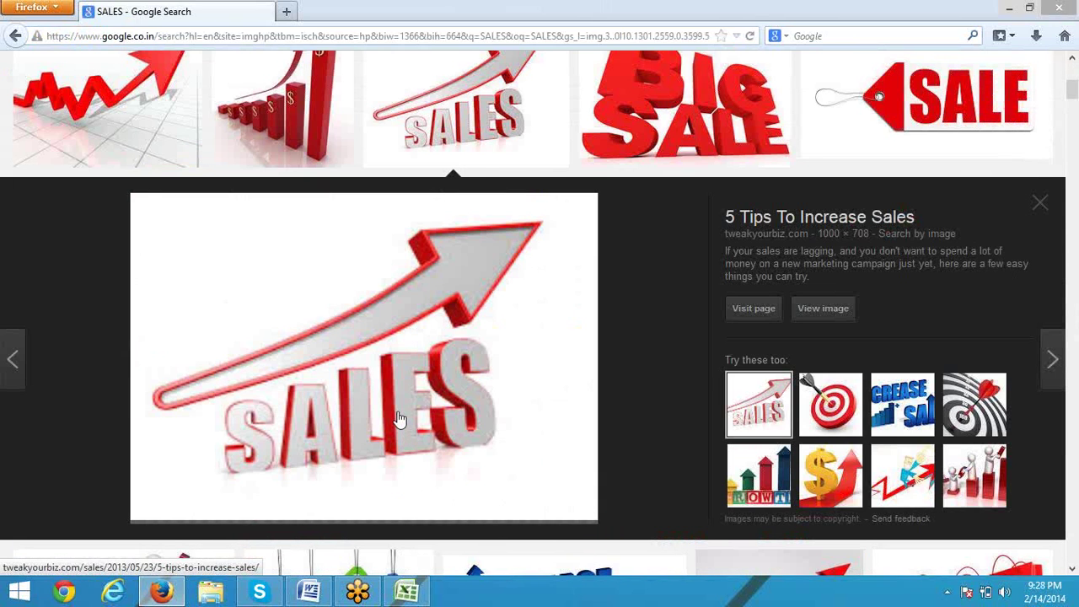
{"action": "right_click", "coordinate": [400, 419]}
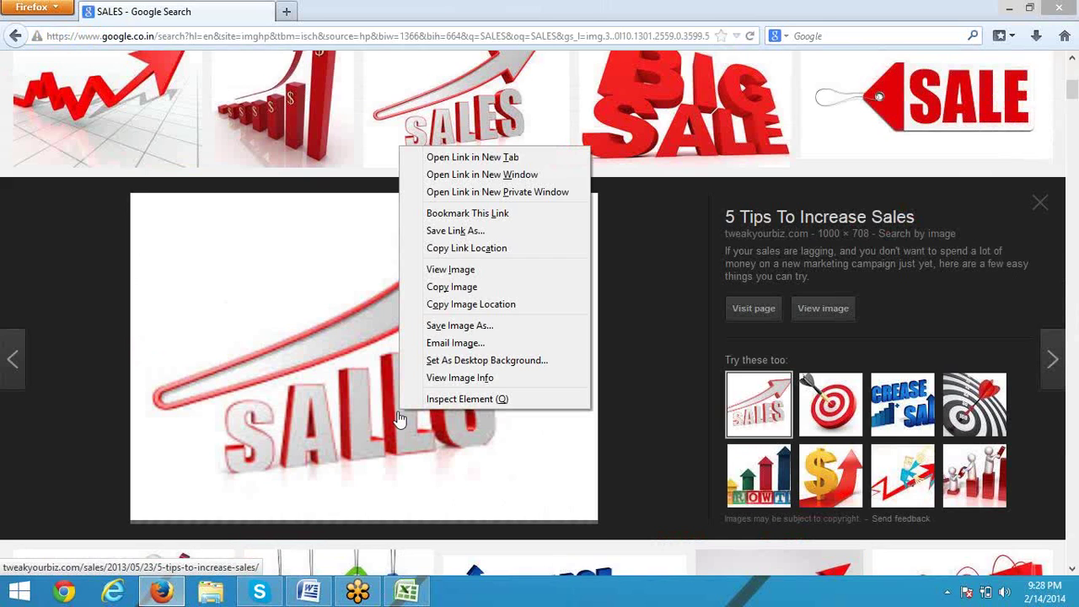
{"action": "left_click", "coordinate": [445, 302]}
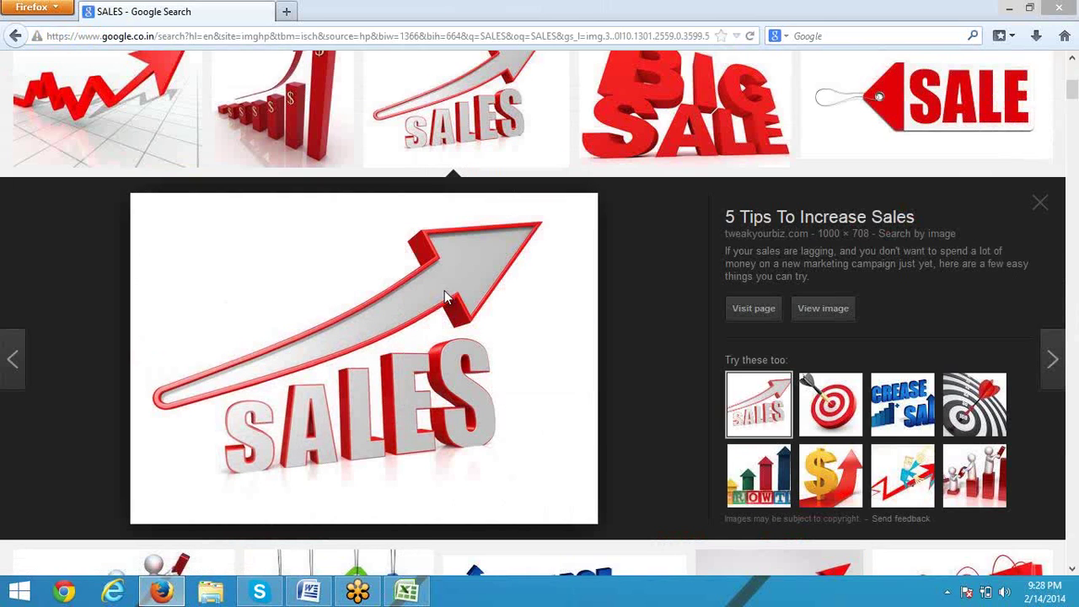
Step: Back in Excel, fill the chart area with the copied SALES arrow picture from the Clipboard
{"action": "left_click", "coordinate": [407, 592]}
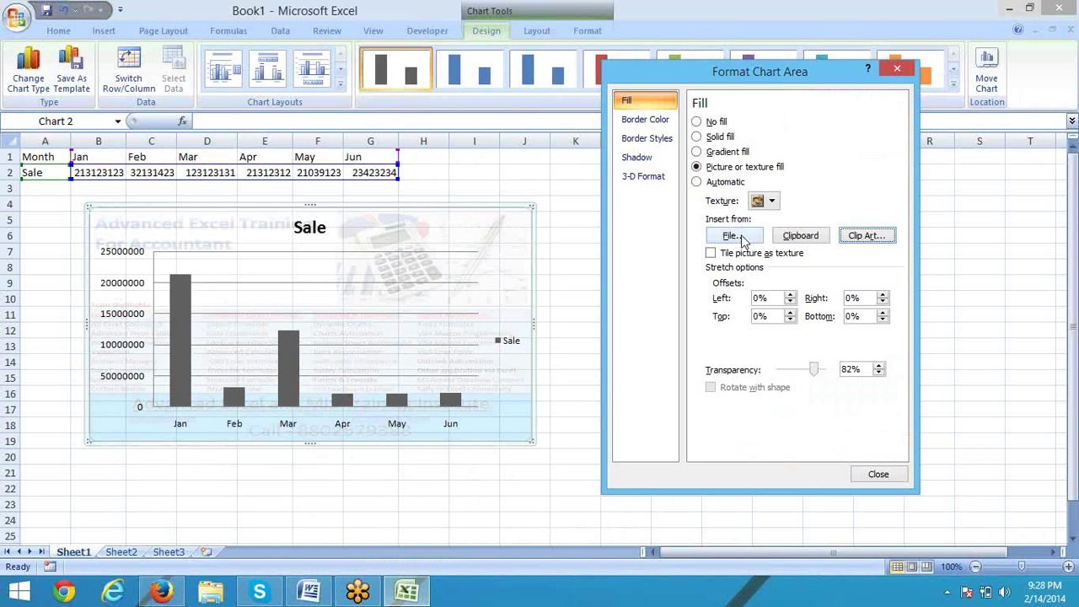
{"action": "left_click", "coordinate": [797, 242]}
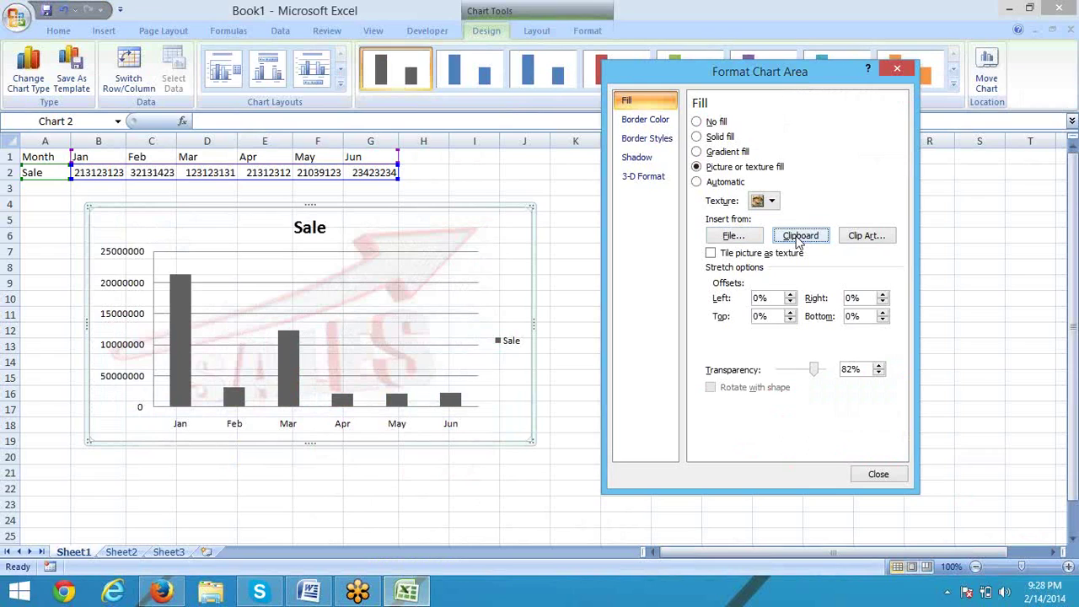
{"action": "left_click", "coordinate": [645, 119]}
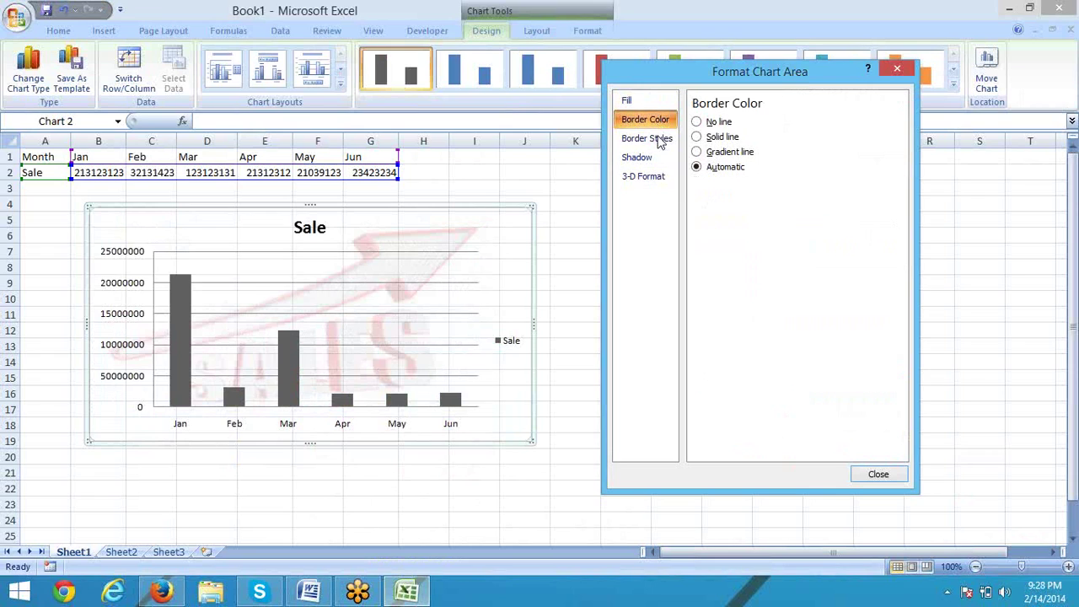
Step: Give the chart area a 6 pt bottom bevel, then select the plot area to format its fill
{"action": "left_click", "coordinate": [657, 139]}
{"action": "left_click", "coordinate": [654, 157]}
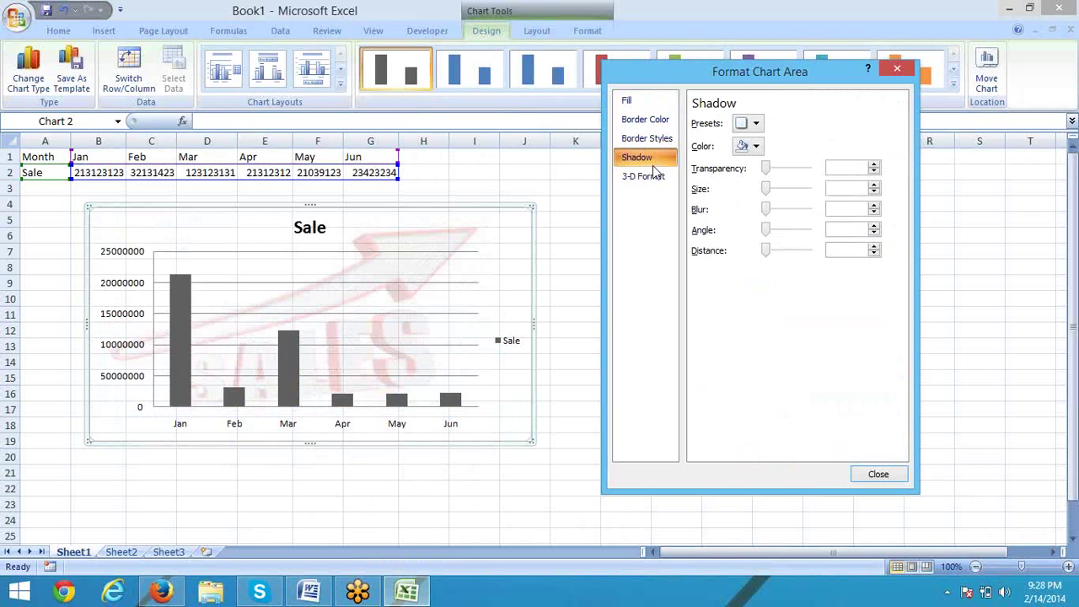
{"action": "left_click", "coordinate": [645, 176]}
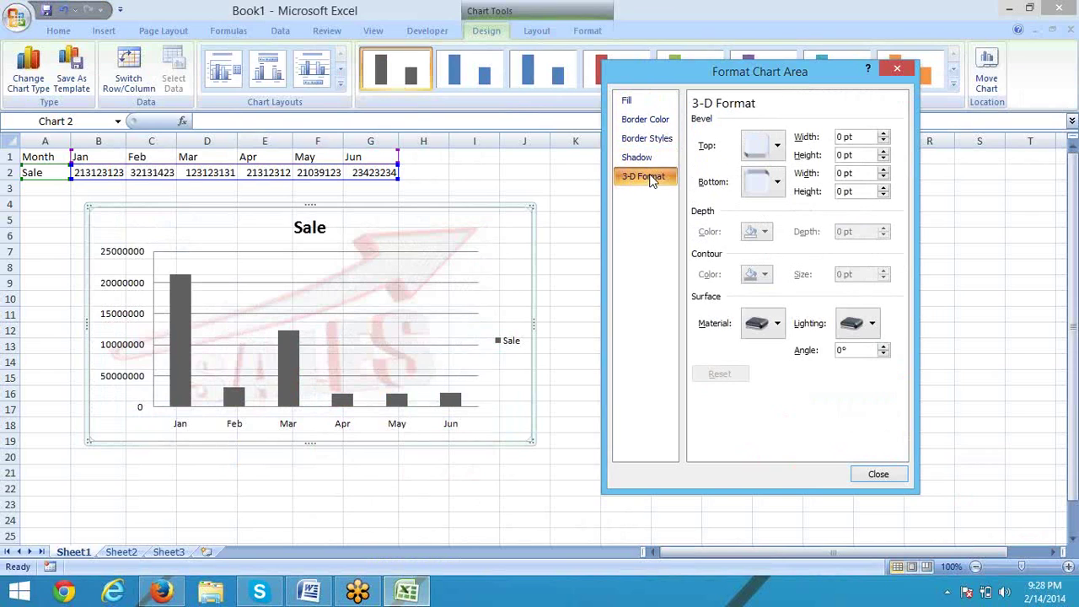
{"action": "left_click", "coordinate": [778, 182]}
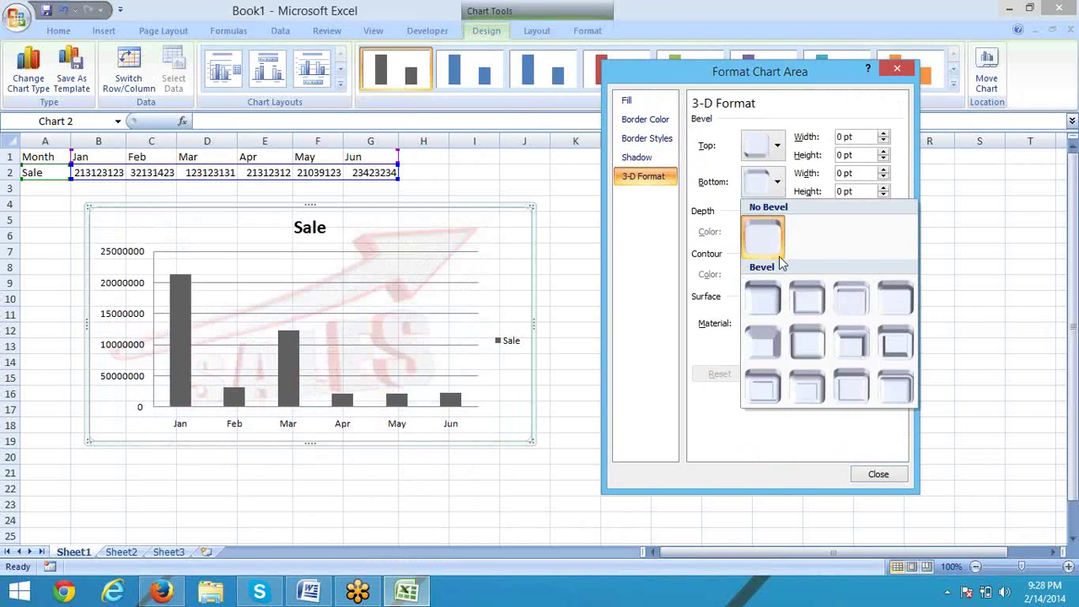
{"action": "left_click", "coordinate": [775, 306]}
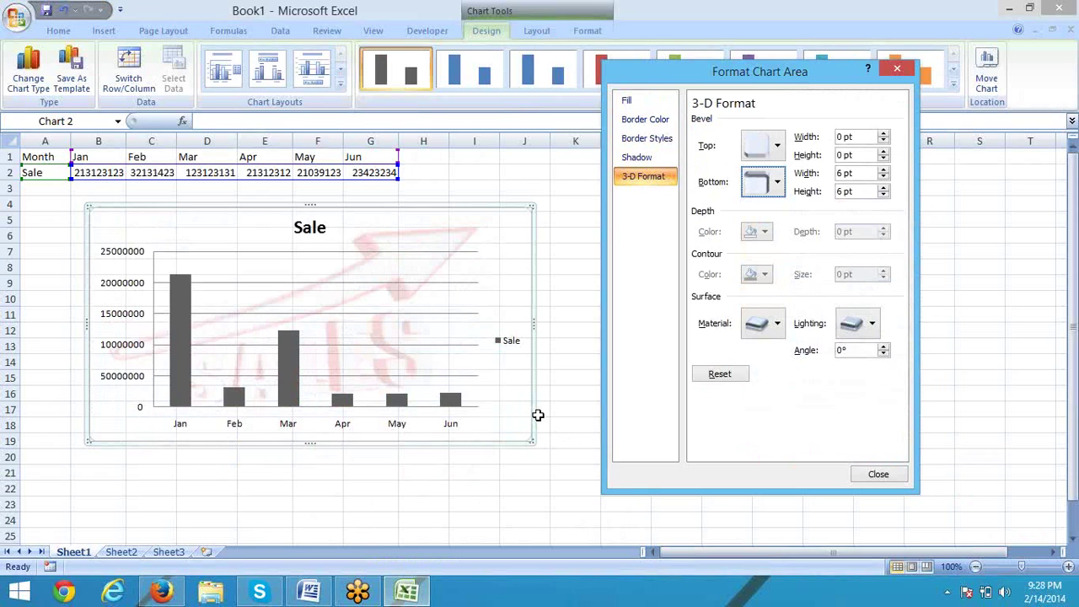
{"action": "left_click", "coordinate": [450, 337]}
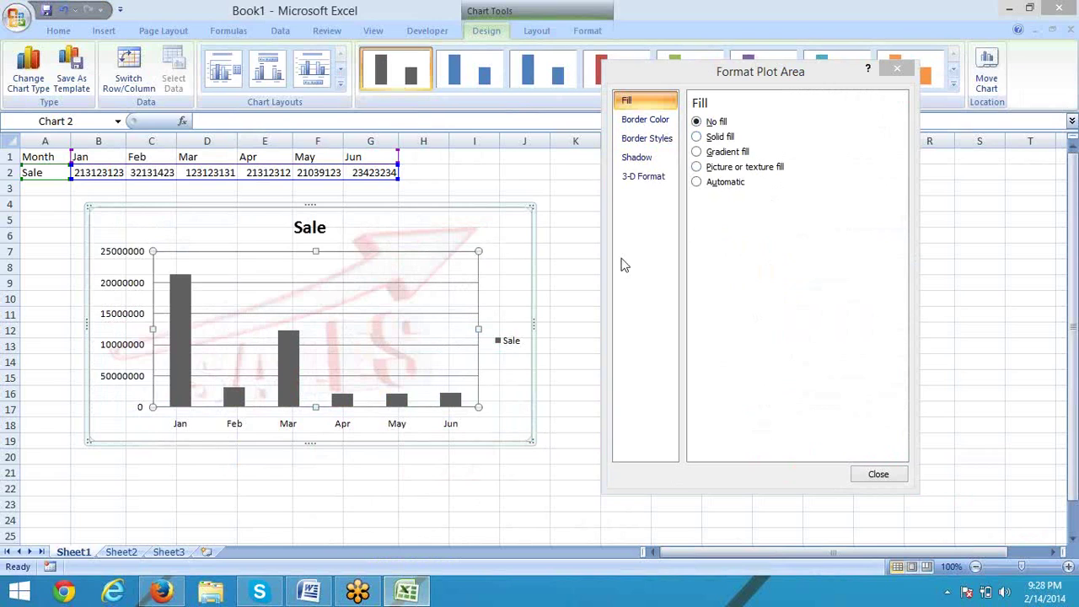
Step: Lower the Sale series' Gap Width to about 30% so the columns nearly touch
{"action": "left_click", "coordinate": [190, 326]}
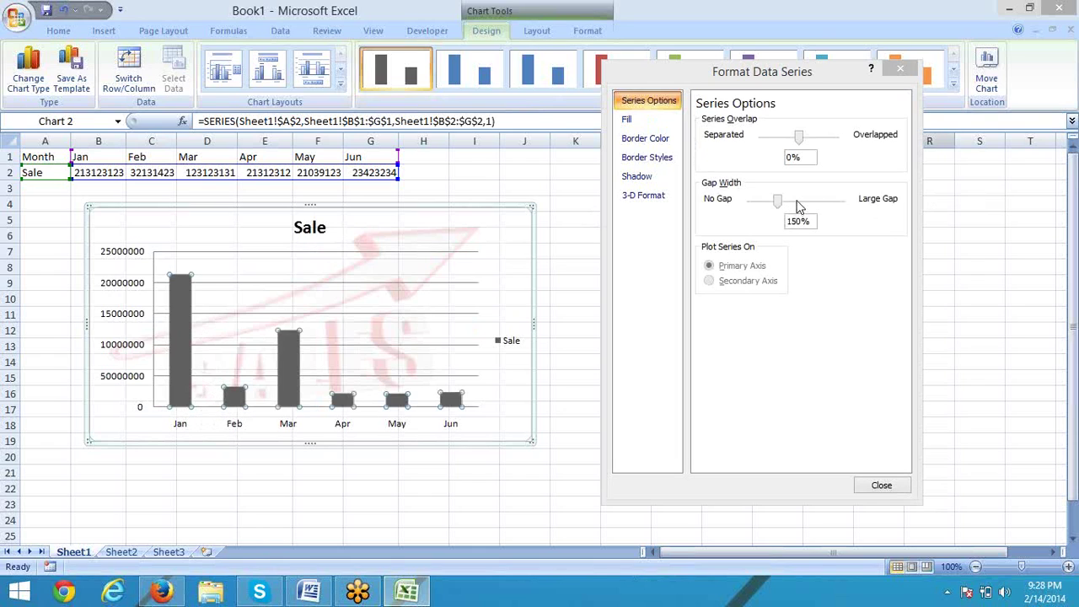
{"action": "left_click", "coordinate": [798, 203]}
{"action": "left_click", "coordinate": [798, 202]}
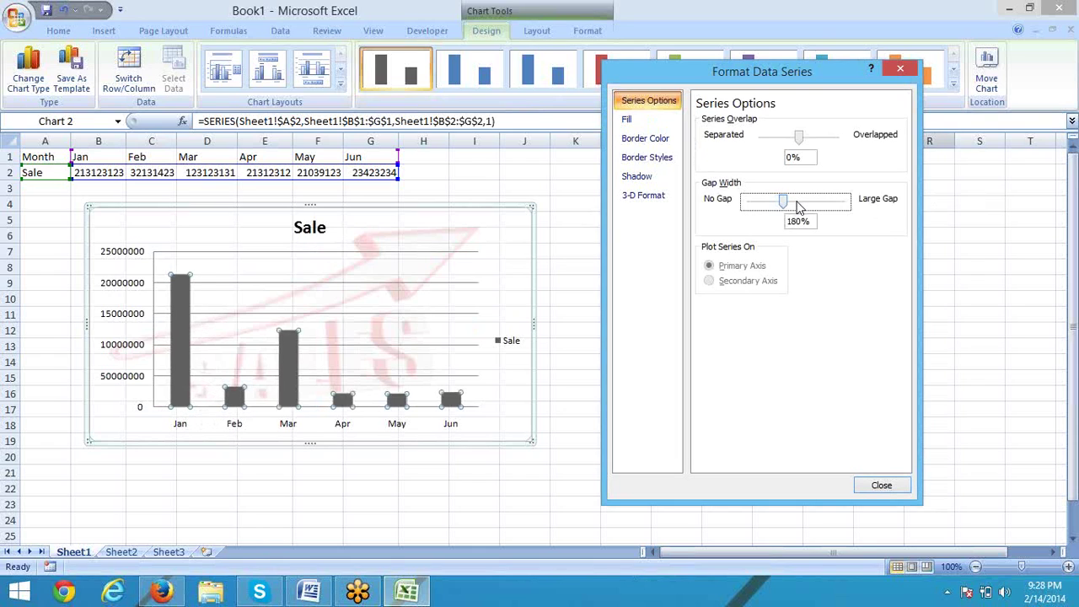
{"action": "left_click", "coordinate": [765, 206]}
{"action": "left_click", "coordinate": [748, 206]}
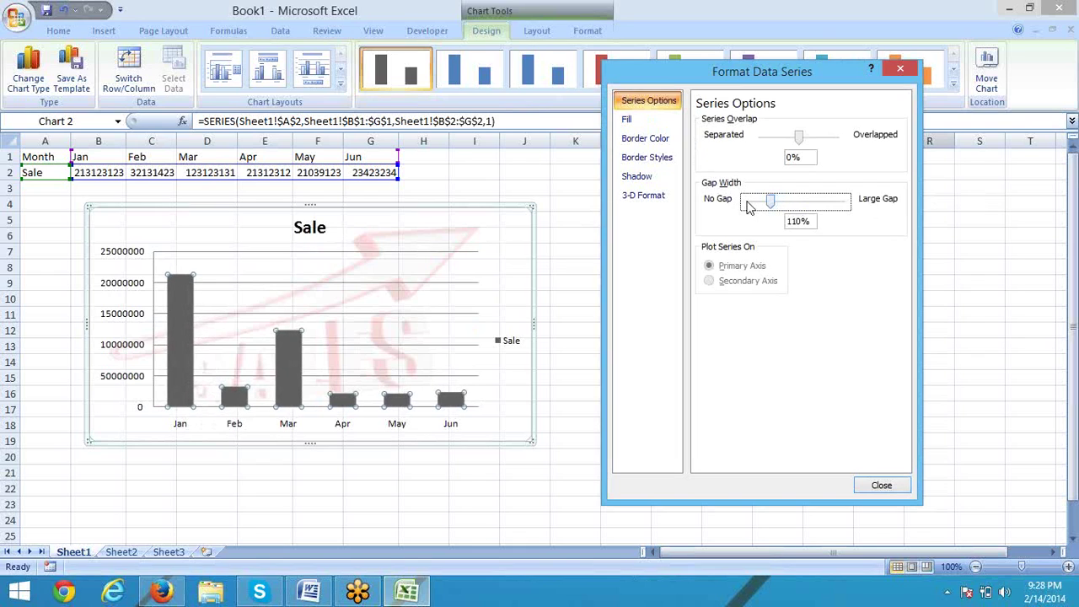
{"action": "left_click", "coordinate": [749, 207]}
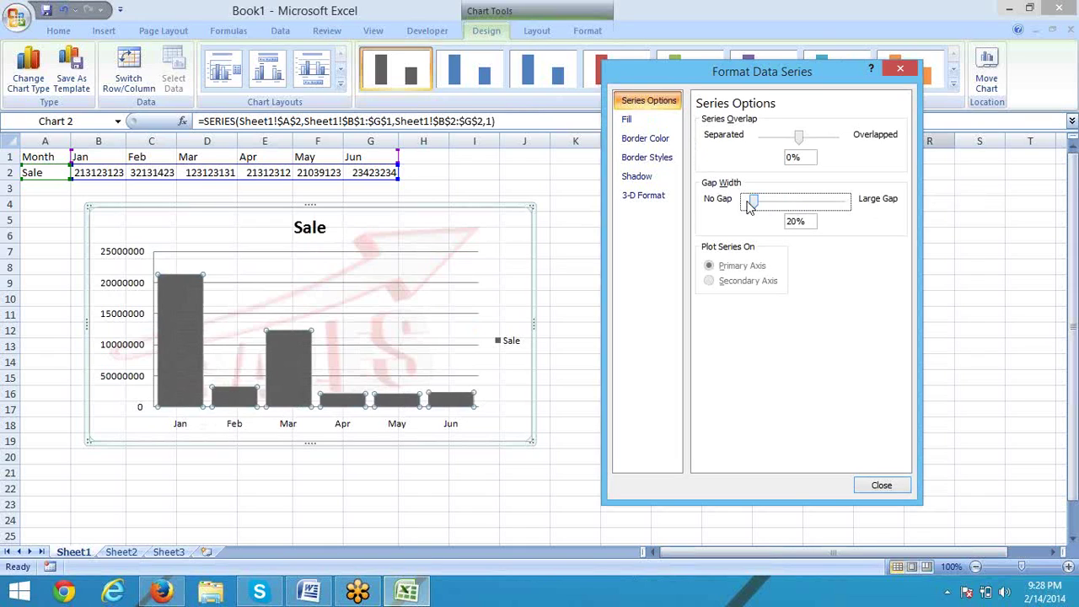
{"action": "left_click_drag", "start_coordinate": [750, 206], "coordinate": [760, 207]}
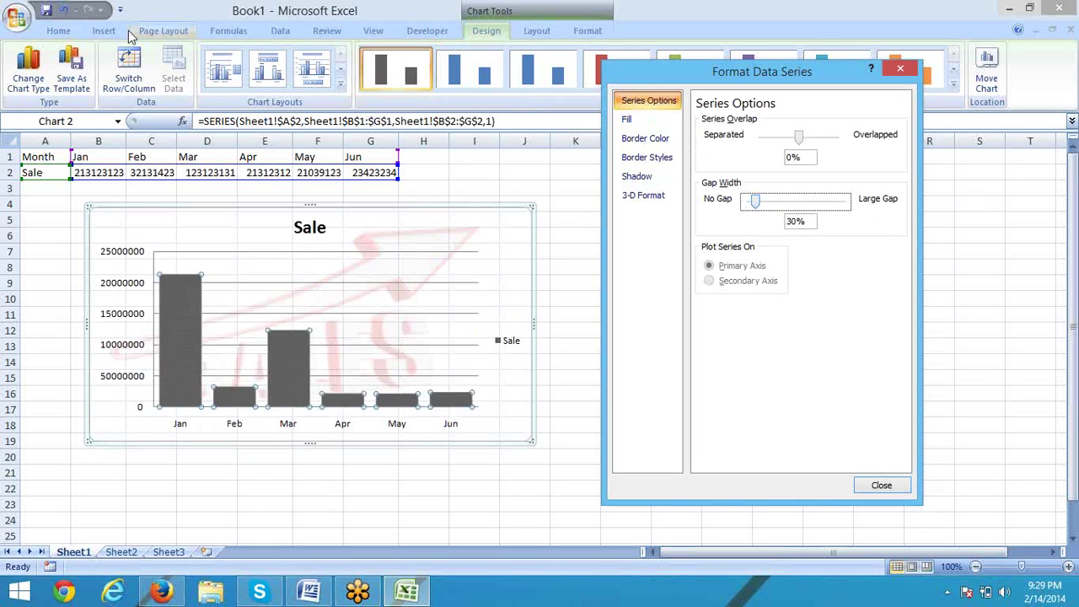
Step: Review the series Fill, Border Color and Border Styles settings, then close the window
{"action": "left_click", "coordinate": [656, 119]}
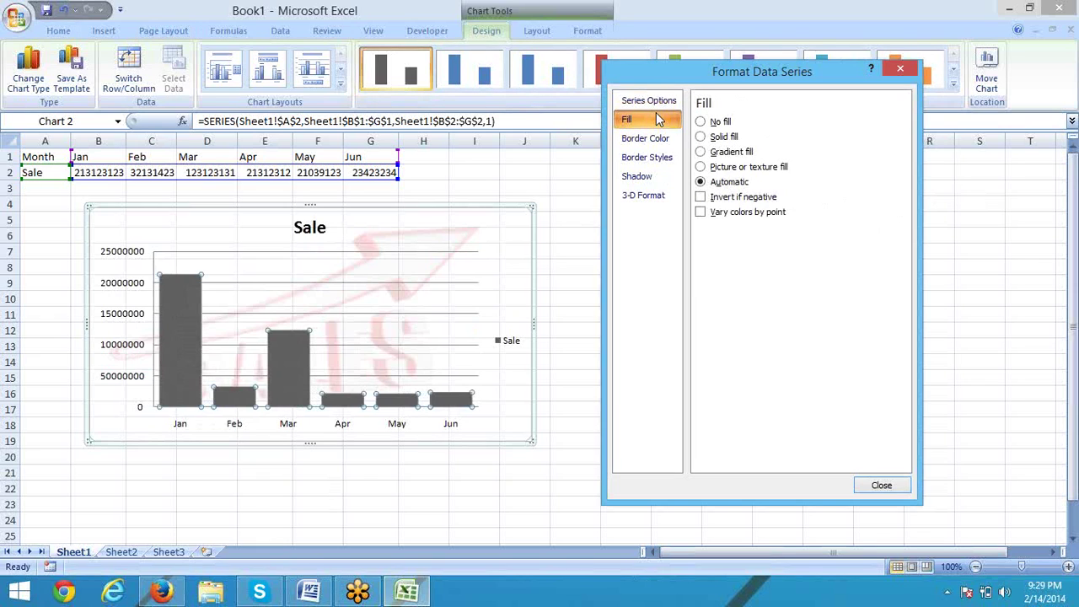
{"action": "left_click", "coordinate": [654, 139]}
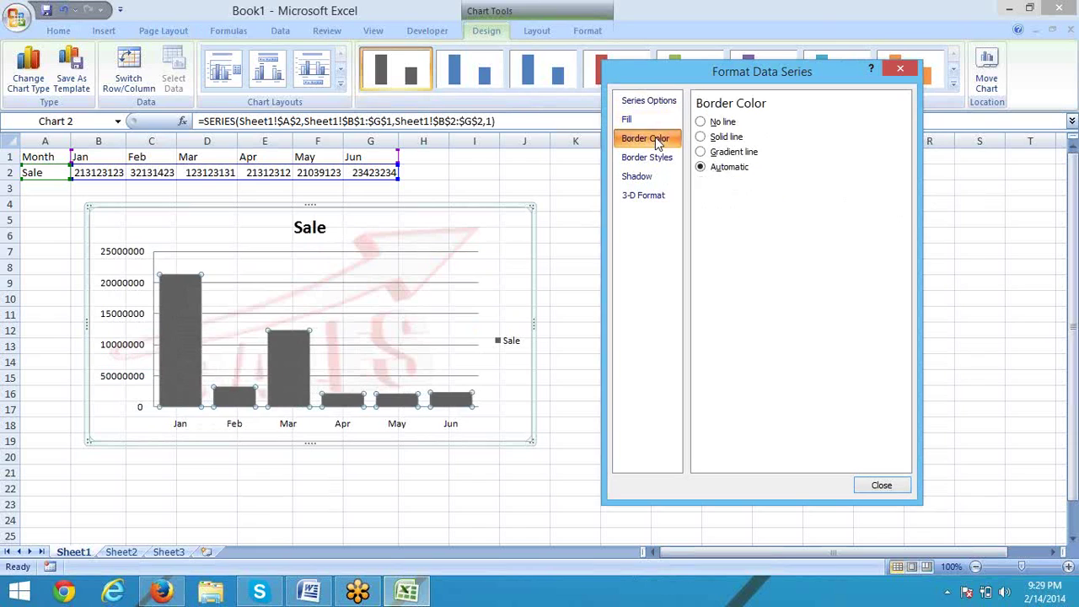
{"action": "left_click", "coordinate": [650, 159]}
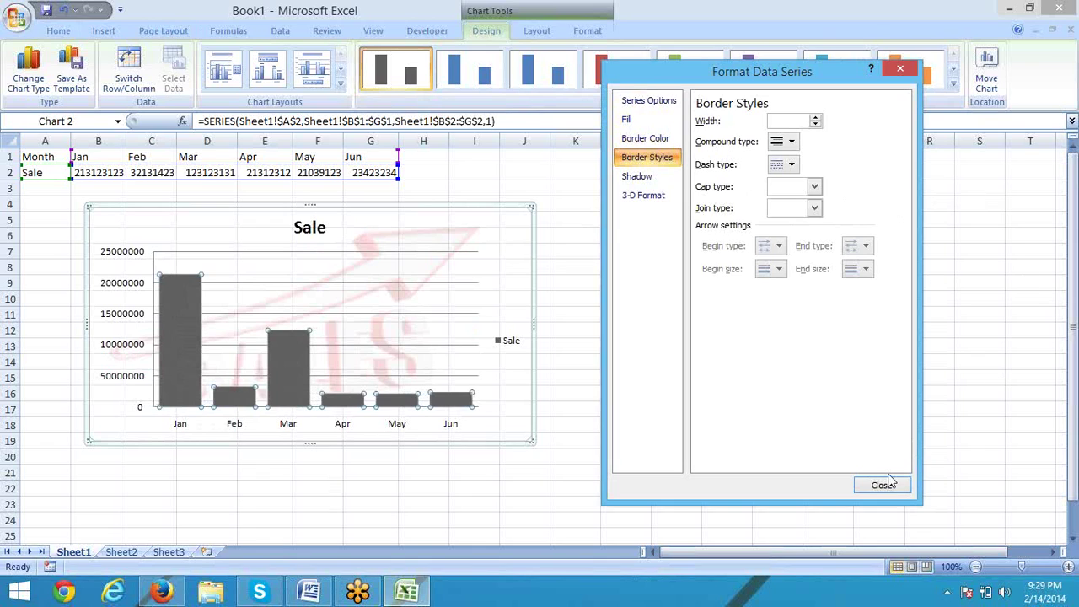
{"action": "left_click", "coordinate": [882, 485]}
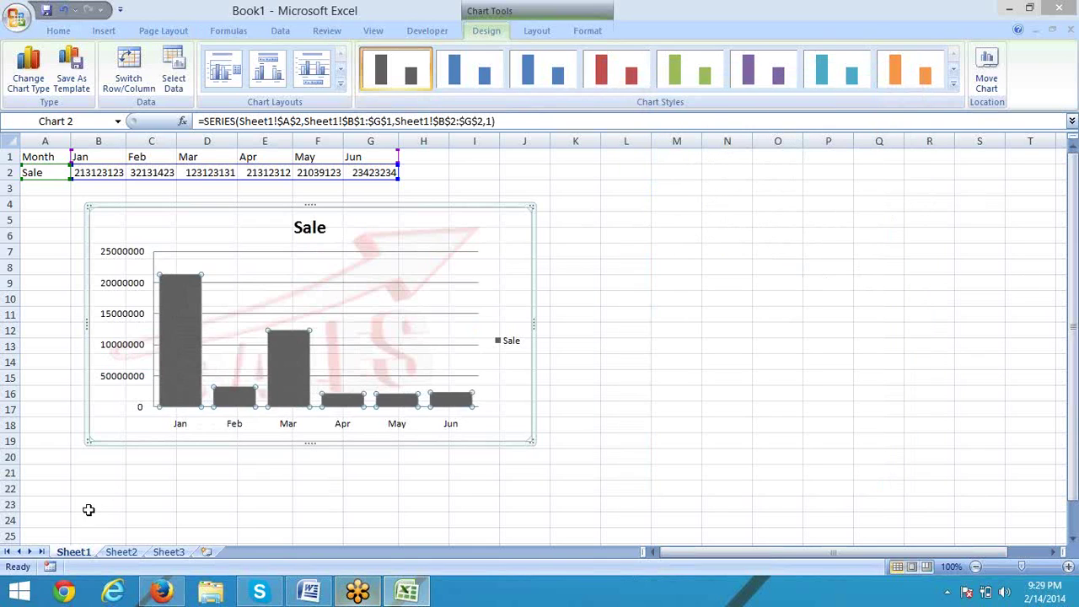
Step: On Sheet2, enter Jan in B1 and fill the month names across to Aug
{"action": "left_click", "coordinate": [96, 491]}
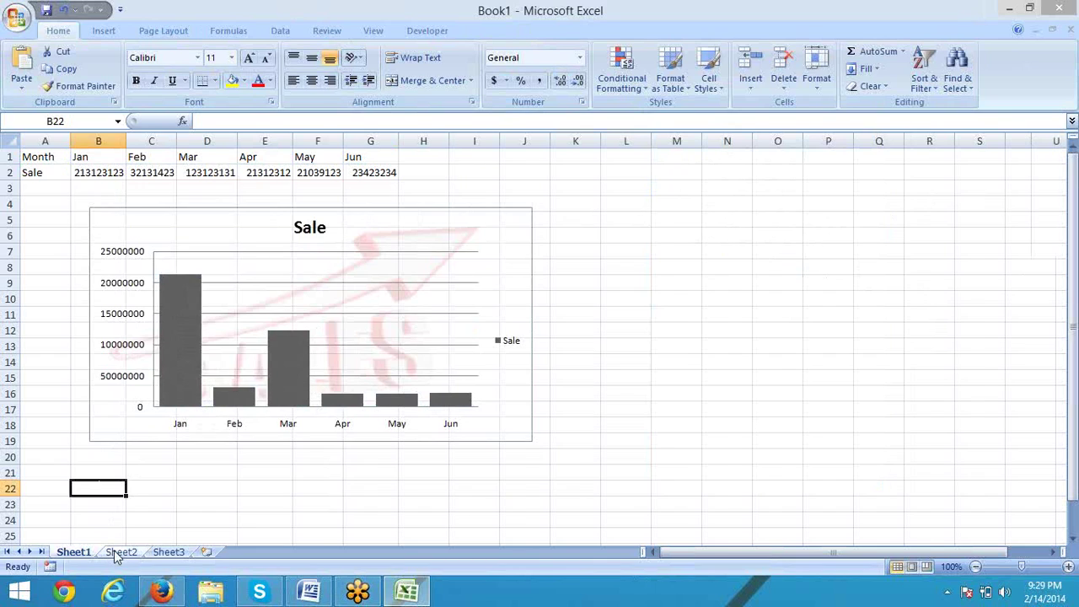
{"action": "left_click", "coordinate": [118, 552]}
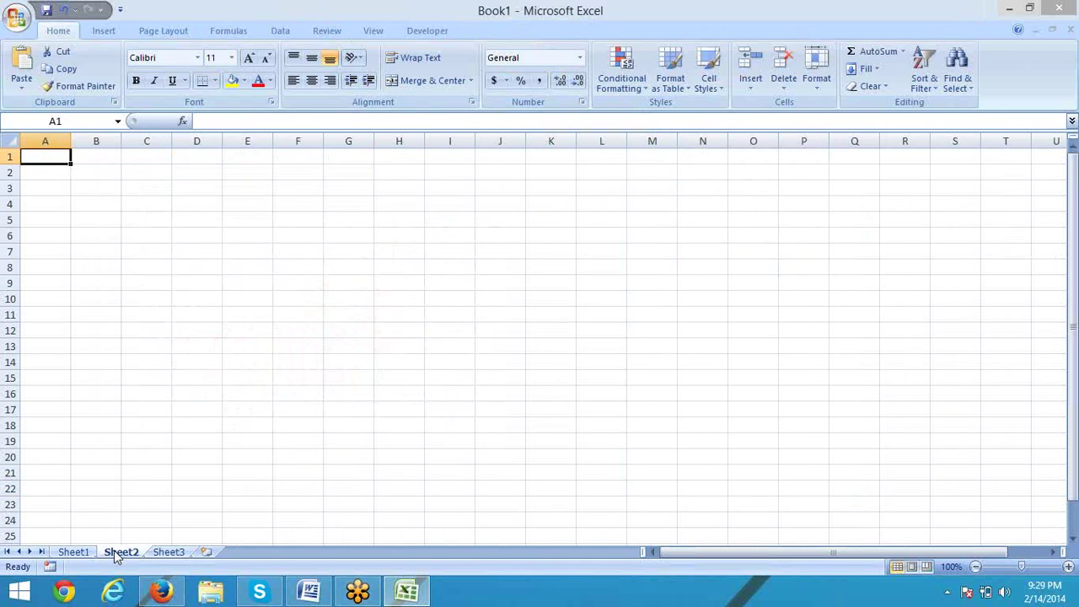
{"action": "type", "text": "sSales"}
{"action": "key", "text": "Return"}
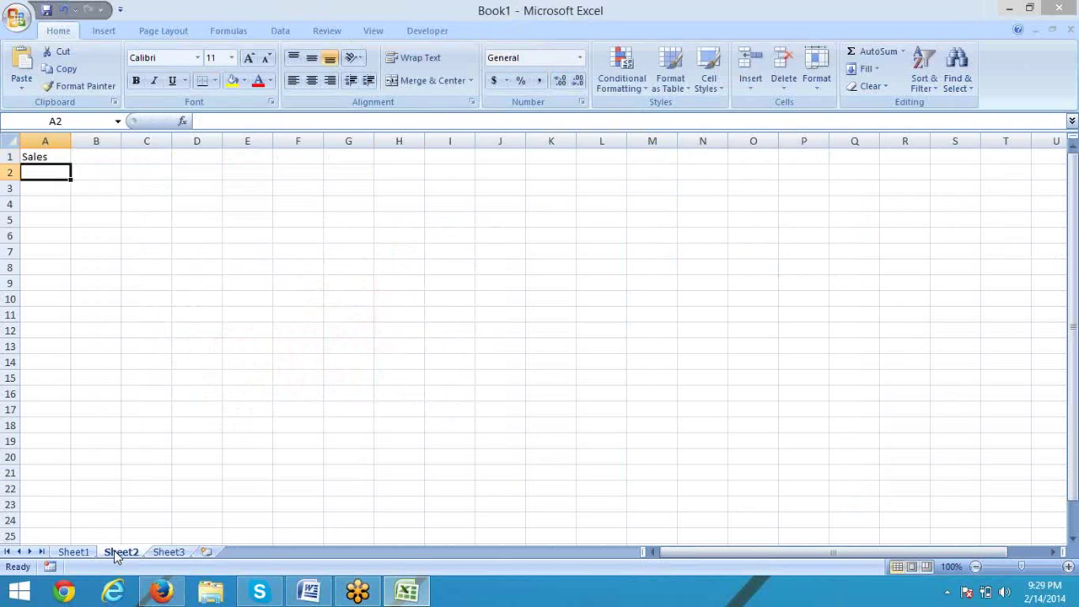
{"action": "key", "text": "Up"}
{"action": "key", "text": "Right"}
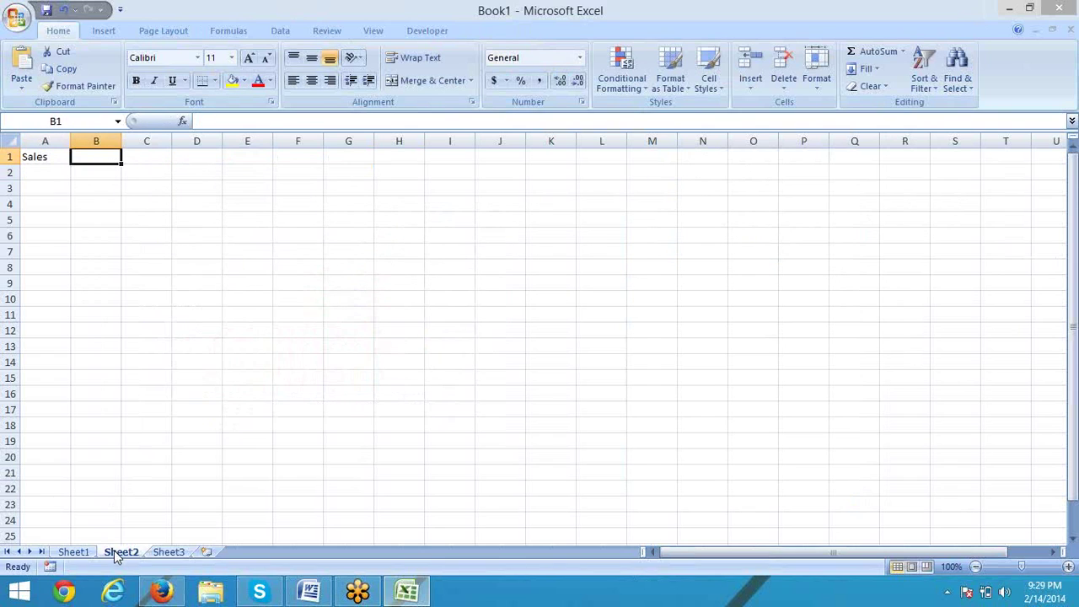
{"action": "type", "text": "Jan"}
{"action": "key", "text": "Return"}
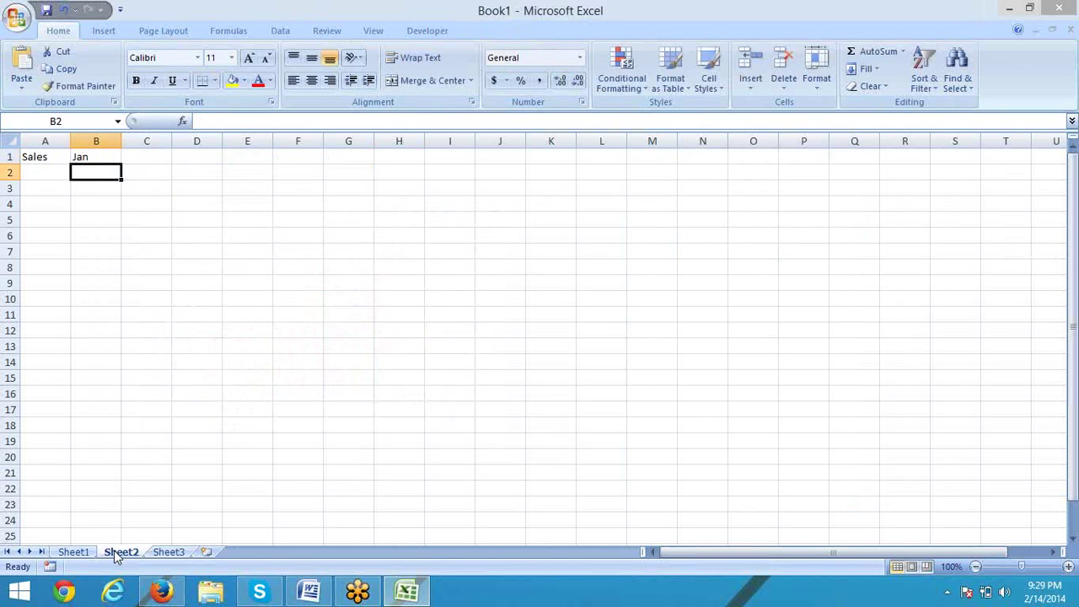
{"action": "key", "text": "Up"}
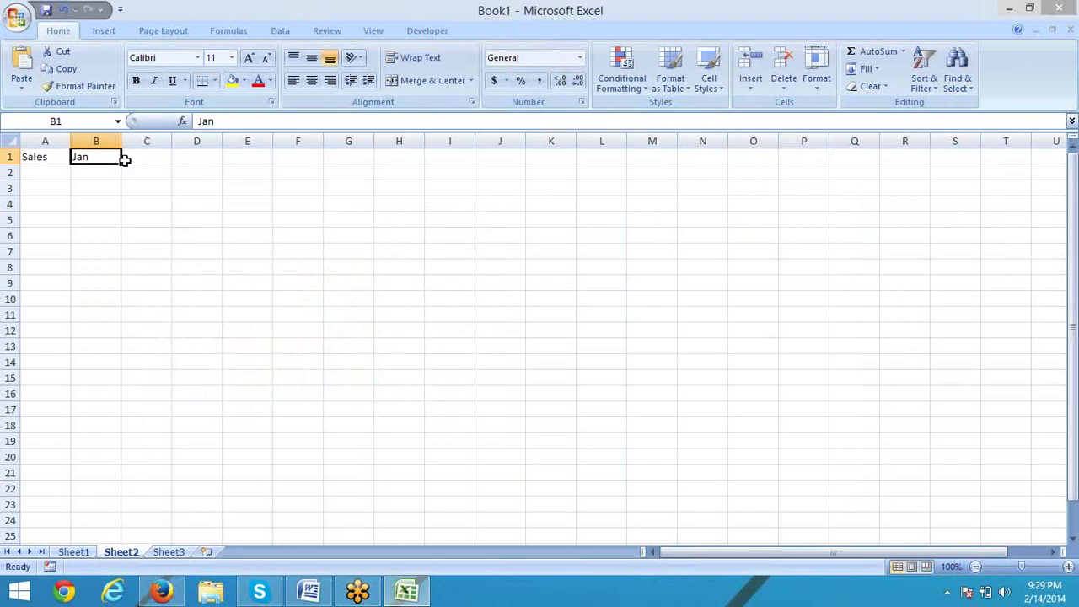
{"action": "left_click_drag", "start_coordinate": [123, 160], "coordinate": [469, 174]}
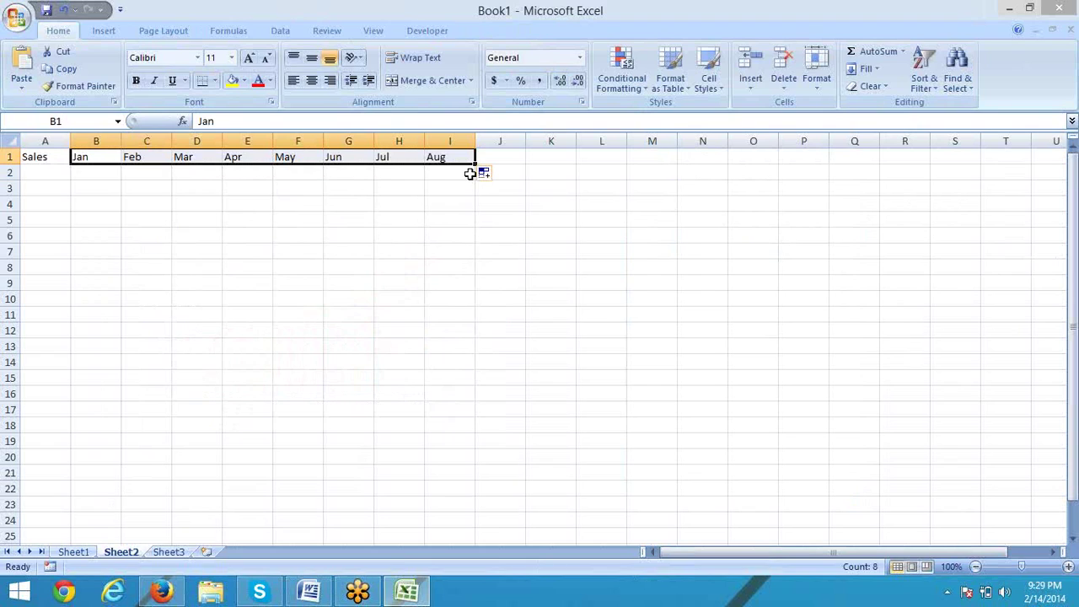
Step: Label the rows Month in A1 and Sales in A2
{"action": "key", "text": "ctrl+Home"}
{"action": "key", "text": "Down"}
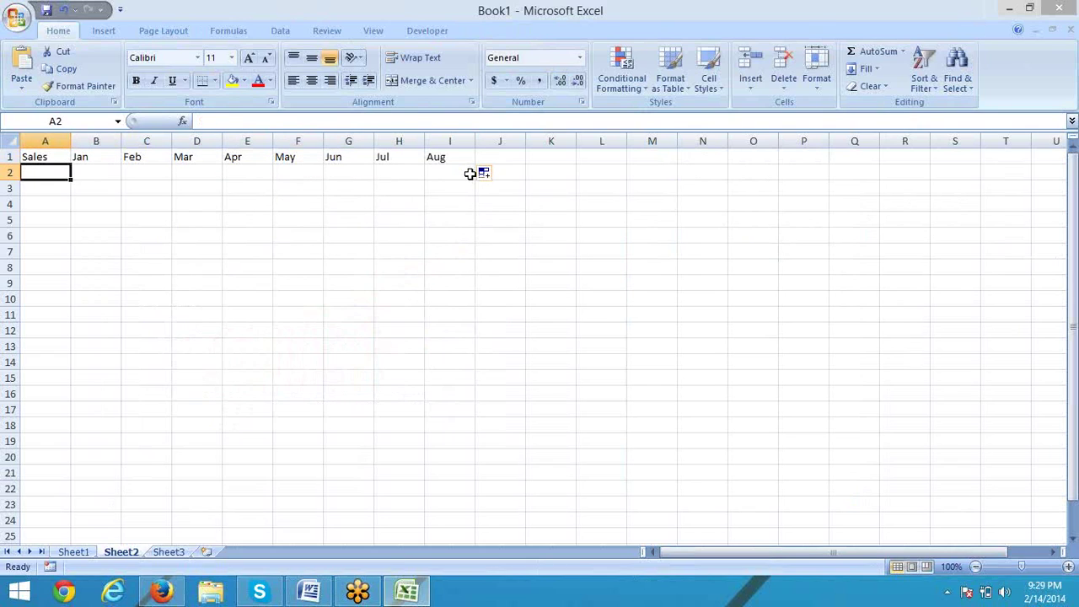
{"action": "type", "text": "Sales"}
{"action": "key", "text": "Up"}
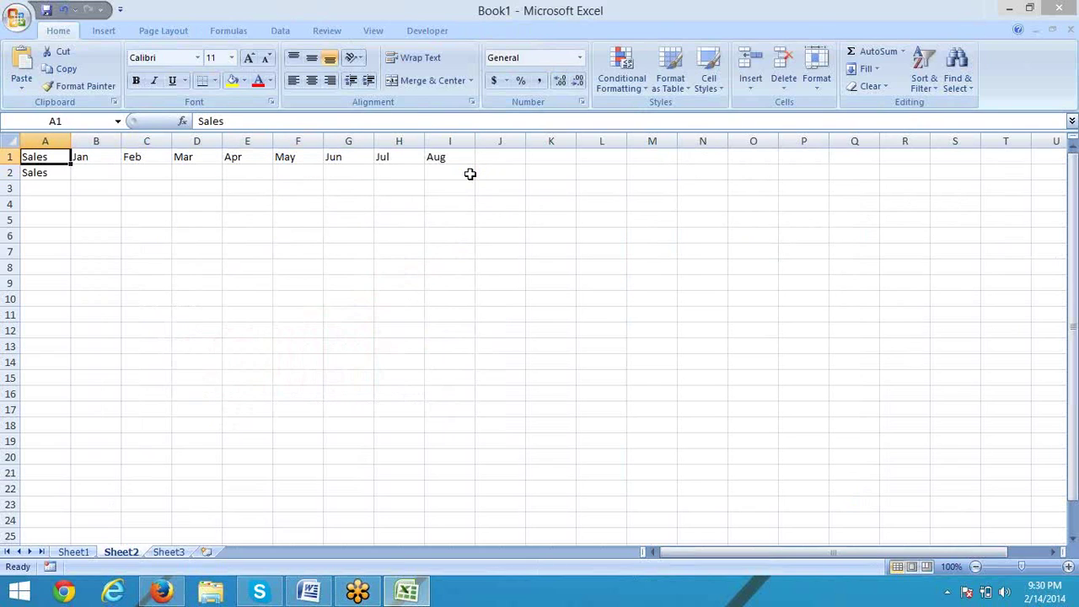
{"action": "type", "text": "Mo"}
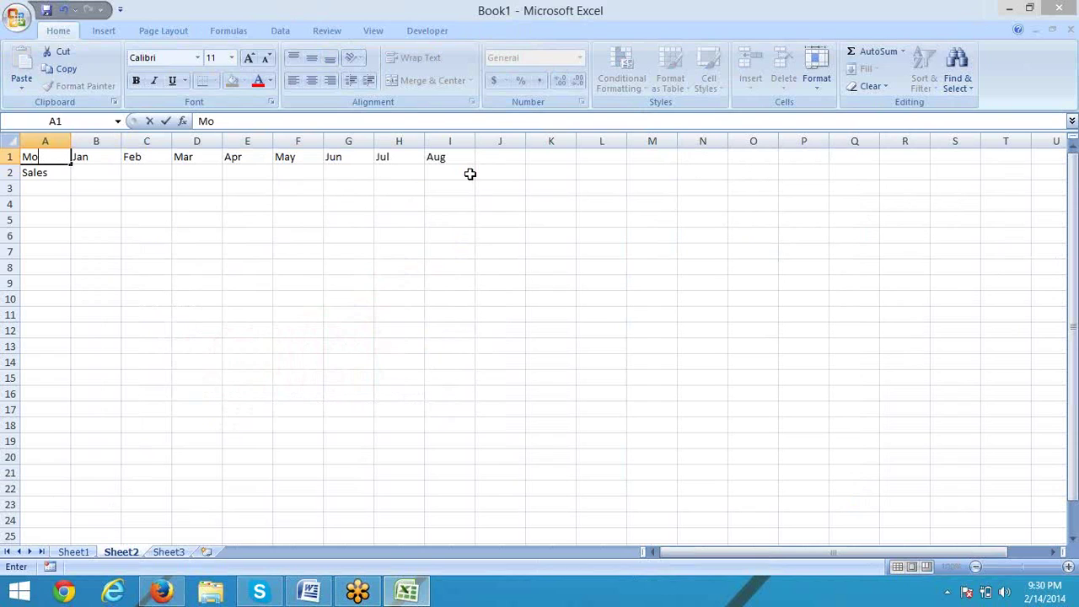
{"action": "type", "text": "nth"}
{"action": "key", "text": "Tab"}
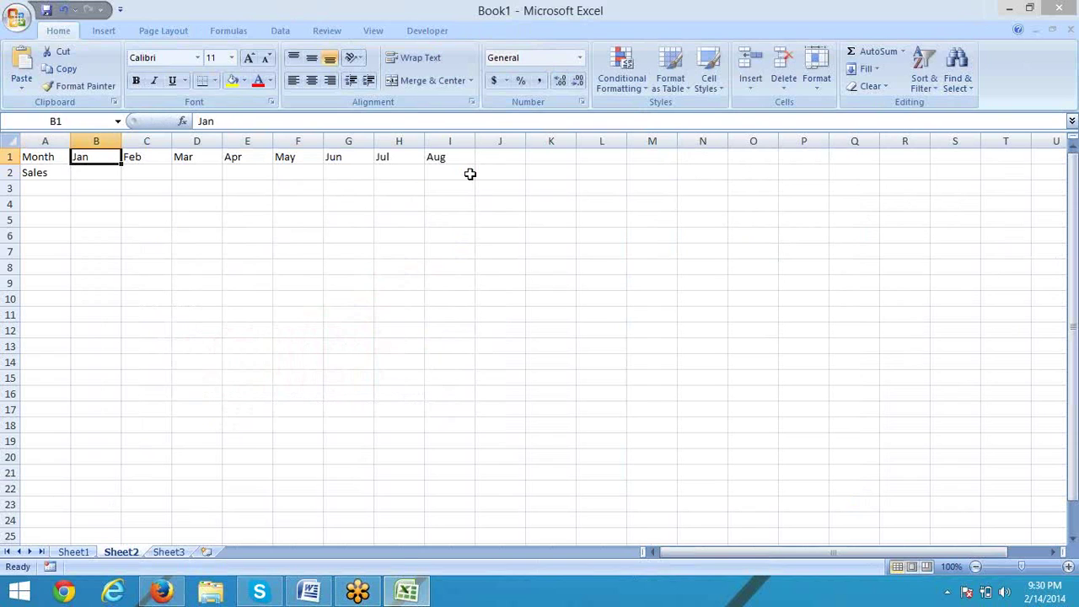
Step: Enter =RANDBETWEEN(10,99) in B2 and fill it across B2:I2
{"action": "key", "text": "Down"}
{"action": "type", "text": "=ra"}
{"action": "key", "text": "Down"}
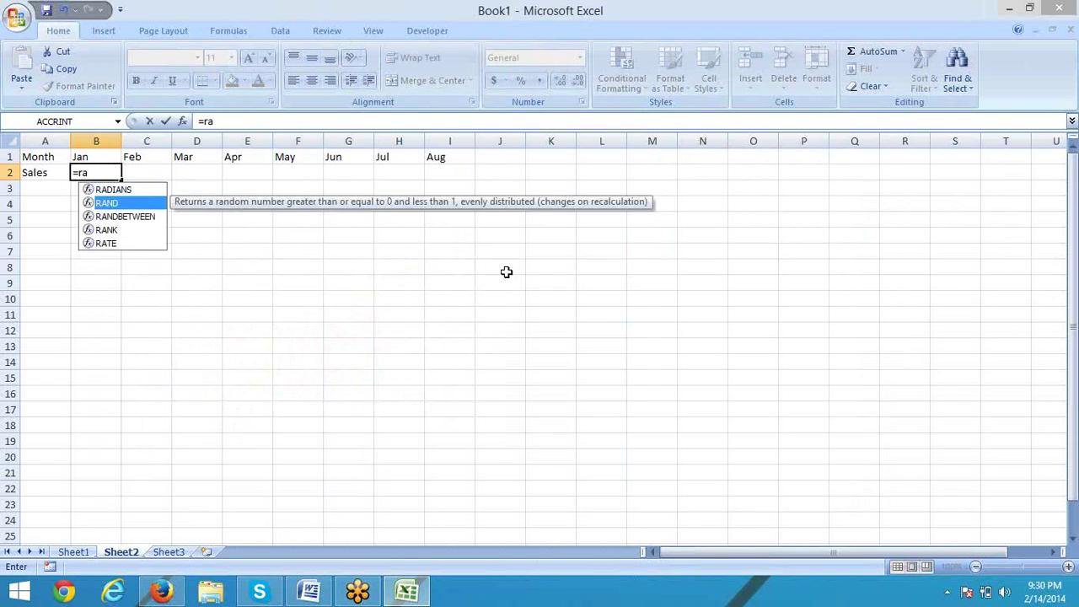
{"action": "key", "text": "Down"}
{"action": "key", "text": "Tab"}
{"action": "type", "text": "10,"}
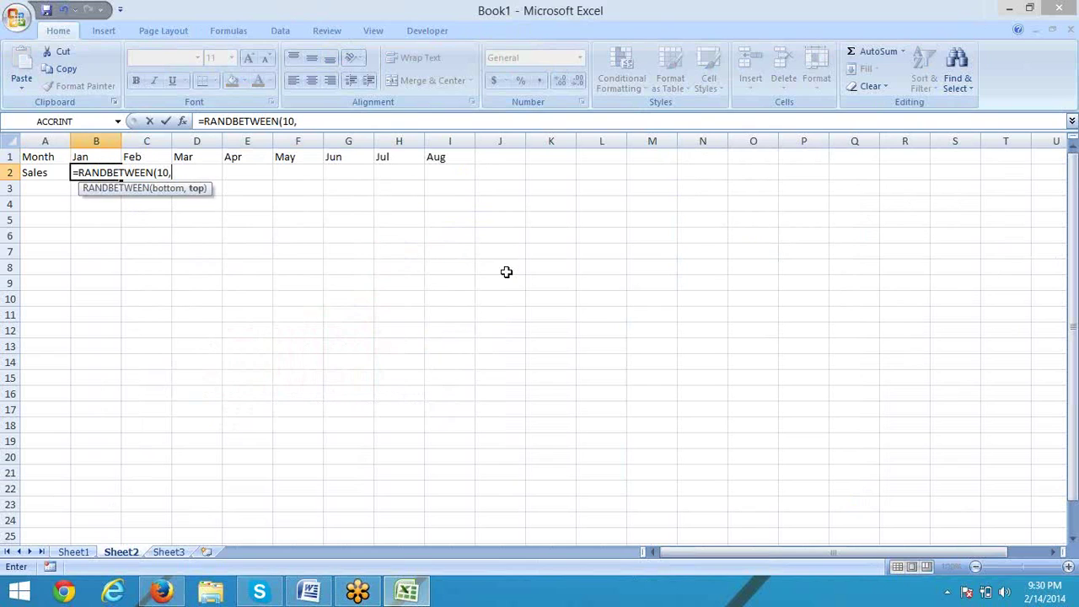
{"action": "type", "text": "99"}
{"action": "key", "text": "Return"}
{"action": "key", "text": "Up"}
Step: Select the whole Month/Sales table A1:I2
{"action": "key", "text": "Up"}
{"action": "key", "text": "ctrl+Right"}
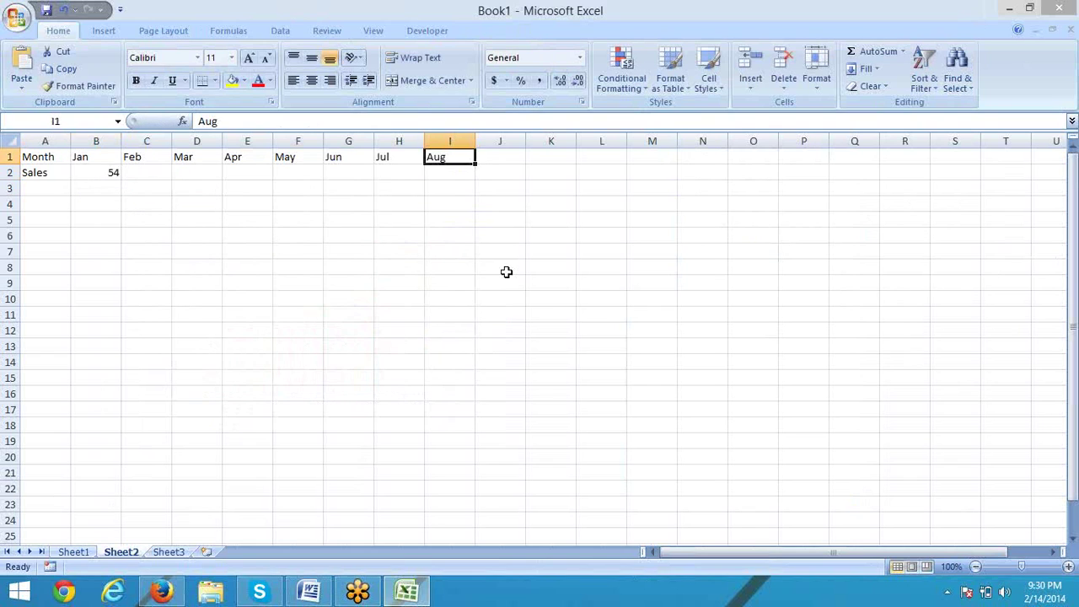
{"action": "key", "text": "Down"}
{"action": "key", "text": "ctrl+shift+Left"}
{"action": "key", "text": "ctrl+r"}
{"action": "key", "text": "Up"}
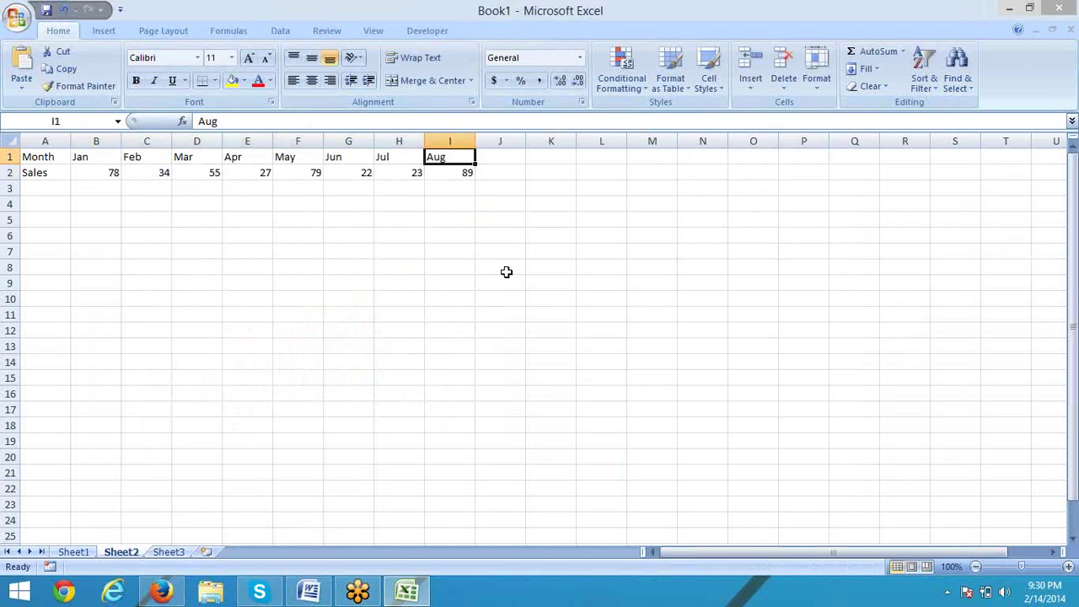
{"action": "key", "text": "ctrl+Left"}
{"action": "key", "text": "ctrl+shift+Right"}
{"action": "key", "text": "shift+Down"}
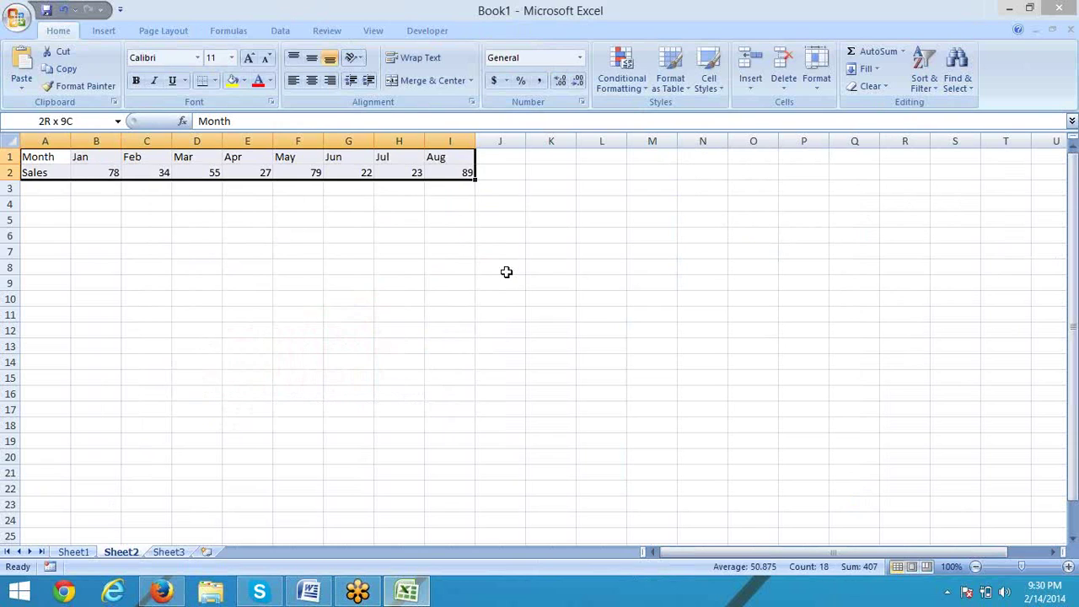
Step: Insert a clustered column chart of the Month/Sales table
{"action": "left_click", "coordinate": [108, 31]}
{"action": "left_click", "coordinate": [262, 74]}
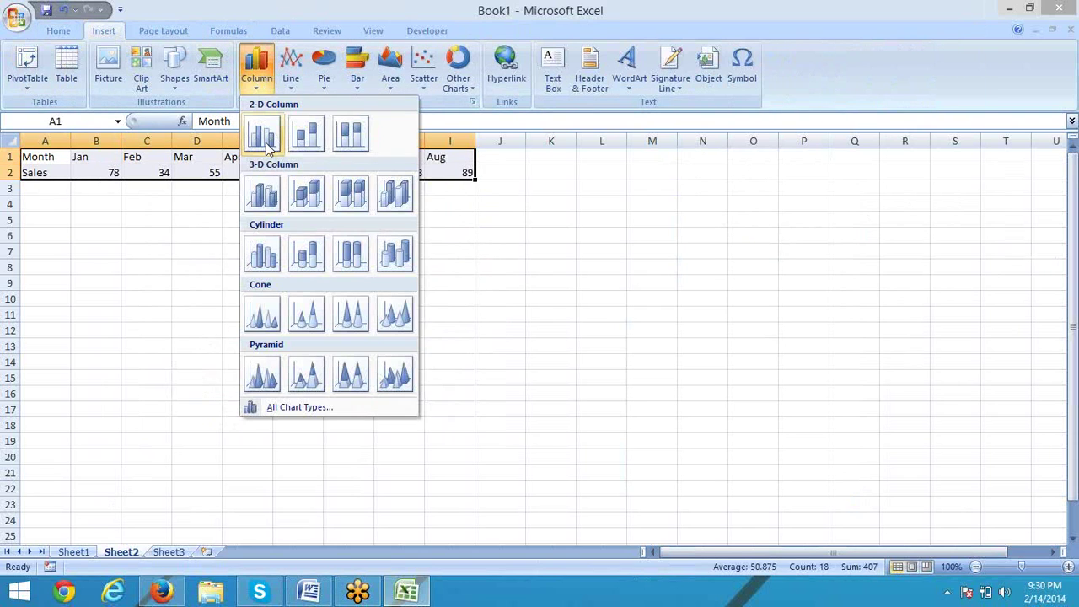
{"action": "left_click", "coordinate": [263, 135]}
Step: Label A3 Target and fill the RANDBETWEEN formula down into B3:I3
{"action": "left_click", "coordinate": [52, 196]}
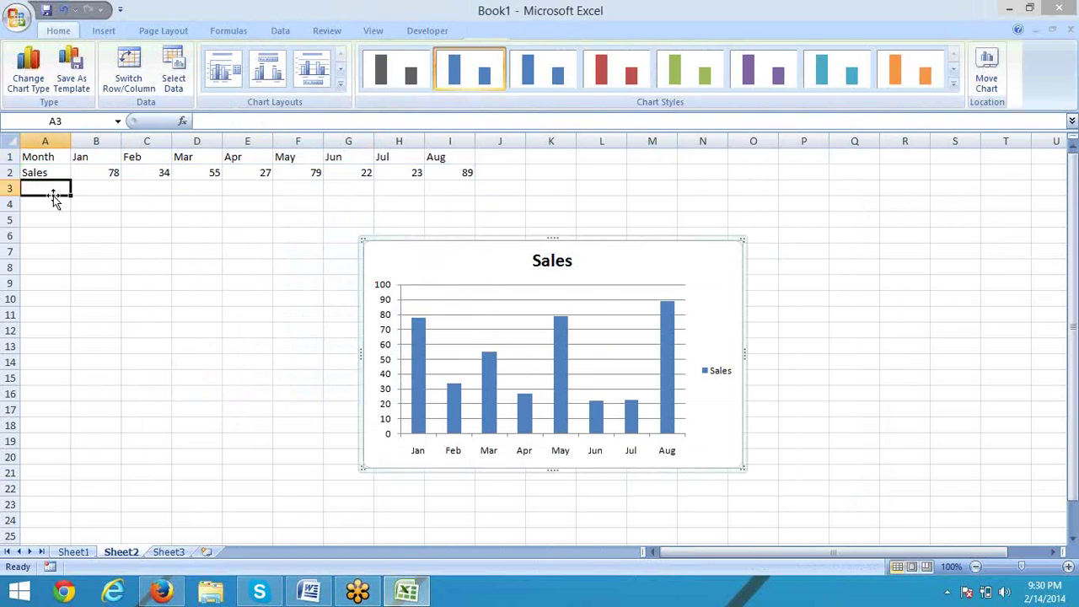
{"action": "type", "text": "Tar"}
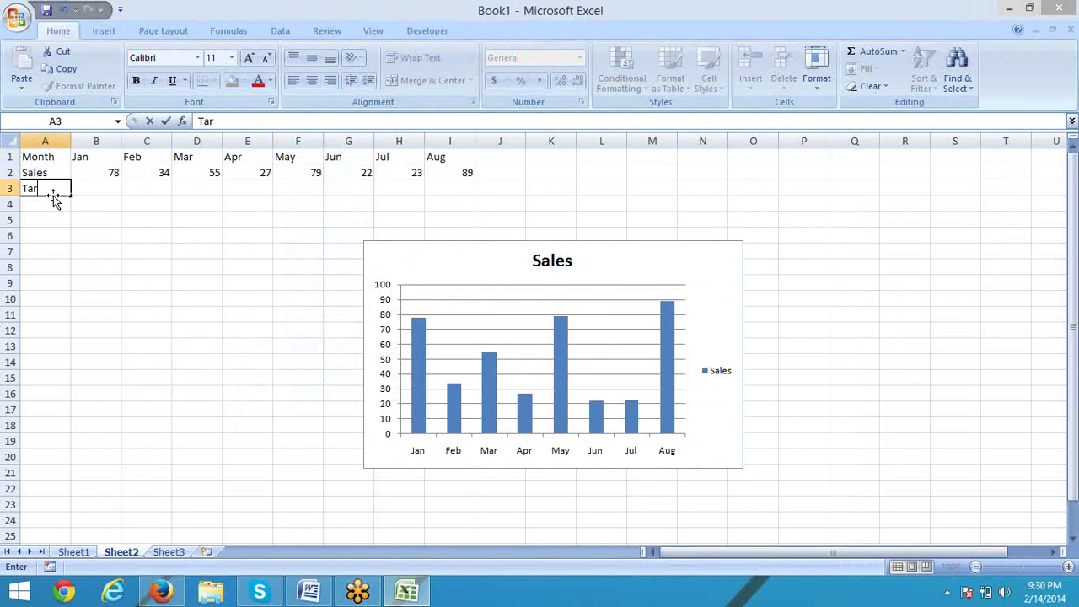
{"action": "type", "text": "get"}
{"action": "key", "text": "Tab"}
{"action": "key", "text": "Up"}
{"action": "key", "text": "ctrl+Right"}
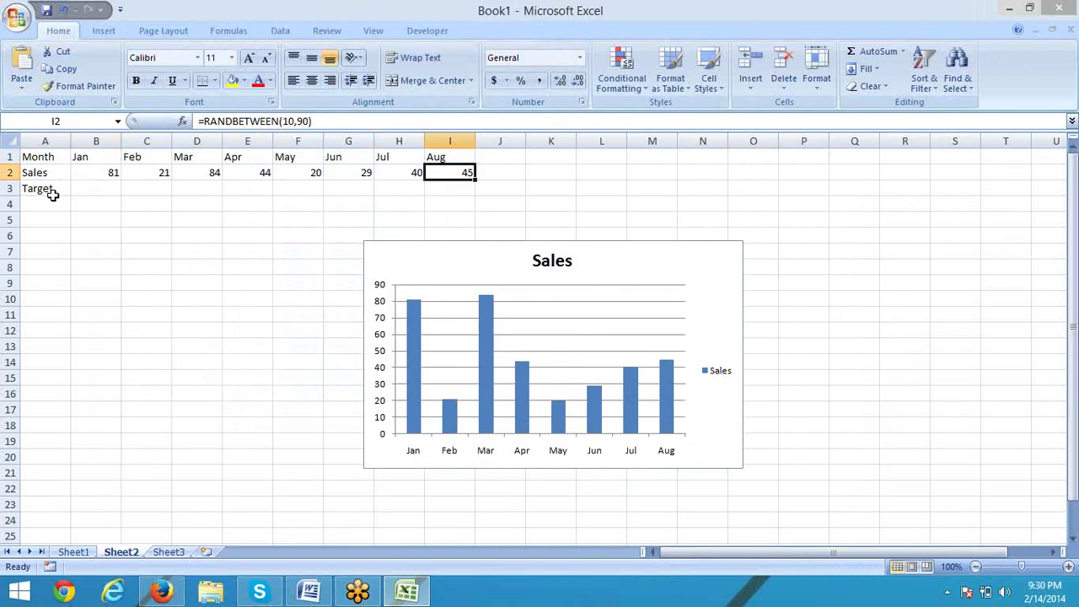
{"action": "key", "text": "ctrl+shift+Left"}
{"action": "key", "text": "shift+Right"}
{"action": "key", "text": "shift+Down"}
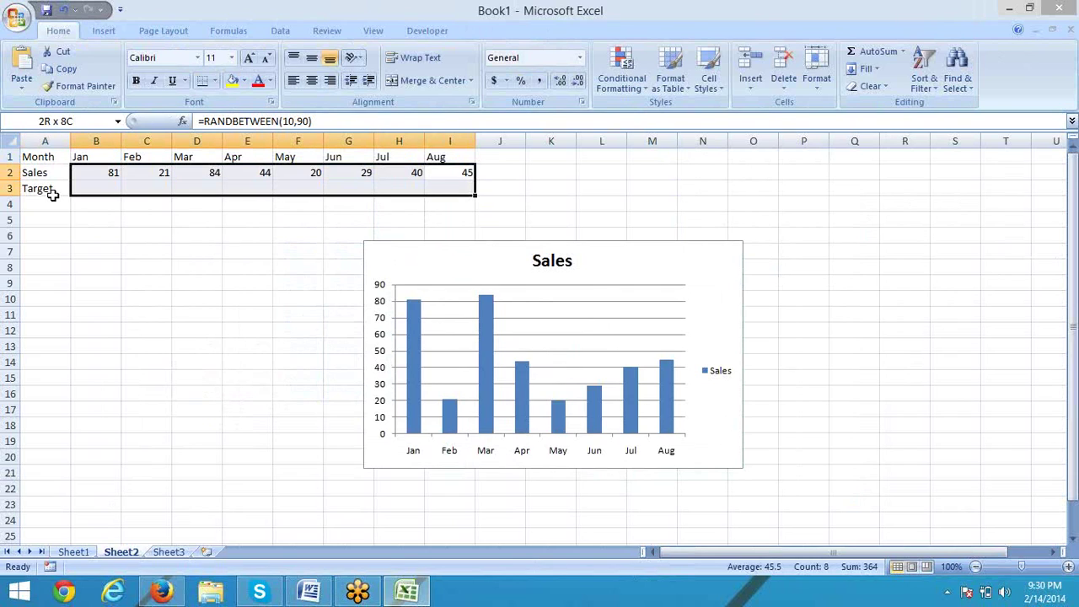
{"action": "key", "text": "ctrl+d"}
{"action": "key", "text": "Down"}
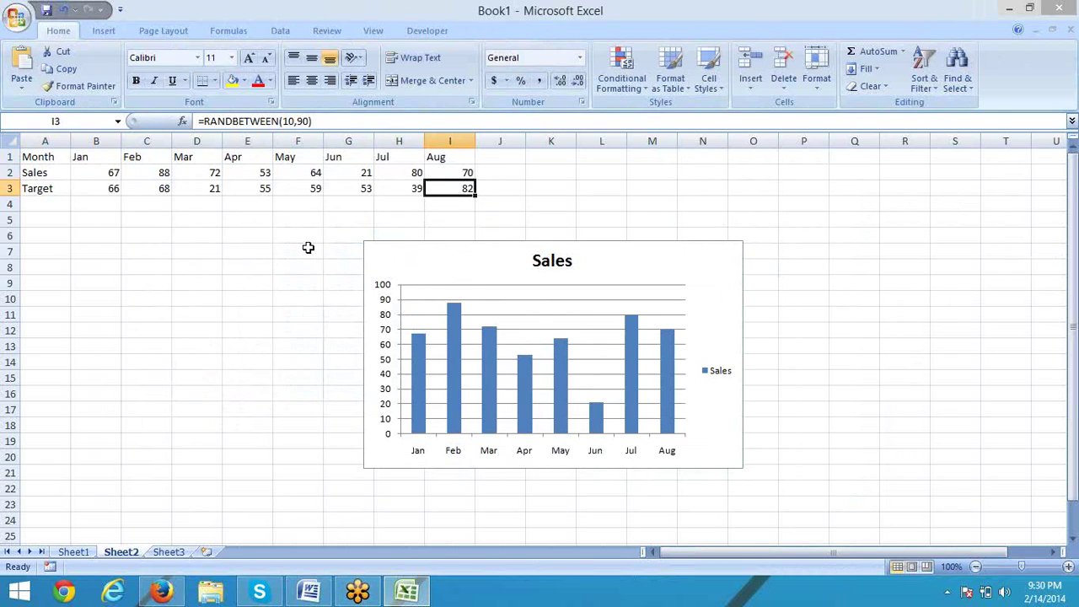
Step: Extend the chart's data range down to row 3 so Target plots beside Sales
{"action": "left_click", "coordinate": [427, 259]}
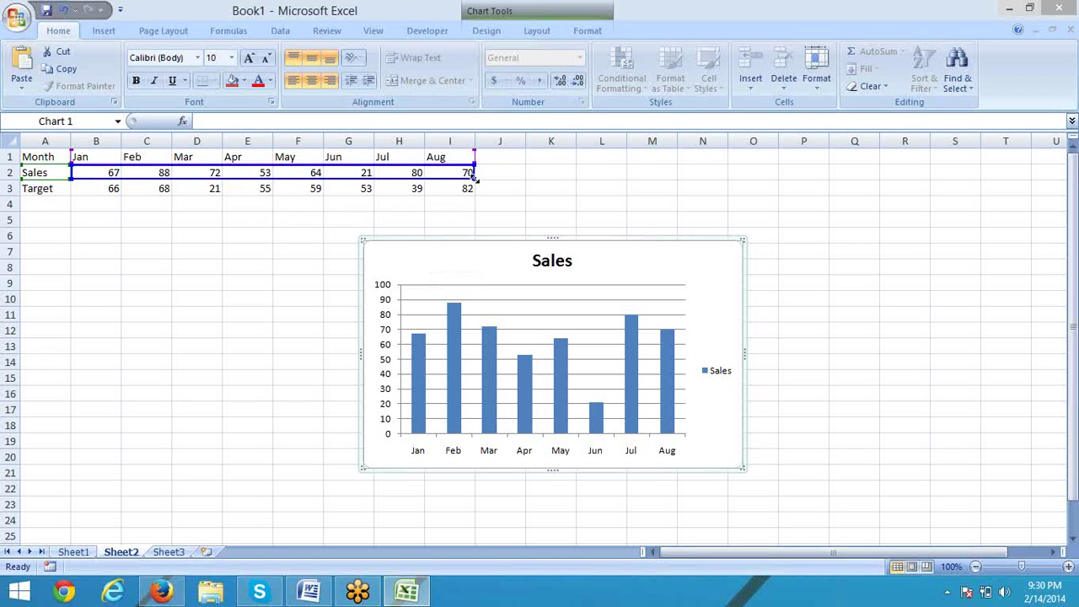
{"action": "left_click_drag", "start_coordinate": [475, 177], "coordinate": [477, 194]}
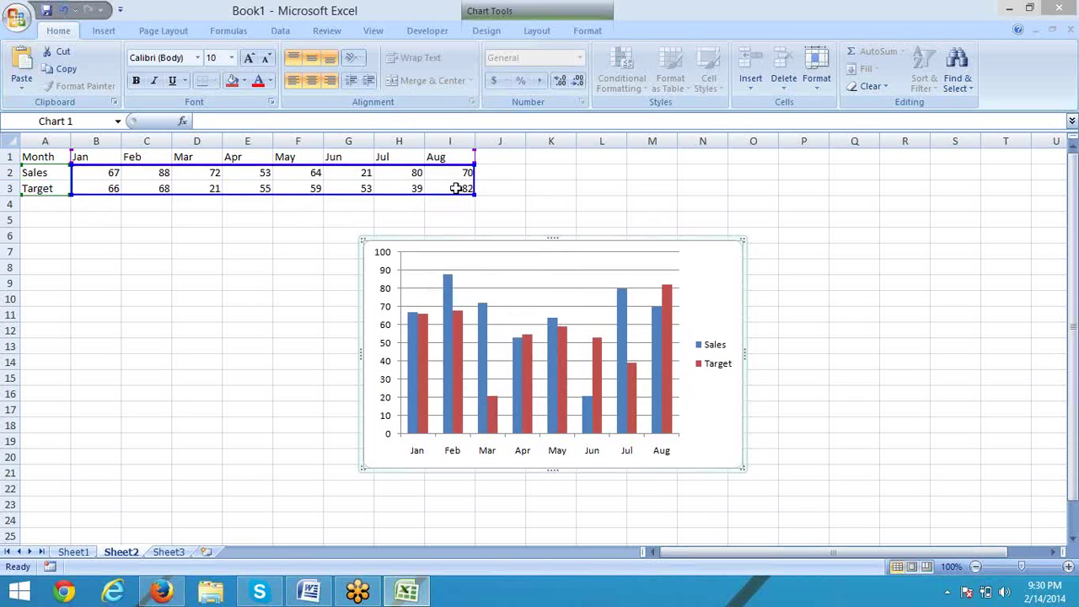
{"action": "left_click", "coordinate": [154, 205]}
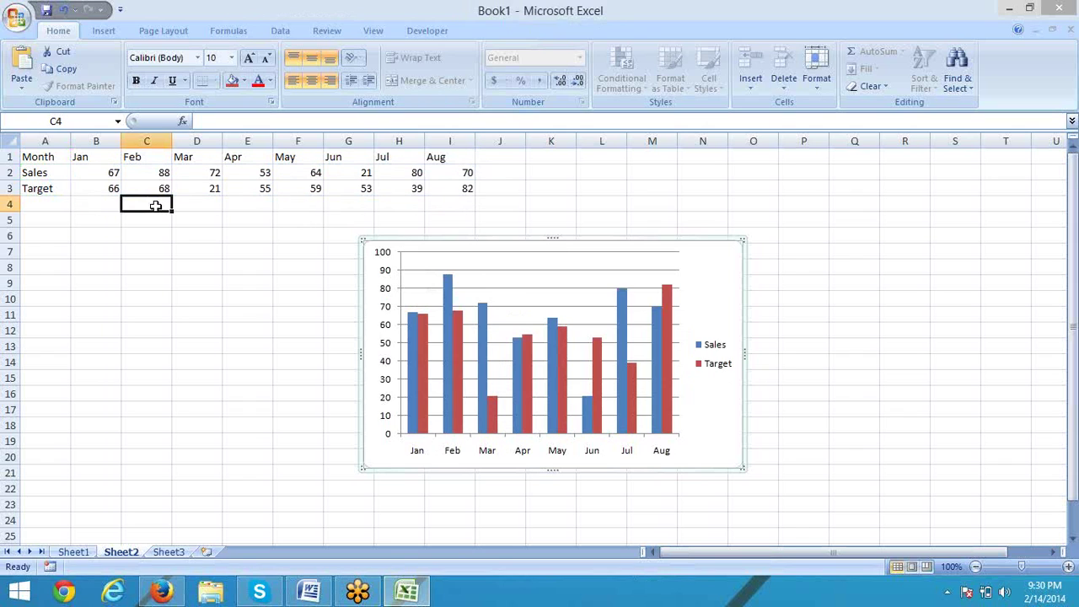
{"action": "left_click", "coordinate": [689, 289]}
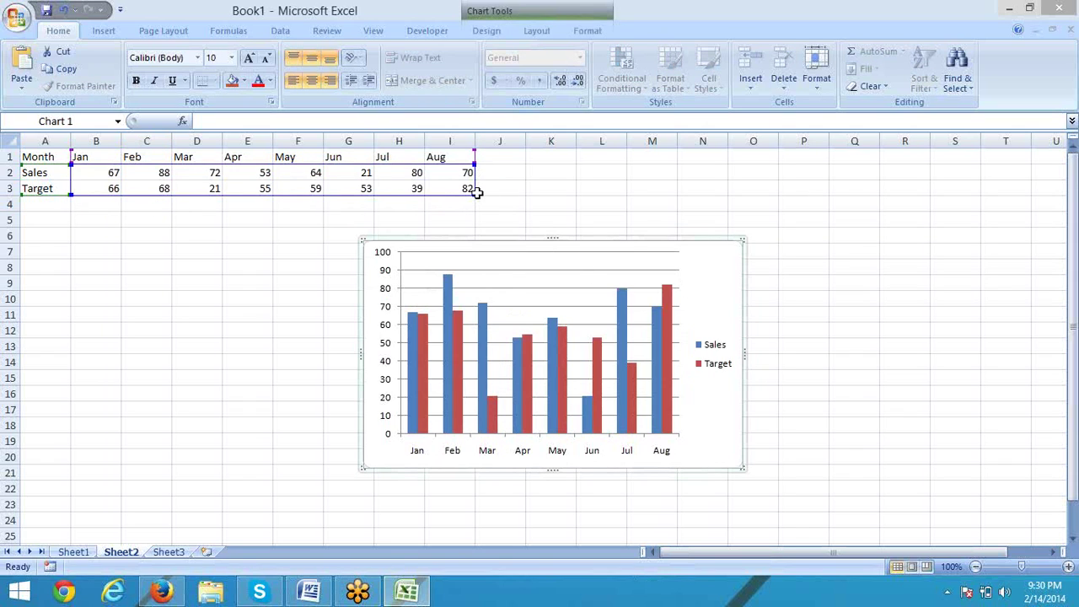
{"action": "mouse_move", "coordinate": [474, 193]}
{"action": "left_mouse_down"}
{"action": "mouse_move", "coordinate": [474, 174]}
{"action": "mouse_move", "coordinate": [474, 193]}
{"action": "left_mouse_up"}
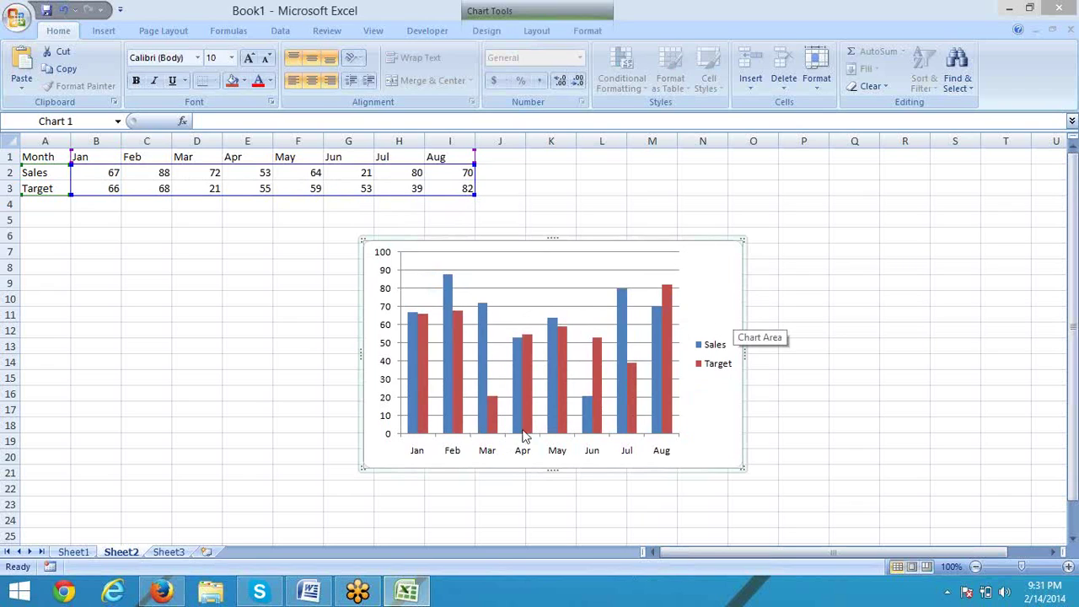
Step: Select the whole Target series in the chart
{"action": "left_click", "coordinate": [667, 353]}
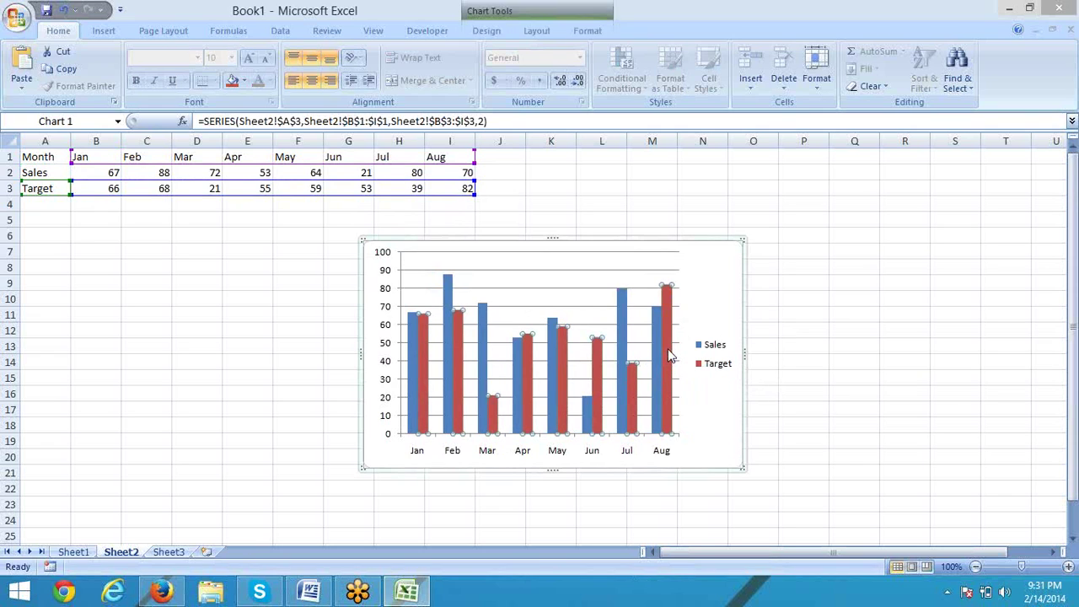
{"action": "left_click", "coordinate": [667, 353]}
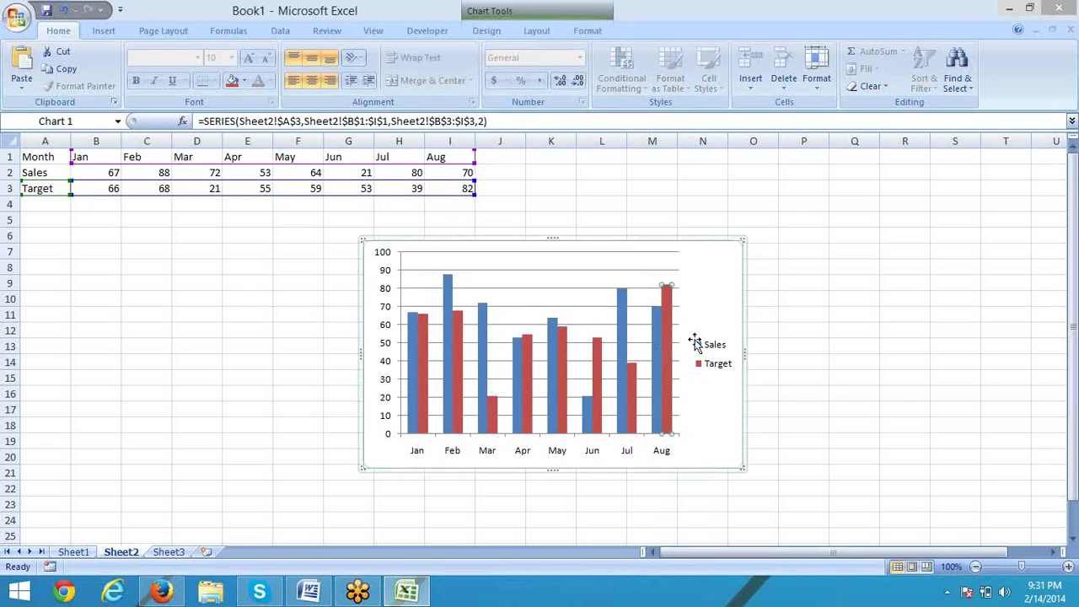
{"action": "left_click", "coordinate": [681, 317]}
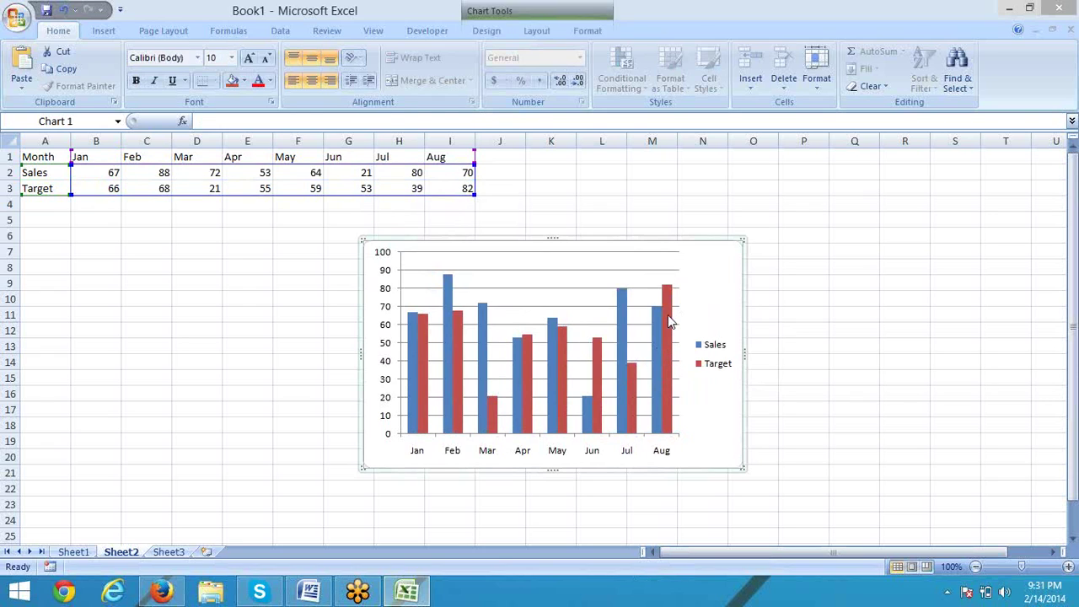
{"action": "left_click", "coordinate": [668, 314]}
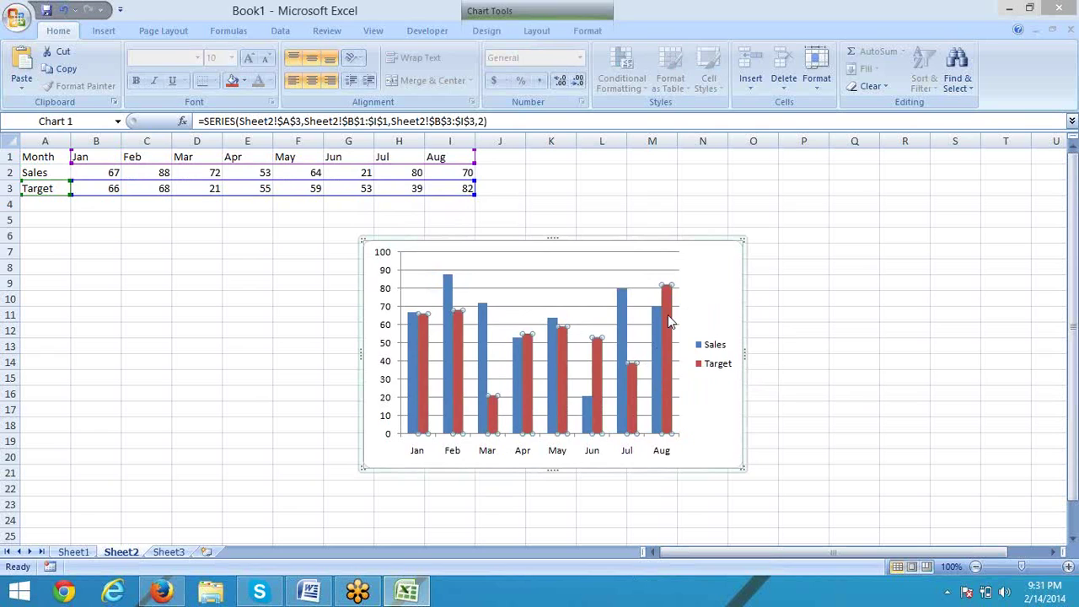
Step: Change the Target series chart type to Line with Markers
{"action": "right_click", "coordinate": [667, 320]}
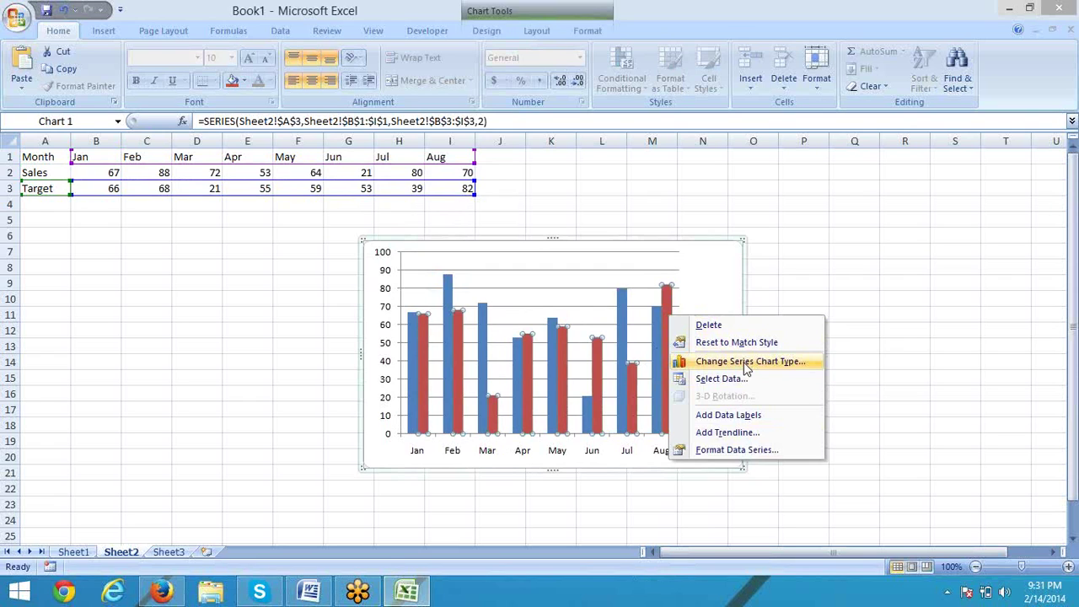
{"action": "left_click", "coordinate": [745, 364]}
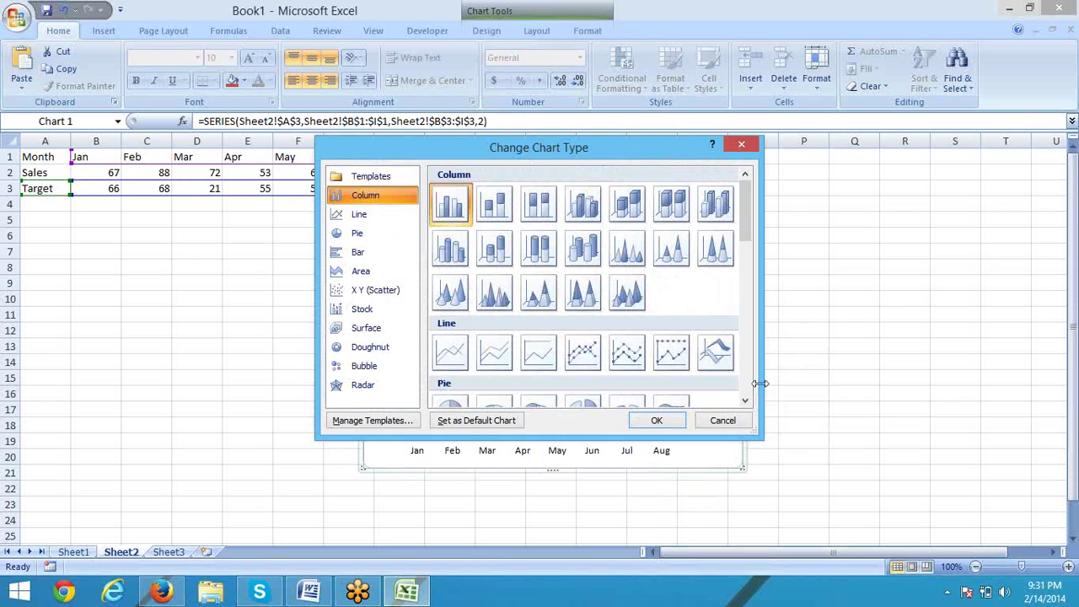
{"action": "left_click", "coordinate": [745, 401]}
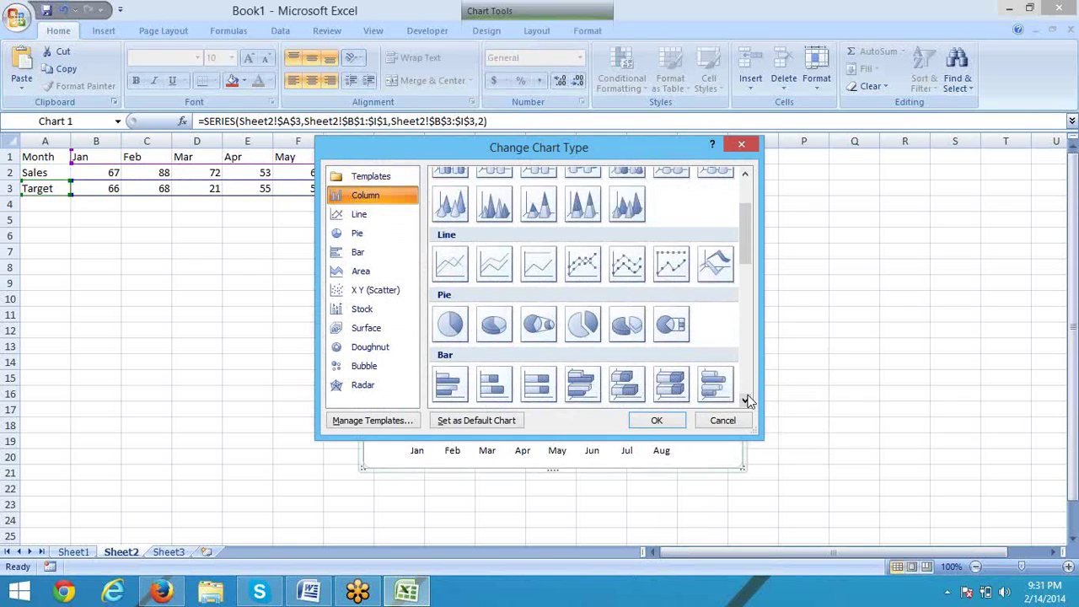
{"action": "left_click", "coordinate": [593, 268]}
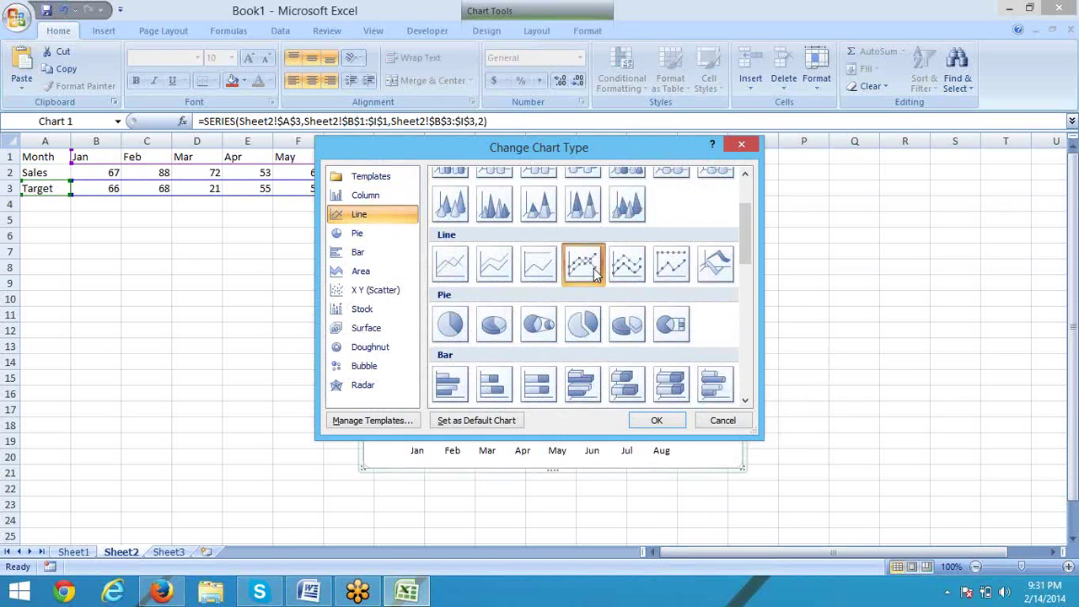
{"action": "left_click", "coordinate": [656, 420]}
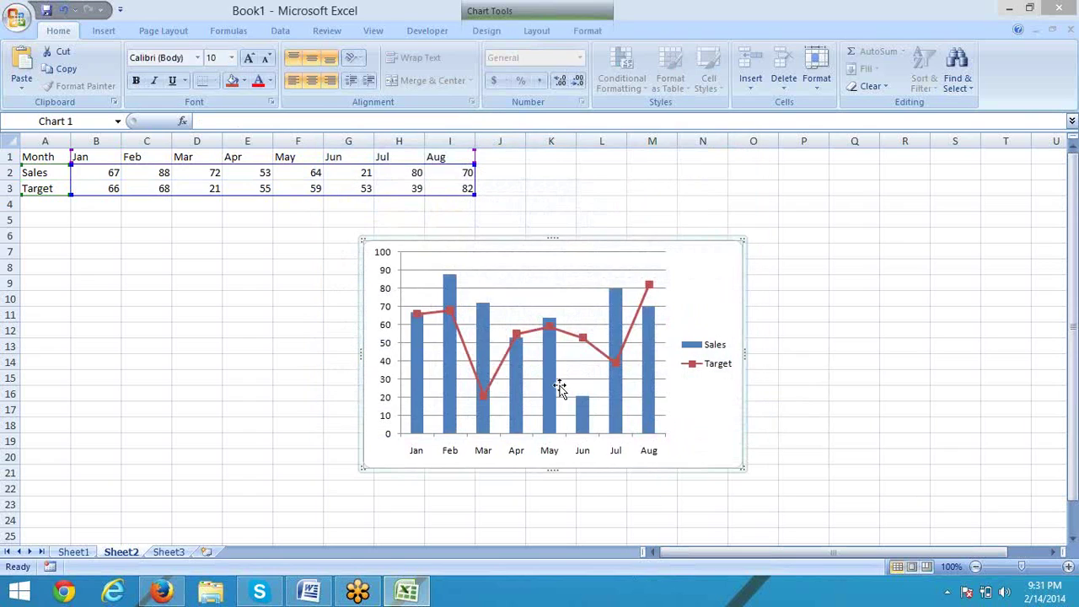
Step: Enlarge the chart by dragging its corner down and to the right
{"action": "mouse_move", "coordinate": [648, 323]}
{"action": "mouse_move", "coordinate": [453, 353]}
{"action": "left_click_drag", "start_coordinate": [741, 469], "coordinate": [943, 493]}
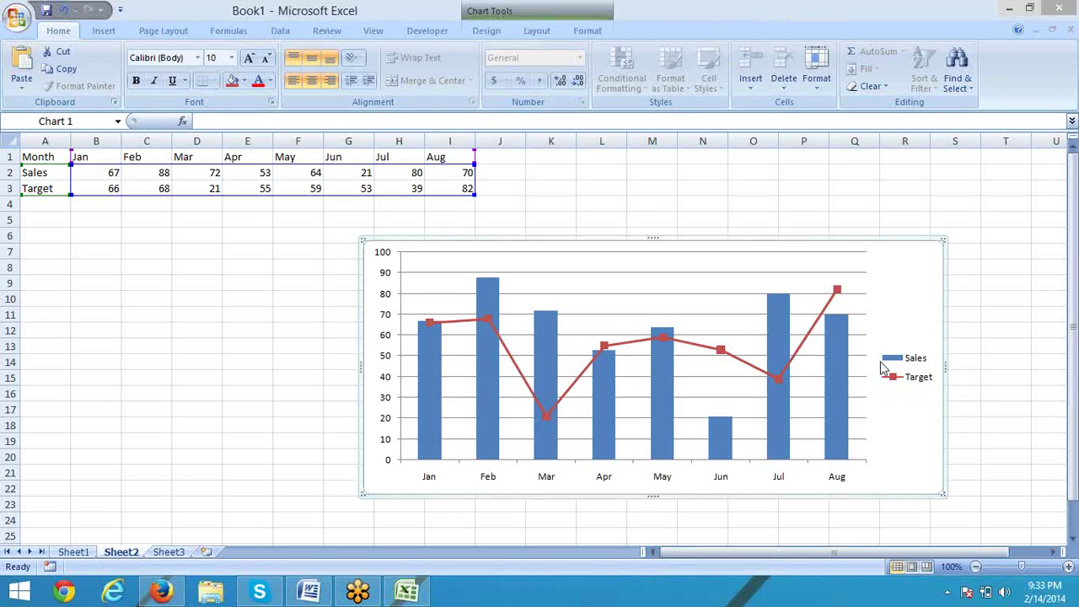
{"action": "left_click", "coordinate": [147, 235]}
{"action": "key", "text": "Left"}
{"action": "key", "text": "Left"}
Step: Copy the A1:I3 table from Sheet2 and paste it onto Sheet3
{"action": "key", "text": "ctrl+Up"}
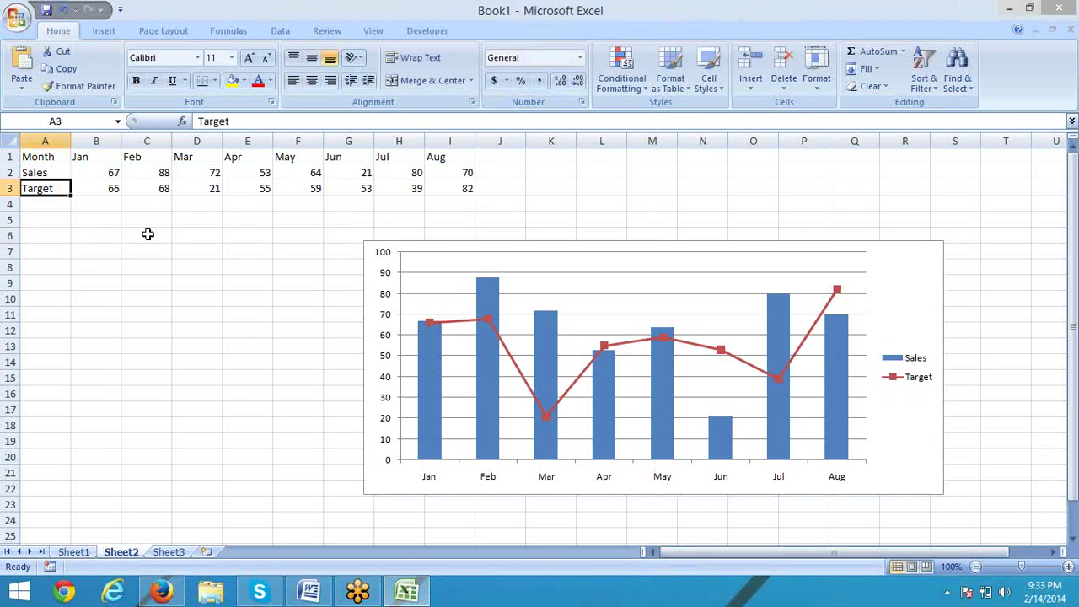
{"action": "key", "text": "ctrl+Up"}
{"action": "key", "text": "ctrl+shift+Right"}
{"action": "key", "text": "ctrl+shift+Down"}
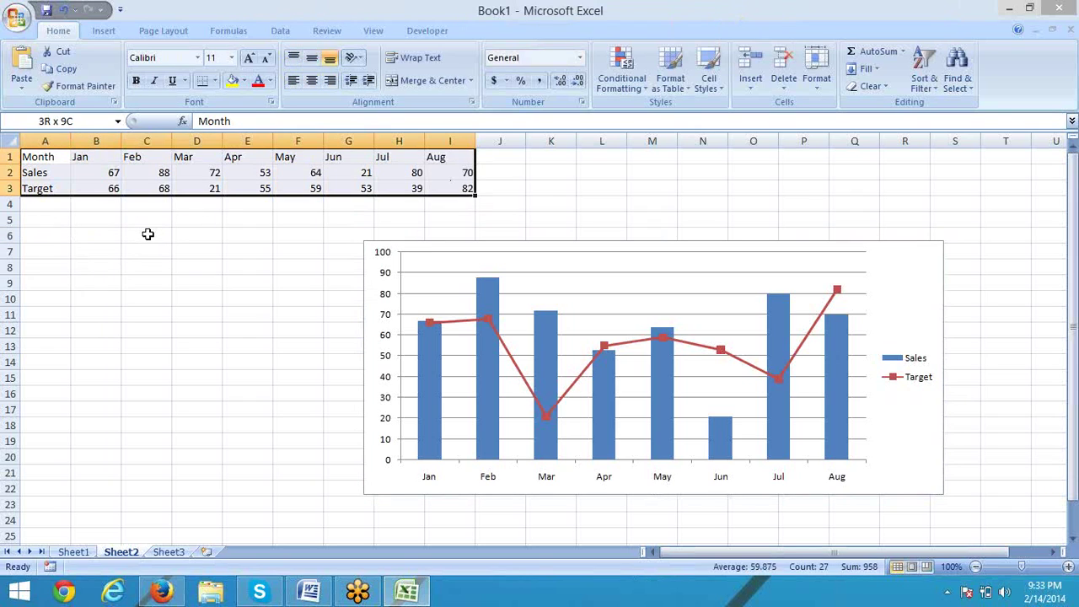
{"action": "key", "text": "ctrl+c"}
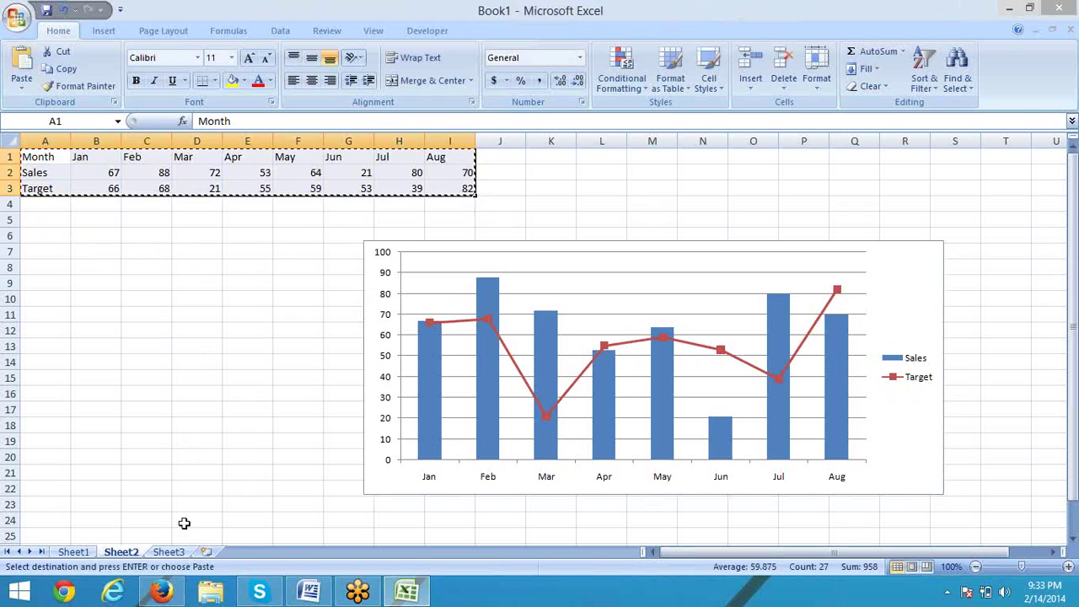
{"action": "left_click", "coordinate": [169, 552]}
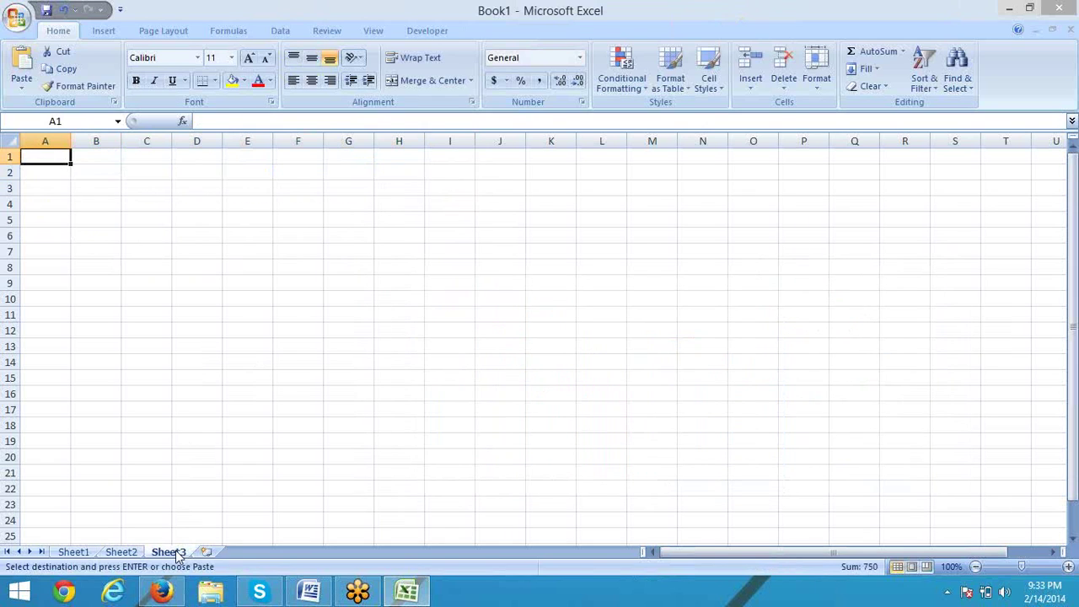
{"action": "key", "text": "ctrl+v"}
Step: Enter 20% in B3 and fill it across the Target row to I3
{"action": "key", "text": "Down"}
{"action": "key", "text": "Down"}
{"action": "key", "text": "Right"}
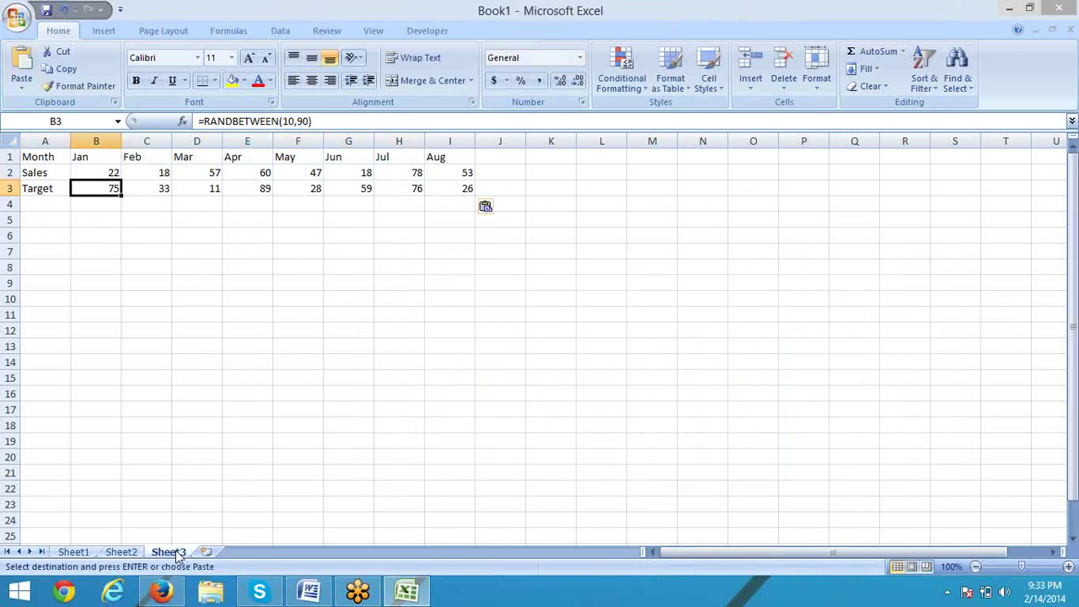
{"action": "type", "text": "20%"}
{"action": "key", "text": "Return"}
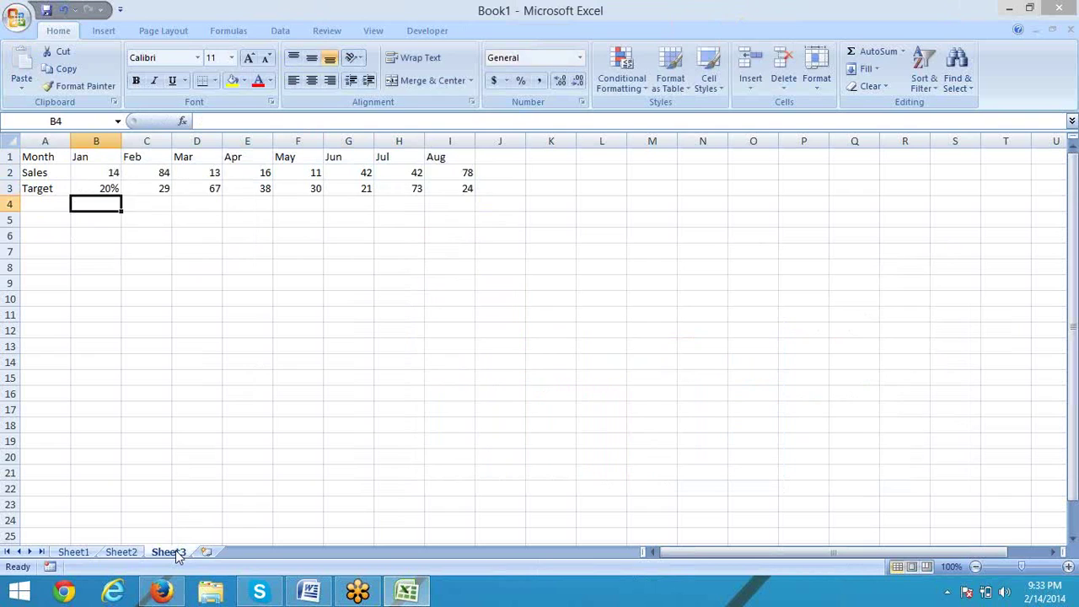
{"action": "key", "text": "Up"}
{"action": "key", "text": "ctrl+shift+Right"}
{"action": "key", "text": "ctrl+r"}
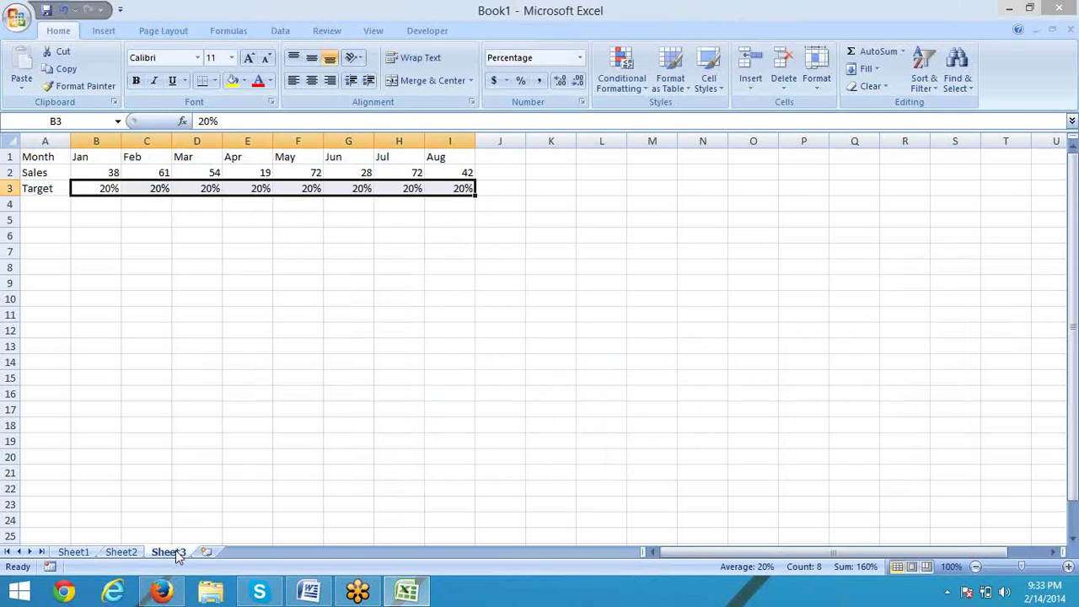
Step: Select the whole A1:I3 table on Sheet3
{"action": "key", "text": "Down"}
{"action": "key", "text": "Up"}
{"action": "key", "text": "Up"}
{"action": "key", "text": "Up"}
{"action": "key", "text": "Left"}
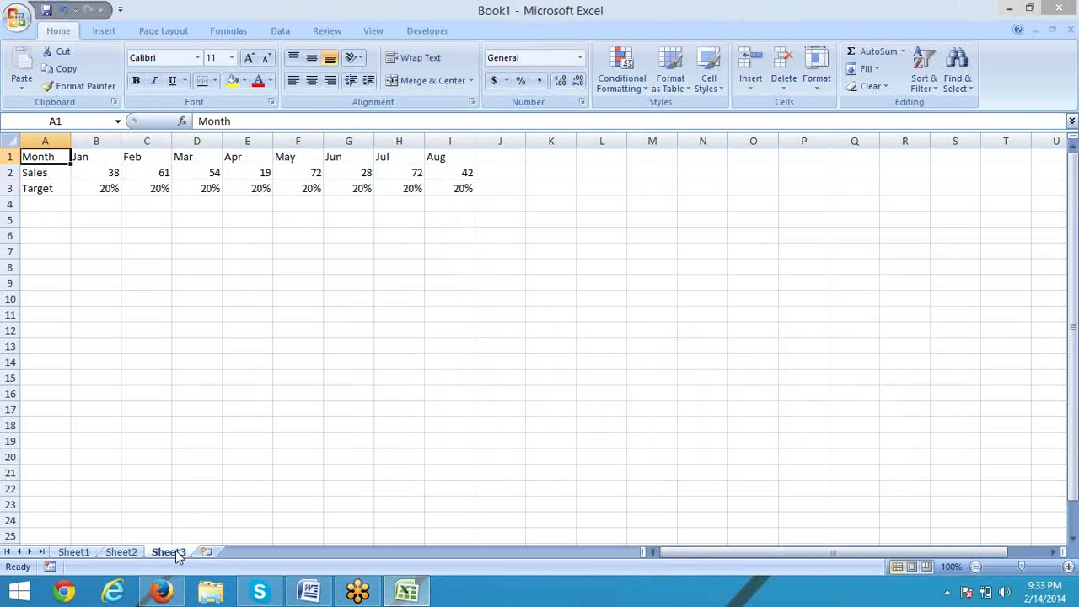
{"action": "key", "text": "ctrl+shift+Right"}
{"action": "key", "text": "ctrl+shift+Down"}
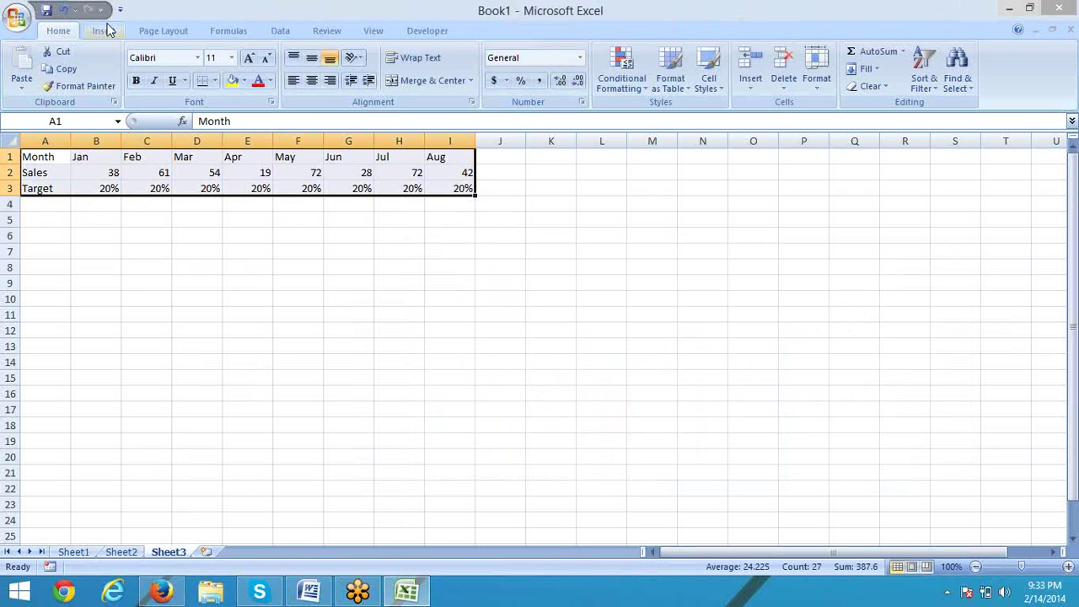
Step: Insert a clustered column chart of A1:I3, move it under the table and widen it
{"action": "left_click", "coordinate": [107, 30]}
{"action": "left_click", "coordinate": [261, 88]}
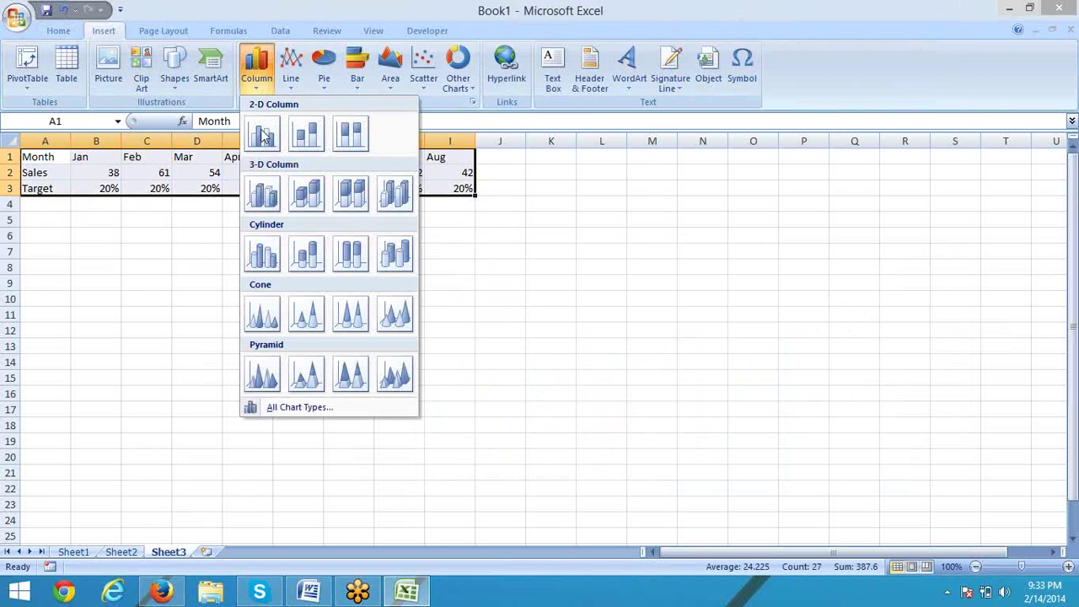
{"action": "left_click", "coordinate": [263, 138]}
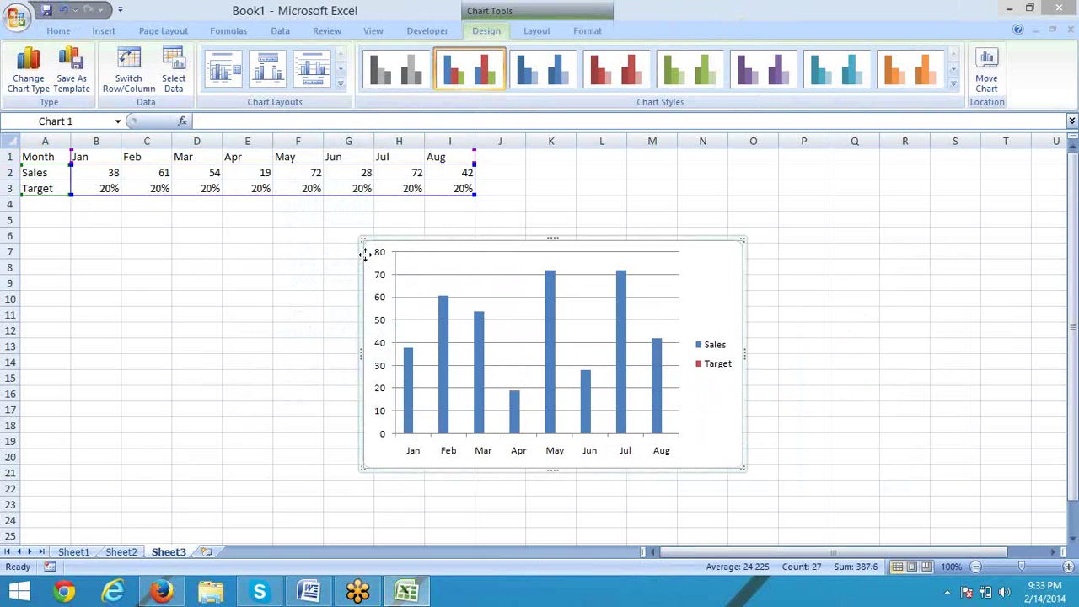
{"action": "left_click_drag", "start_coordinate": [365, 255], "coordinate": [76, 252]}
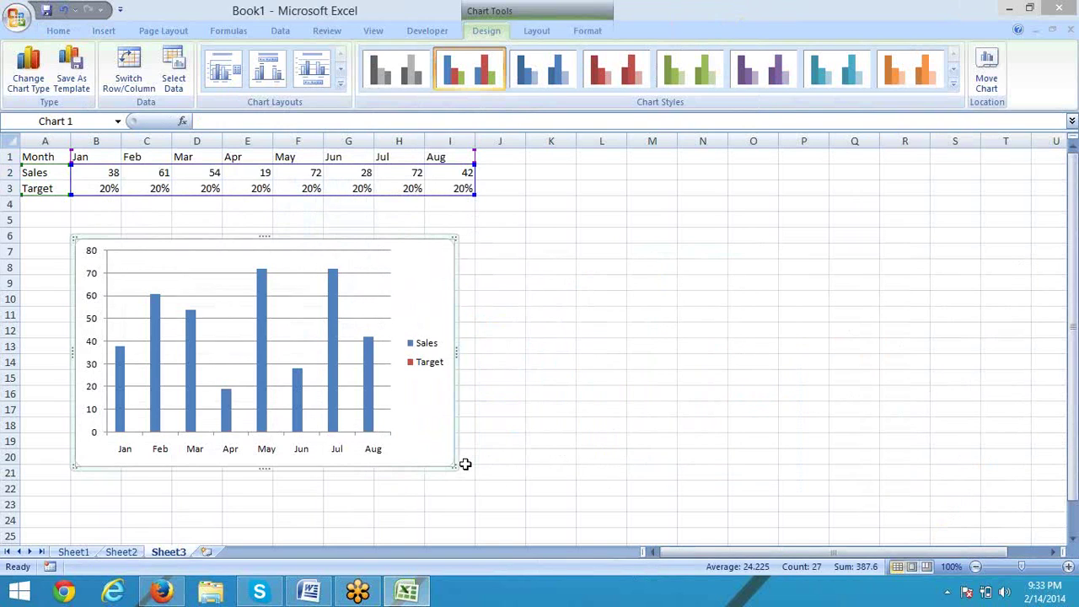
{"action": "mouse_move", "coordinate": [455, 466]}
{"action": "left_mouse_down"}
{"action": "mouse_move", "coordinate": [524, 481]}
{"action": "mouse_move", "coordinate": [609, 469]}
{"action": "left_mouse_up"}
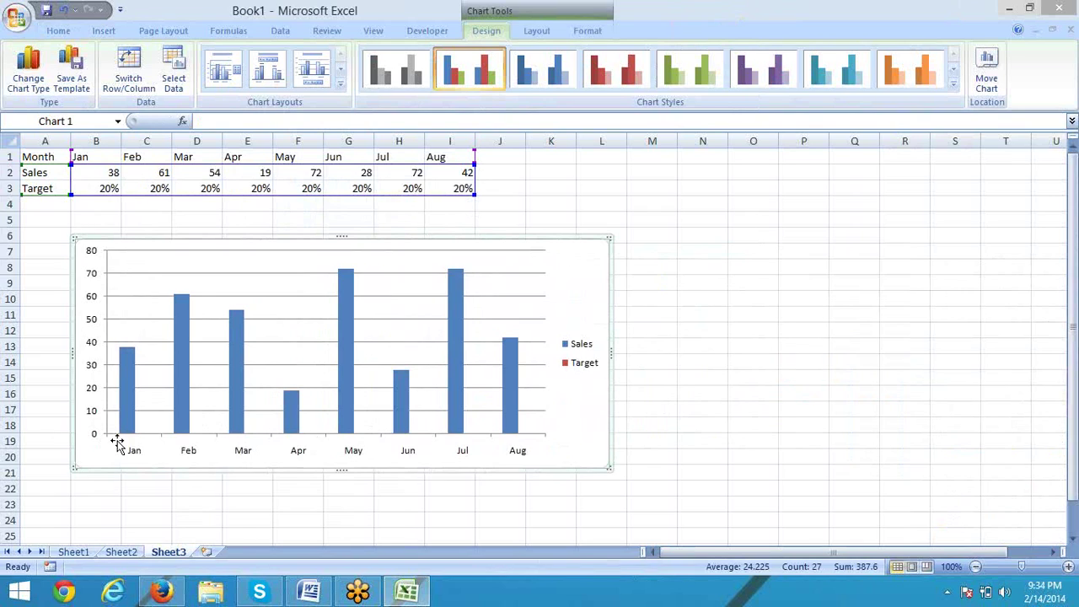
{"action": "mouse_move", "coordinate": [146, 441]}
Step: Put the Target series on the secondary axis via Format Selection
{"action": "left_click", "coordinate": [554, 32]}
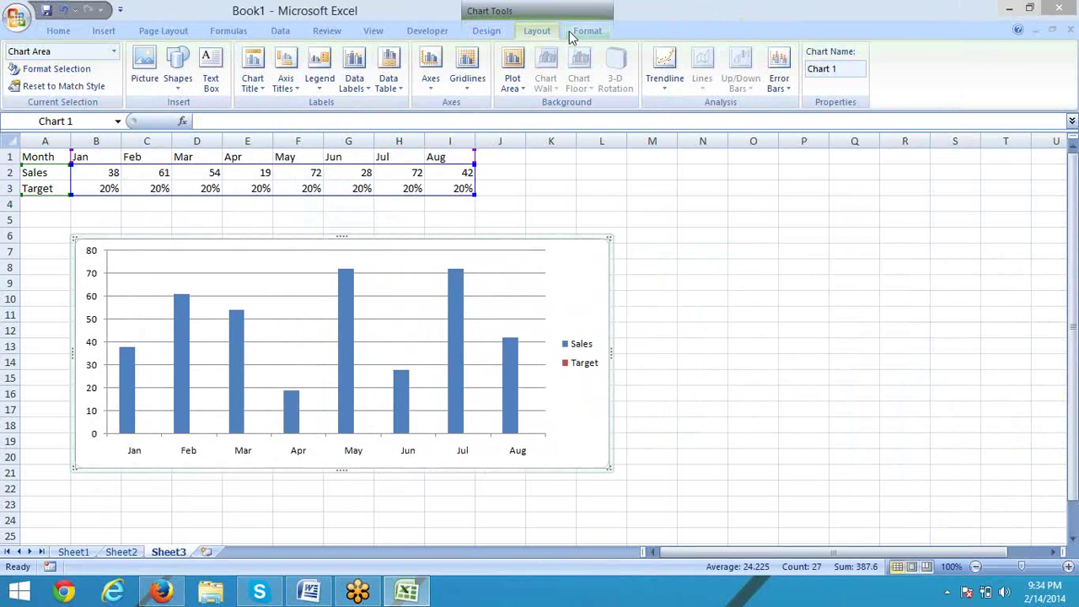
{"action": "left_click", "coordinate": [580, 32]}
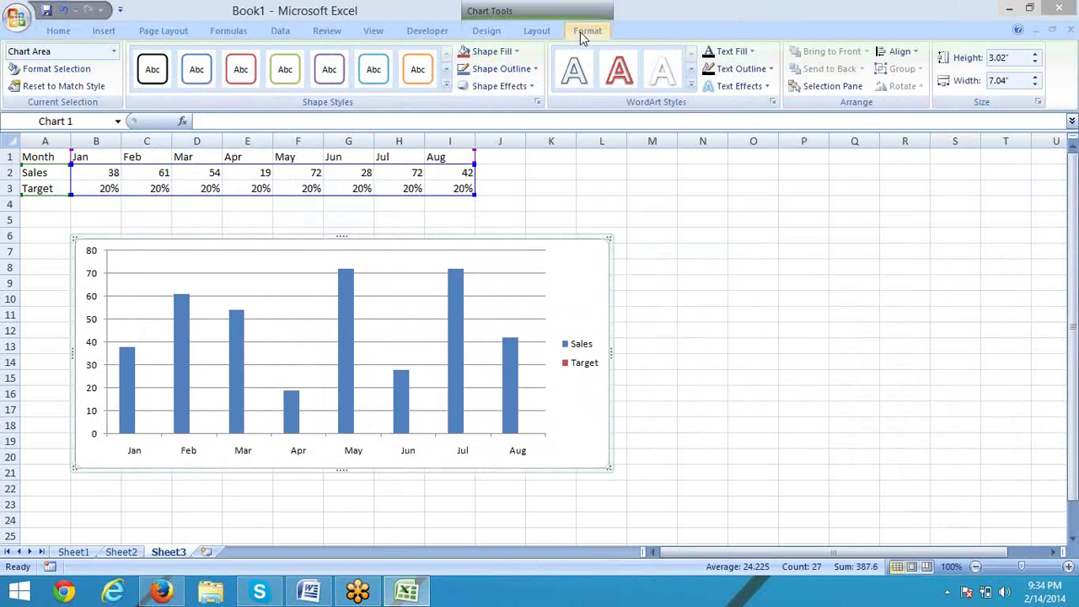
{"action": "left_click", "coordinate": [116, 52]}
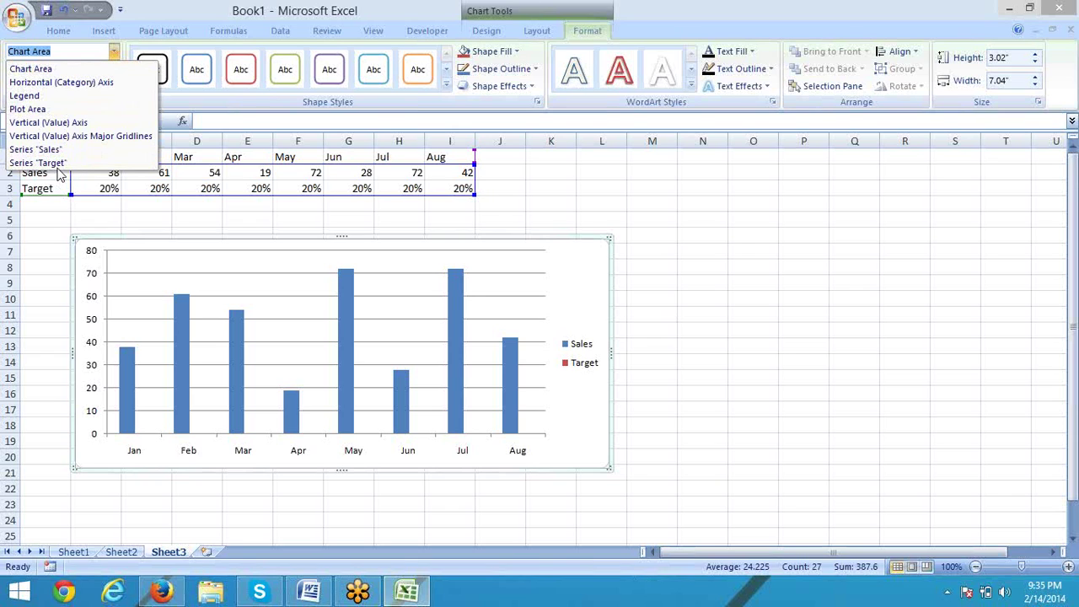
{"action": "left_click", "coordinate": [56, 163]}
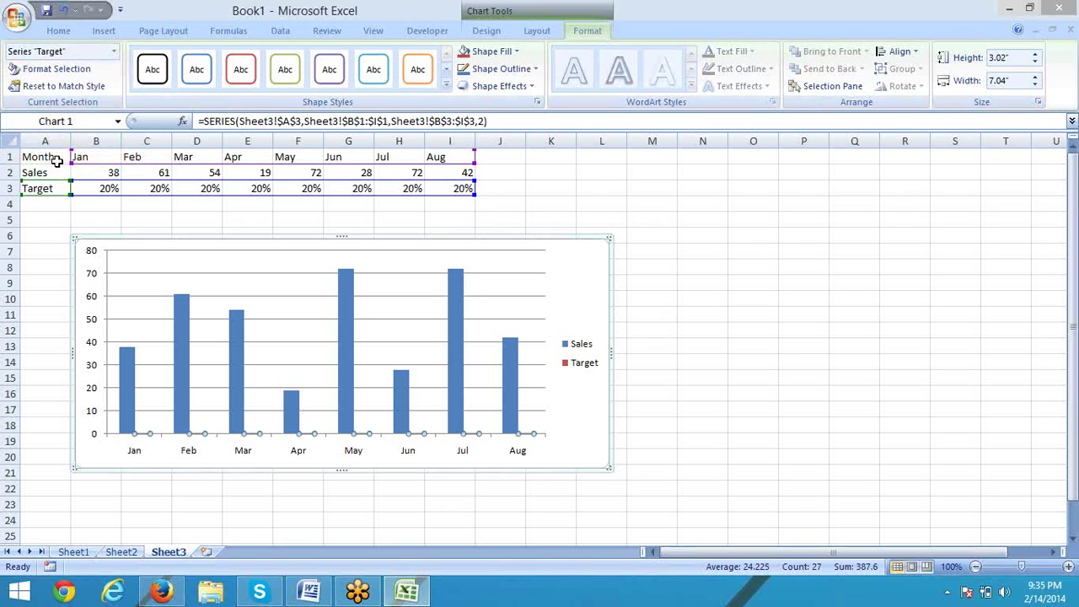
{"action": "left_click", "coordinate": [57, 76]}
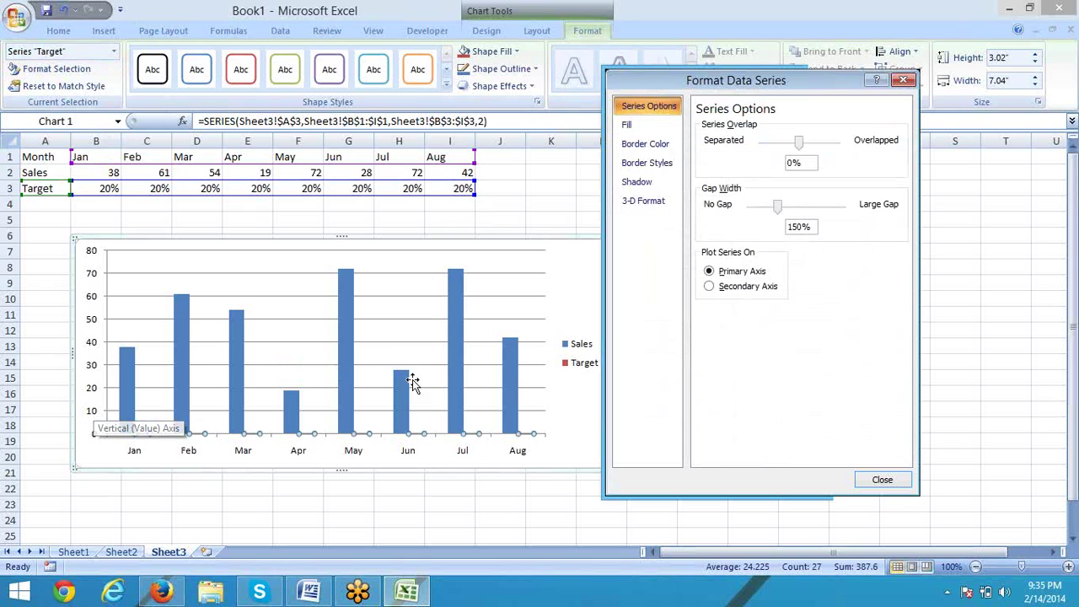
{"action": "left_click", "coordinate": [723, 290]}
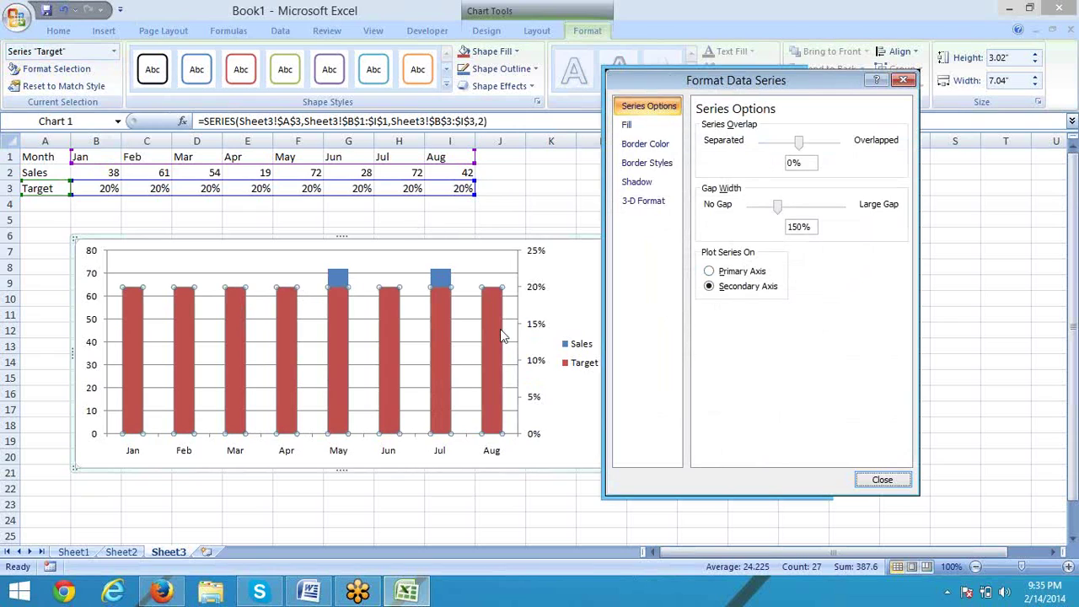
Step: Set the Target series overlap to -100%
{"action": "mouse_move", "coordinate": [500, 331]}
{"action": "left_click_drag", "start_coordinate": [732, 80], "coordinate": [624, 94]}
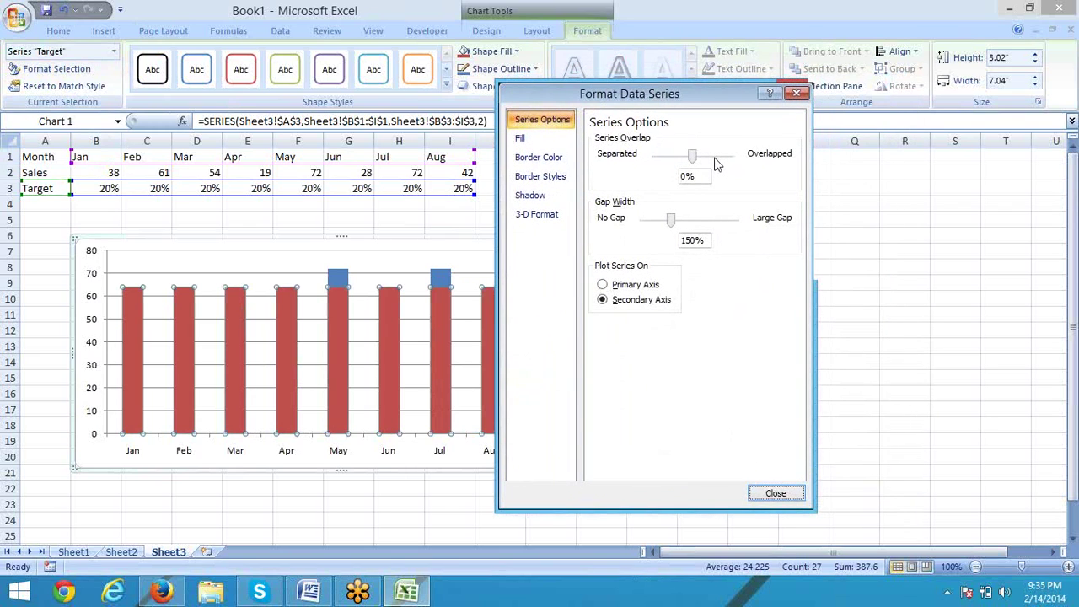
{"action": "left_click", "coordinate": [715, 158]}
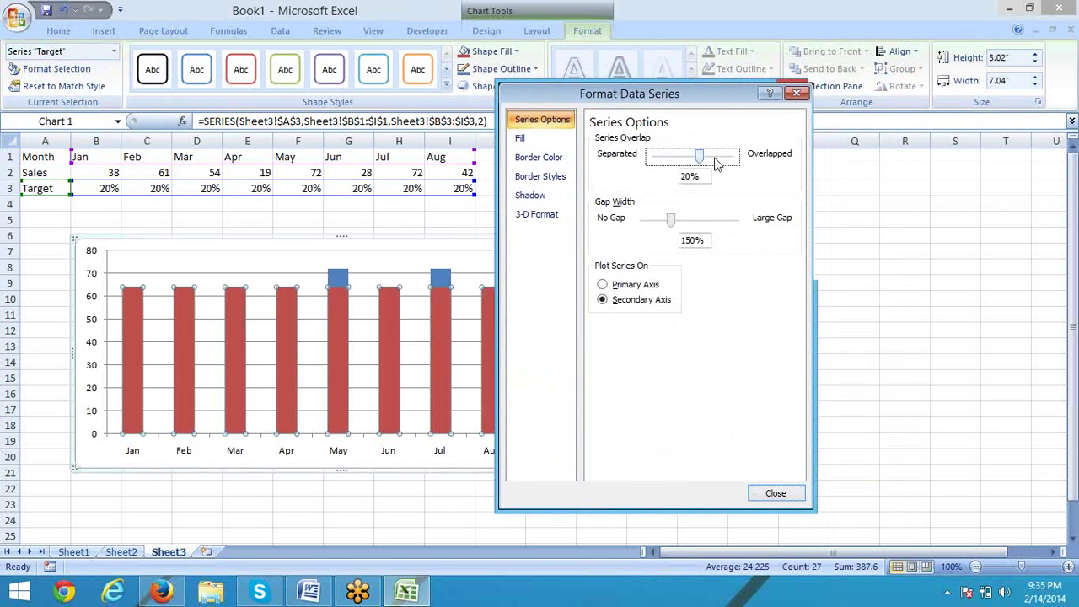
{"action": "left_click", "coordinate": [658, 165]}
{"action": "left_click", "coordinate": [655, 165]}
{"action": "left_click", "coordinate": [655, 168]}
{"action": "left_click", "coordinate": [660, 163]}
{"action": "left_click", "coordinate": [656, 163]}
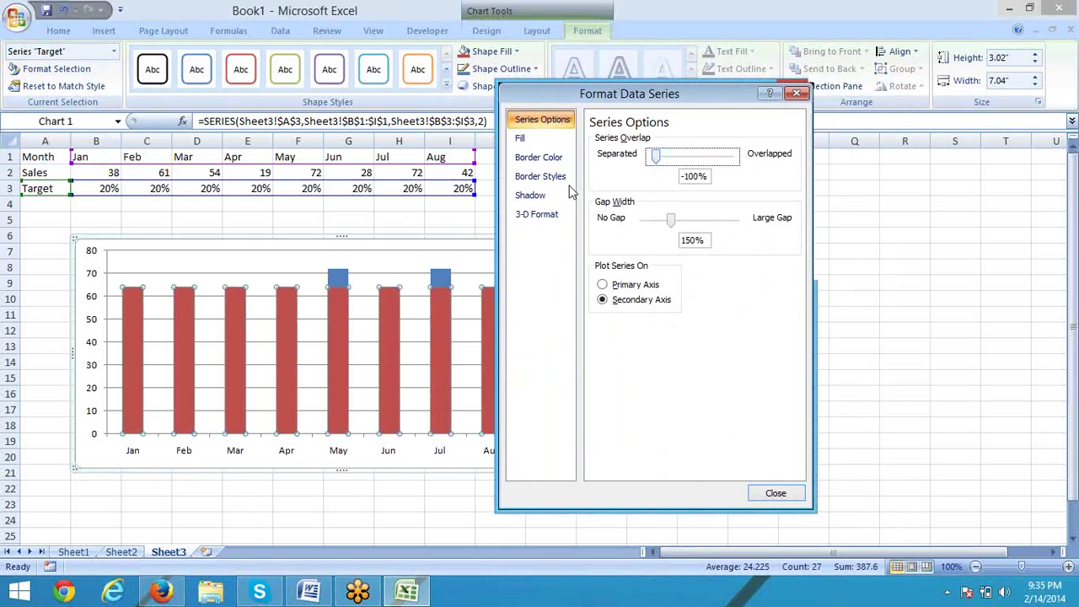
Step: Set the gap width to 280% and close the formatting dialog
{"action": "left_click", "coordinate": [660, 223]}
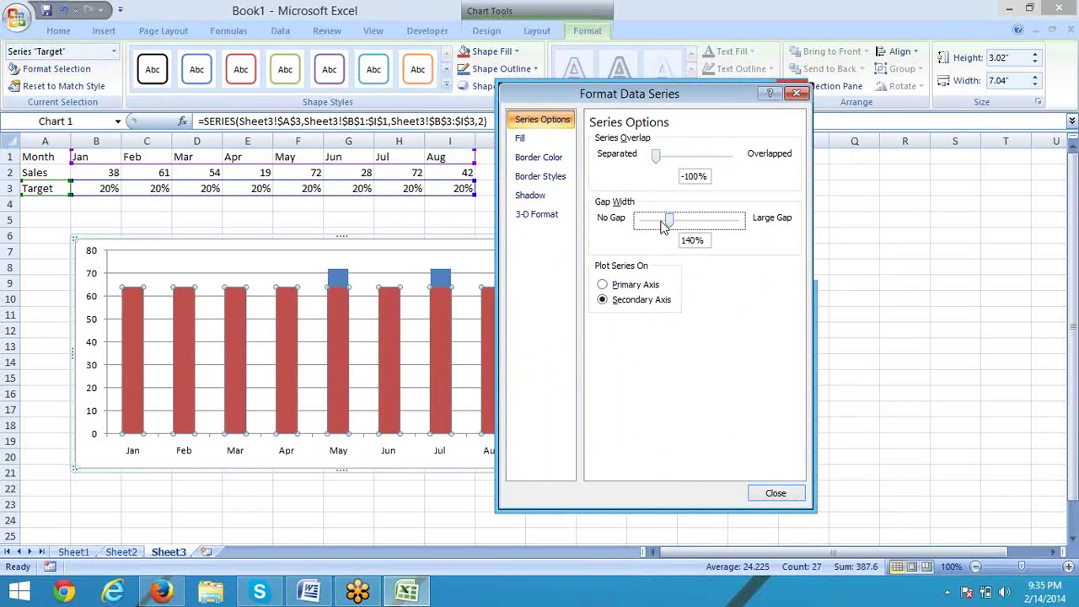
{"action": "left_click", "coordinate": [657, 221]}
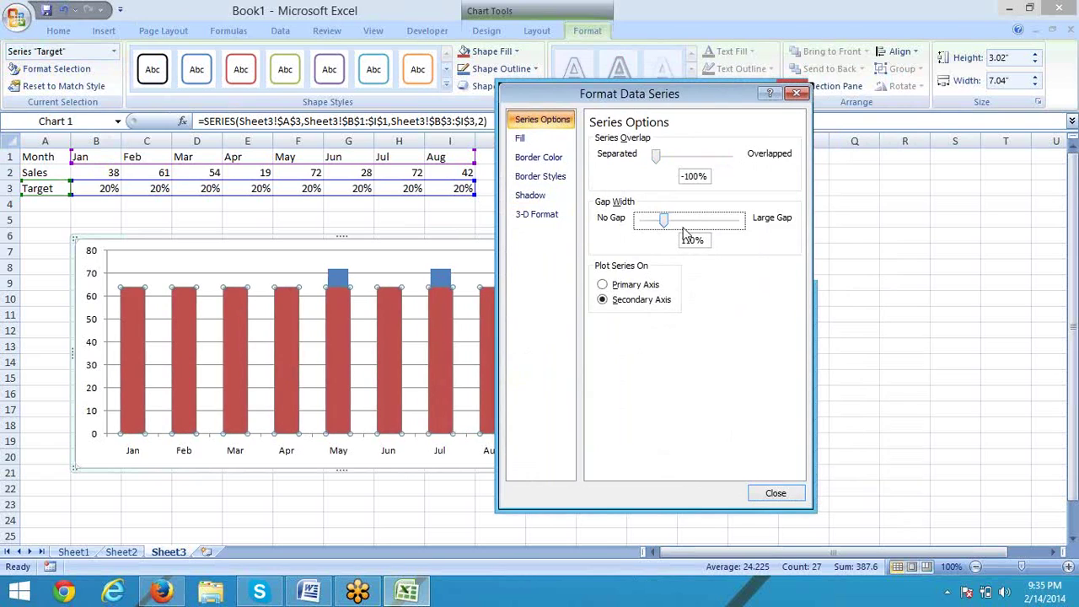
{"action": "left_click", "coordinate": [693, 228]}
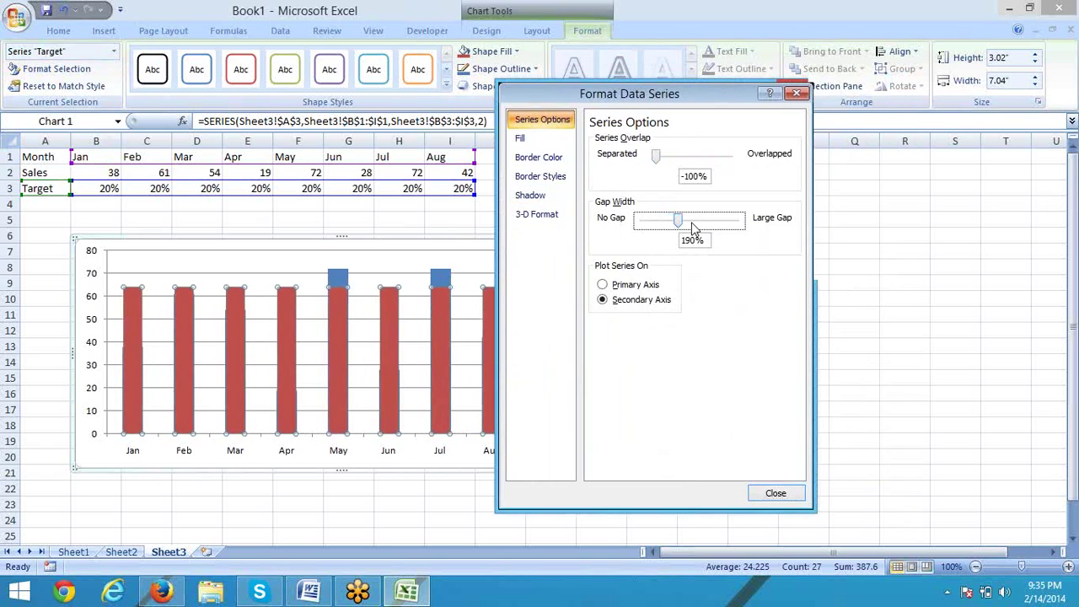
{"action": "left_click", "coordinate": [706, 227]}
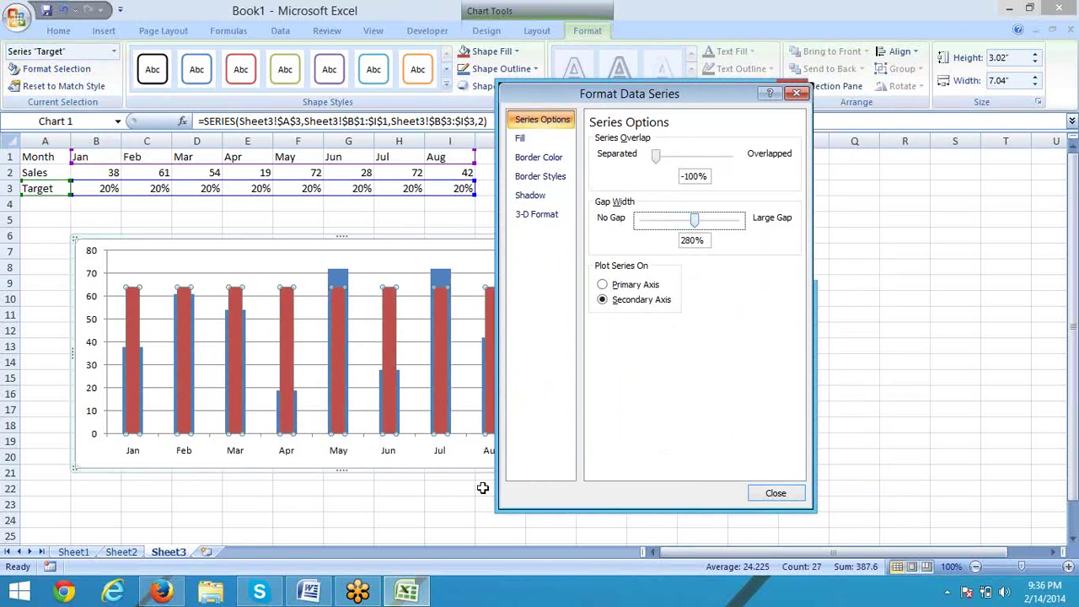
{"action": "left_click", "coordinate": [762, 499]}
{"action": "left_click", "coordinate": [518, 452]}
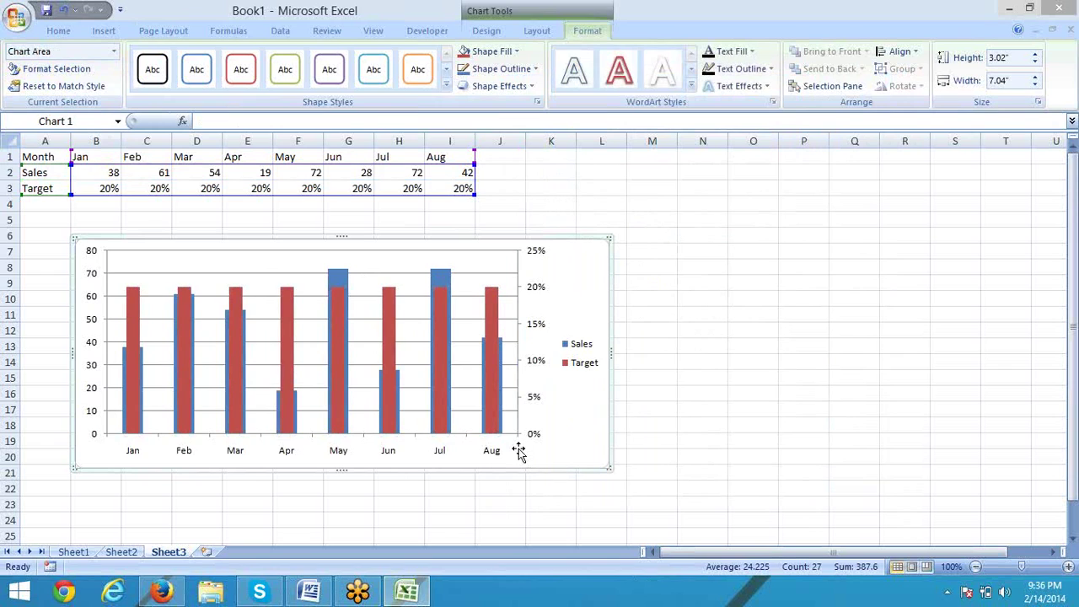
{"action": "left_click", "coordinate": [385, 341]}
Step: Change the Target series from columns to the first plain Line subtype
{"action": "right_click", "coordinate": [385, 343]}
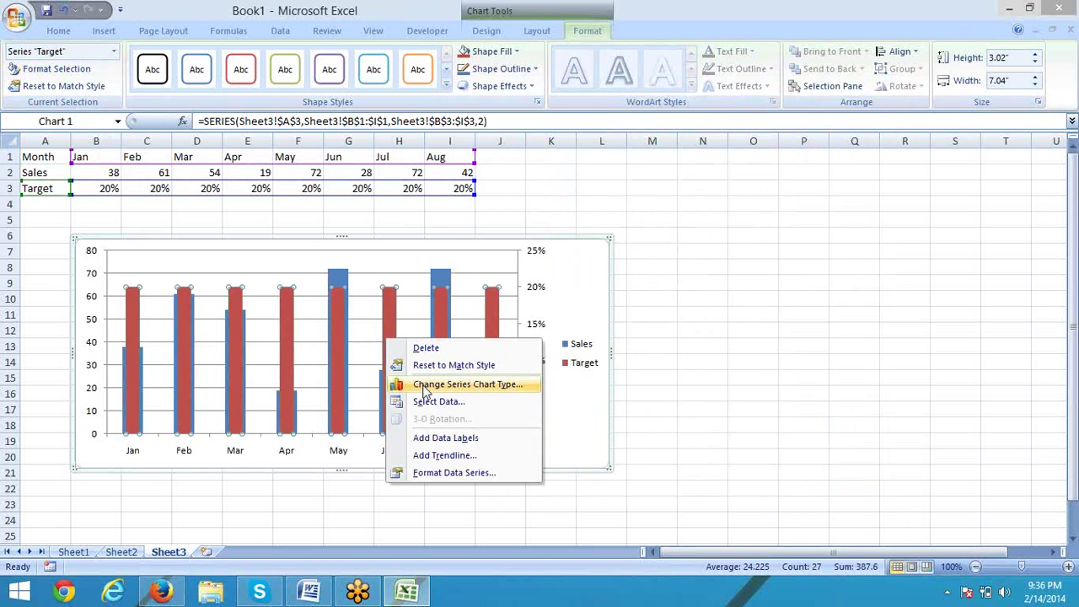
{"action": "left_click", "coordinate": [426, 388]}
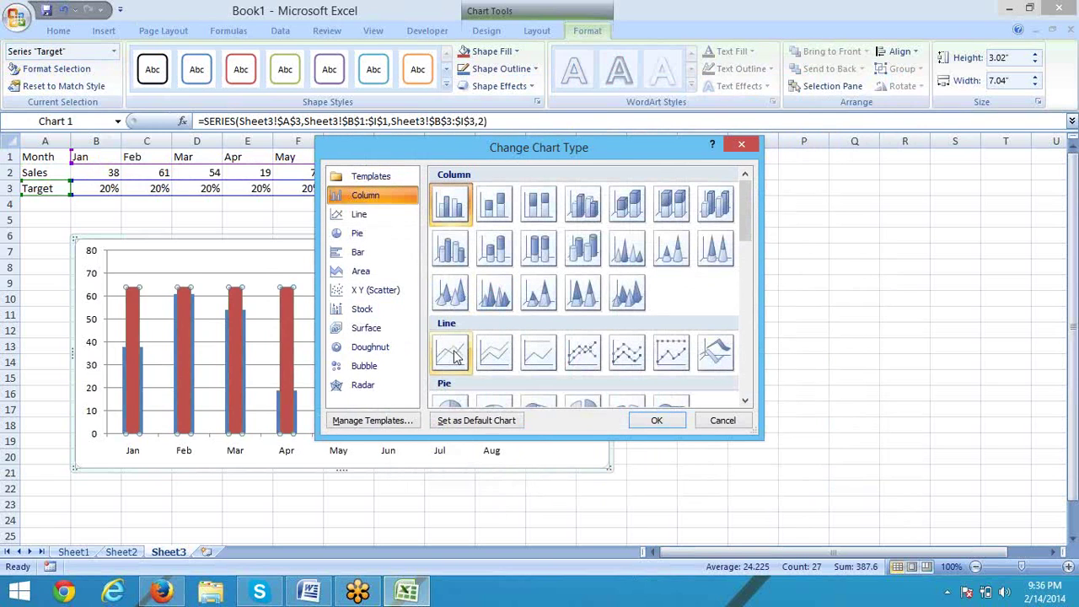
{"action": "left_click", "coordinate": [453, 357]}
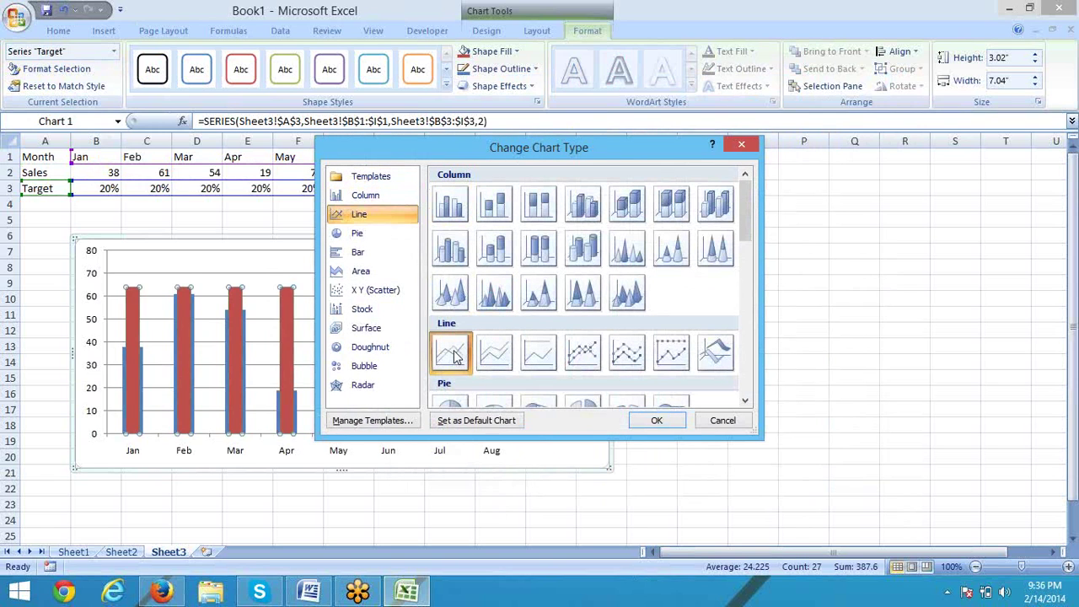
{"action": "left_click", "coordinate": [656, 421]}
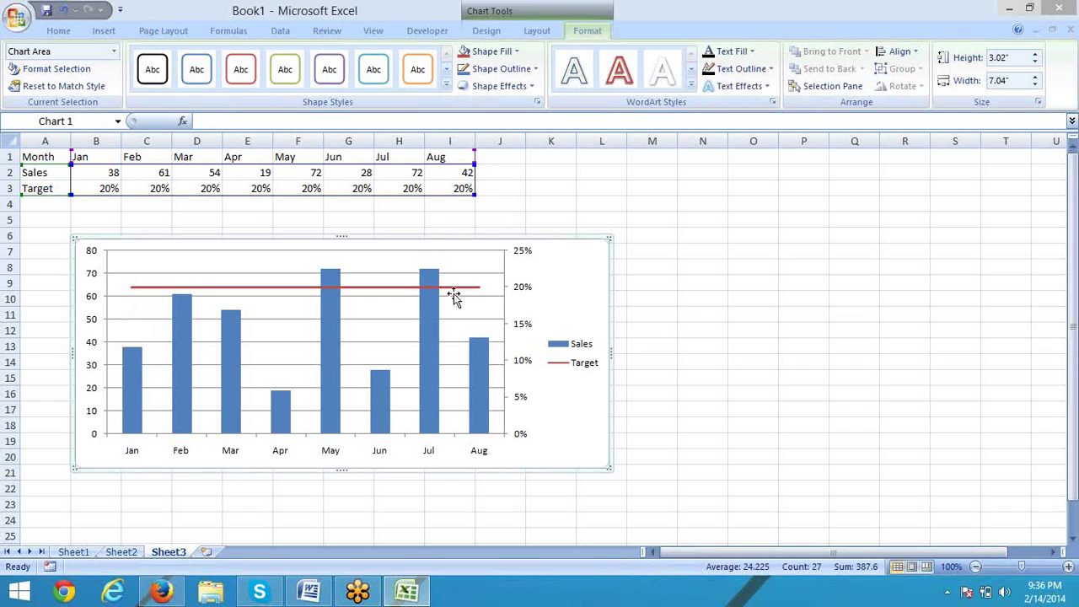
Step: Fix the primary vertical axis at minimum 0, maximum 100, major unit 10, minor unit Auto
{"action": "left_click", "coordinate": [91, 271]}
{"action": "right_click", "coordinate": [91, 271]}
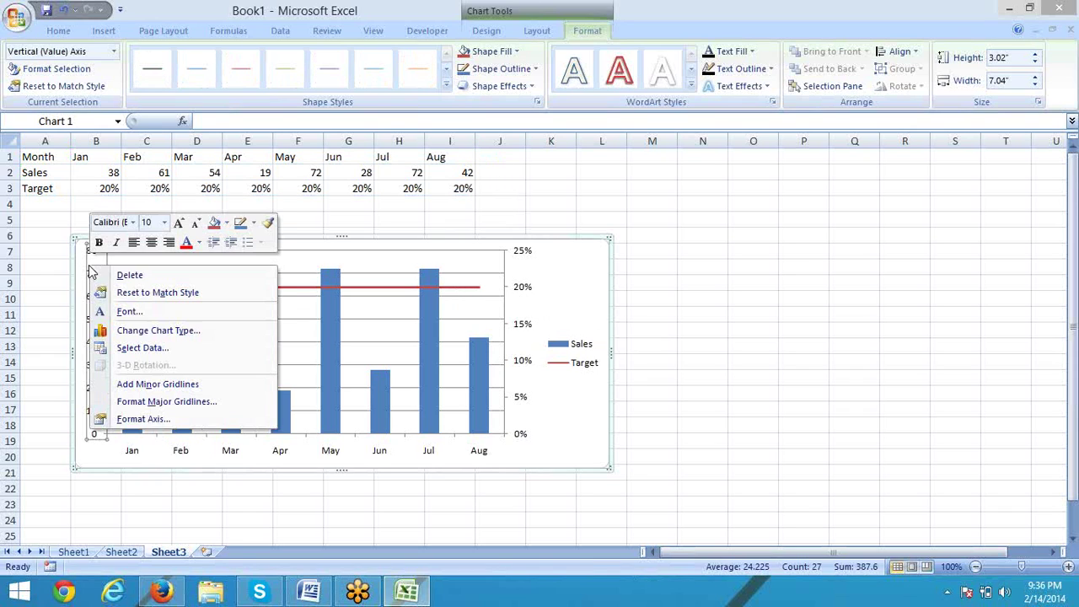
{"action": "left_click", "coordinate": [135, 419]}
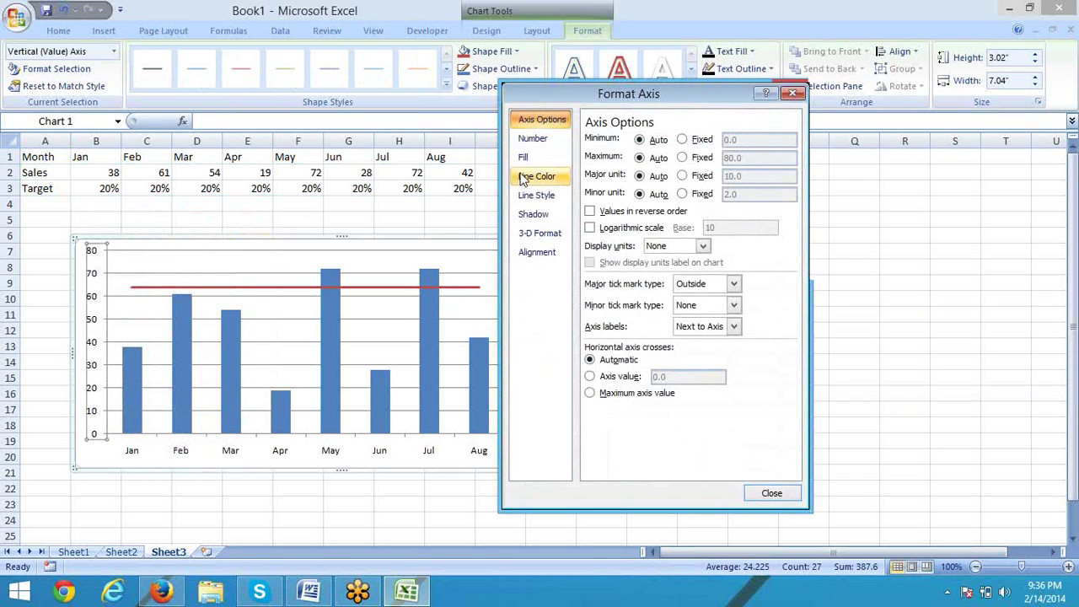
{"action": "left_click", "coordinate": [702, 141]}
{"action": "left_click", "coordinate": [702, 158]}
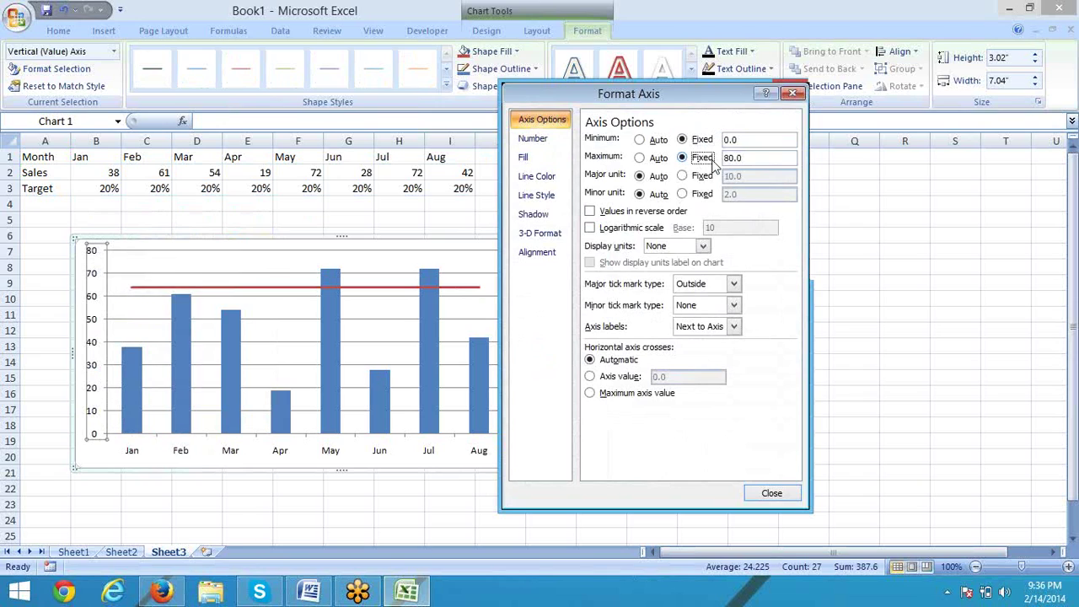
{"action": "left_click", "coordinate": [726, 159]}
{"action": "type", "text": "100.0"}
{"action": "left_click", "coordinate": [713, 176]}
{"action": "left_click", "coordinate": [704, 195]}
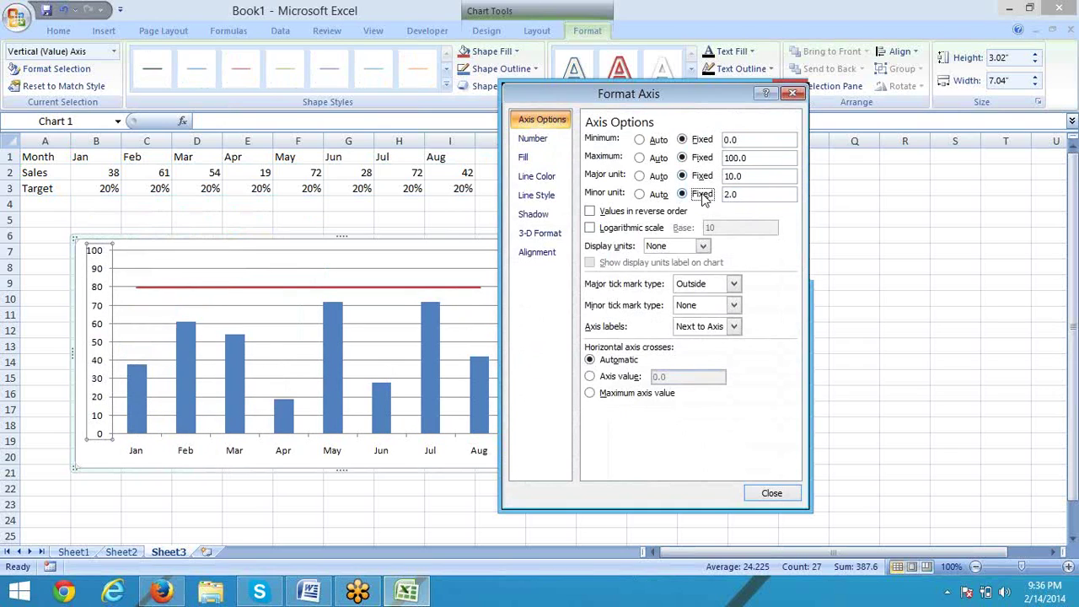
{"action": "left_click", "coordinate": [657, 195]}
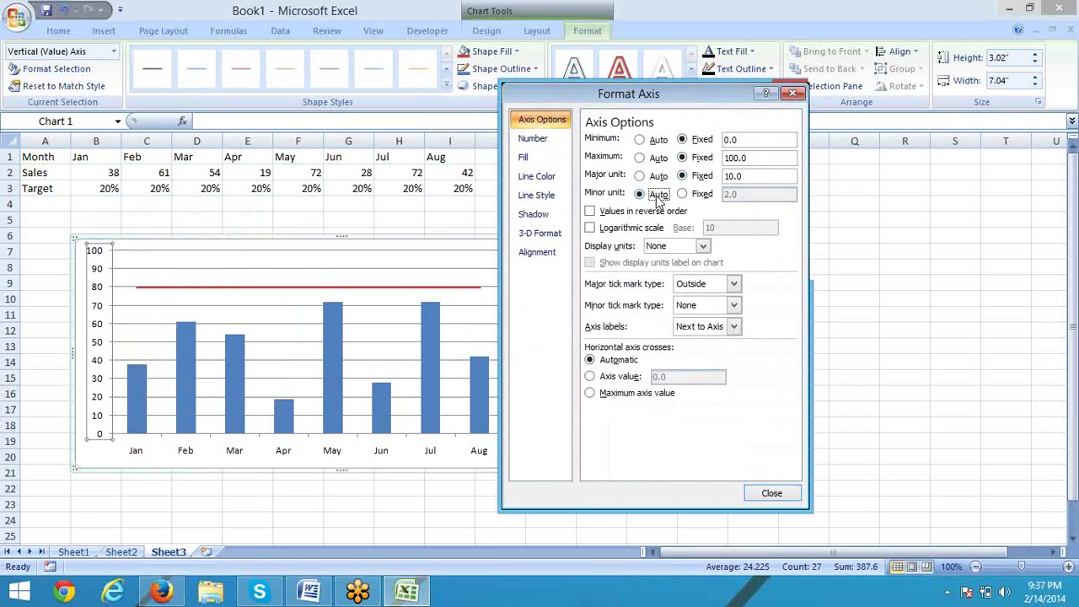
{"action": "left_click", "coordinate": [772, 494]}
{"action": "left_click", "coordinate": [524, 288]}
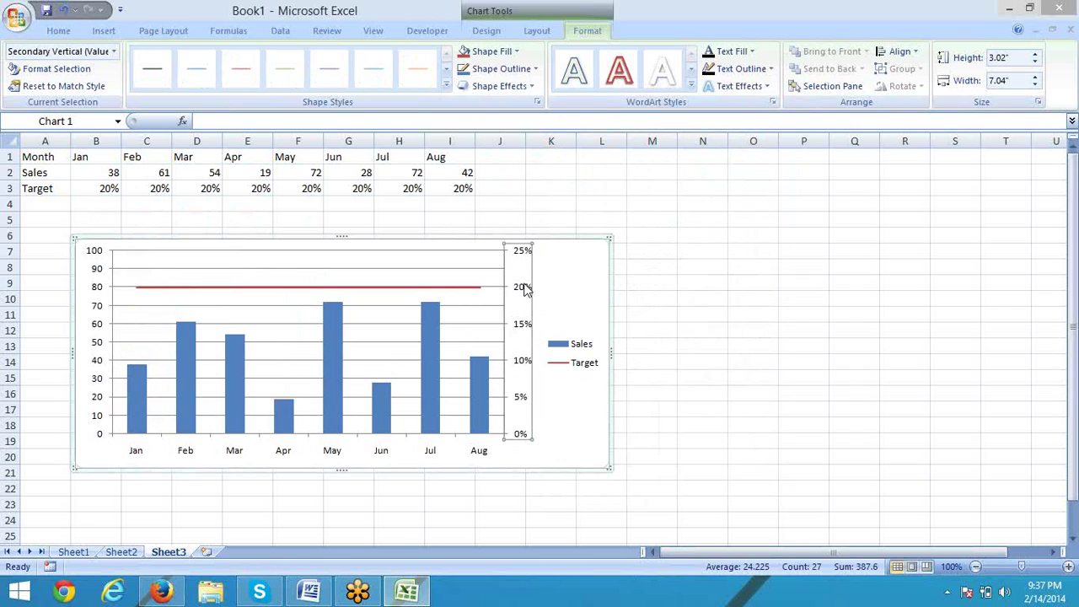
Step: Fix the secondary vertical axis at minimum 0, maximum 1 and major unit 0.10
{"action": "right_click", "coordinate": [524, 289]}
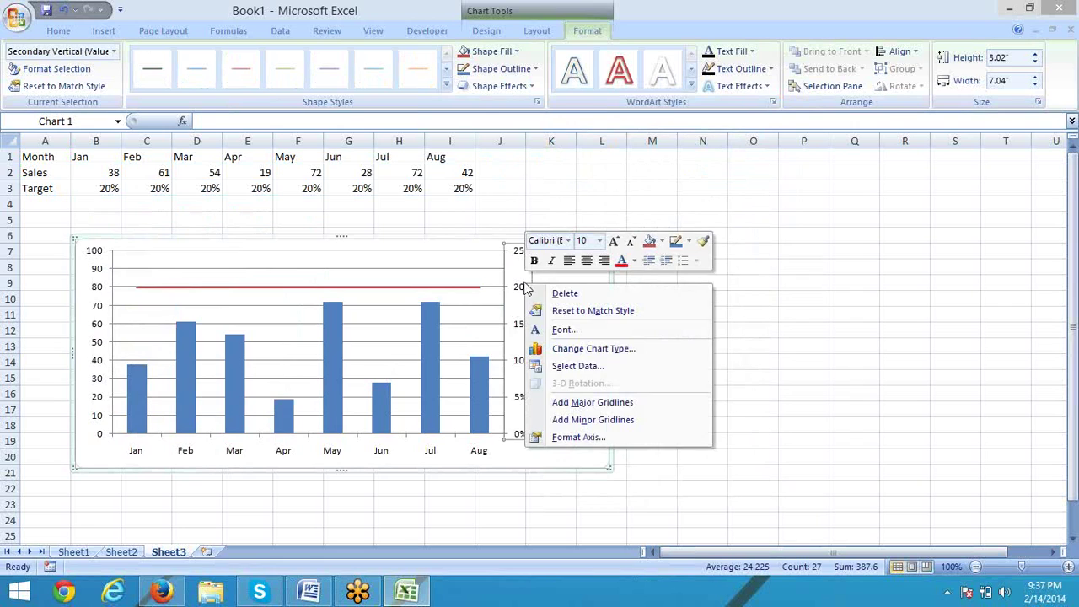
{"action": "left_click", "coordinate": [578, 437]}
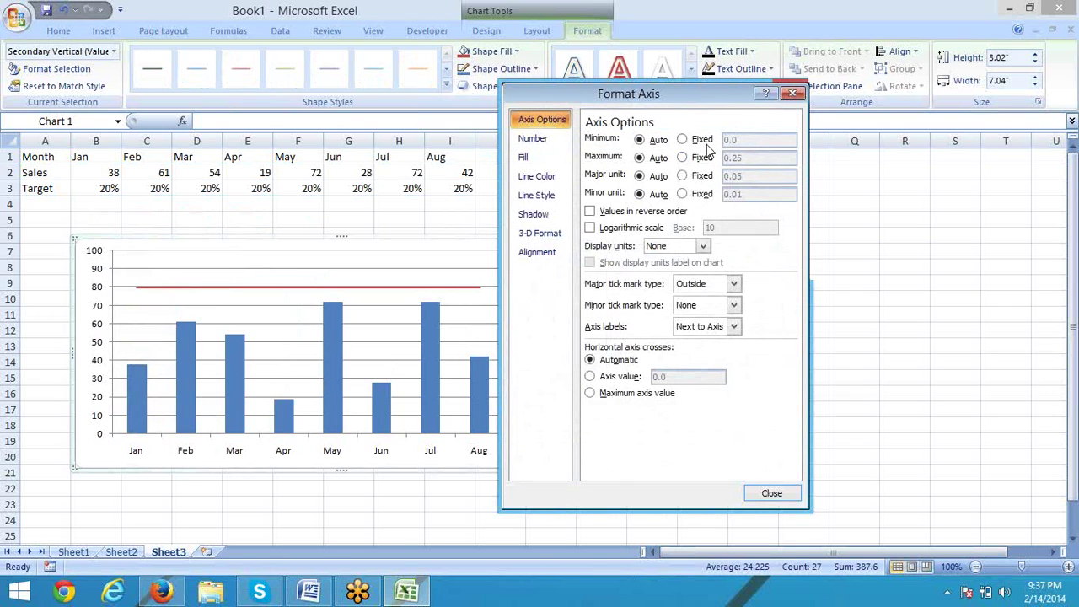
{"action": "left_click", "coordinate": [703, 140]}
{"action": "left_click", "coordinate": [703, 157]}
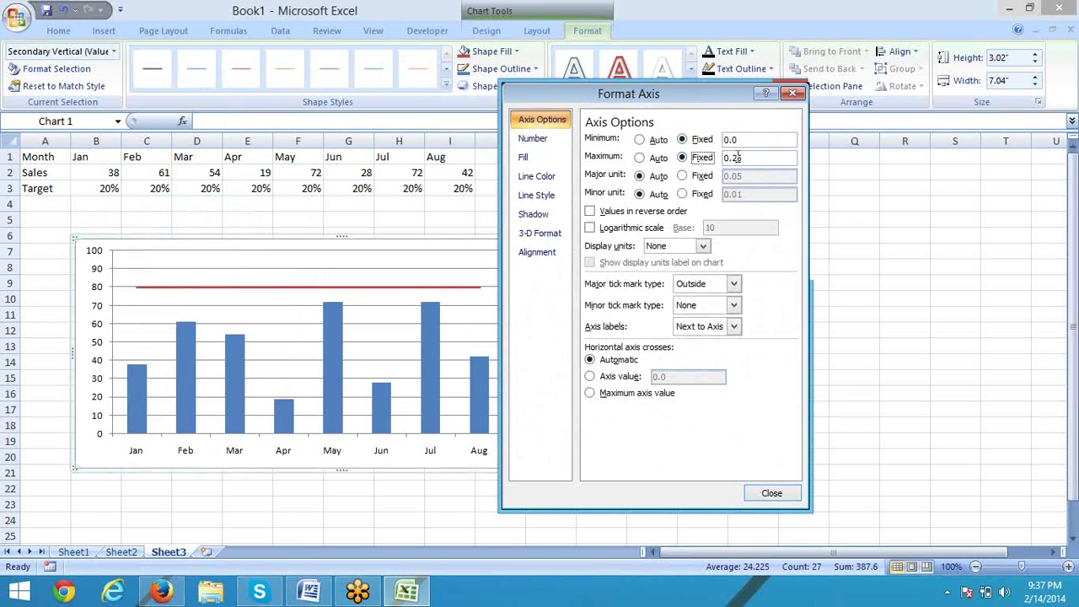
{"action": "left_click", "coordinate": [741, 157]}
{"action": "key", "text": "BackSpace"}
{"action": "key", "text": "BackSpace"}
{"action": "key", "text": "BackSpace"}
{"action": "key", "text": "BackSpace"}
{"action": "type", "text": "1"}
{"action": "left_click", "coordinate": [696, 177]}
{"action": "left_click", "coordinate": [746, 179]}
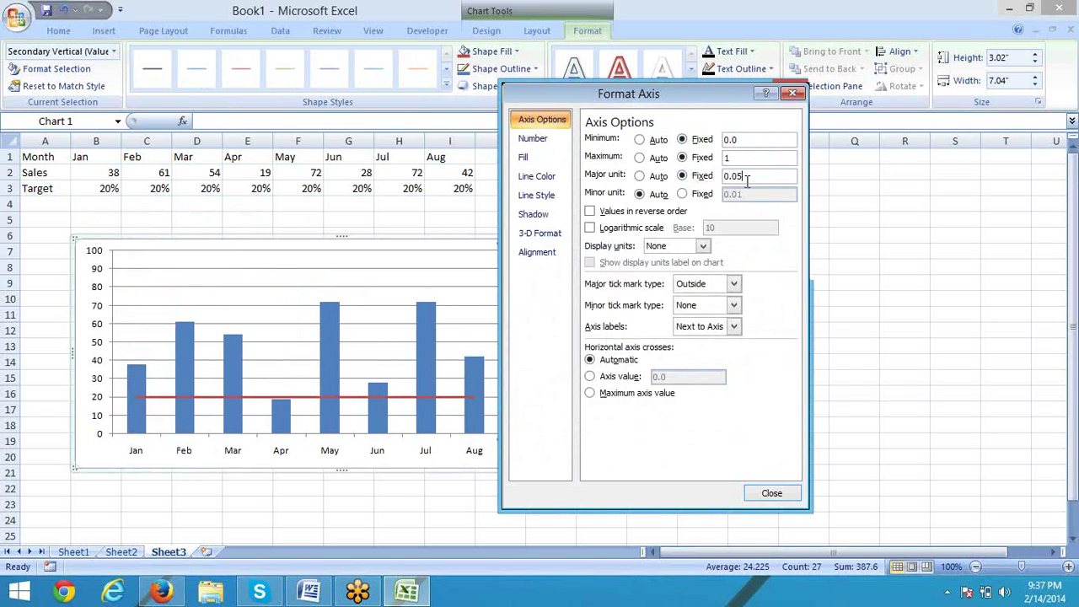
{"action": "key", "text": "BackSpace"}
{"action": "key", "text": "BackSpace"}
{"action": "type", "text": "1"}
{"action": "type", "text": "0"}
{"action": "left_click", "coordinate": [772, 495]}
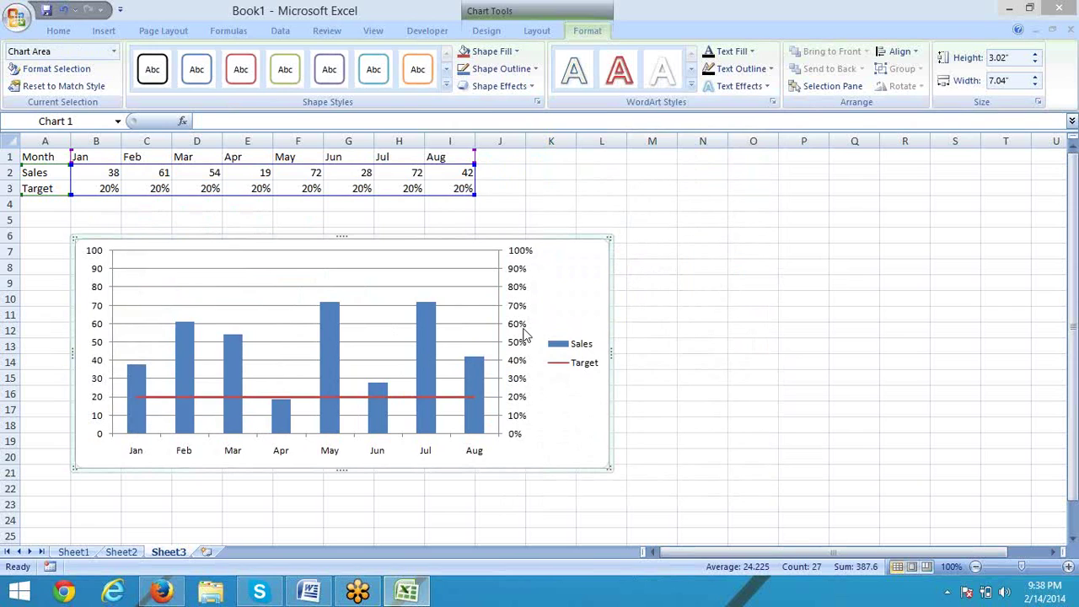
Step: On a new worksheet, head A1 with Bank and fill month headers Jan through Jun across row 1
{"action": "left_click", "coordinate": [208, 549]}
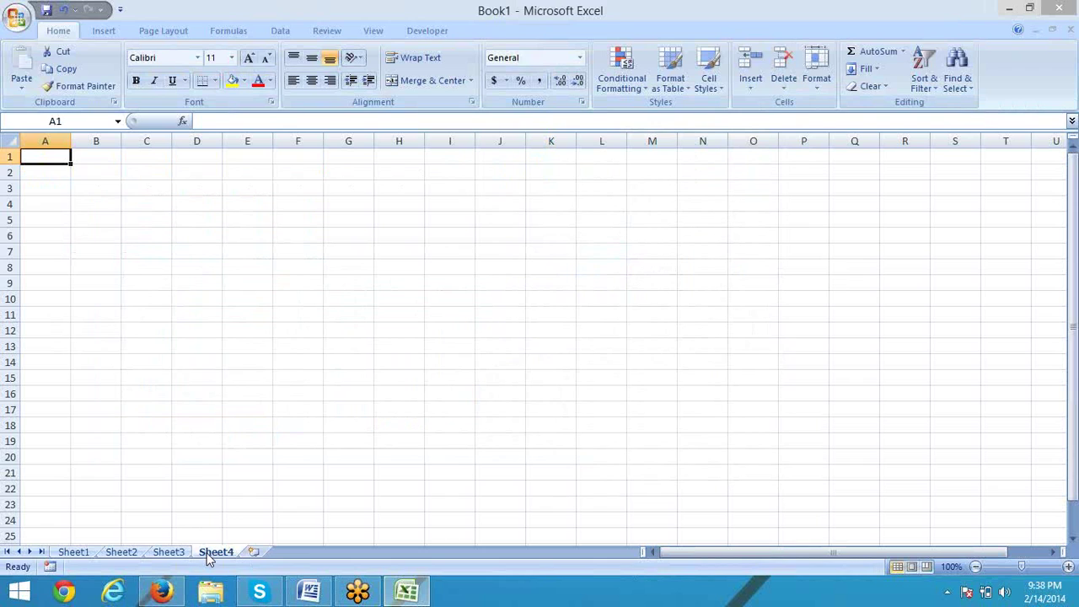
{"action": "type", "text": "Na"}
{"action": "key", "text": "BackSpace"}
{"action": "key", "text": "BackSpace"}
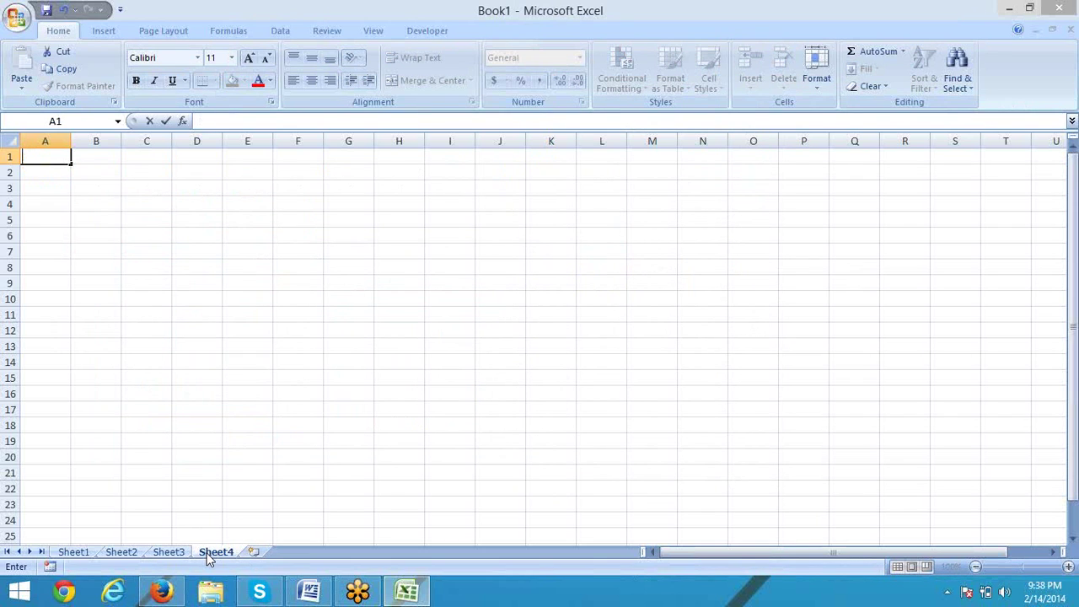
{"action": "type", "text": "Ba"}
{"action": "type", "text": "nk"}
{"action": "key", "text": "Tab"}
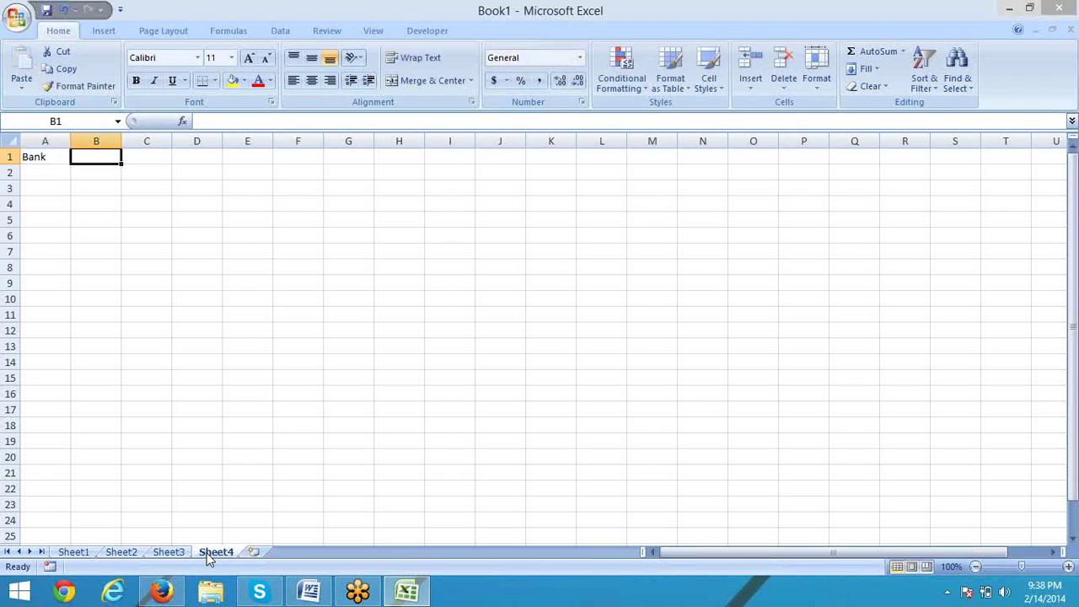
{"action": "type", "text": "Ja"}
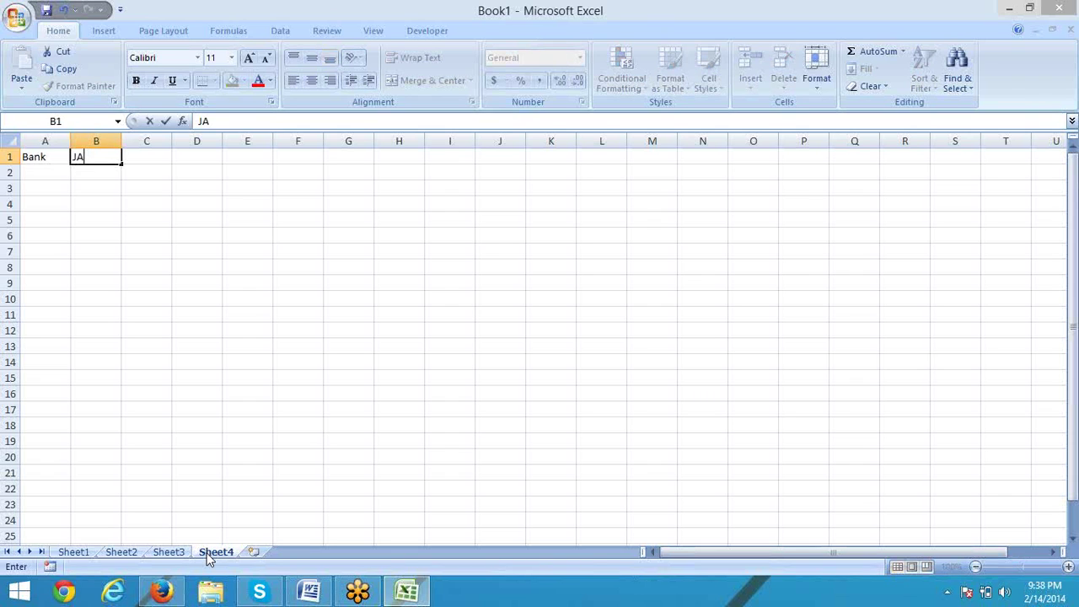
{"action": "type", "text": "n"}
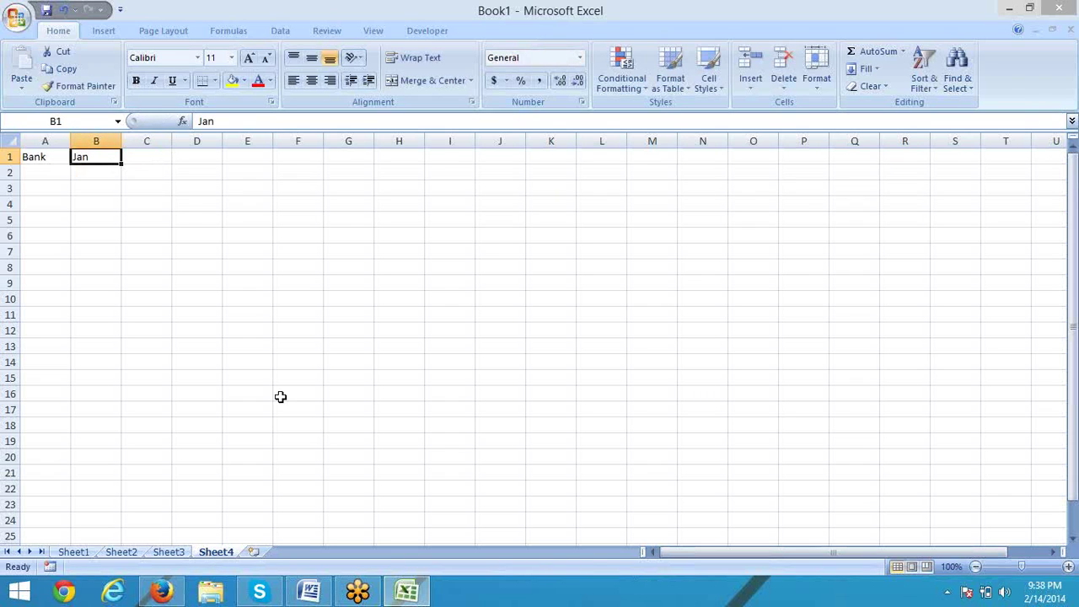
{"action": "left_click_drag", "start_coordinate": [123, 165], "coordinate": [385, 170]}
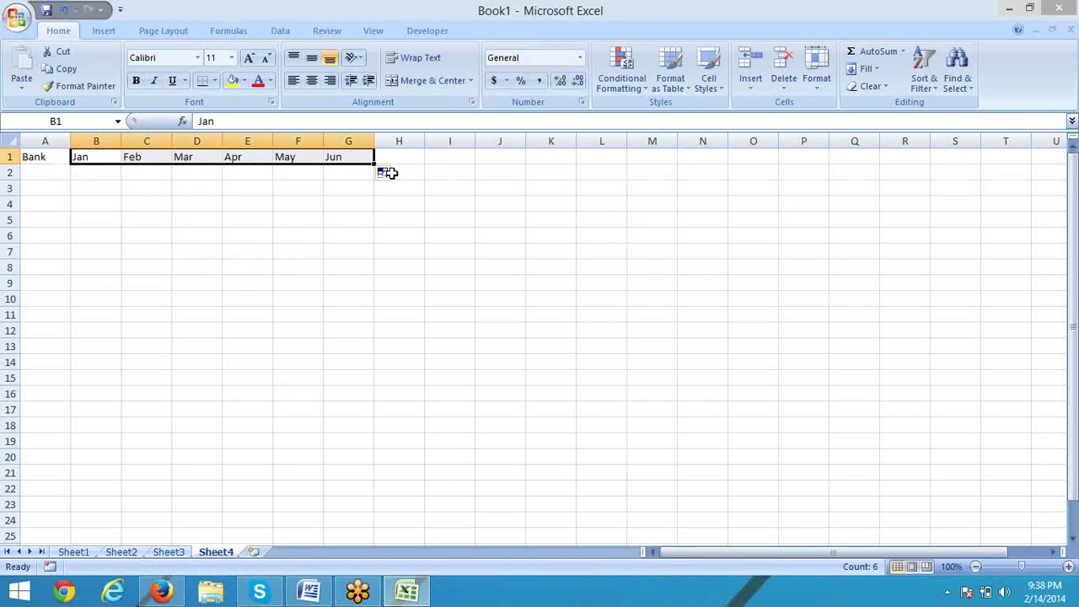
Step: List the banks IDBI, ICICI, CITI, PNB and SBI in A2:A6
{"action": "key", "text": "ctrl+Home"}
{"action": "key", "text": "Down"}
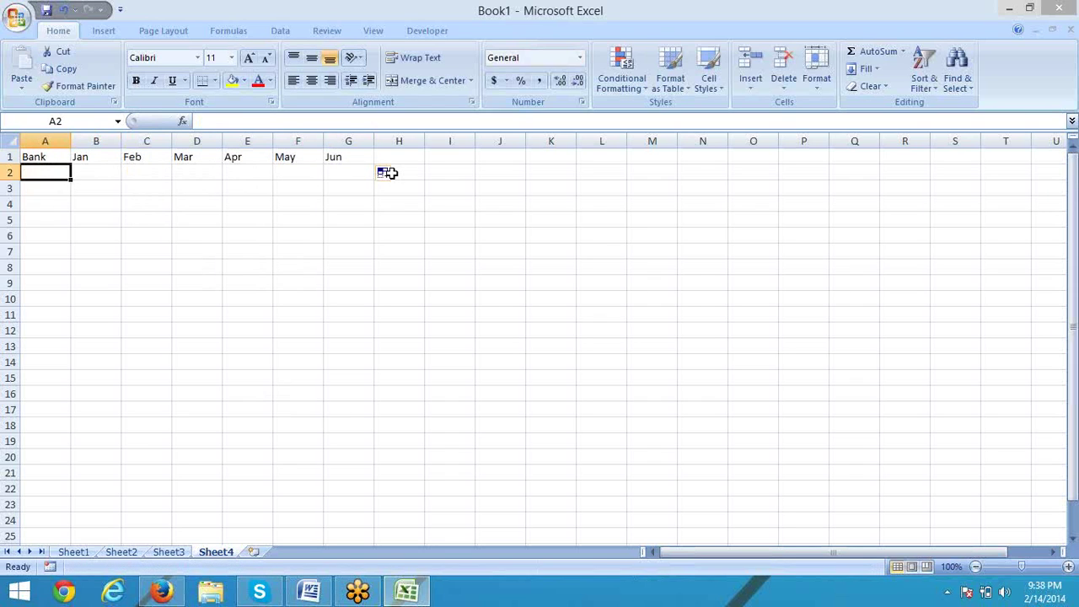
{"action": "type", "text": "I"}
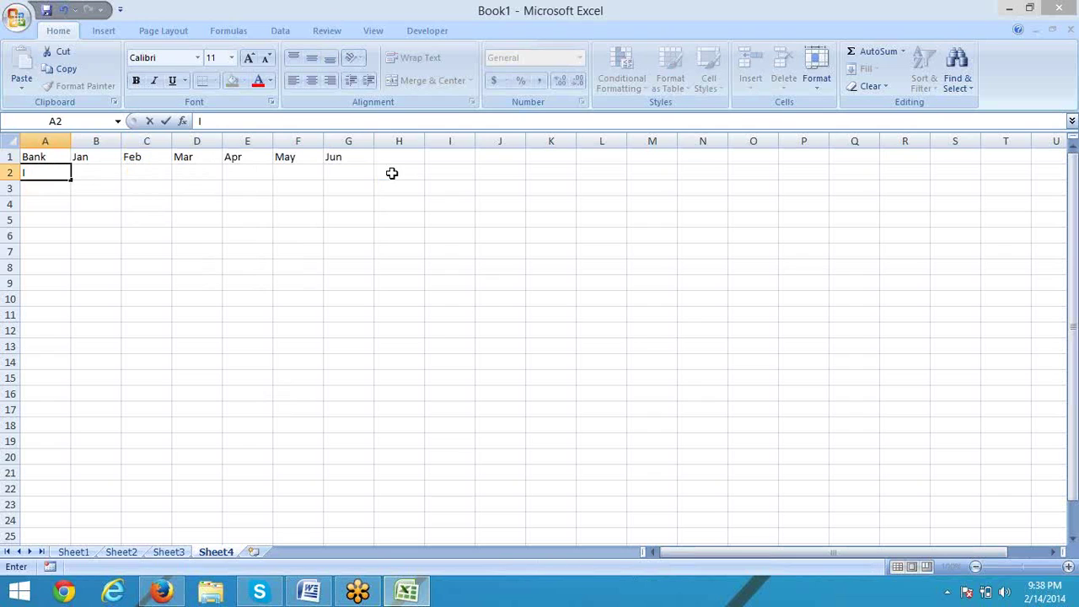
{"action": "type", "text": "D"}
{"action": "type", "text": "BI"}
{"action": "key", "text": "Return"}
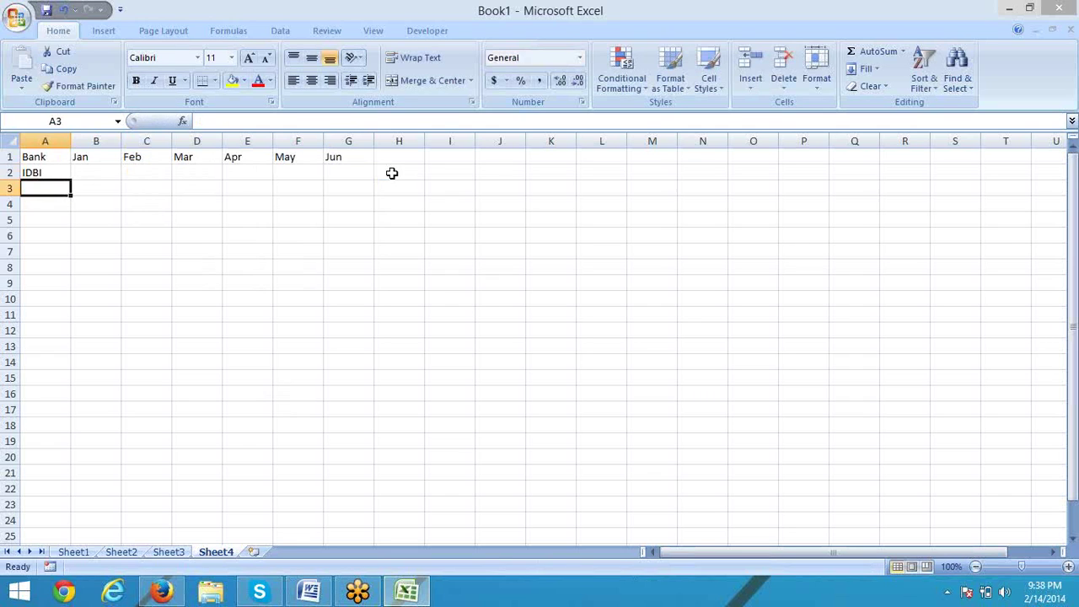
{"action": "type", "text": "ICIC"}
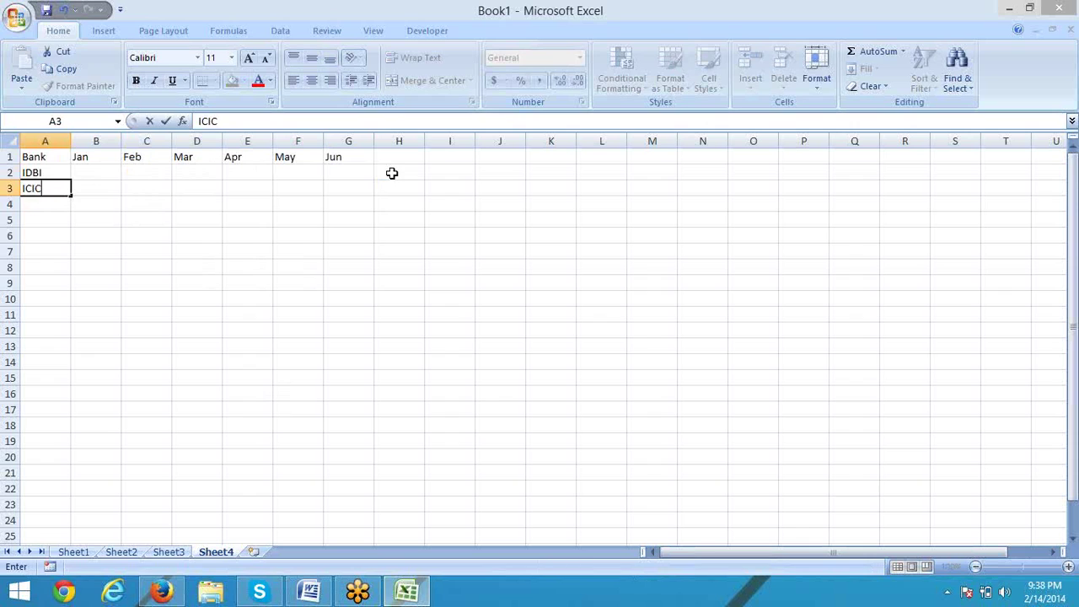
{"action": "type", "text": "I"}
{"action": "key", "text": "Return"}
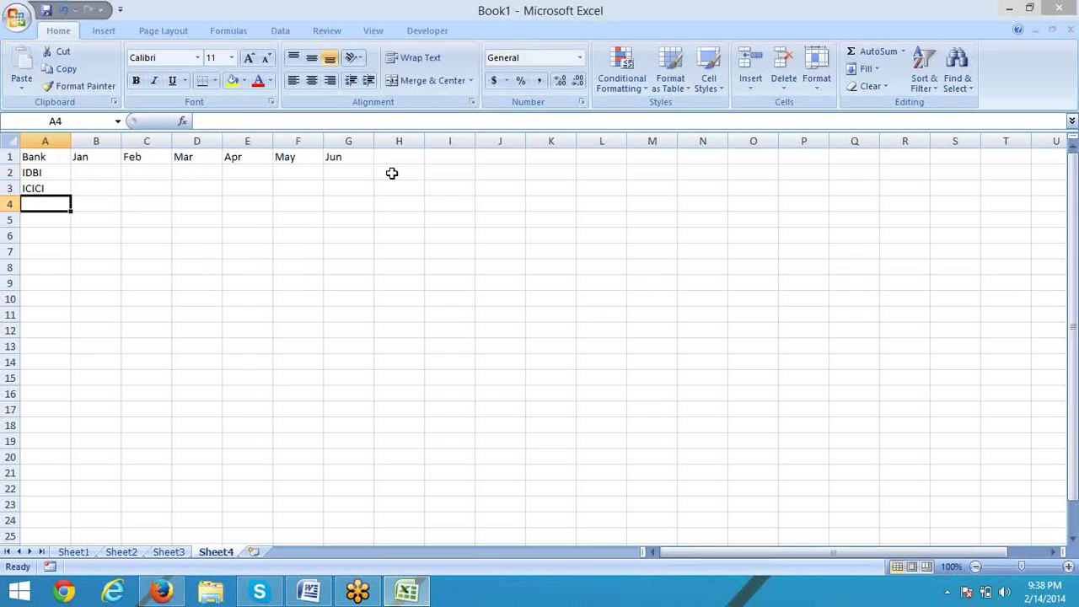
{"action": "type", "text": "CIT"}
{"action": "key", "text": "Return"}
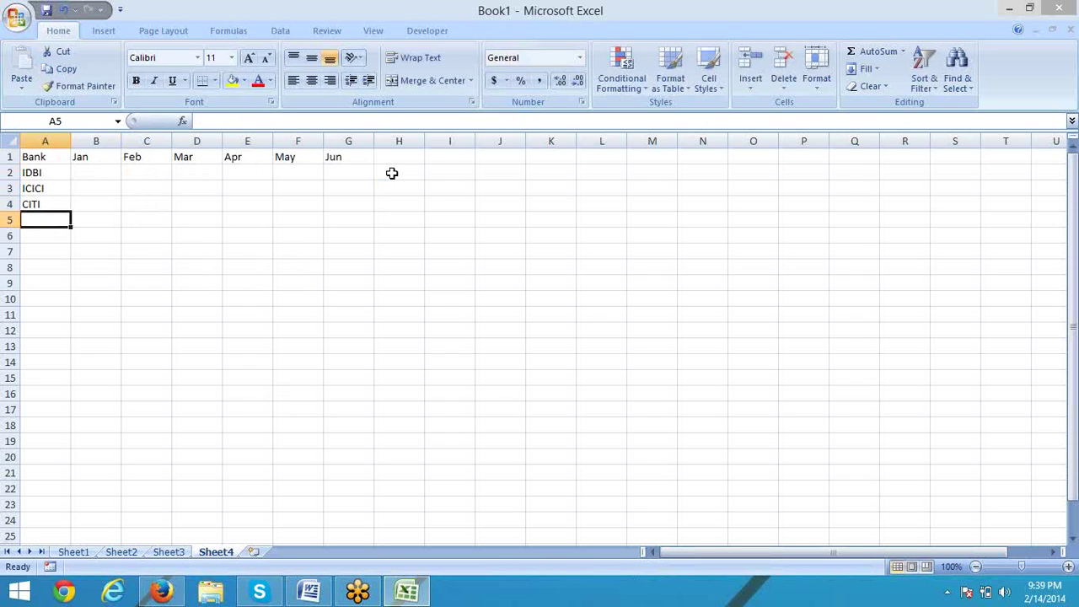
{"action": "type", "text": "PNB"}
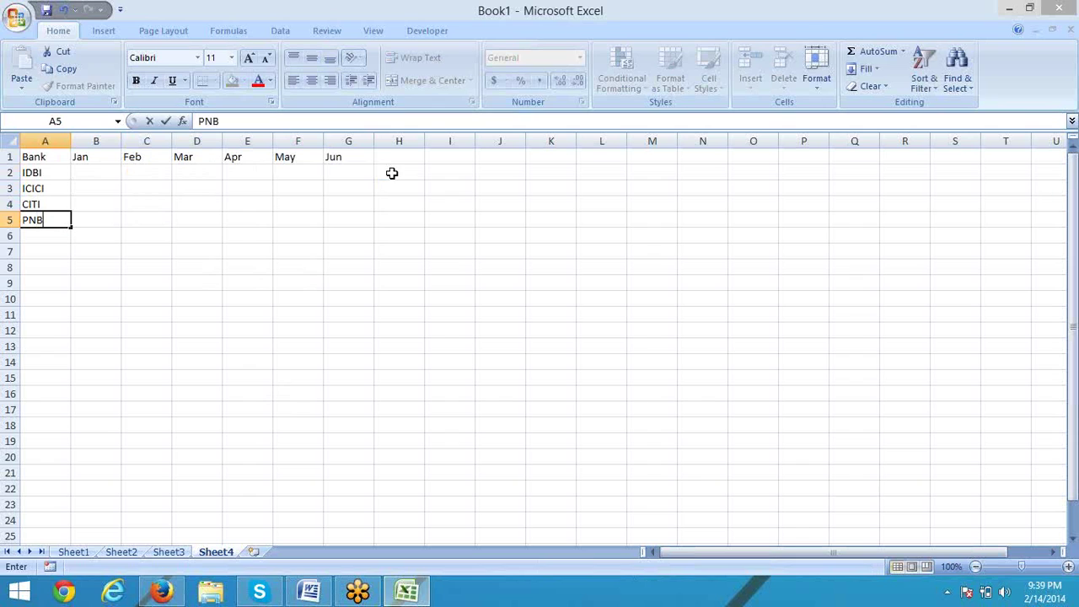
{"action": "key", "text": "Return"}
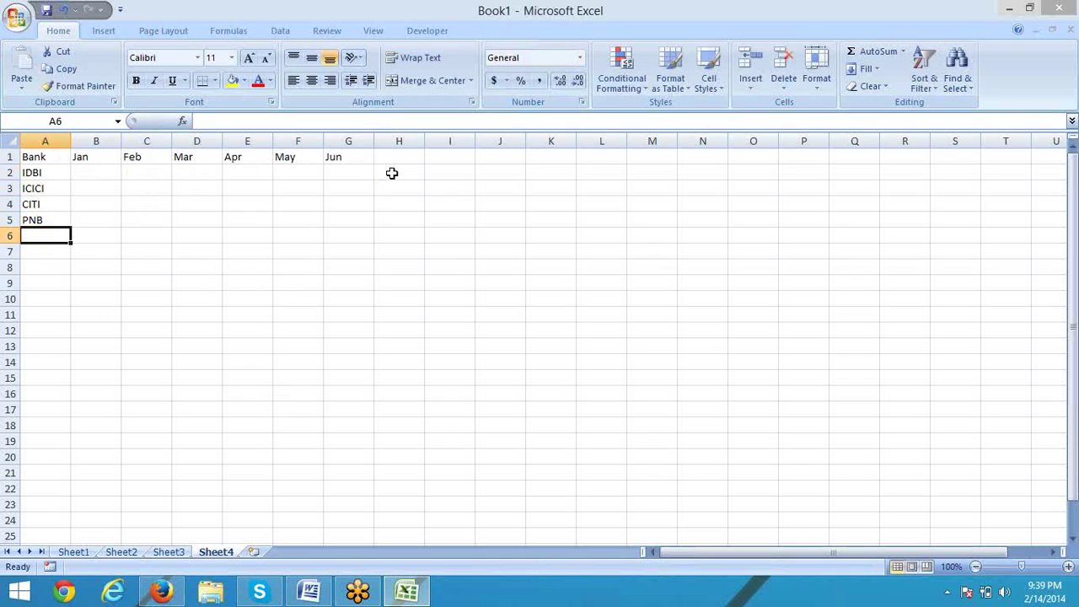
{"action": "type", "text": "SBI"}
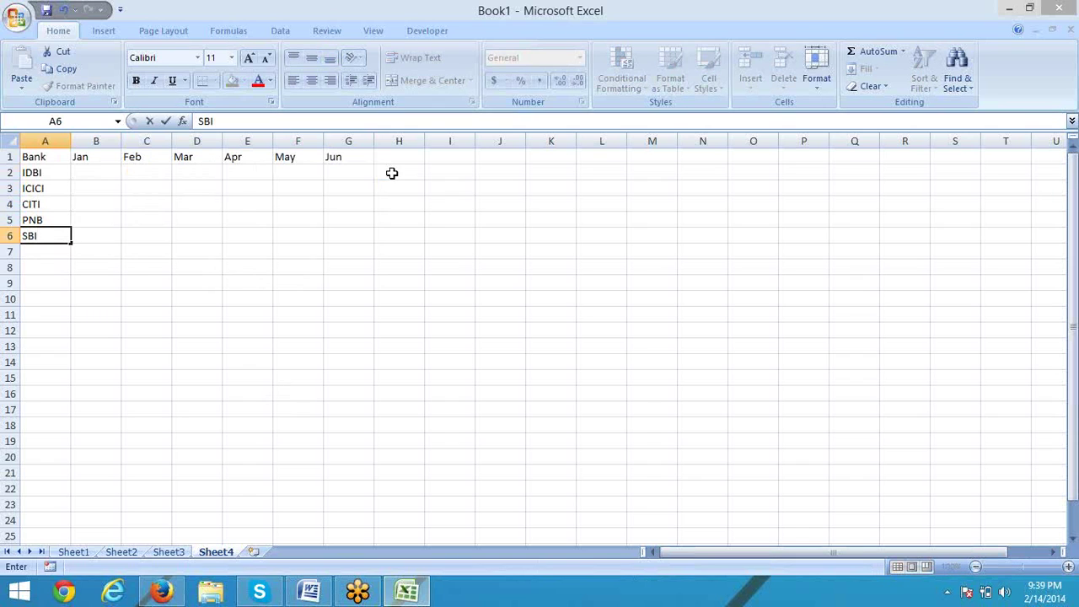
{"action": "key", "text": "Return"}
{"action": "key", "text": "Up"}
{"action": "key", "text": "Up"}
Step: Enter =RANDBETWEEN(10,90) in cell B2
{"action": "key", "text": "ctrl+Home"}
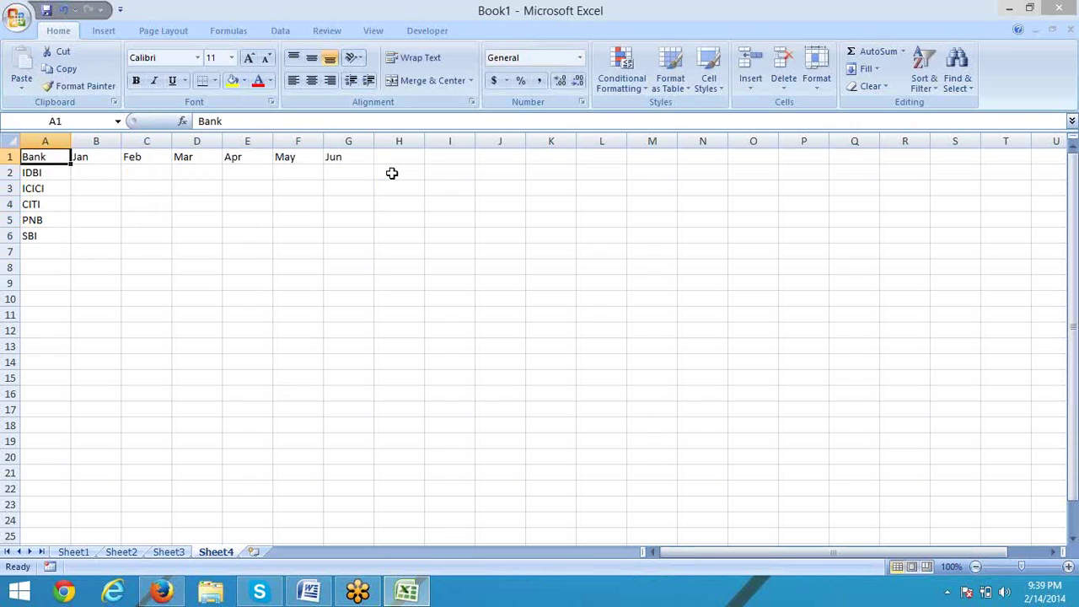
{"action": "key", "text": "Right"}
{"action": "key", "text": "Down"}
{"action": "type", "text": "=ra"}
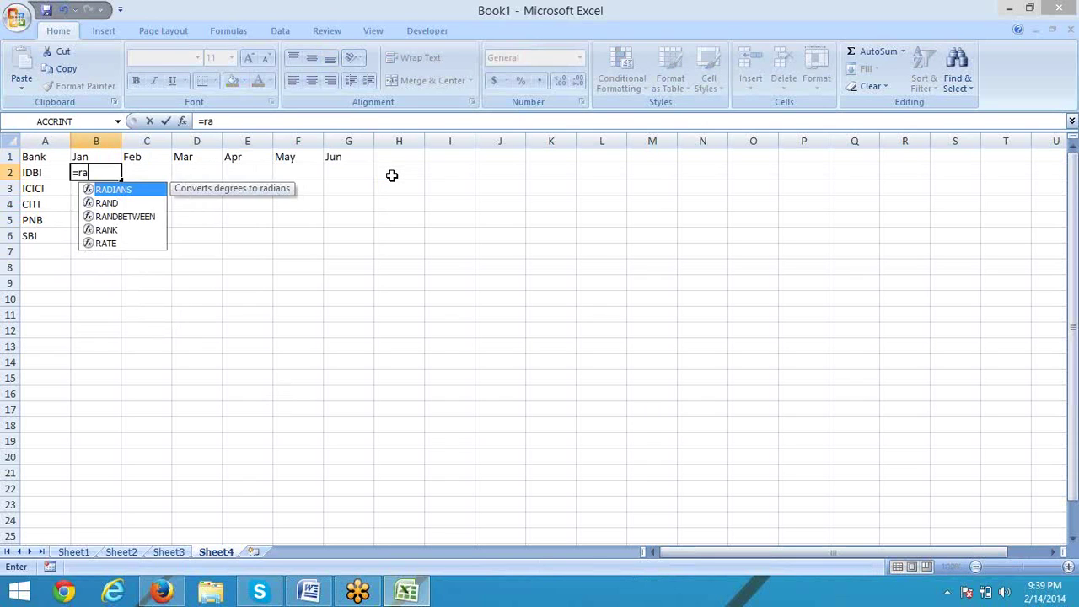
{"action": "key", "text": "Down"}
{"action": "key", "text": "Down"}
{"action": "key", "text": "Tab"}
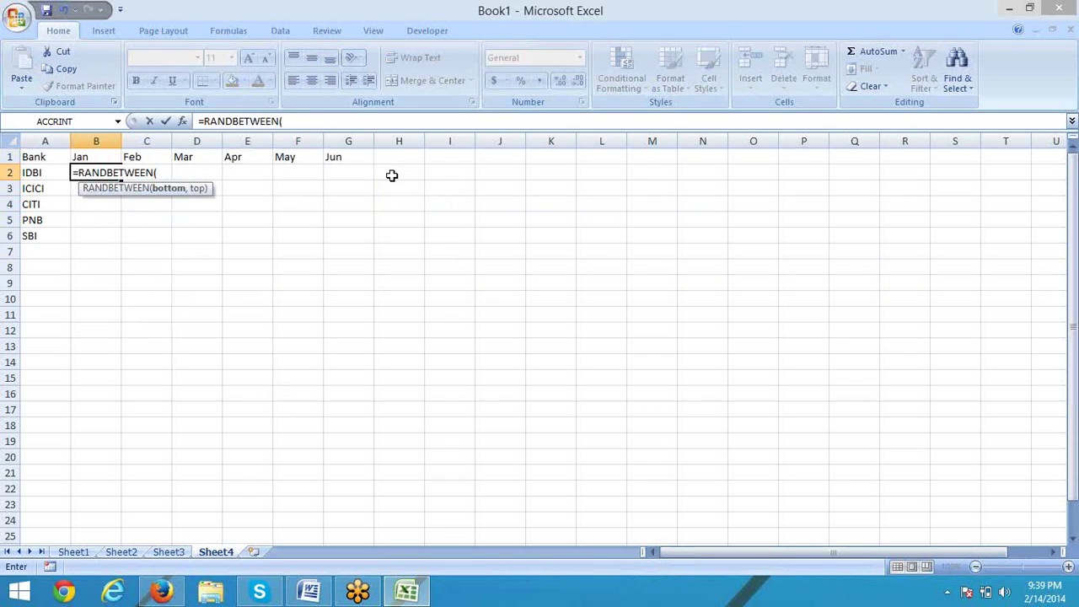
{"action": "type", "text": "10,90"}
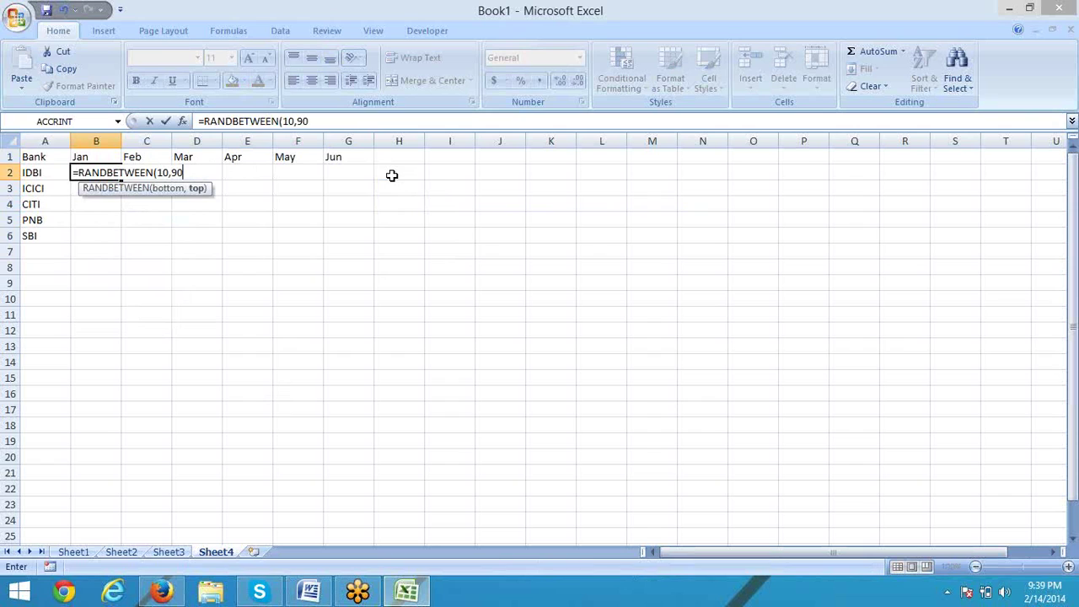
{"action": "key", "text": "ctrl+Return"}
Step: Fill the B2 formula across and down through B2:G6, then select the whole bank table
{"action": "key", "text": "shift+Right"}
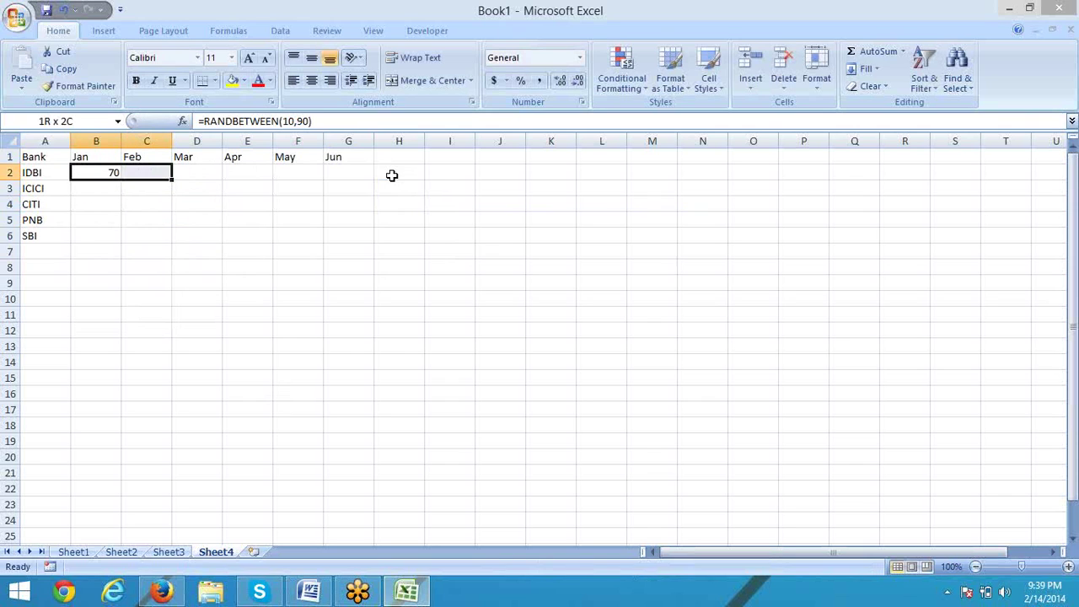
{"action": "key", "text": "shift+Right"}
{"action": "key", "text": "shift+Right"}
{"action": "key", "text": "shift+Right"}
{"action": "key", "text": "shift+Right"}
{"action": "key", "text": "shift+Down"}
{"action": "key", "text": "shift+Down"}
{"action": "key", "text": "shift+Down"}
{"action": "key", "text": "shift+Down"}
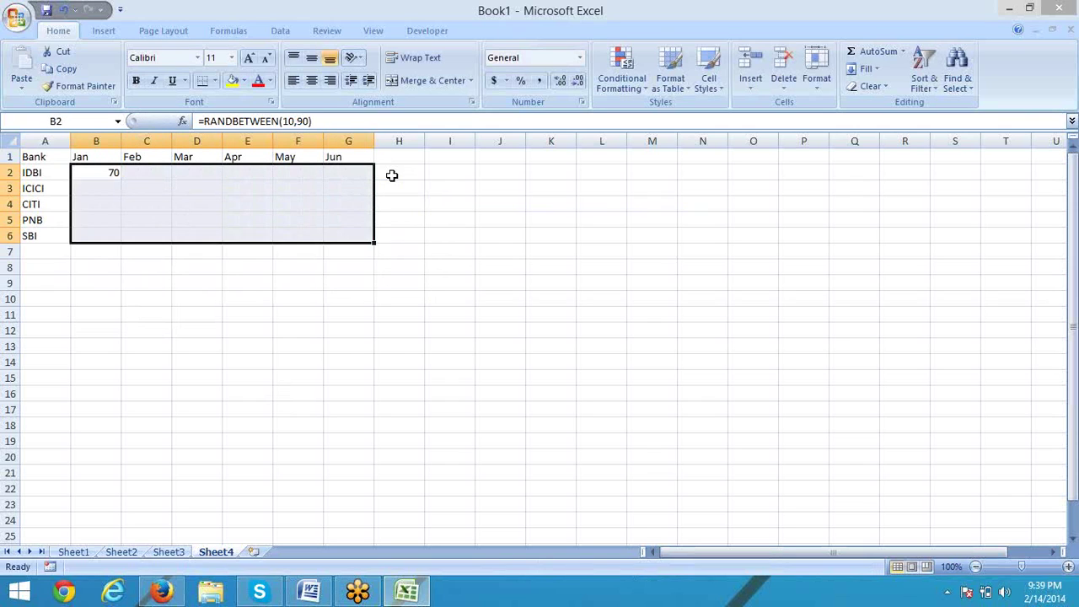
{"action": "key", "text": "ctrl+r"}
{"action": "key", "text": "ctrl+d"}
{"action": "key", "text": "Up"}
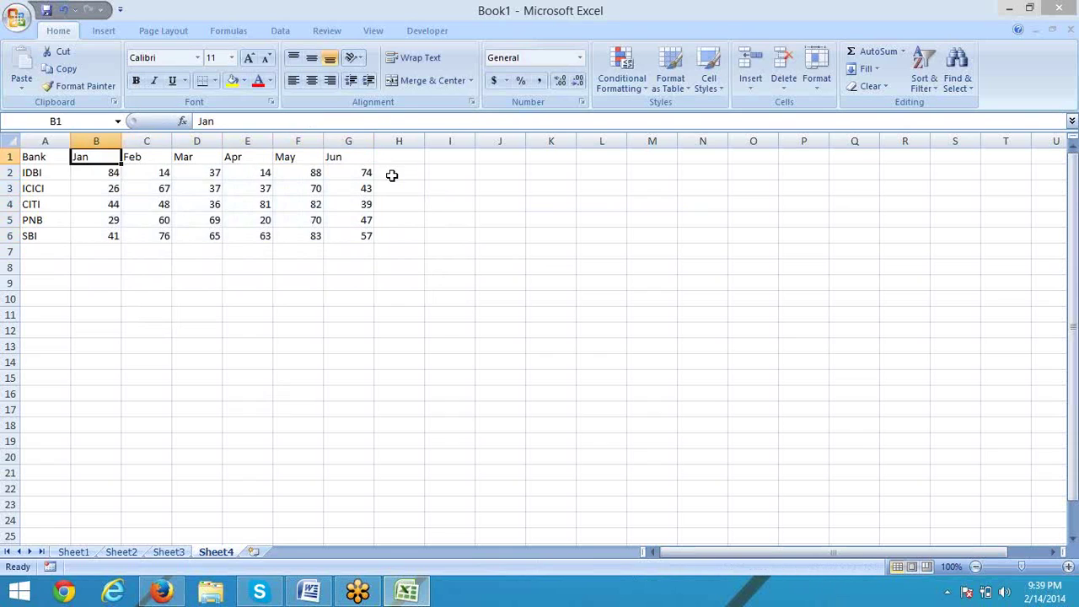
{"action": "key", "text": "Left"}
{"action": "key", "text": "ctrl+shift+Right"}
{"action": "key", "text": "ctrl+shift+Down"}
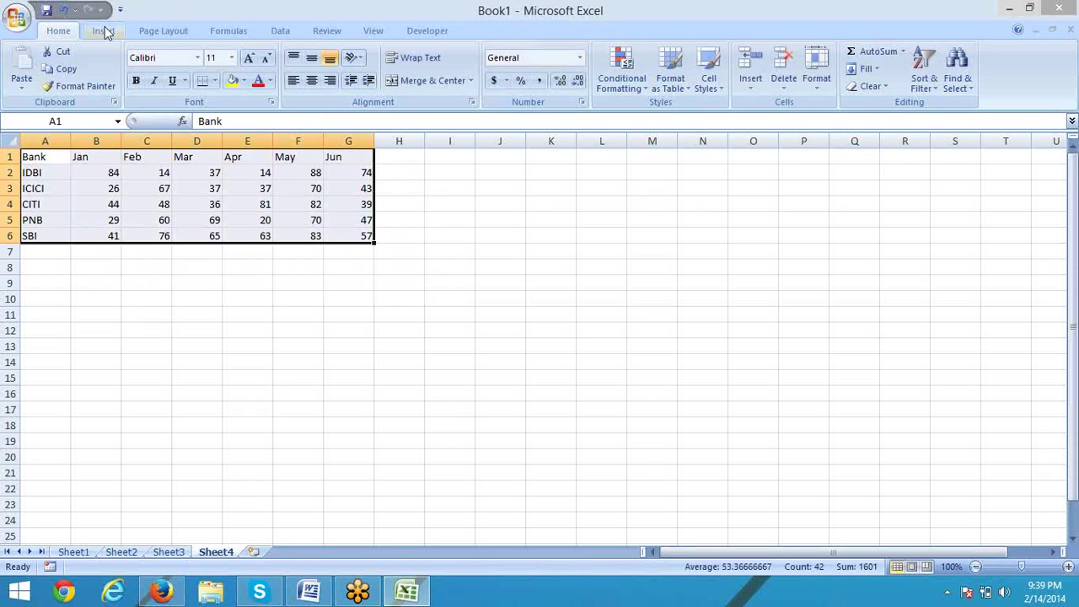
Step: Insert a clustered column chart of the bank table, move it below the data and widen it
{"action": "left_click", "coordinate": [105, 31]}
{"action": "left_click", "coordinate": [261, 82]}
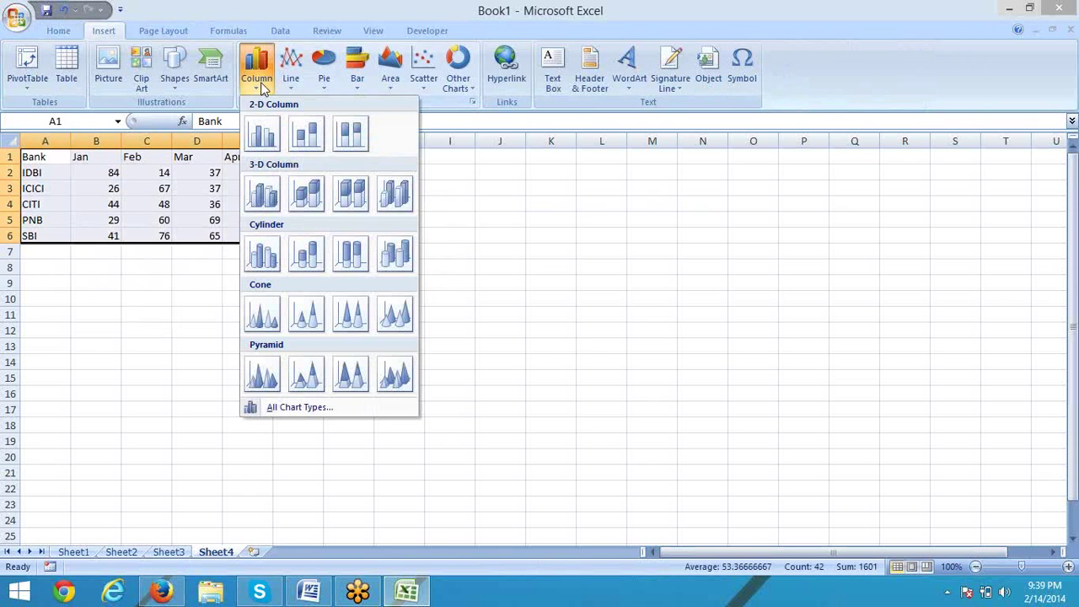
{"action": "left_click", "coordinate": [263, 140]}
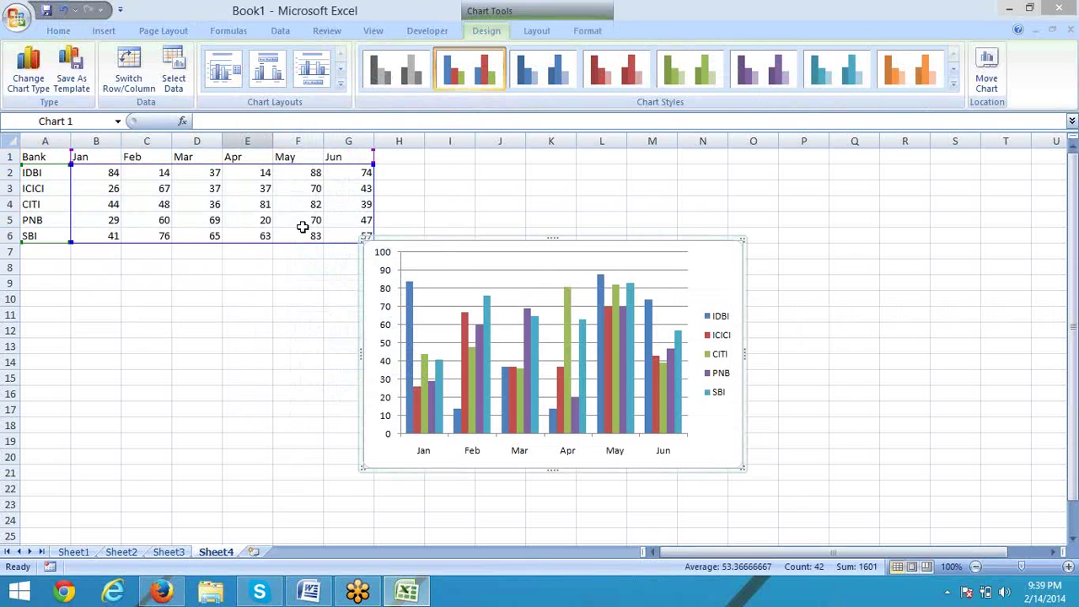
{"action": "left_click_drag", "start_coordinate": [363, 271], "coordinate": [69, 289]}
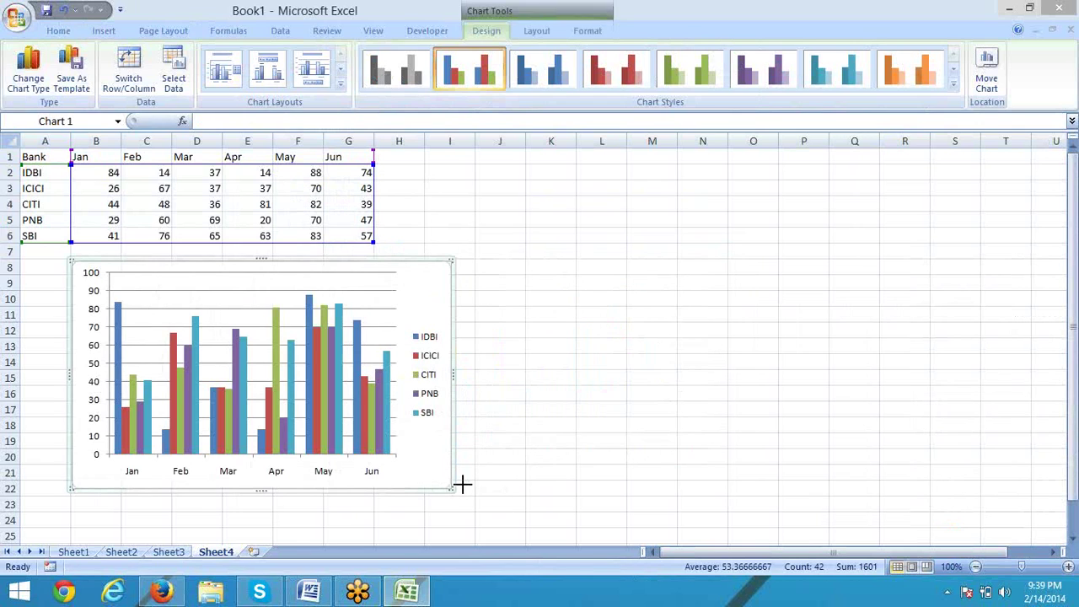
{"action": "left_click_drag", "start_coordinate": [451, 487], "coordinate": [789, 480]}
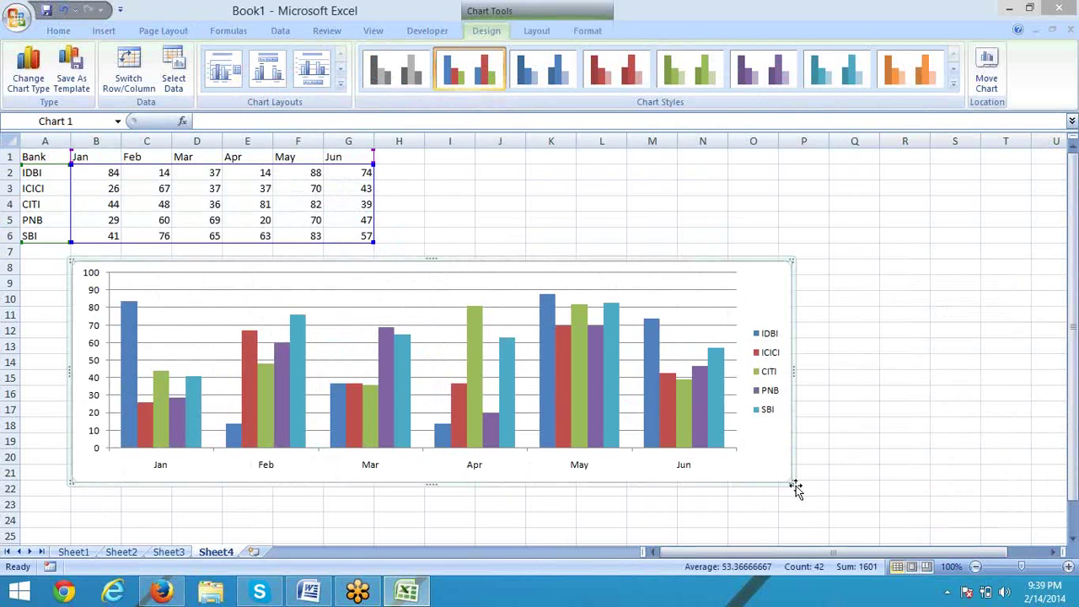
{"action": "left_click_drag", "start_coordinate": [790, 481], "coordinate": [826, 489]}
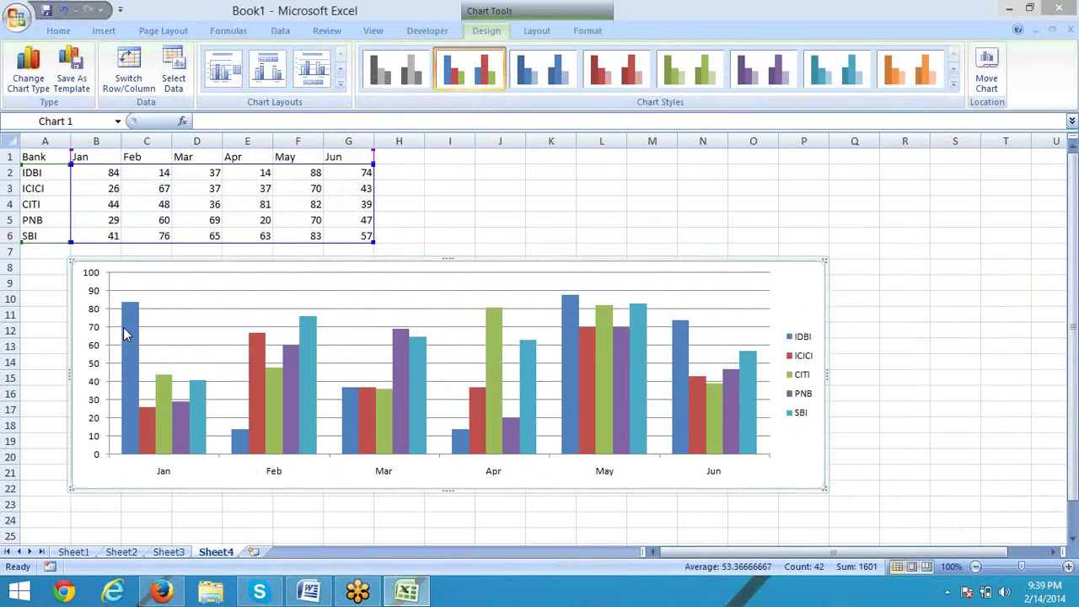
Step: Add data labels to the IDBI bars and delete the chart's gridlines
{"action": "mouse_move", "coordinate": [131, 333]}
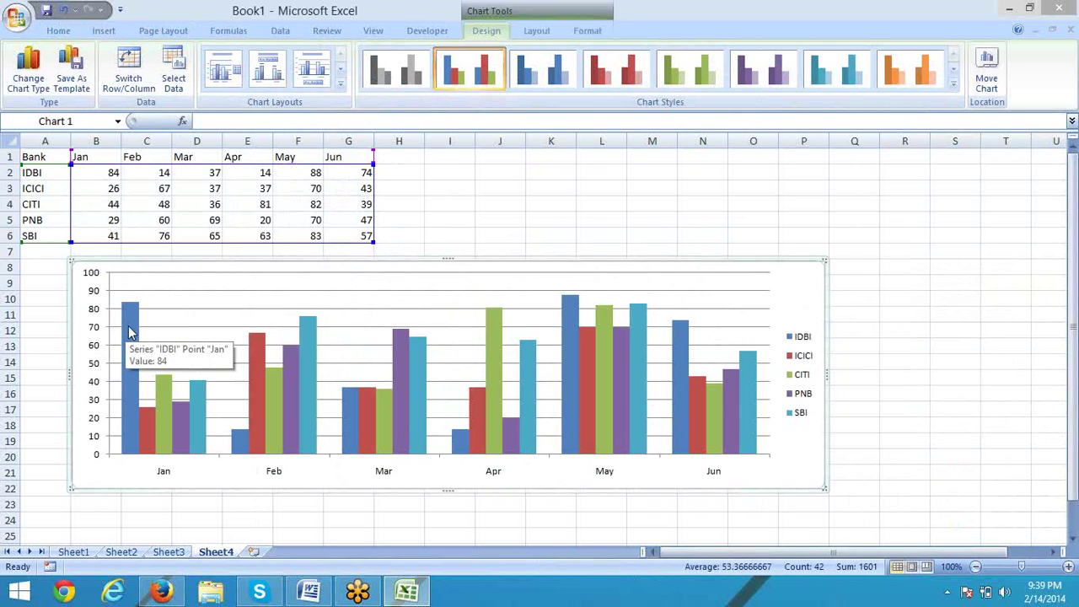
{"action": "right_click", "coordinate": [131, 332]}
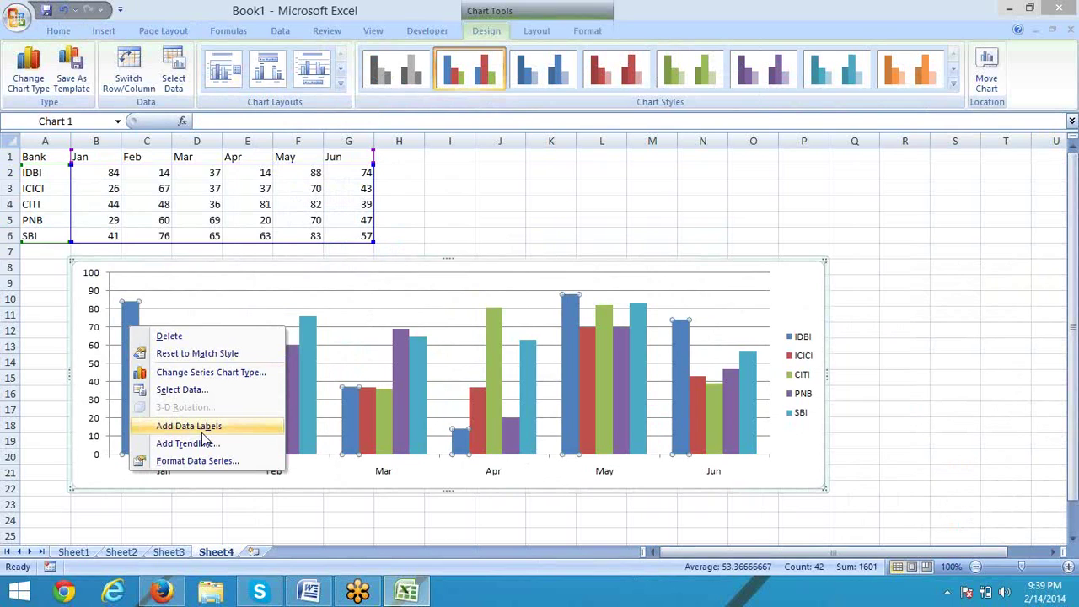
{"action": "left_click", "coordinate": [201, 431]}
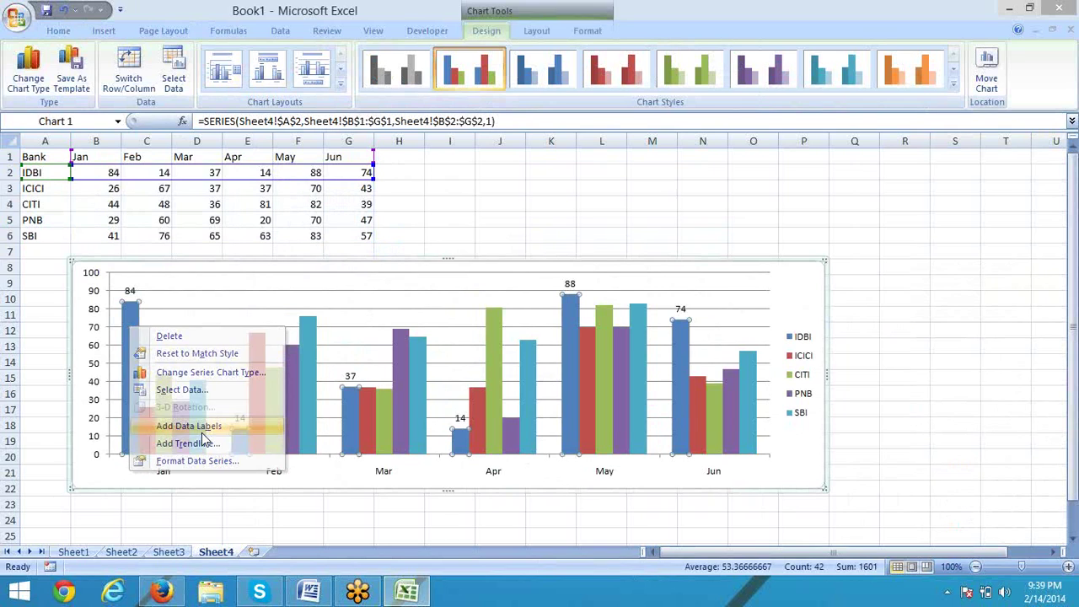
{"action": "left_click", "coordinate": [767, 309]}
{"action": "key", "text": "Delete"}
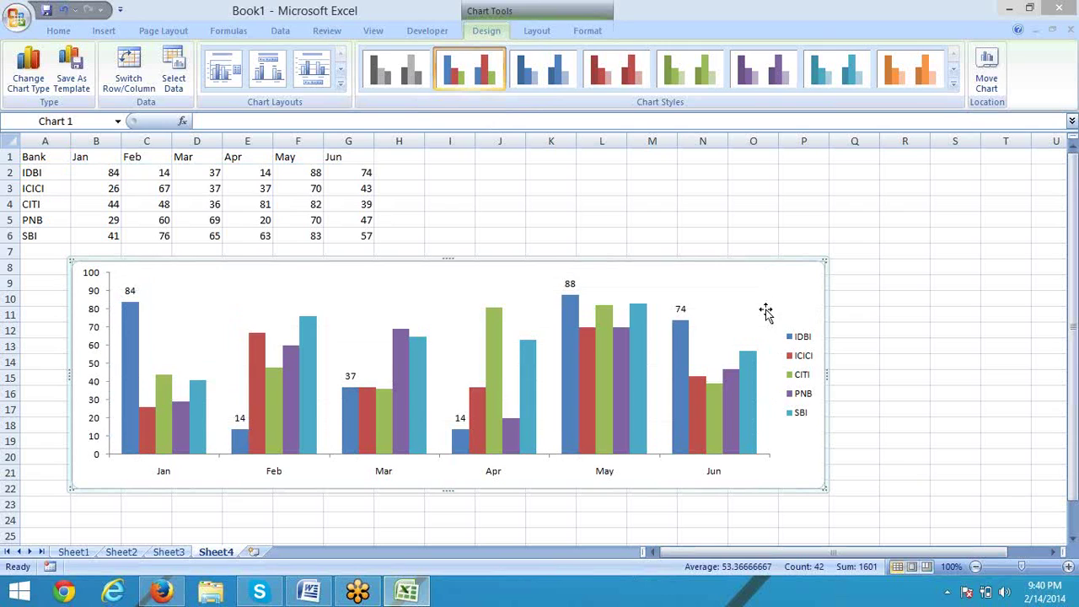
Step: Make the IDBI labels show month and value, centred inside each bar
{"action": "left_click", "coordinate": [129, 291]}
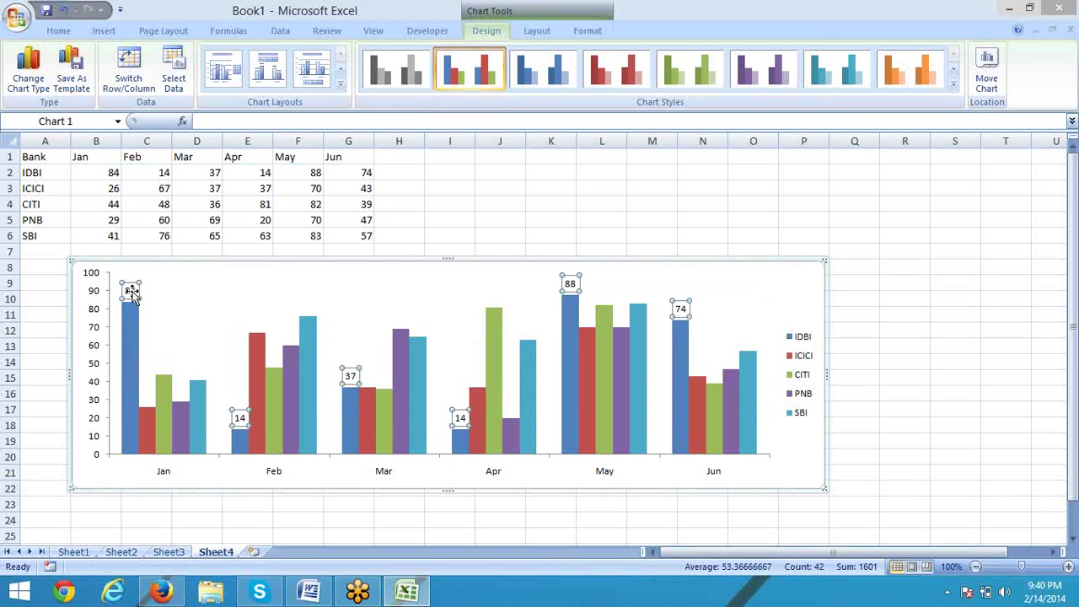
{"action": "right_click", "coordinate": [132, 295]}
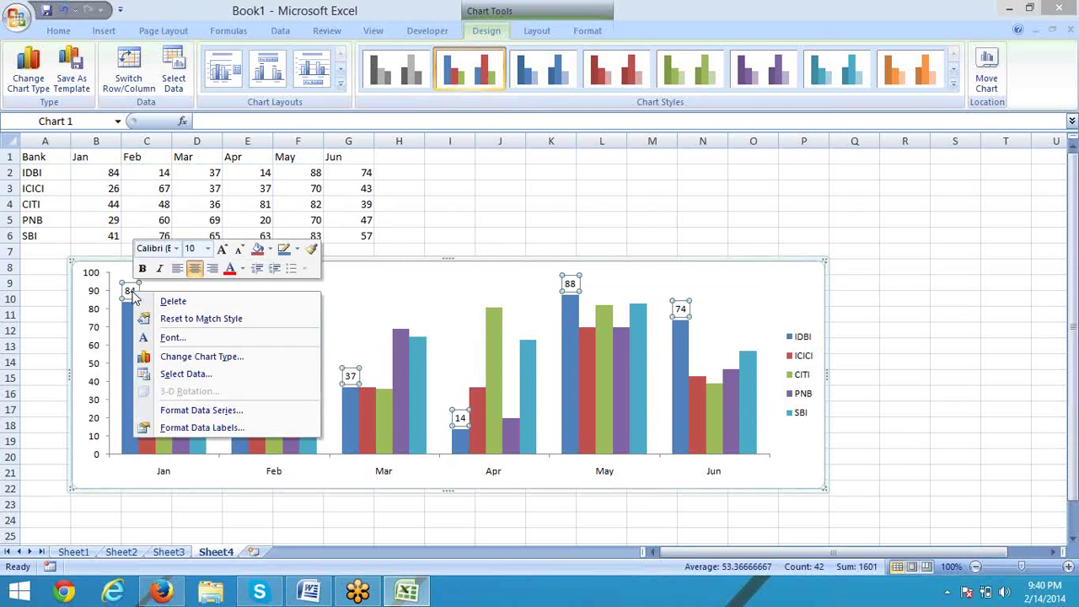
{"action": "left_click", "coordinate": [180, 428]}
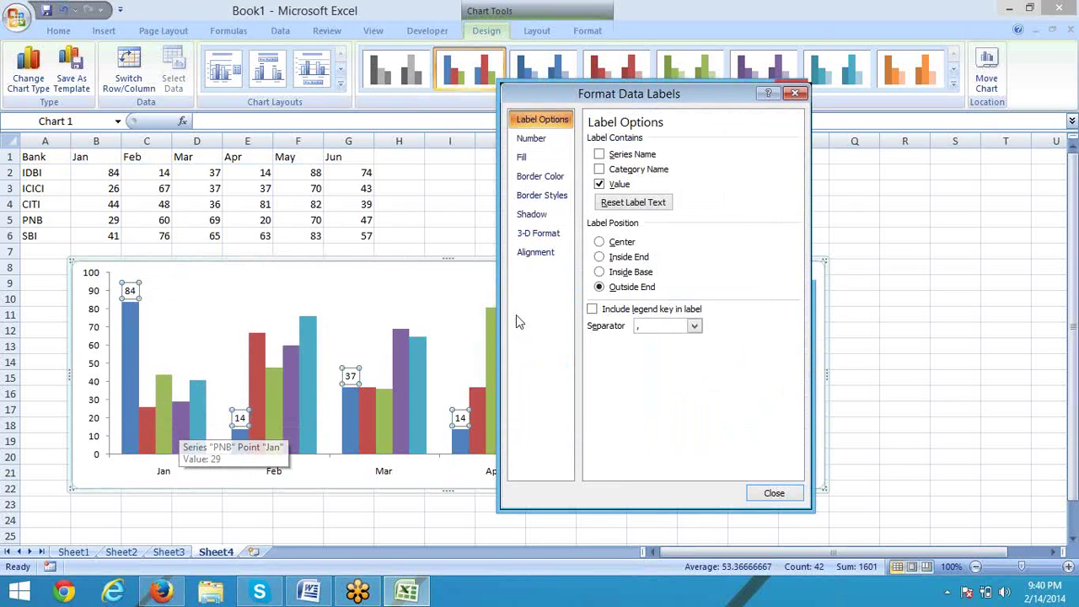
{"action": "left_click", "coordinate": [630, 171]}
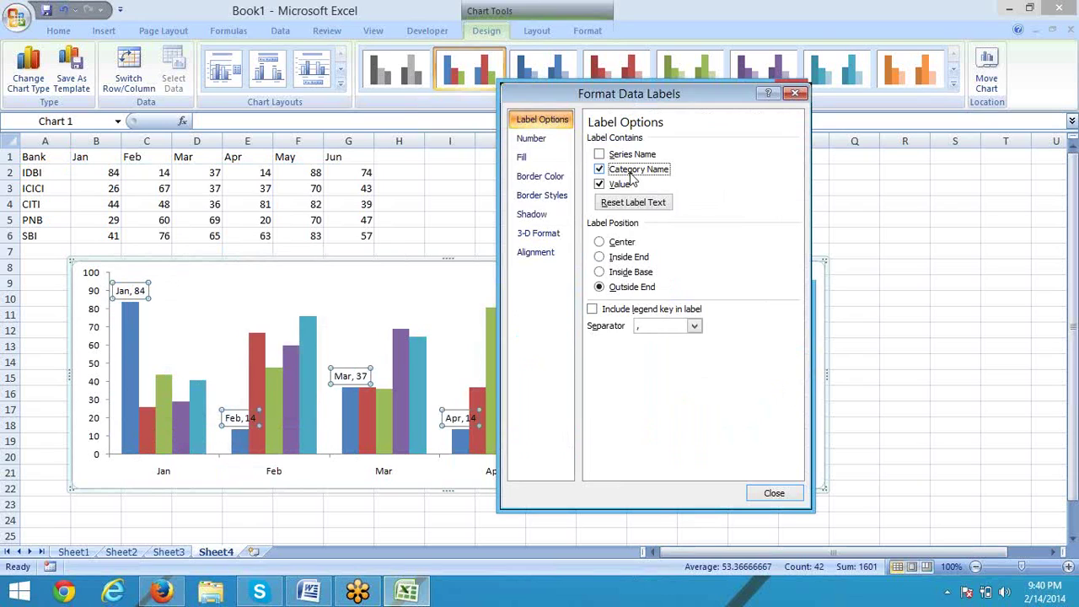
{"action": "left_click", "coordinate": [624, 242]}
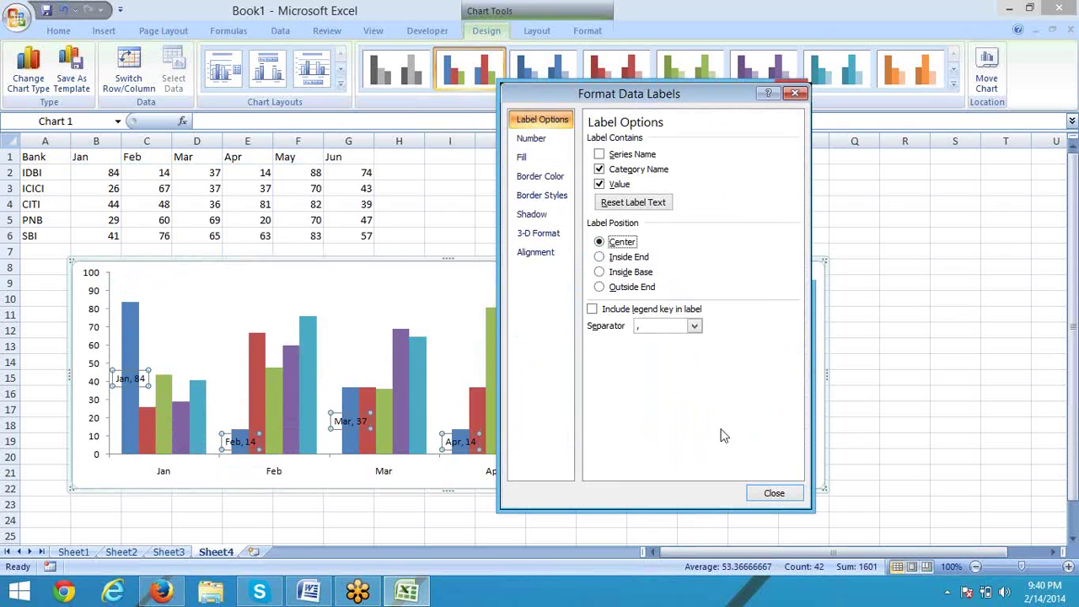
{"action": "left_click", "coordinate": [763, 500]}
{"action": "left_click", "coordinate": [150, 413]}
Step: Add ICICI data labels showing bank name, month and value, like 'ICICI, Feb, 67'
{"action": "right_click", "coordinate": [150, 414]}
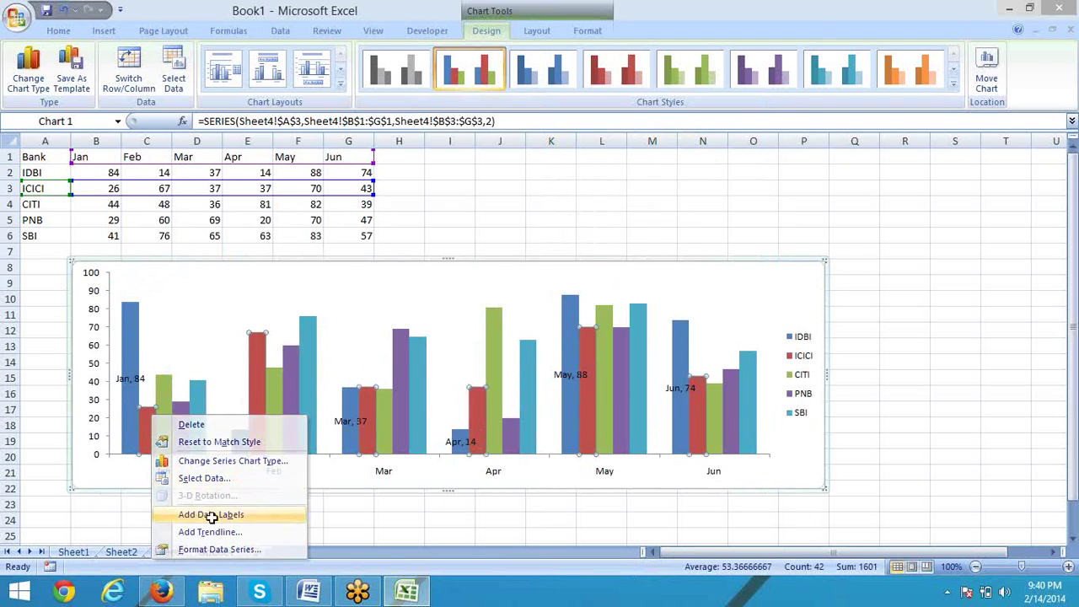
{"action": "left_click", "coordinate": [211, 514]}
{"action": "left_click", "coordinate": [148, 398]}
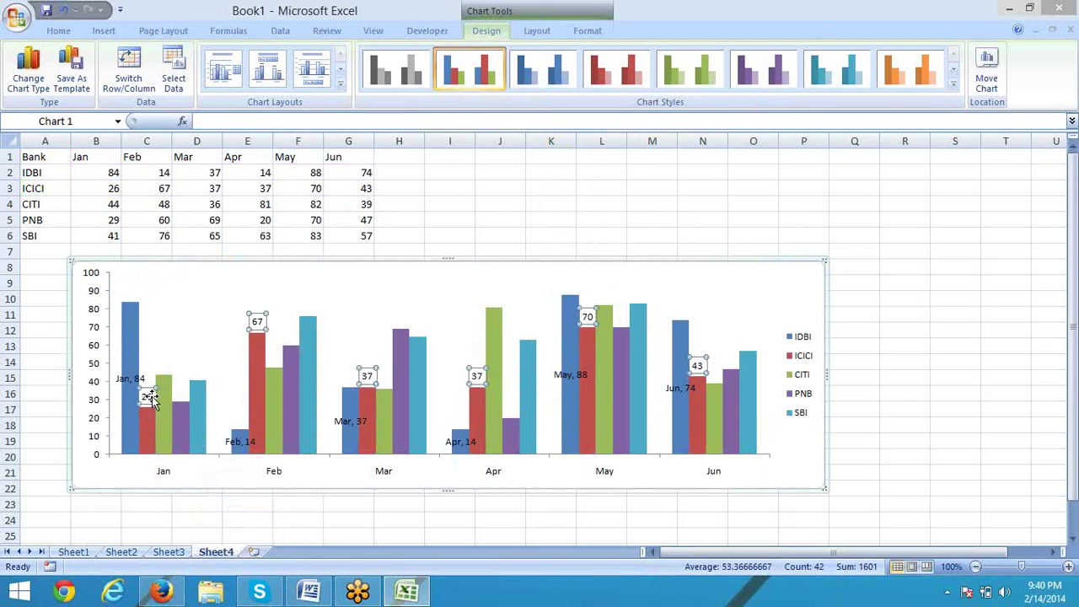
{"action": "right_click", "coordinate": [149, 398]}
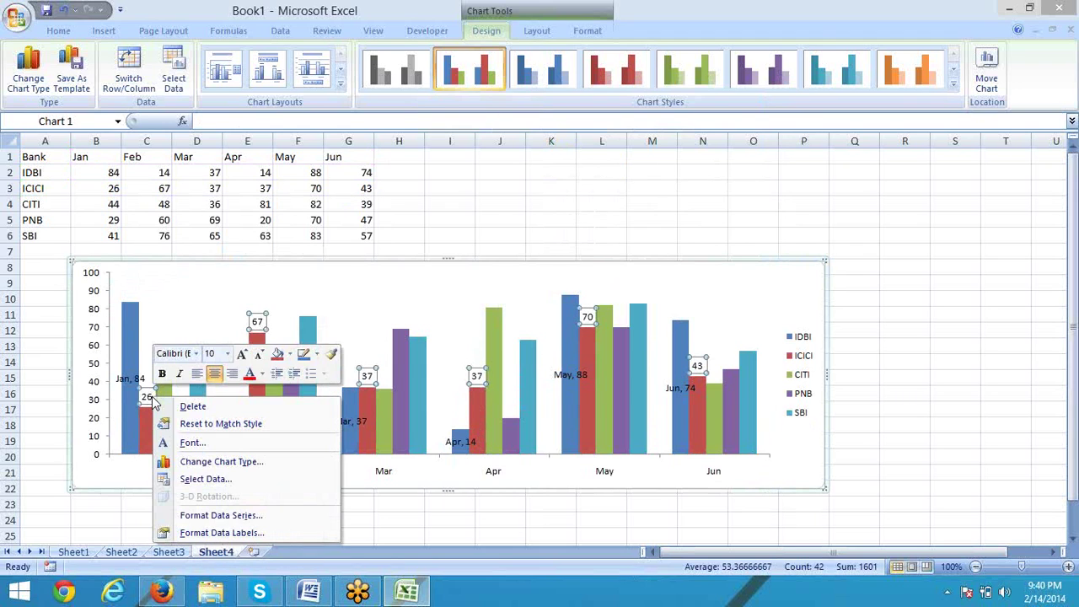
{"action": "left_click", "coordinate": [222, 532]}
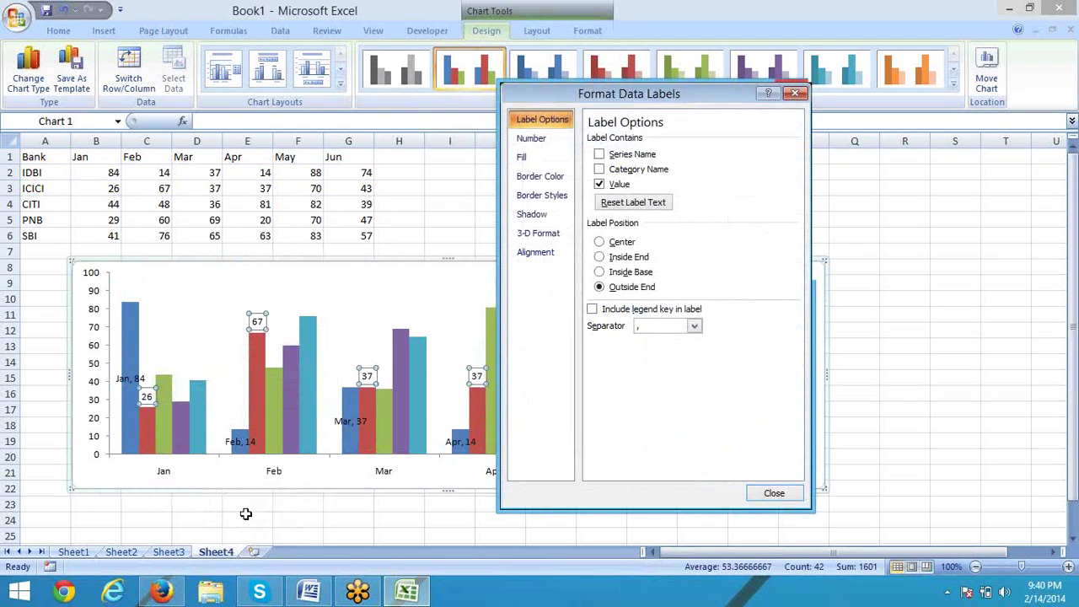
{"action": "left_click", "coordinate": [609, 171]}
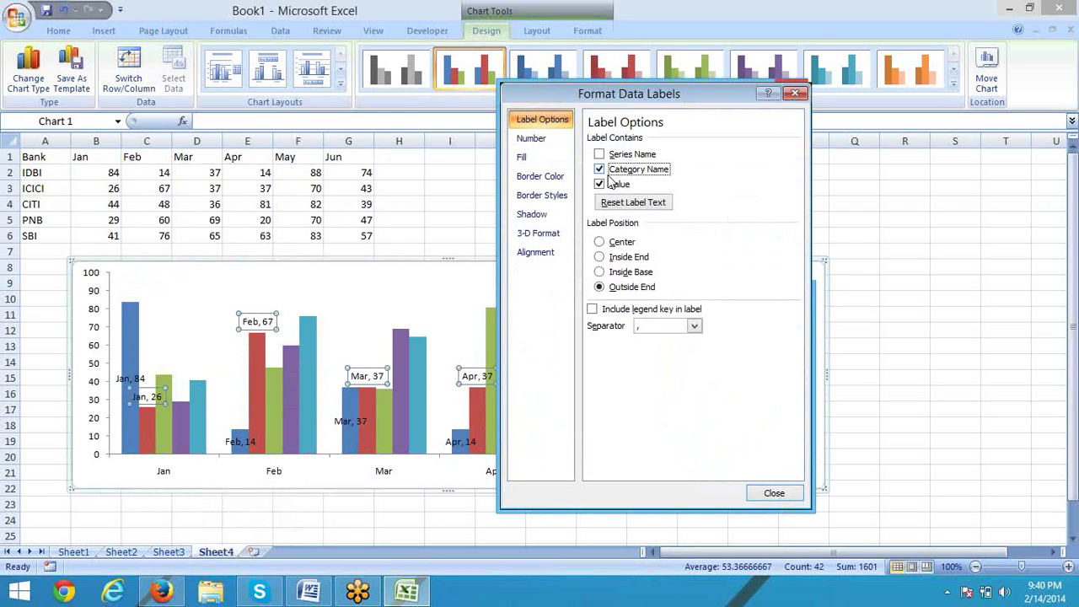
{"action": "left_click", "coordinate": [599, 155]}
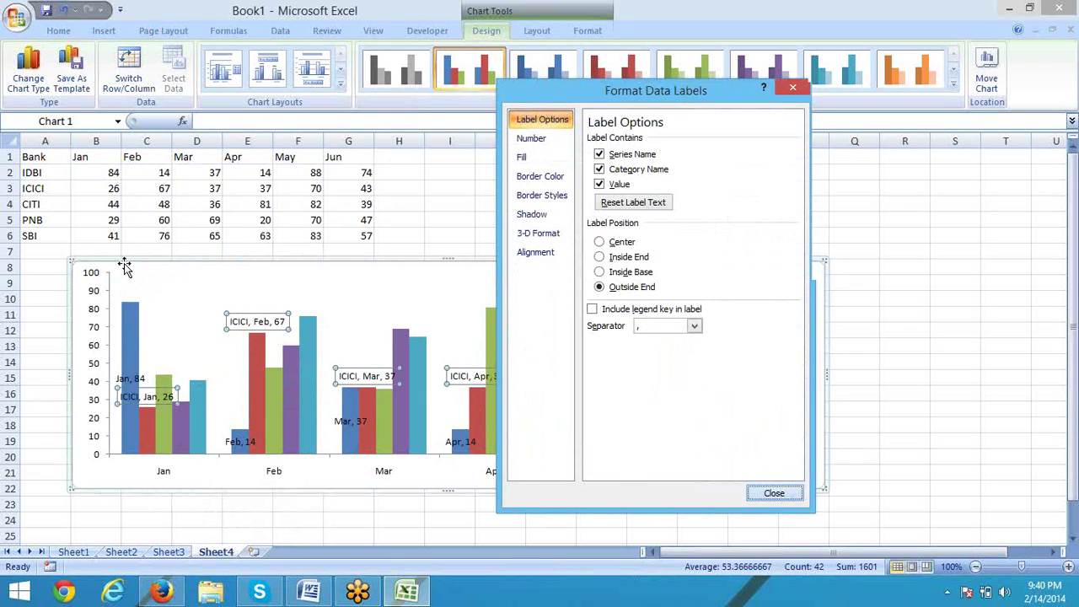
{"action": "left_click", "coordinate": [774, 494]}
{"action": "left_click", "coordinate": [138, 332]}
{"action": "right_click", "coordinate": [138, 330]}
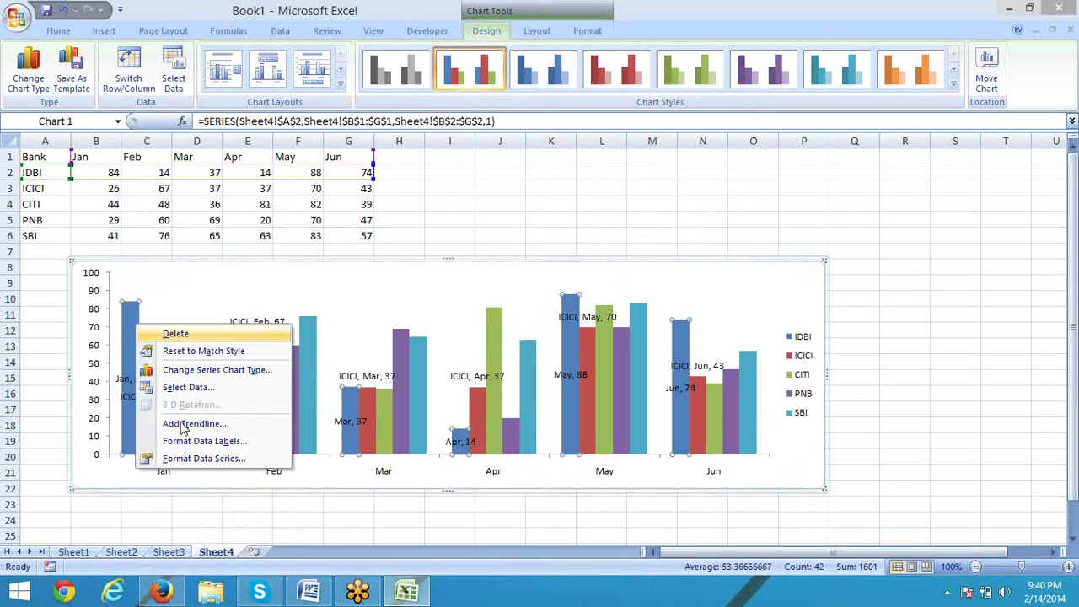
Step: Turn on Series Name in the IDBI data labels so they read like 'IDBI, May, 88'
{"action": "left_click", "coordinate": [183, 460]}
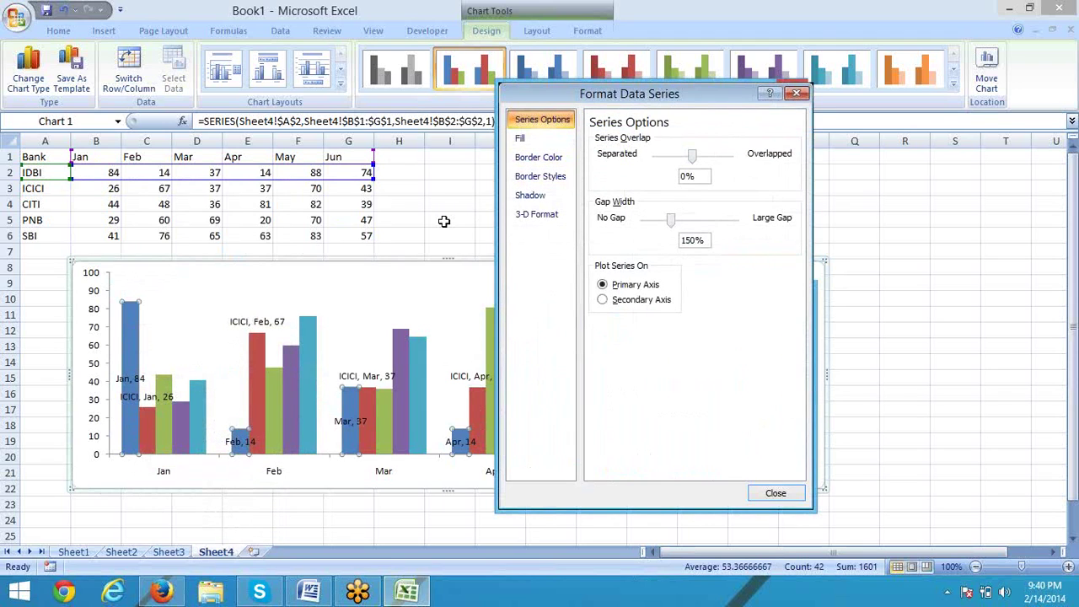
{"action": "key", "text": "Escape"}
{"action": "left_click", "coordinate": [131, 380]}
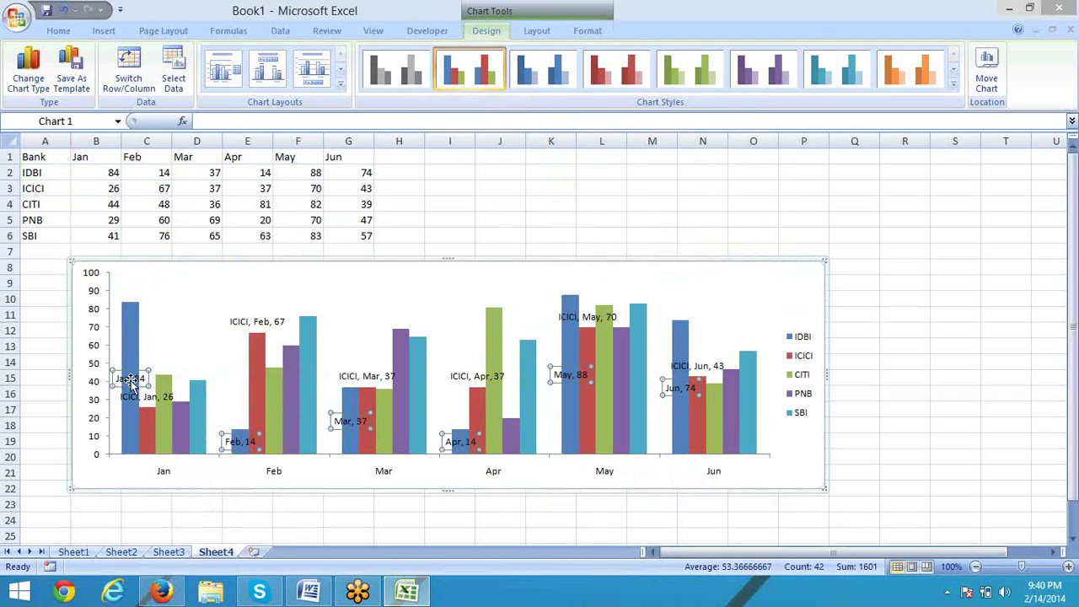
{"action": "right_click", "coordinate": [131, 380]}
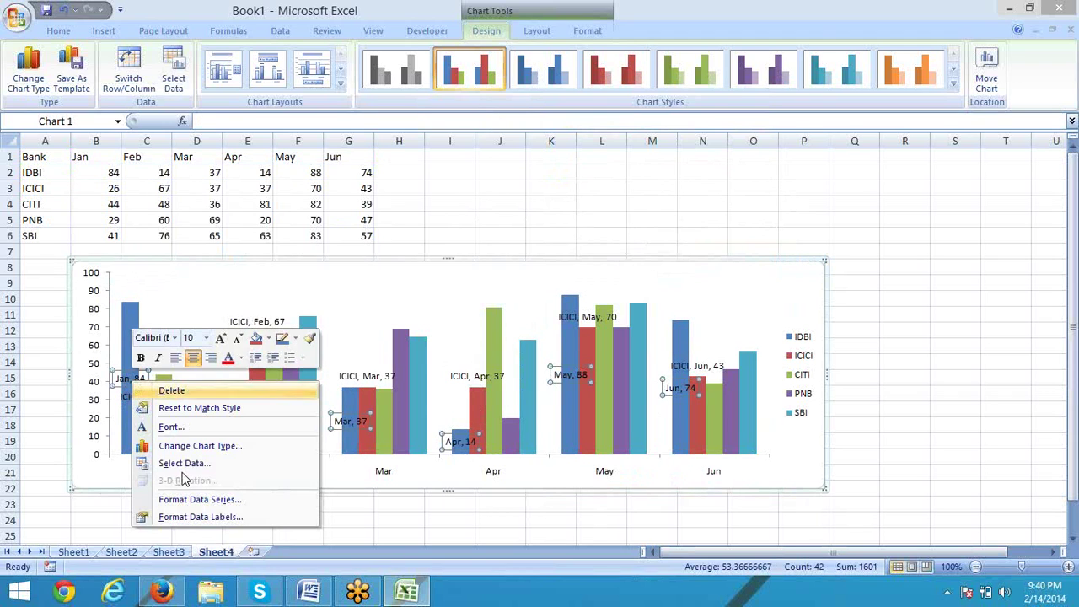
{"action": "left_click", "coordinate": [194, 517]}
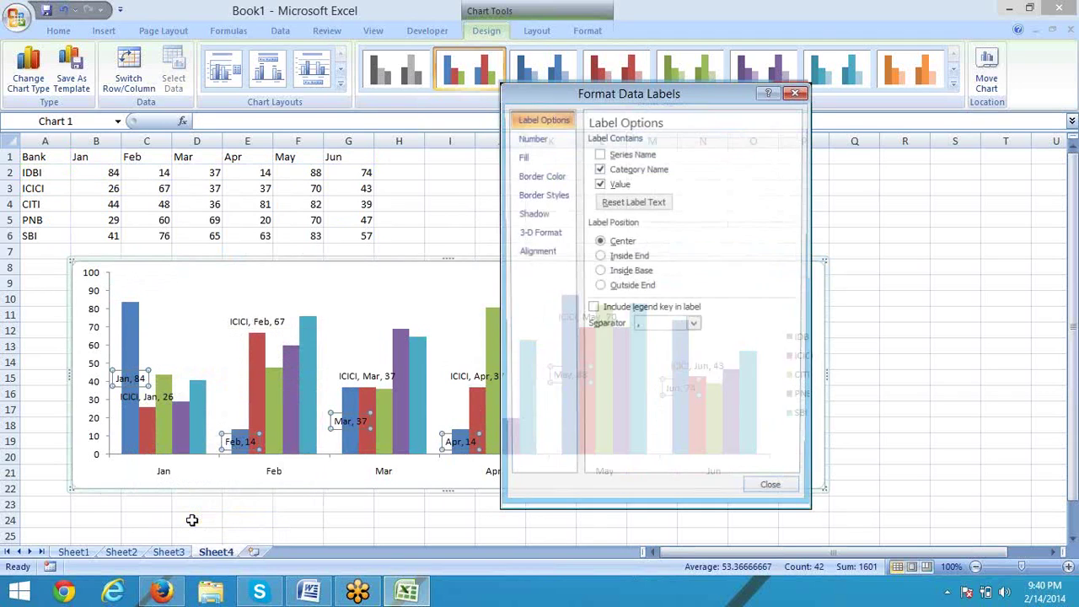
{"action": "left_click", "coordinate": [632, 155]}
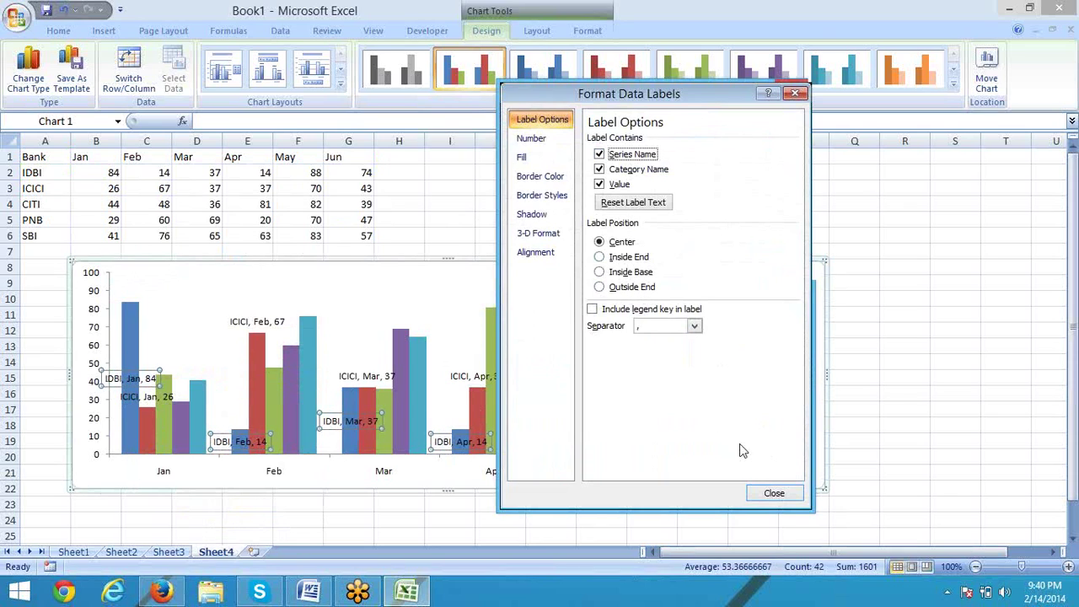
{"action": "left_click", "coordinate": [774, 494]}
{"action": "left_click", "coordinate": [195, 353]}
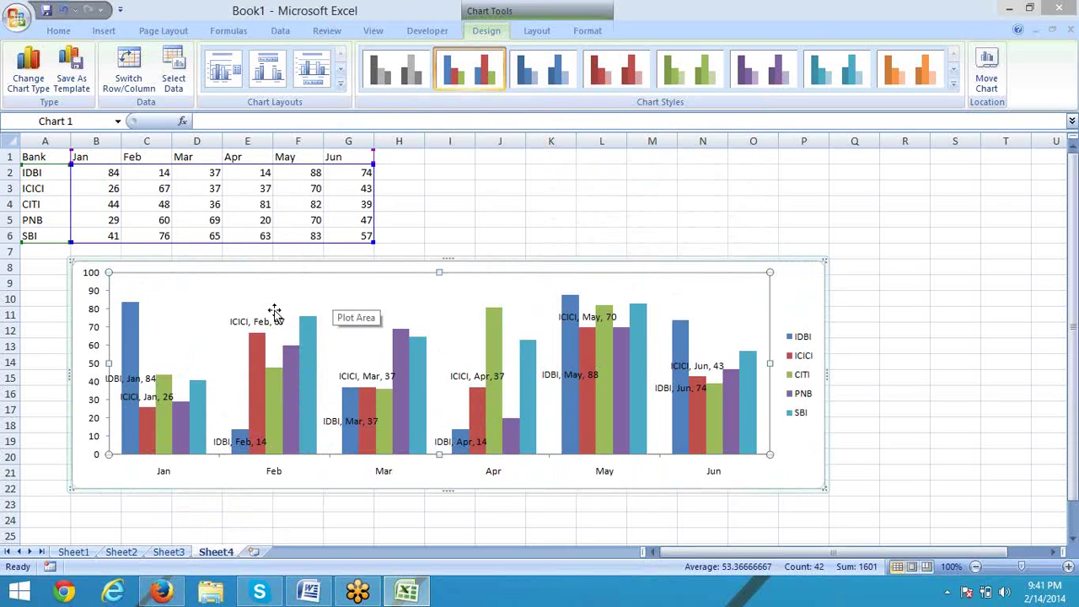
{"action": "left_click", "coordinate": [137, 379]}
Step: Set the IDBI data labels' text direction to Rotate all text 90°
{"action": "right_click", "coordinate": [137, 379]}
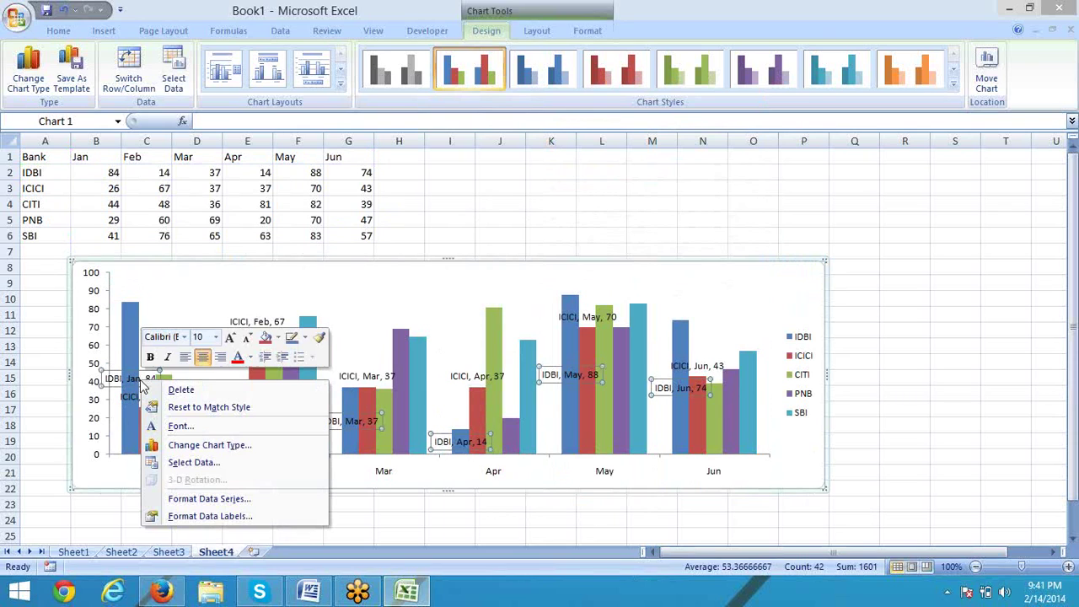
{"action": "left_click", "coordinate": [243, 515]}
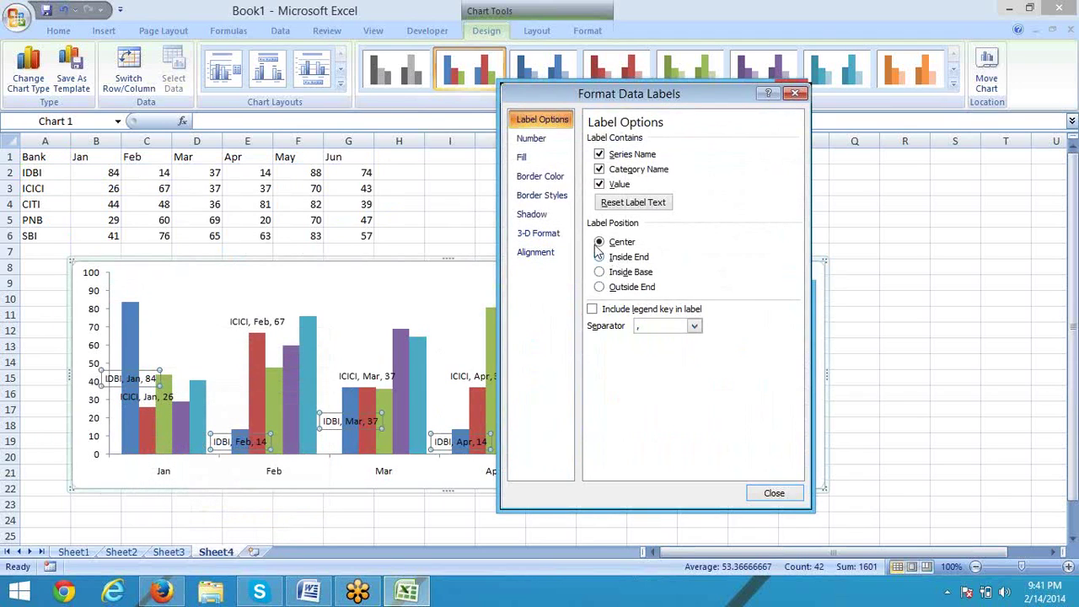
{"action": "left_click", "coordinate": [550, 256]}
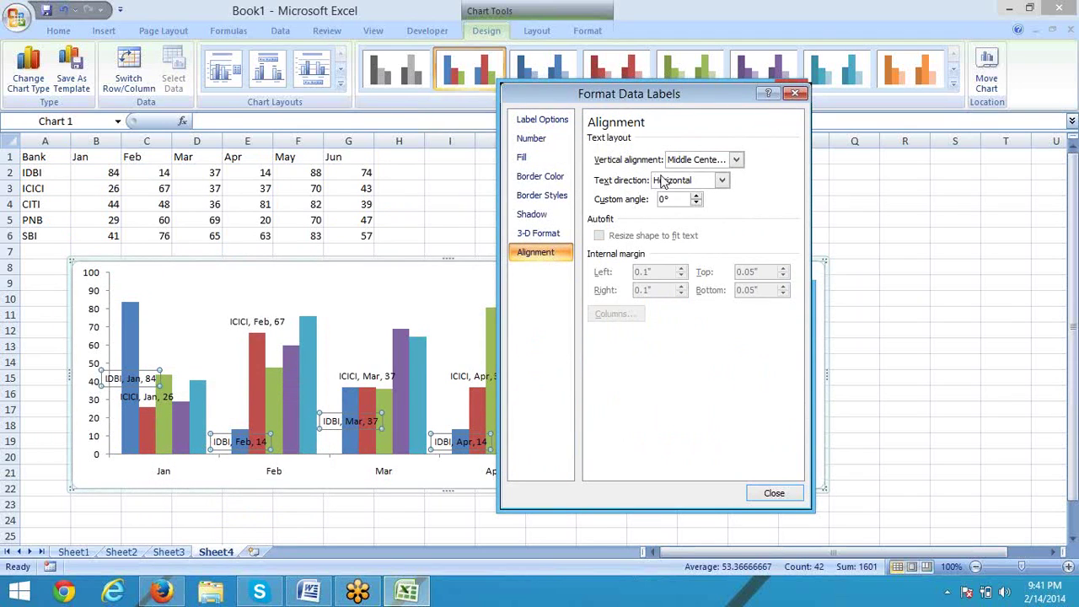
{"action": "left_click", "coordinate": [664, 183]}
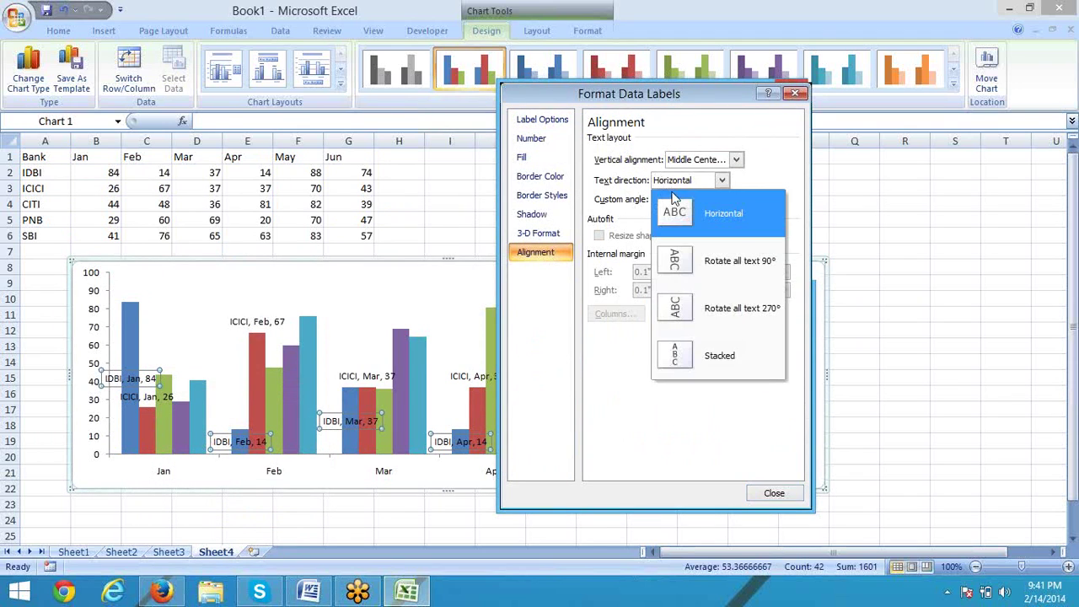
{"action": "left_click", "coordinate": [688, 266]}
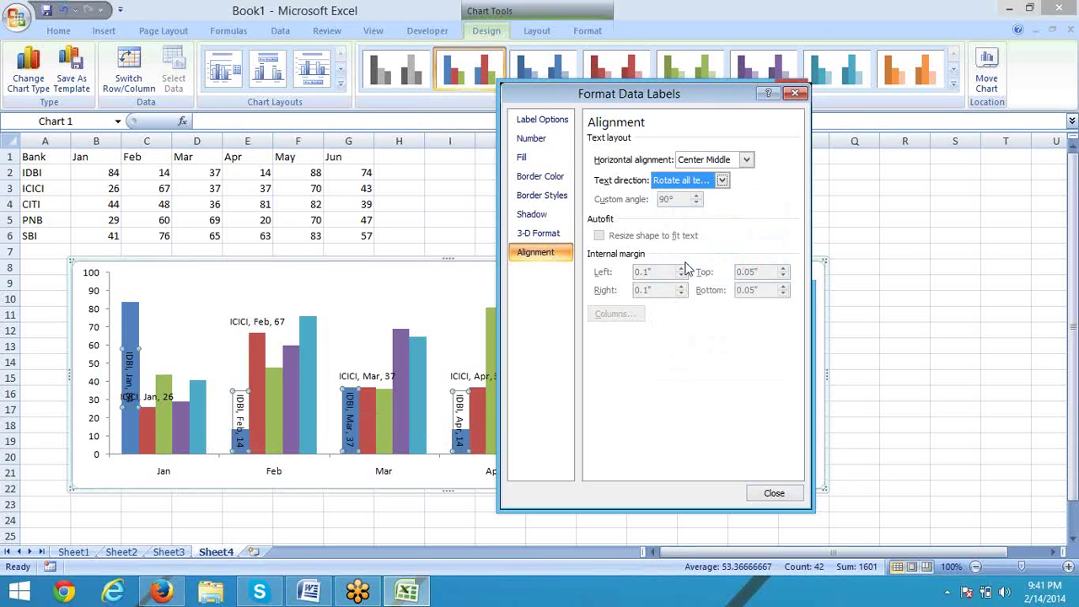
{"action": "left_click", "coordinate": [774, 494]}
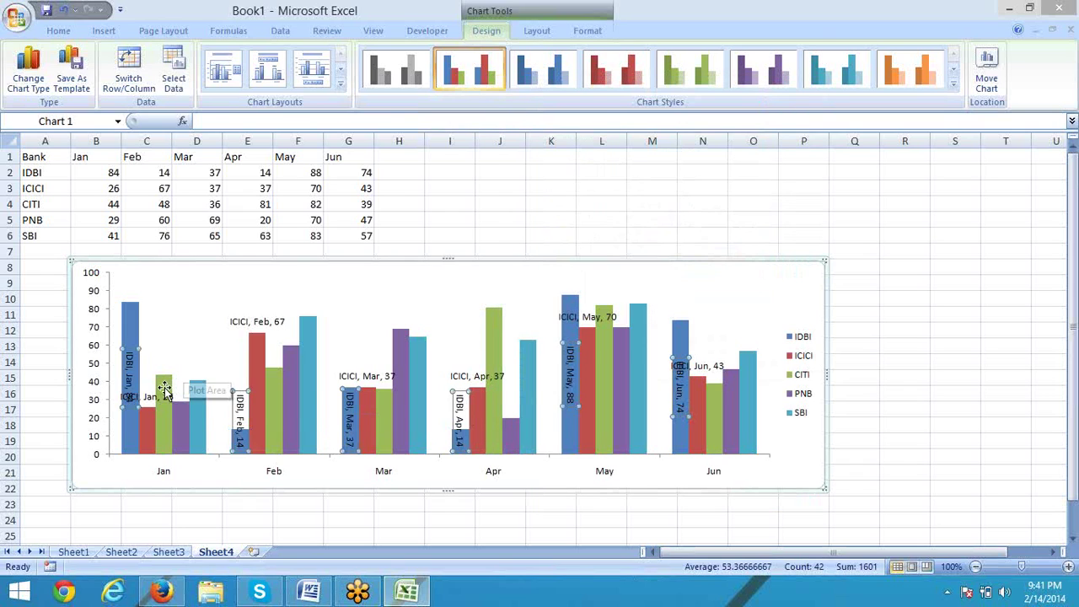
{"action": "left_click", "coordinate": [148, 397]}
Step: Centre the ICICI data labels in their bars and rotate their text 90°
{"action": "right_click", "coordinate": [147, 398]}
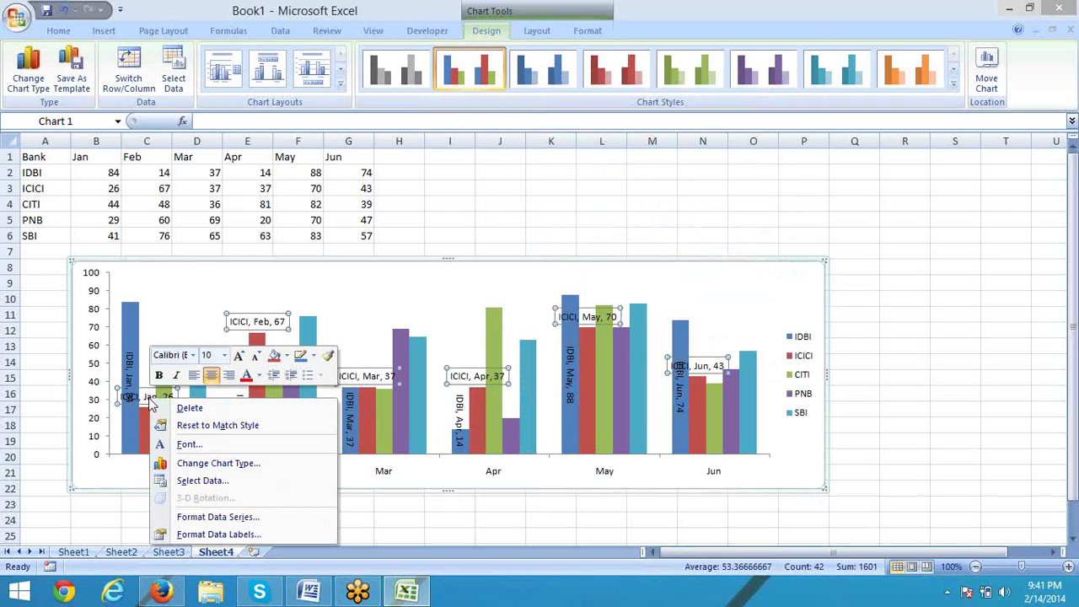
{"action": "left_click", "coordinate": [194, 534]}
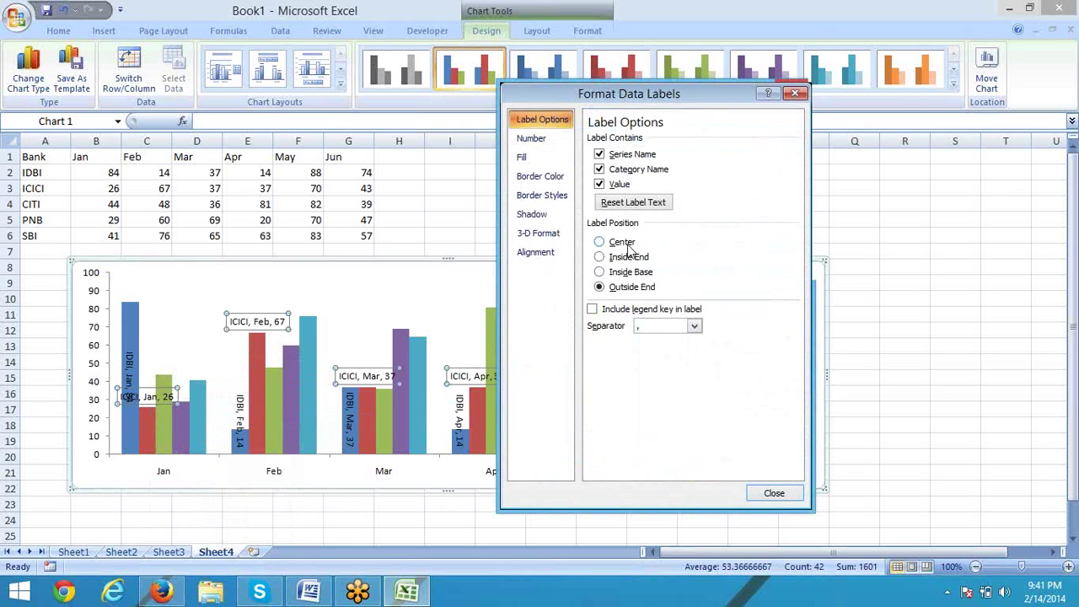
{"action": "left_click", "coordinate": [621, 243]}
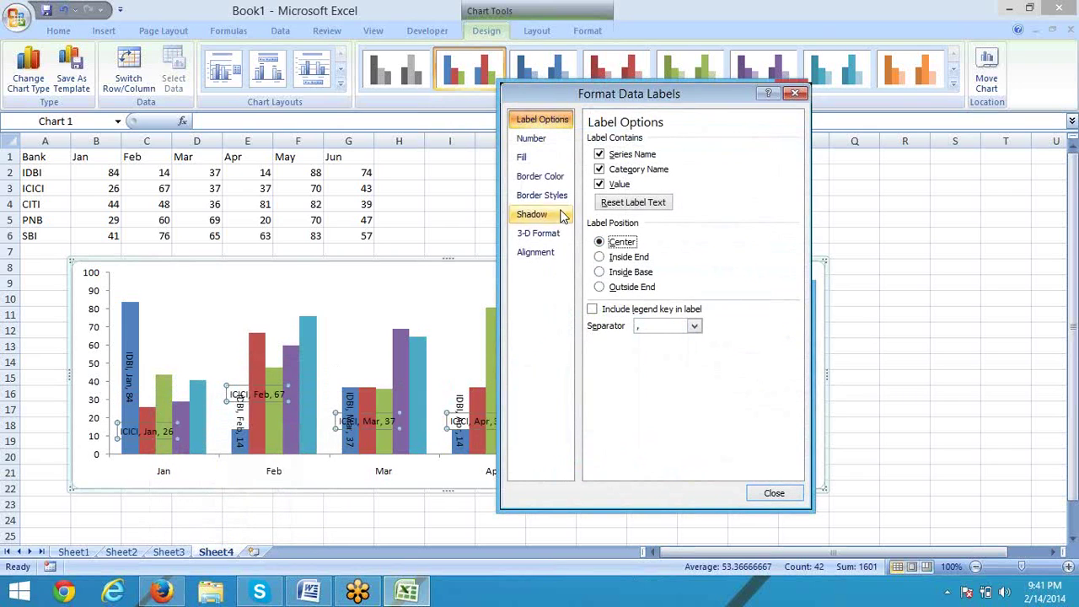
{"action": "left_click", "coordinate": [547, 251]}
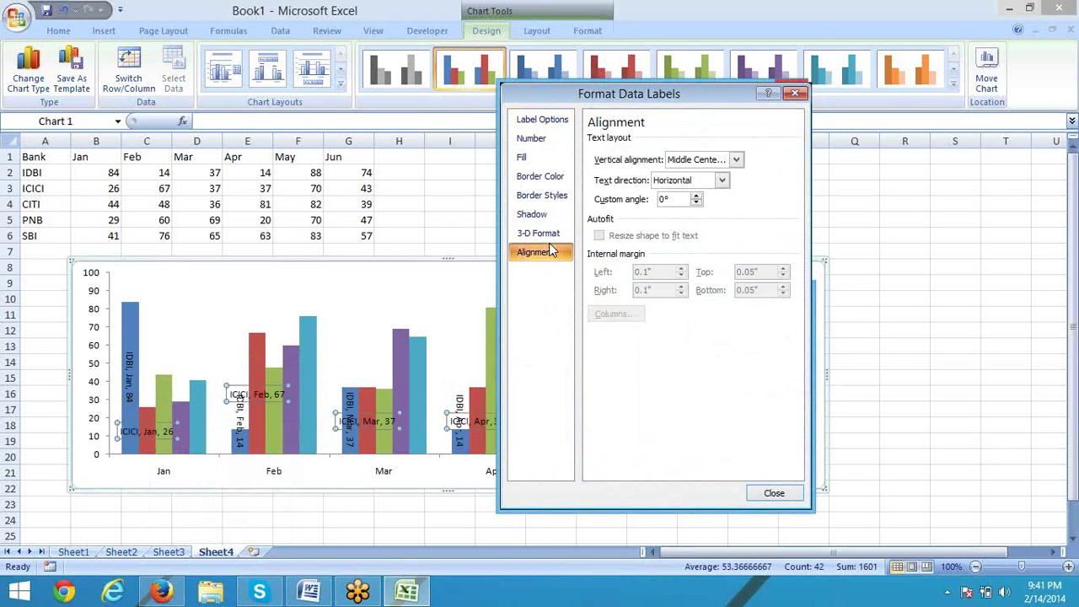
{"action": "left_click", "coordinate": [665, 181]}
{"action": "left_click", "coordinate": [686, 258]}
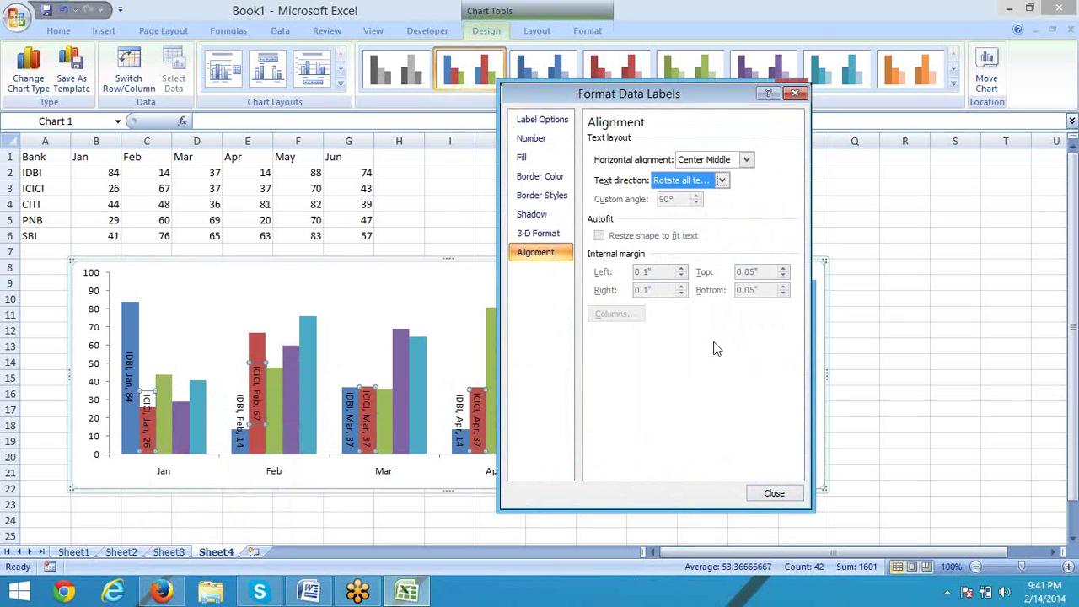
{"action": "left_click", "coordinate": [777, 492]}
{"action": "left_click", "coordinate": [799, 324]}
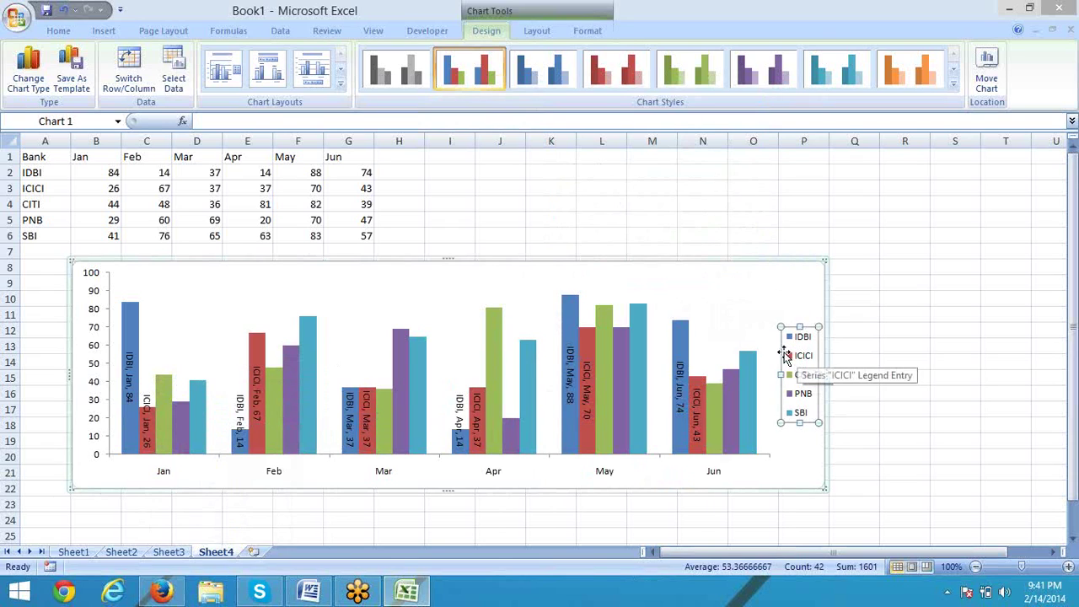
{"action": "mouse_move", "coordinate": [291, 374]}
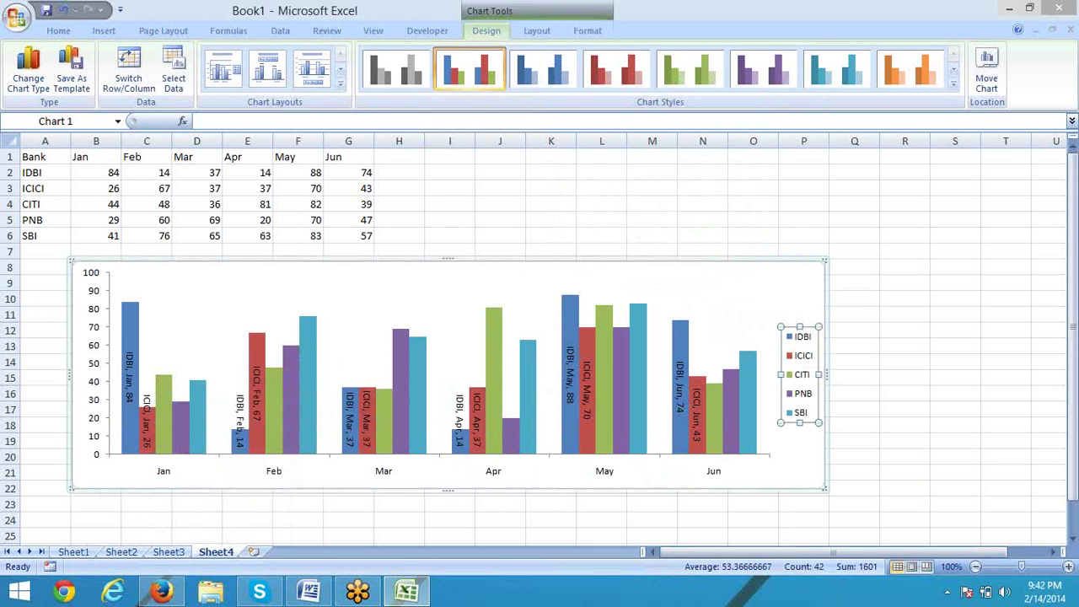
Step: In Firefox, run a Google Images search for 'IDBI logo'
{"action": "left_click", "coordinate": [162, 592]}
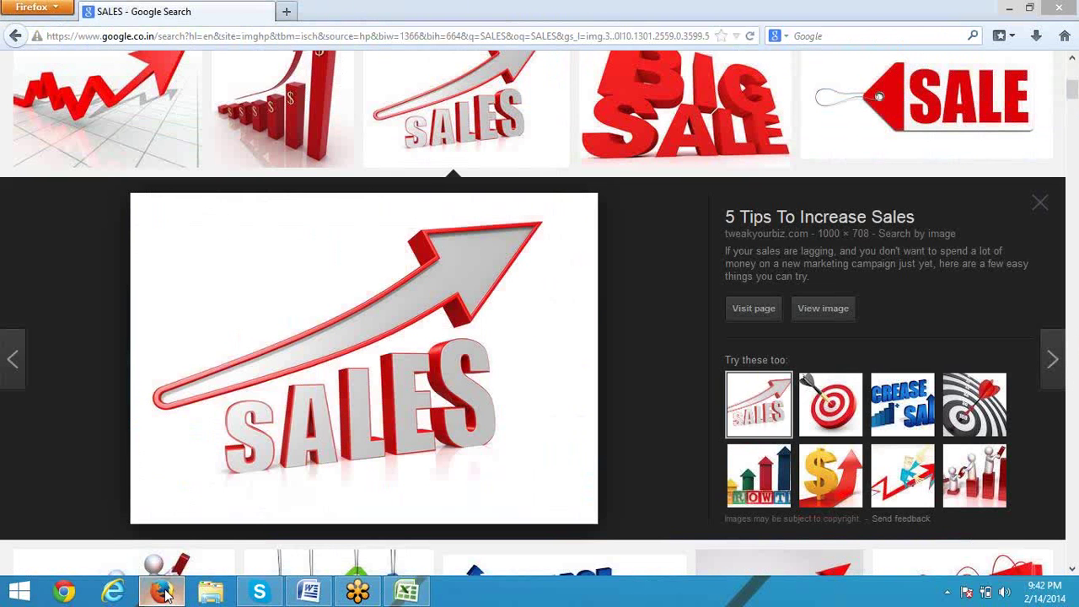
{"action": "key", "text": "Escape"}
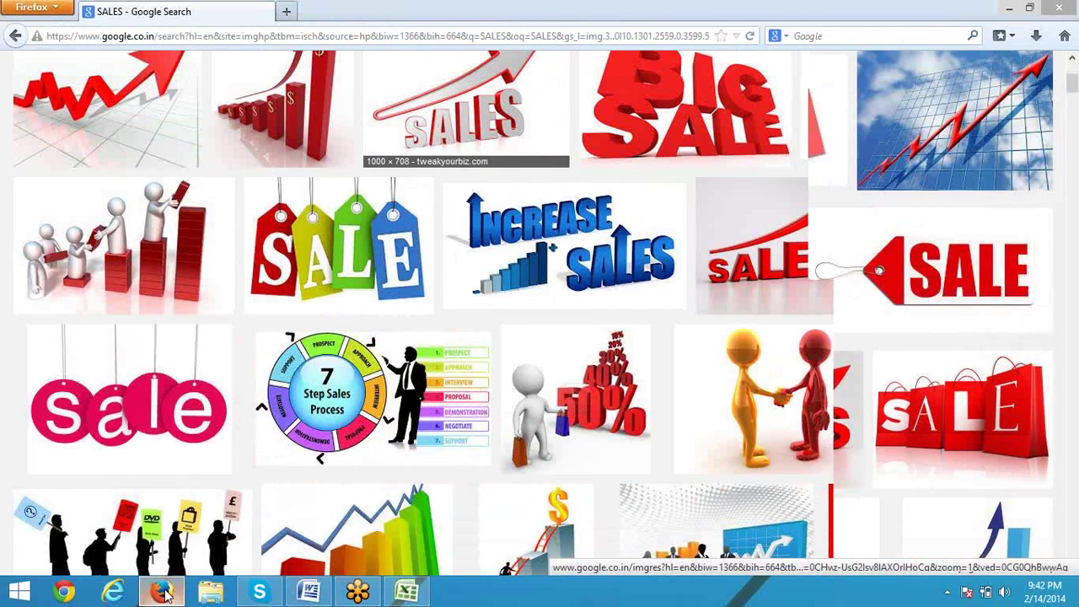
{"action": "scroll", "coordinate": [63, 164], "scroll_direction": "up", "scroll_amount": 5}
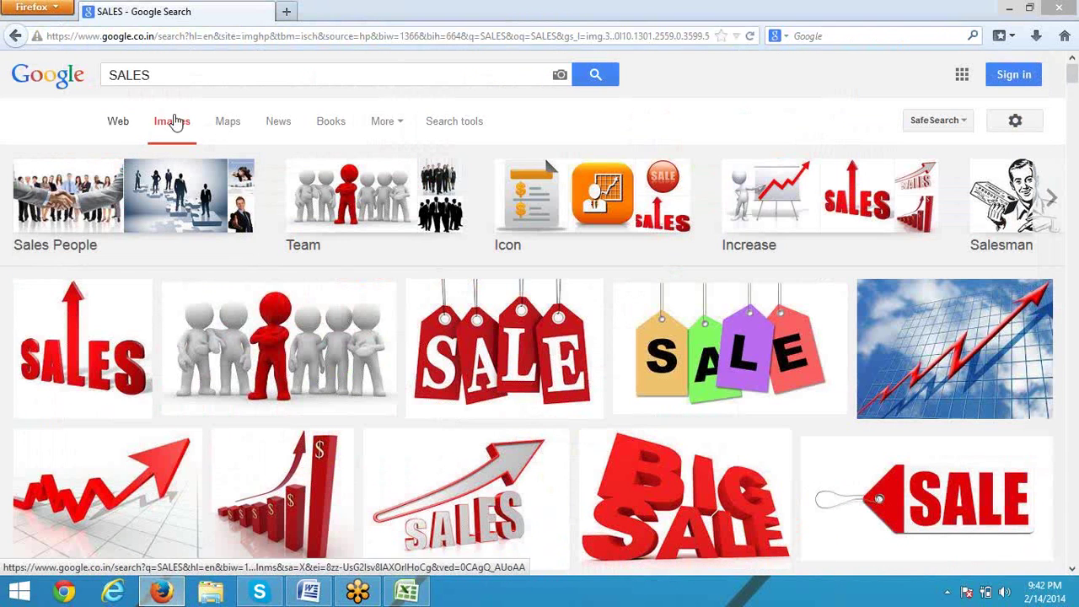
{"action": "left_click", "coordinate": [181, 75]}
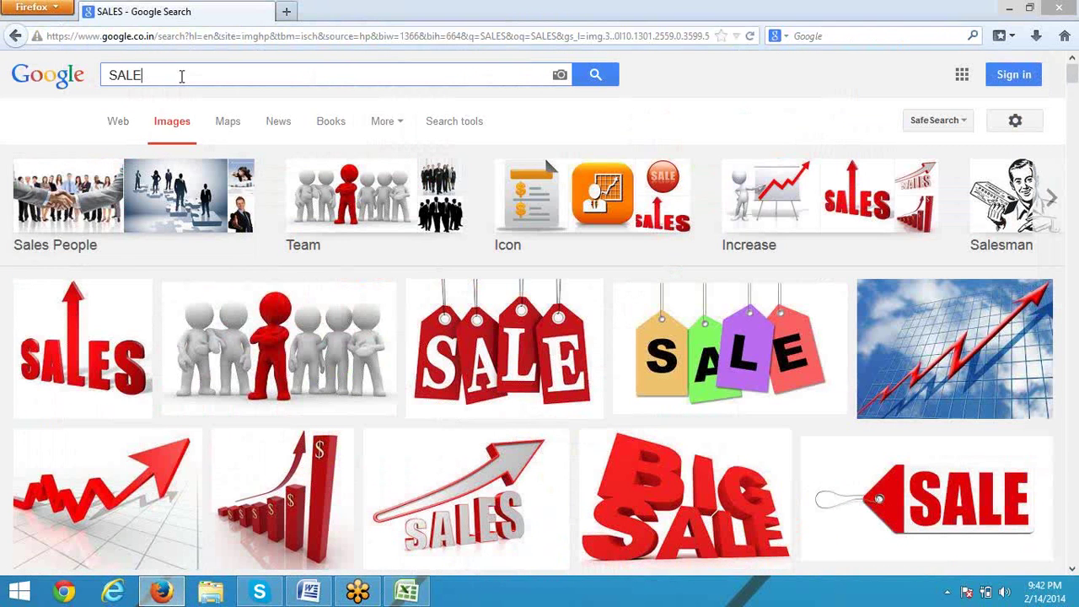
{"action": "key", "text": "BackSpace"}
{"action": "key", "text": "BackSpace"}
{"action": "key", "text": "BackSpace"}
{"action": "key", "text": "Return"}
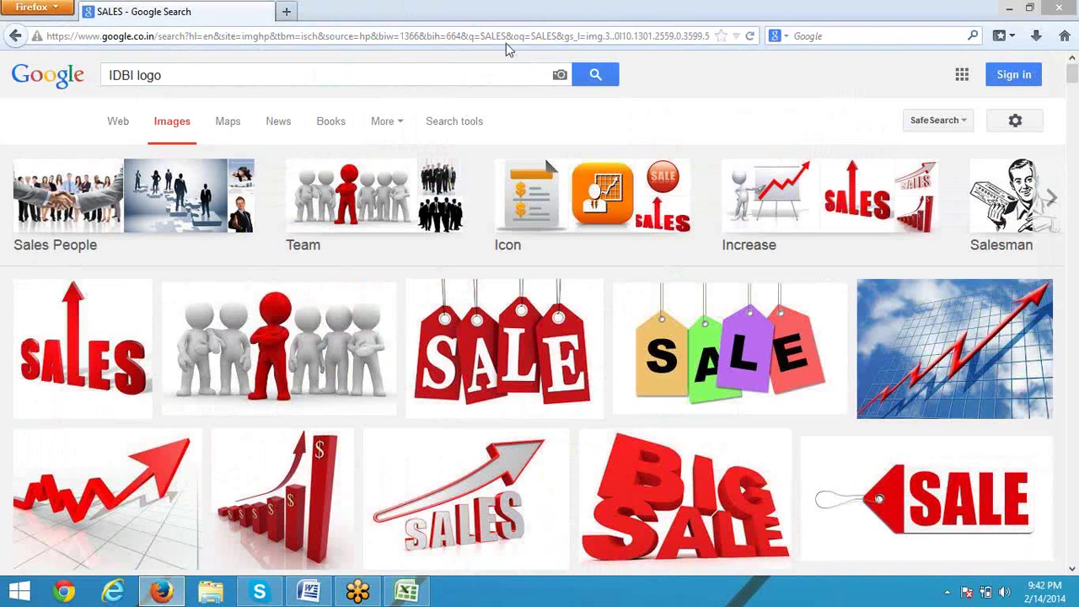
{"action": "left_click", "coordinate": [594, 76]}
{"action": "left_click", "coordinate": [594, 76]}
{"action": "left_click", "coordinate": [593, 76]}
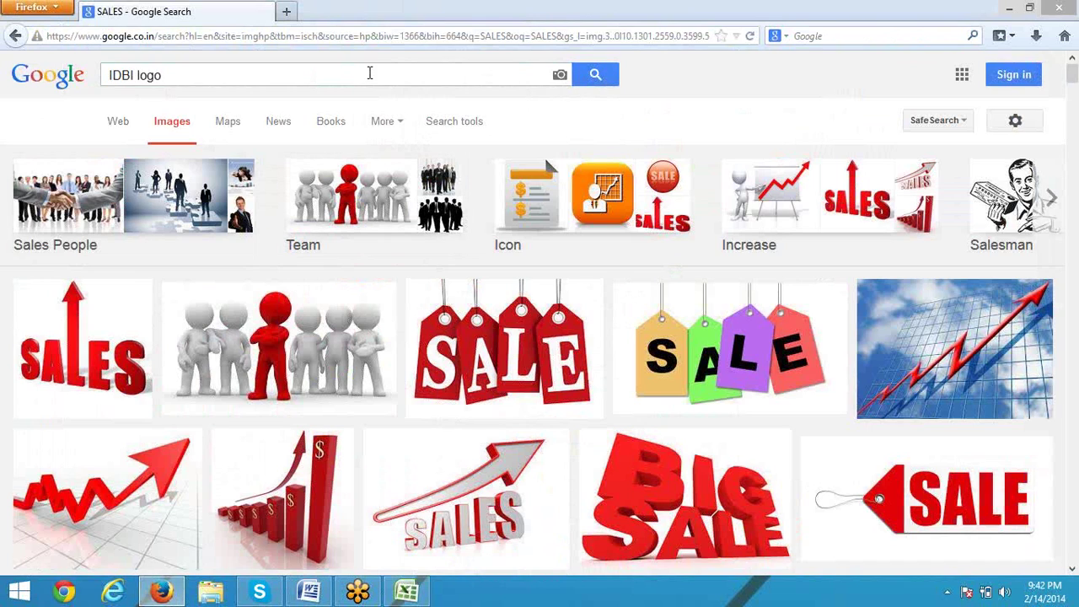
{"action": "left_click", "coordinate": [365, 81]}
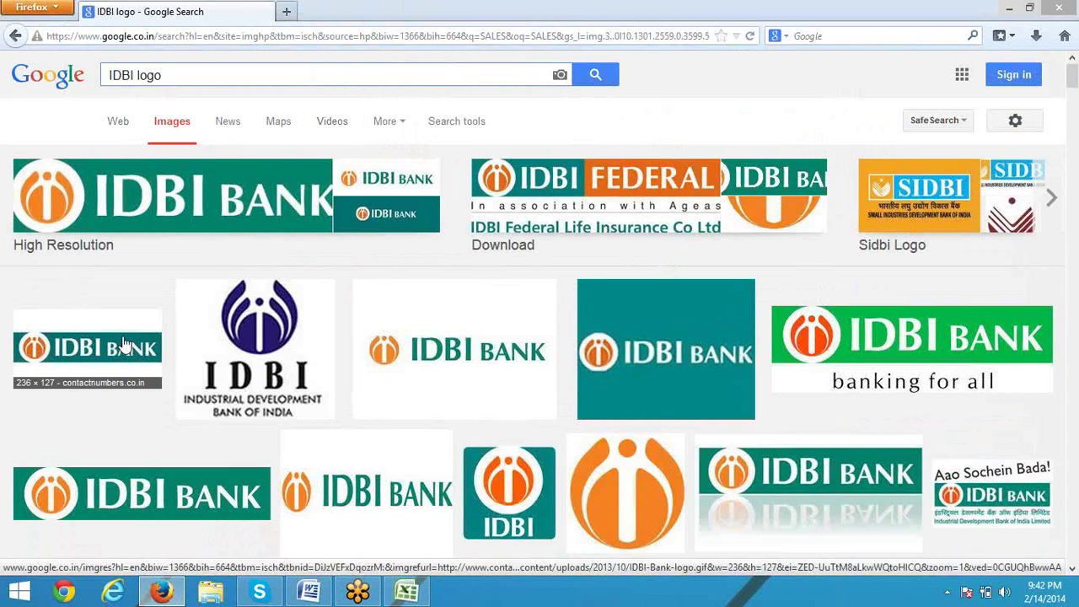
Step: Copy the IDBI BANK logo image from the preview and return to Excel
{"action": "left_click", "coordinate": [124, 345]}
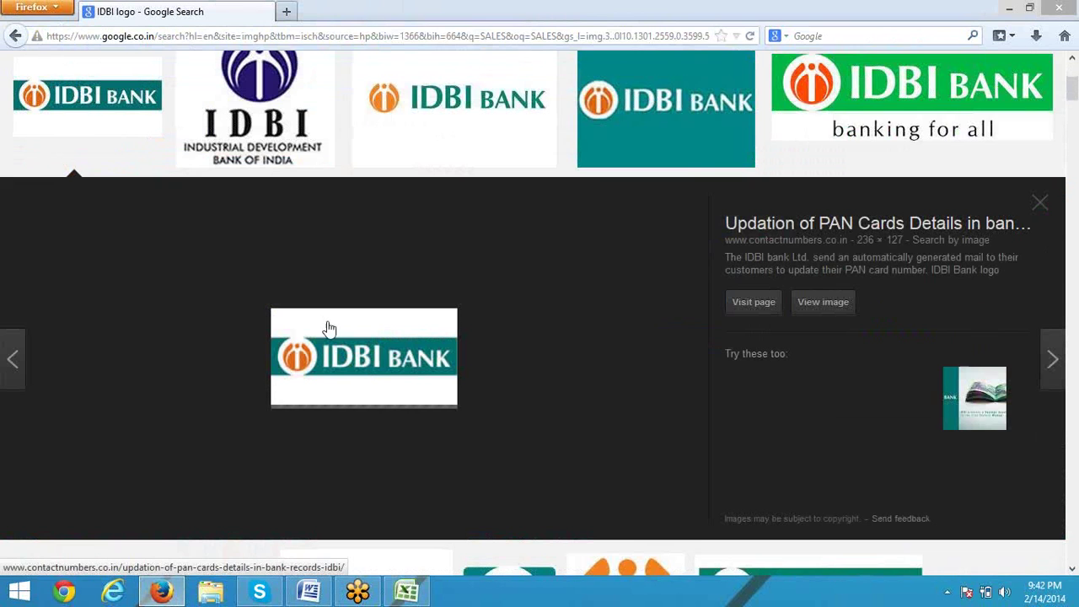
{"action": "right_click", "coordinate": [335, 353]}
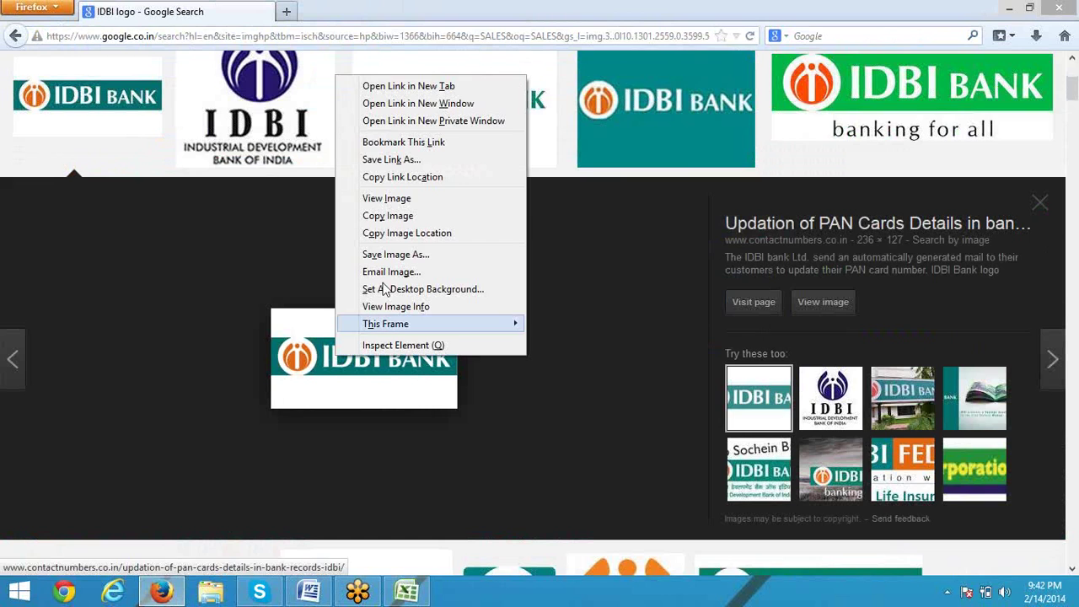
{"action": "left_click", "coordinate": [391, 215]}
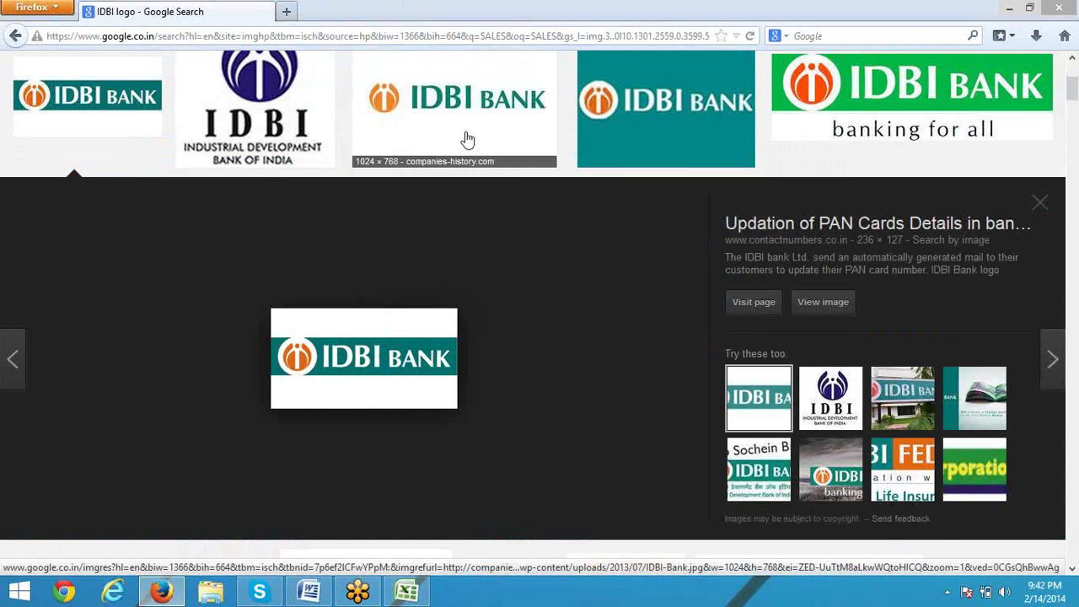
{"action": "key", "text": "Escape"}
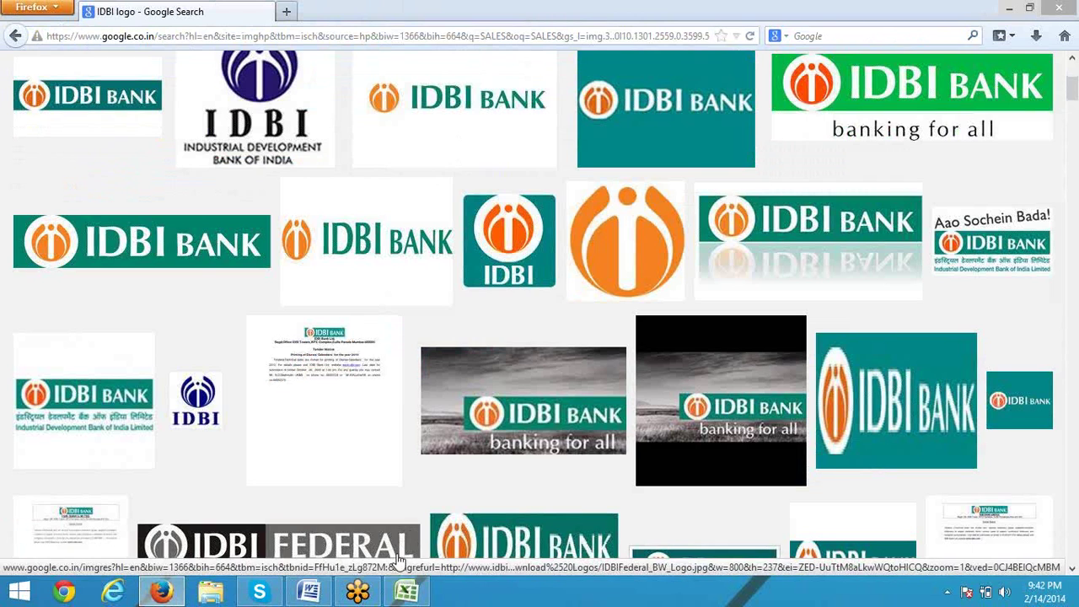
{"action": "left_click", "coordinate": [406, 590]}
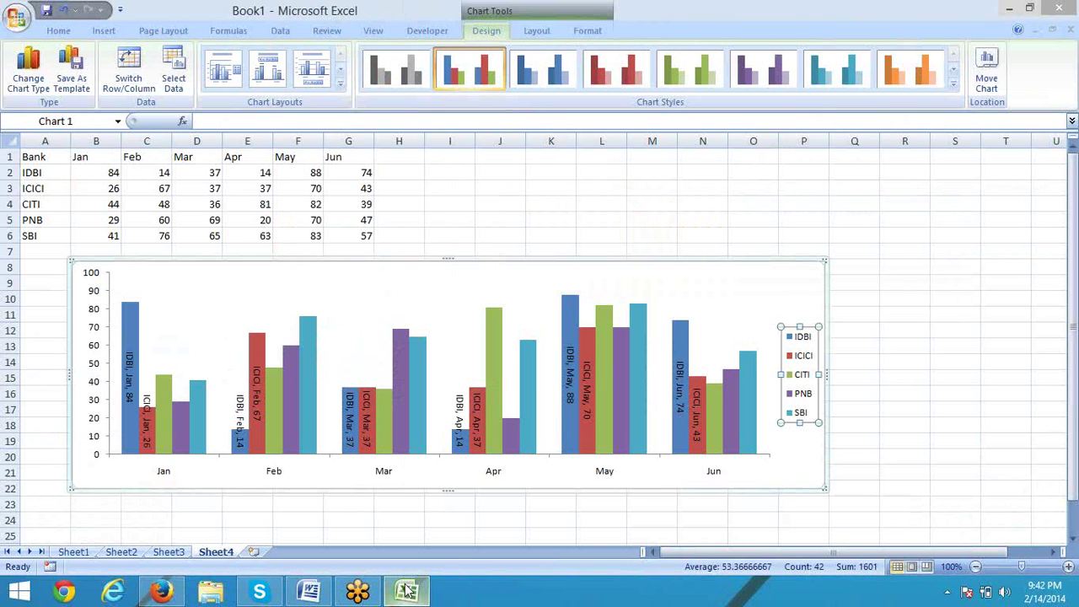
Step: Paste the IDBI BANK logo into an empty cell below the chart, sized 1.32" by 2.46"
{"action": "left_click", "coordinate": [429, 525]}
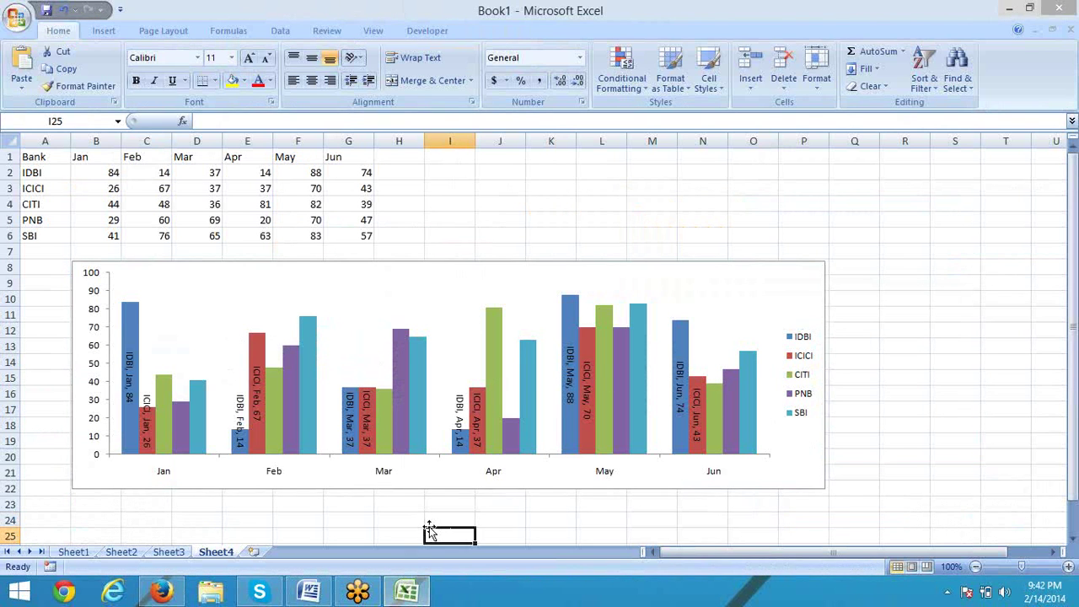
{"action": "key", "text": "Page_Down"}
{"action": "key", "text": "Left"}
{"action": "key", "text": "Left"}
{"action": "key", "text": "Left"}
{"action": "key", "text": "Left"}
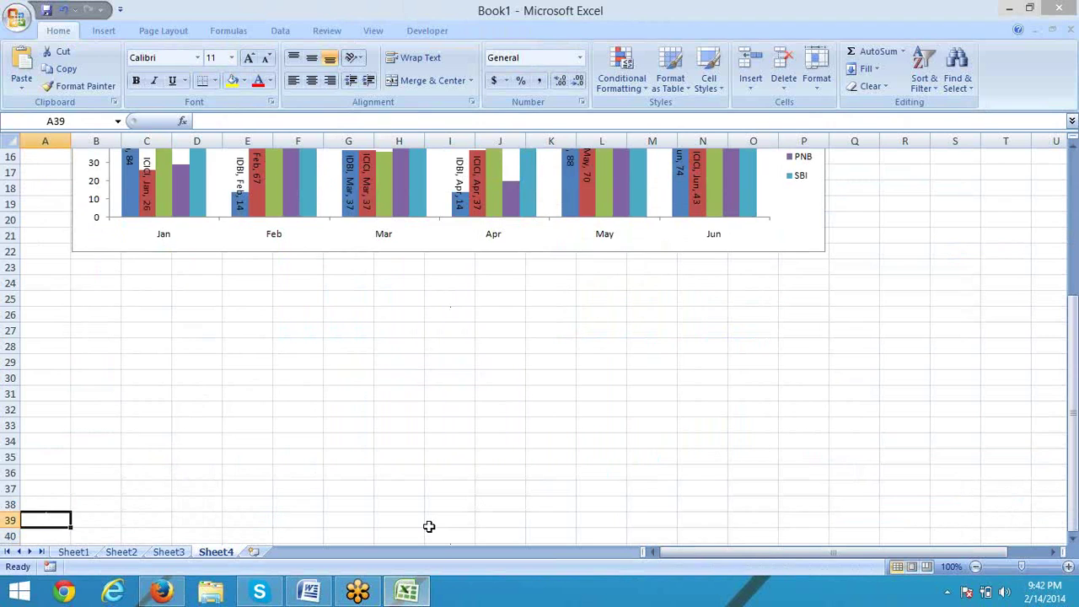
{"action": "key", "text": "Up"}
{"action": "key", "text": "Up"}
{"action": "key", "text": "Up"}
{"action": "key", "text": "Right"}
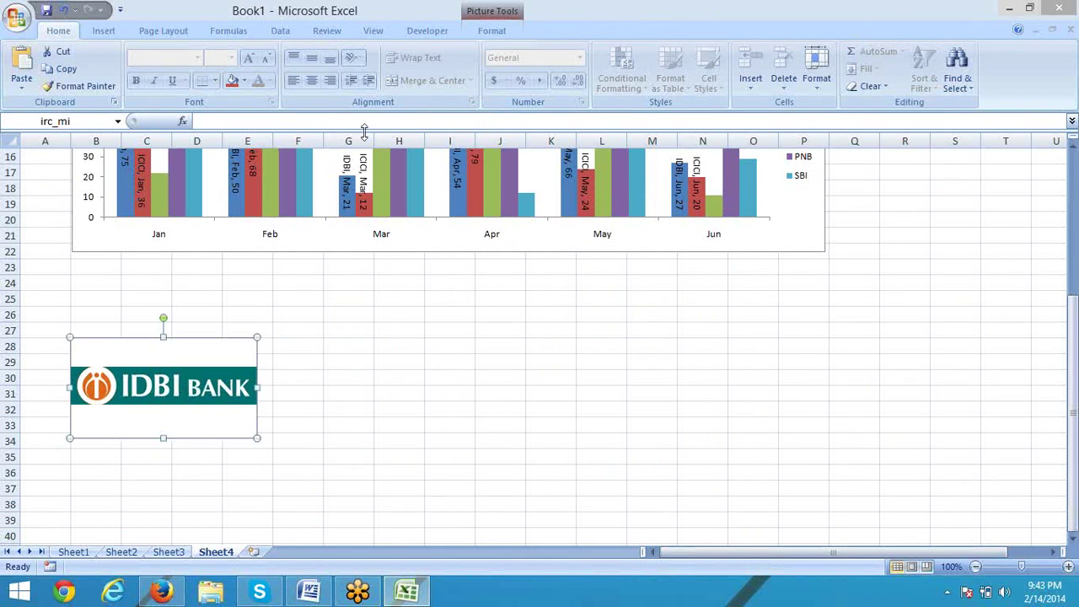
{"action": "left_click", "coordinate": [501, 19]}
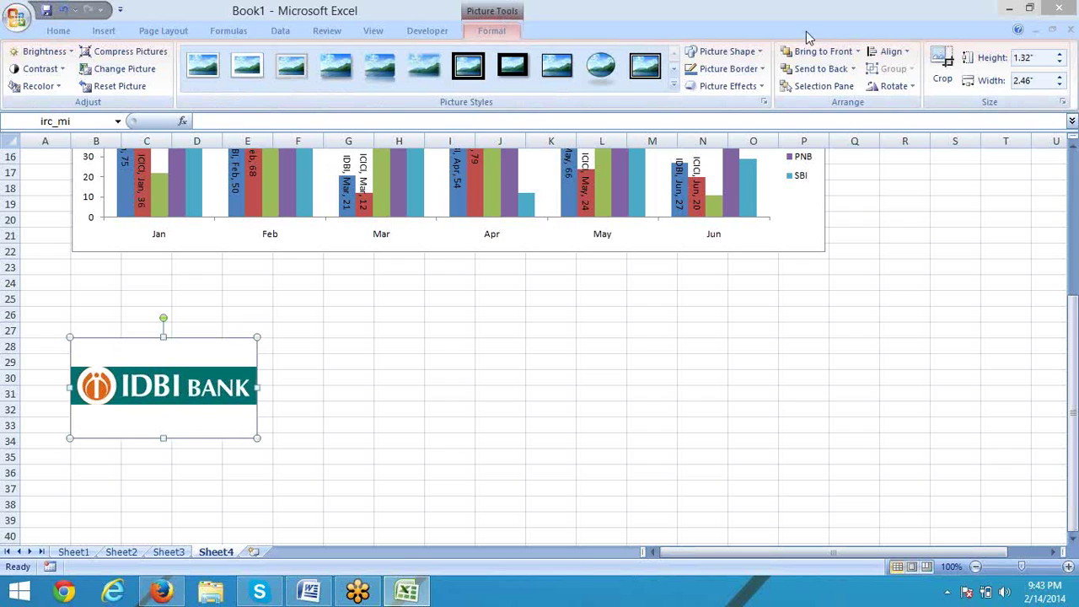
Step: Rotate the IDBI logo right 90° and crop its side margins down to a 0.53" × 2.46" strip
{"action": "left_click", "coordinate": [907, 87]}
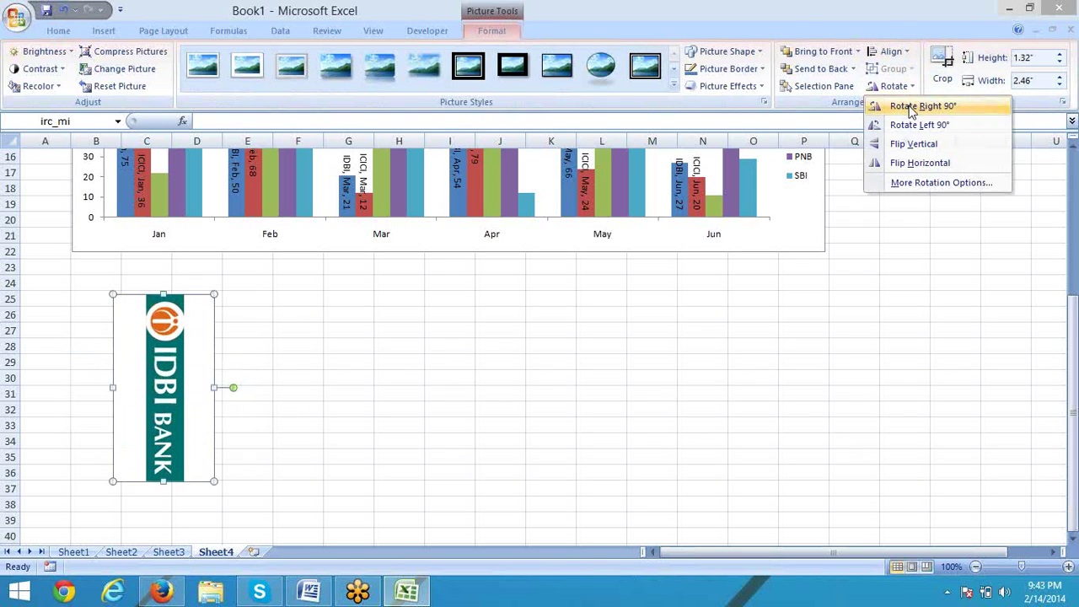
{"action": "left_click", "coordinate": [911, 107]}
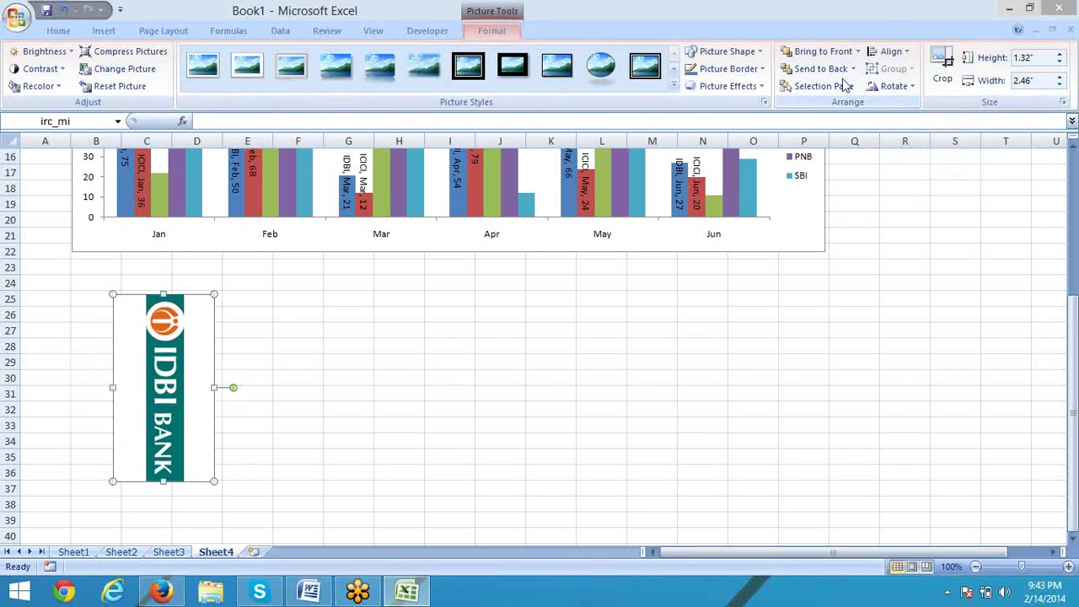
{"action": "left_click", "coordinate": [944, 68]}
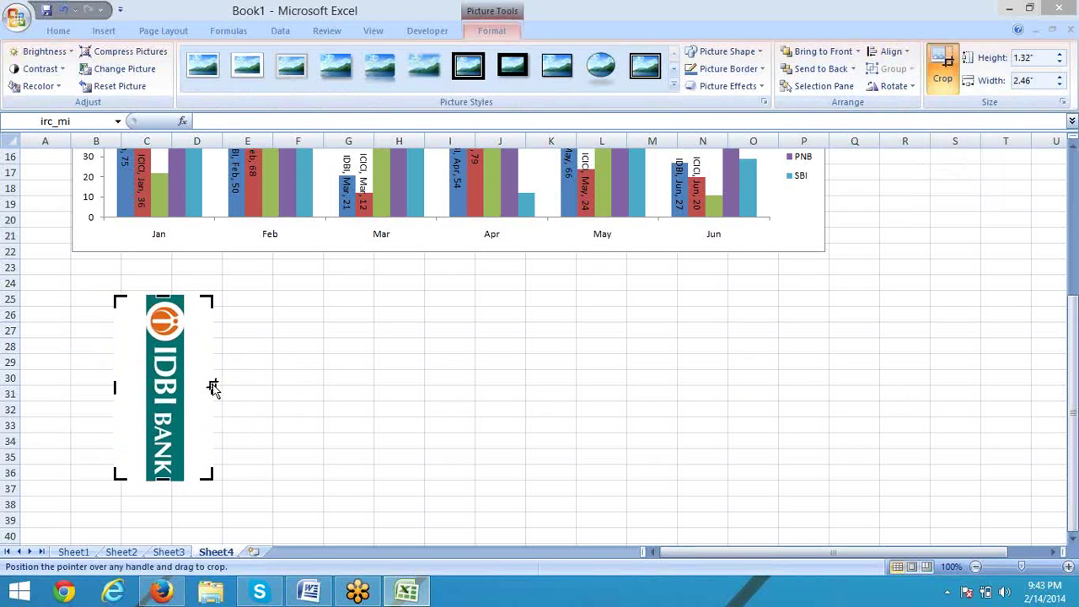
{"action": "left_click_drag", "start_coordinate": [212, 388], "coordinate": [186, 386]}
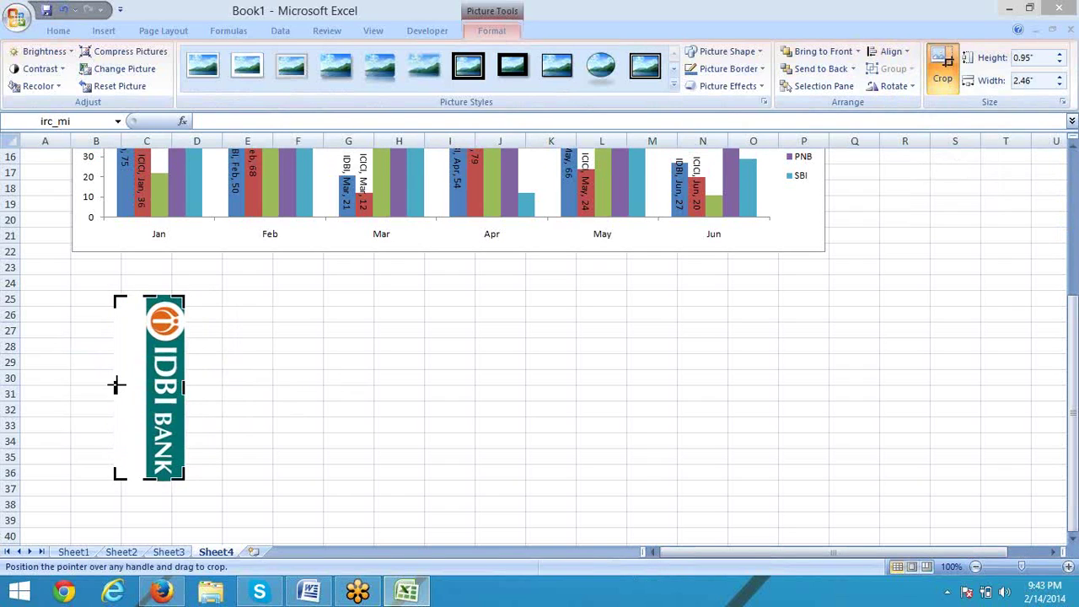
{"action": "left_click_drag", "start_coordinate": [114, 386], "coordinate": [143, 383]}
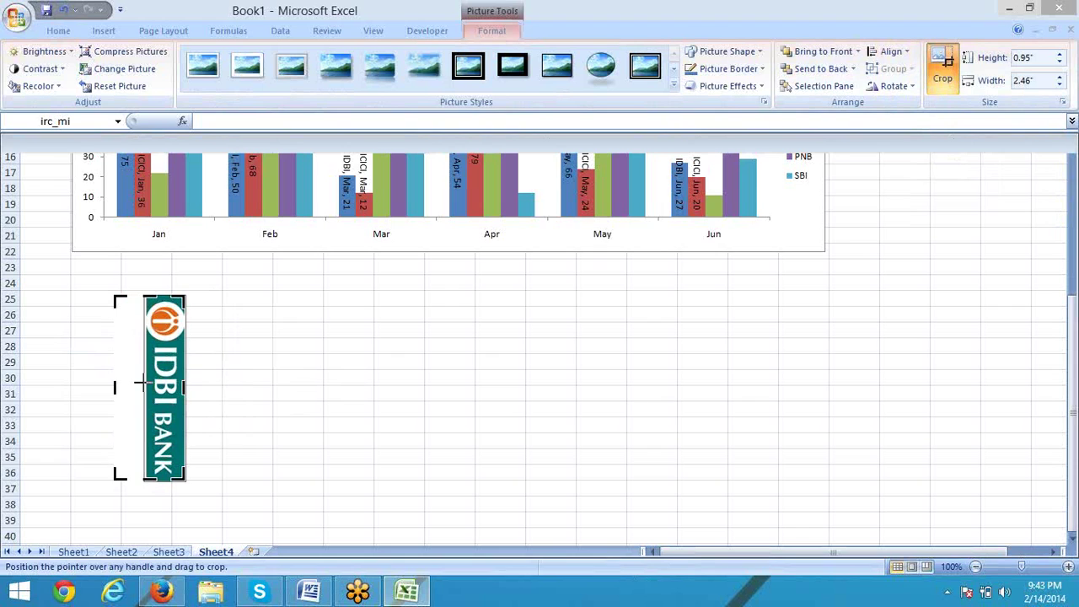
{"action": "key", "text": "Escape"}
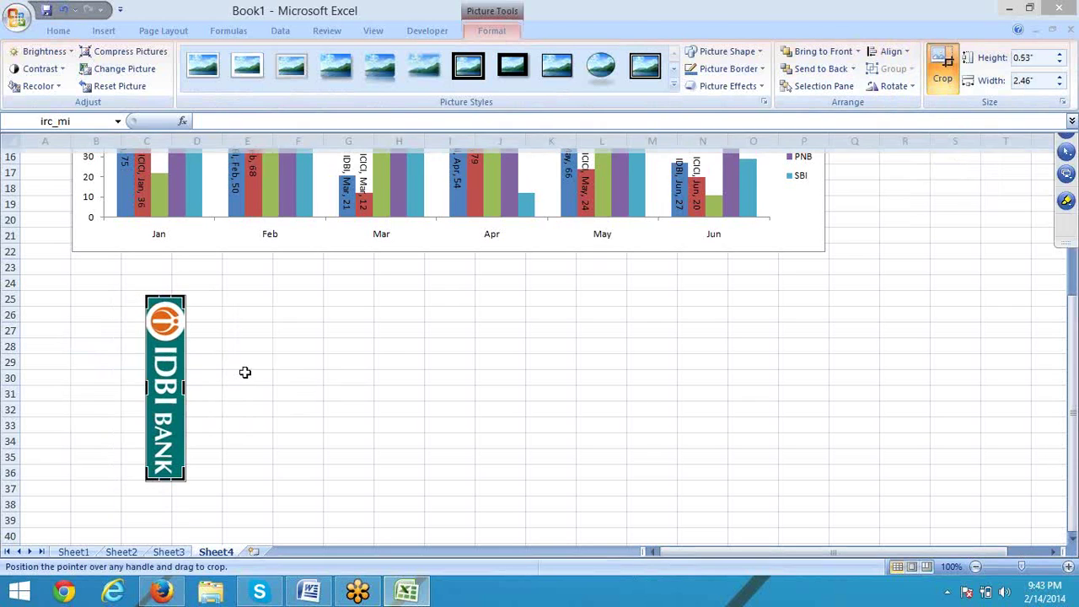
{"action": "key", "text": "Escape"}
{"action": "left_click", "coordinate": [186, 384]}
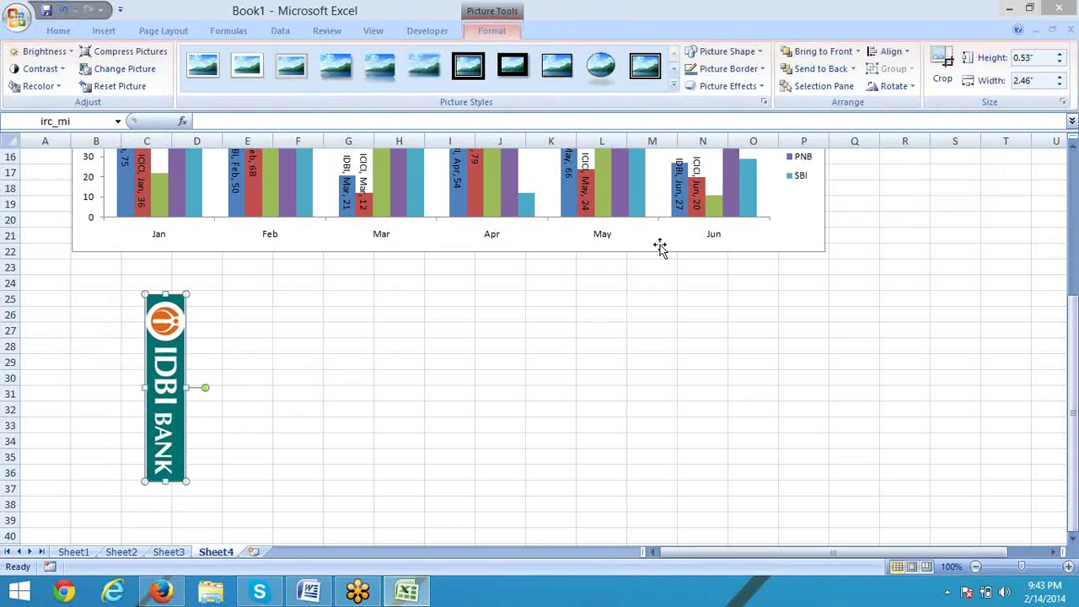
{"action": "left_click", "coordinate": [846, 358]}
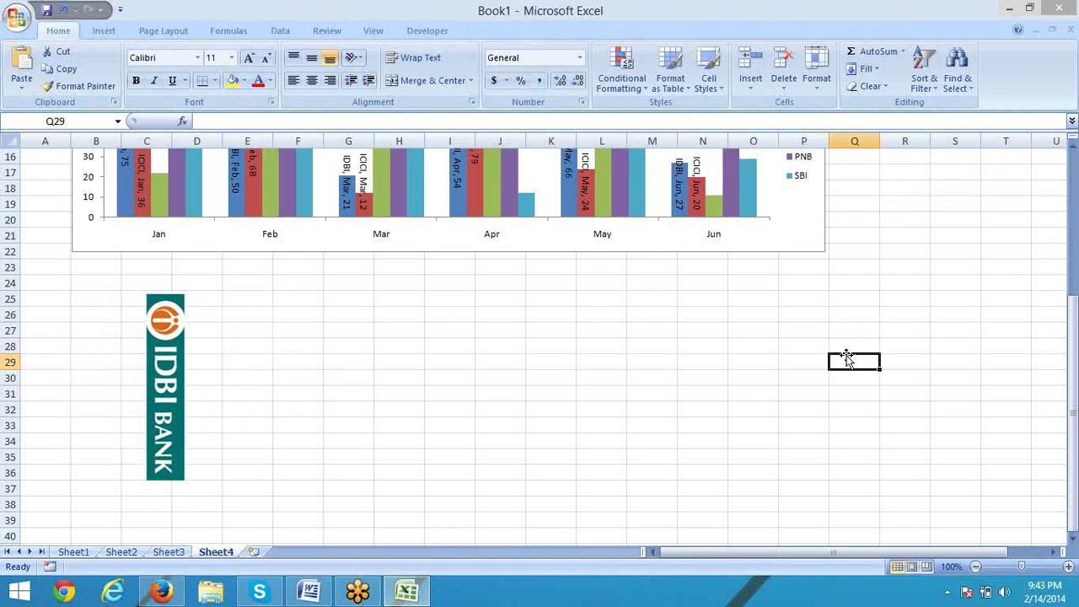
Step: Fill the IDBI series columns with the clipboard logo picture through Format Data Series
{"action": "key", "text": "Up"}
{"action": "key", "text": "Up"}
{"action": "key", "text": "Up"}
{"action": "key", "text": "Up"}
{"action": "key", "text": "Up"}
{"action": "key", "text": "Up"}
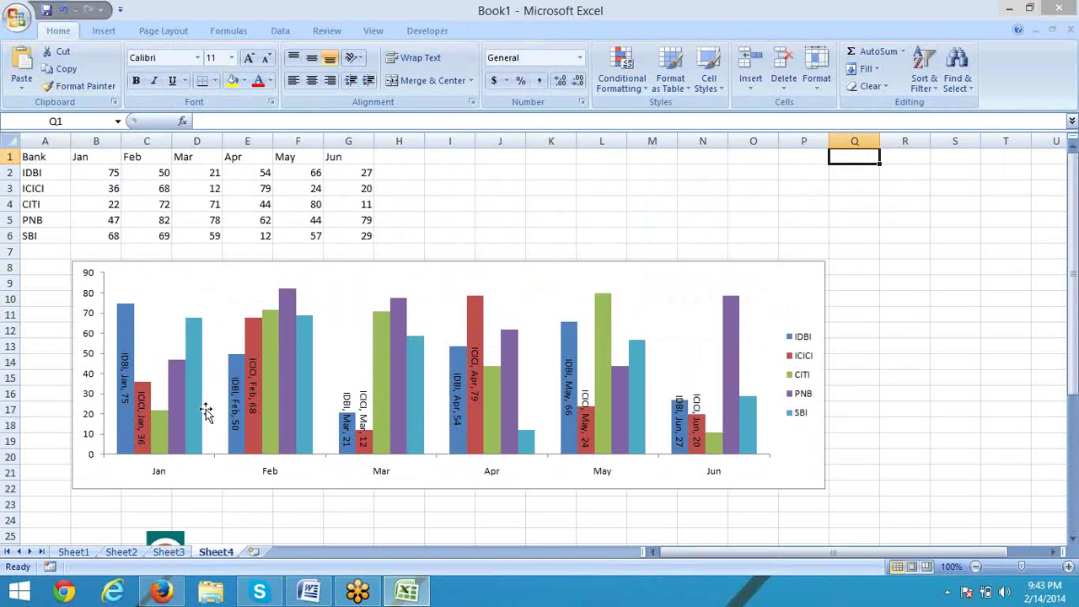
{"action": "left_click", "coordinate": [123, 413]}
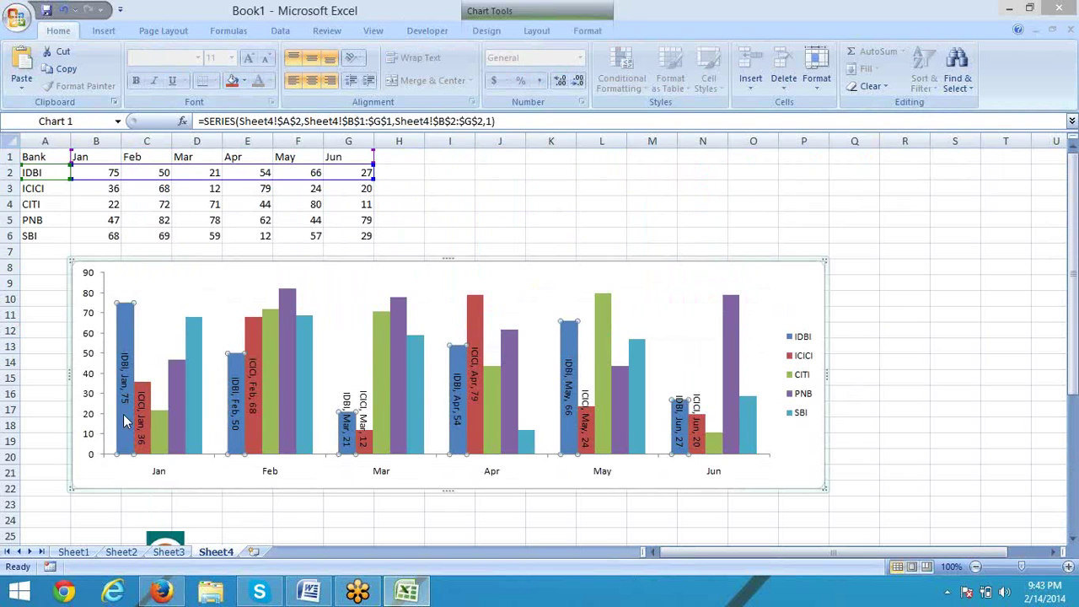
{"action": "right_click", "coordinate": [123, 413]}
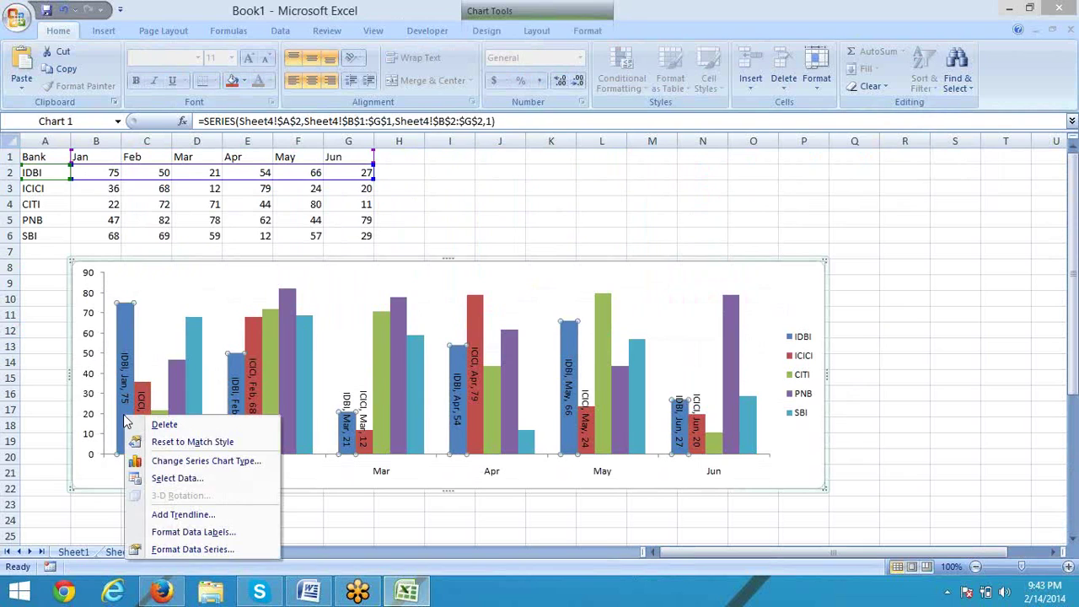
{"action": "left_click", "coordinate": [199, 549]}
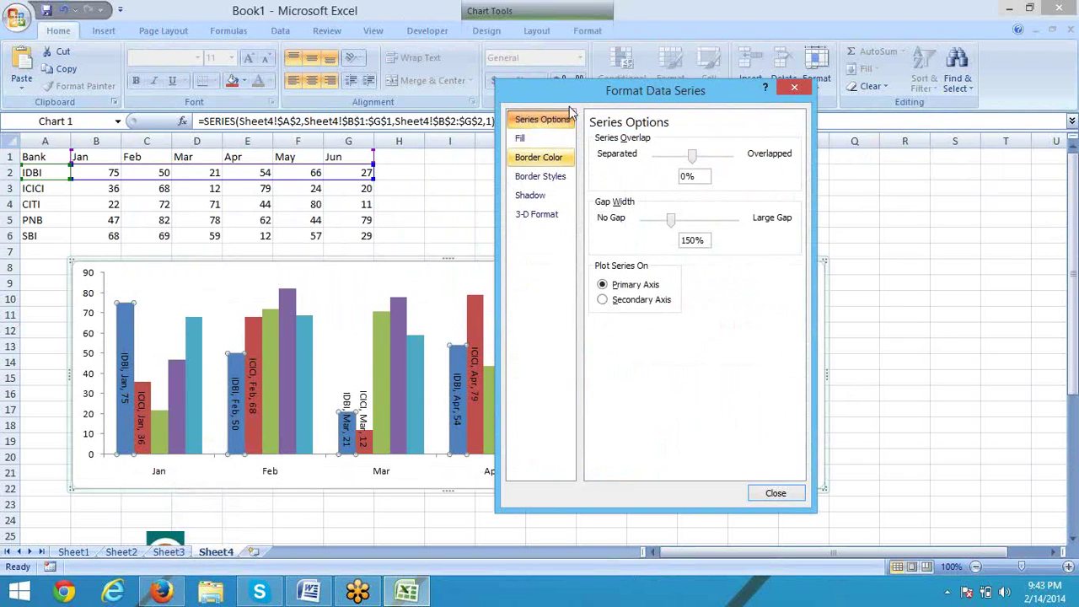
{"action": "left_click", "coordinate": [551, 139]}
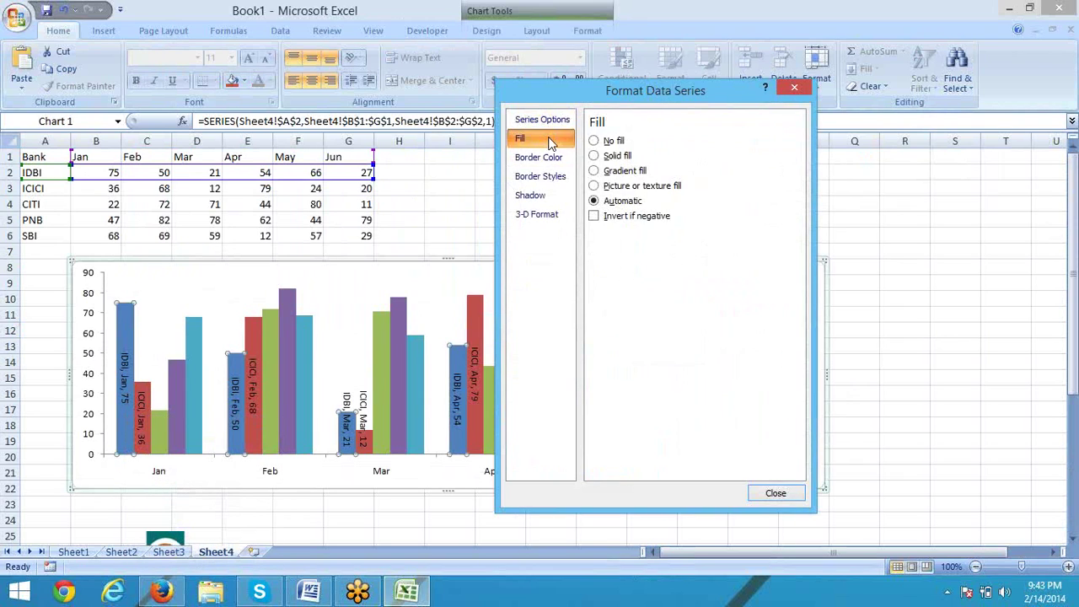
{"action": "left_click", "coordinate": [594, 187]}
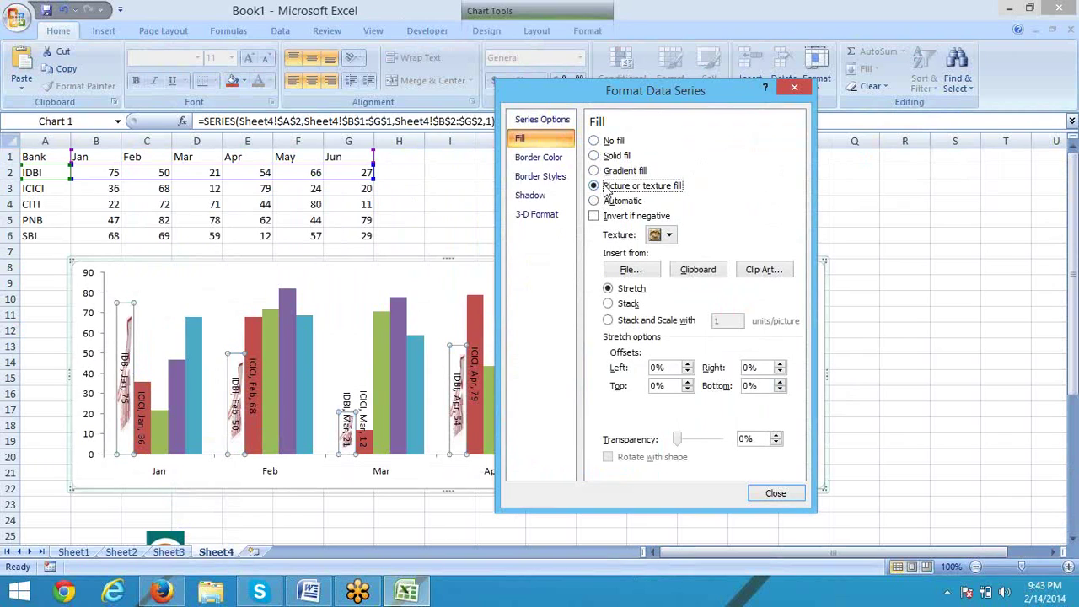
{"action": "left_click", "coordinate": [698, 269]}
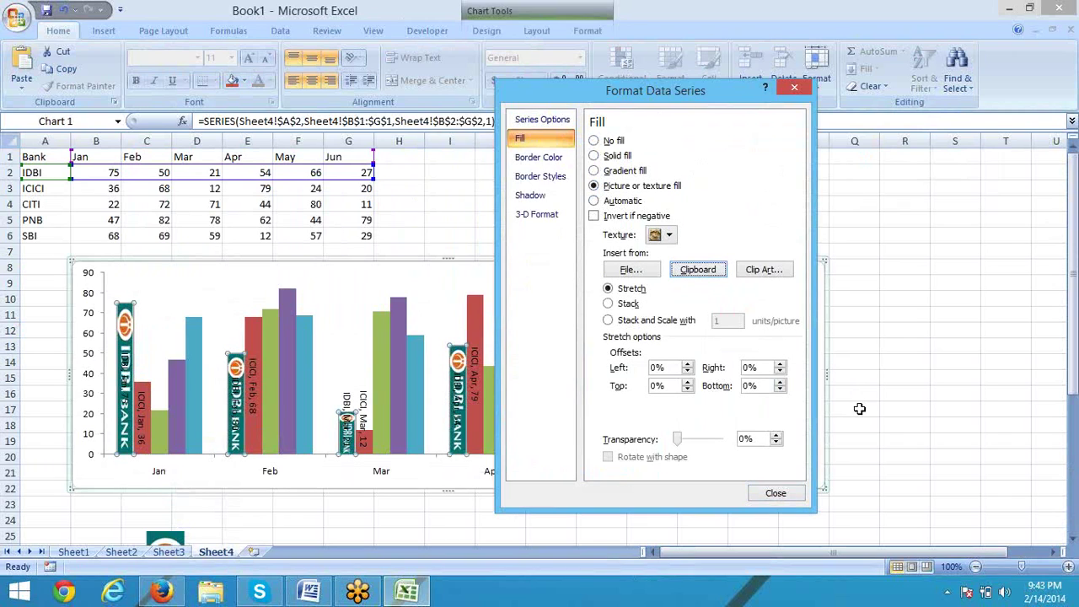
{"action": "left_click", "coordinate": [775, 493]}
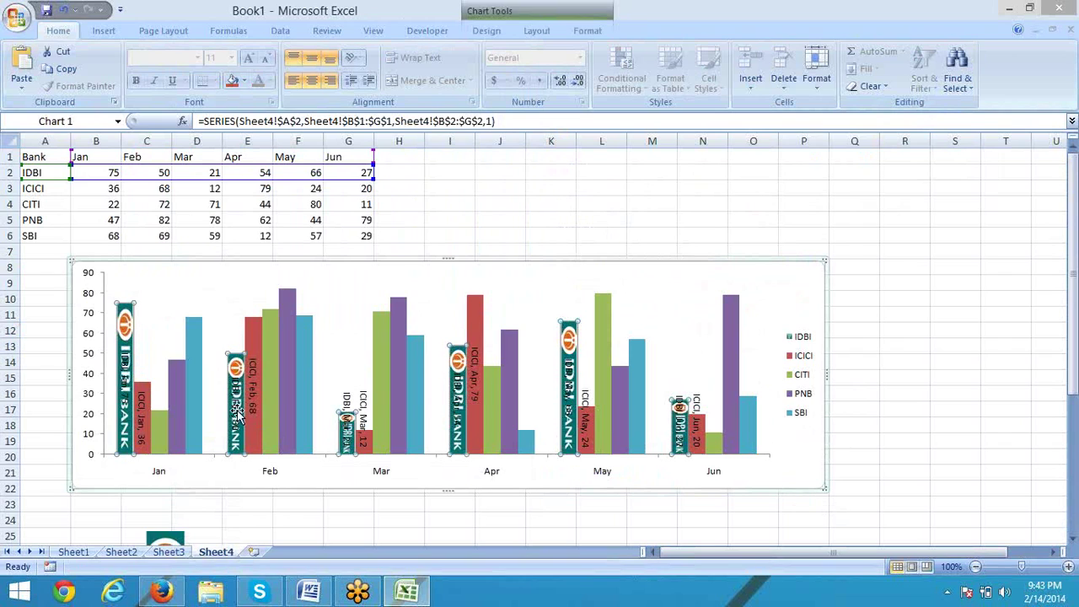
Step: Delete the IDBI and ICICI data labels from the chart
{"action": "left_click", "coordinate": [124, 374]}
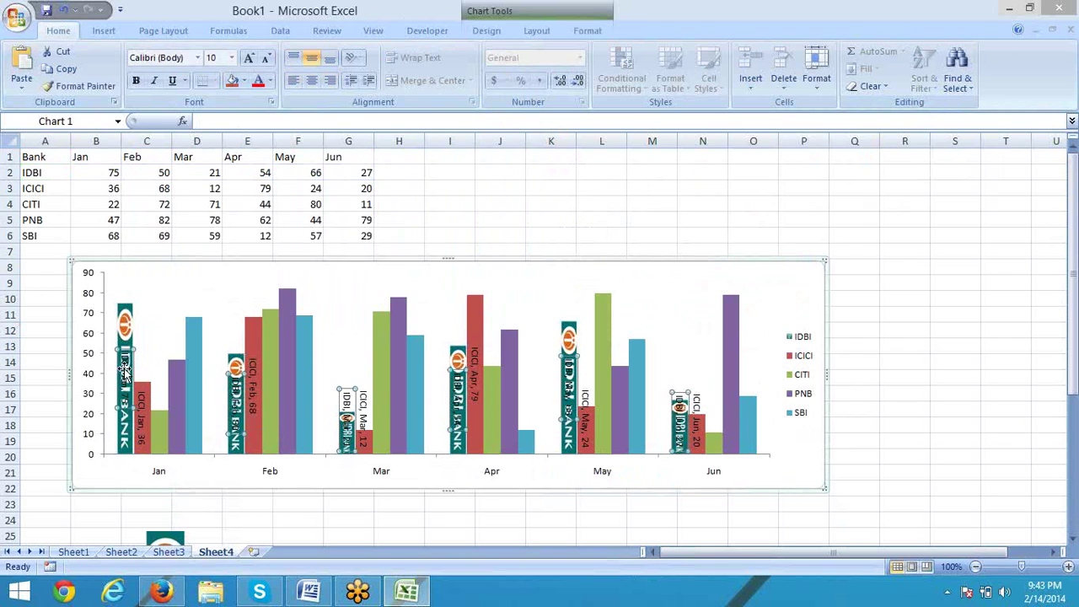
{"action": "left_click", "coordinate": [124, 373]}
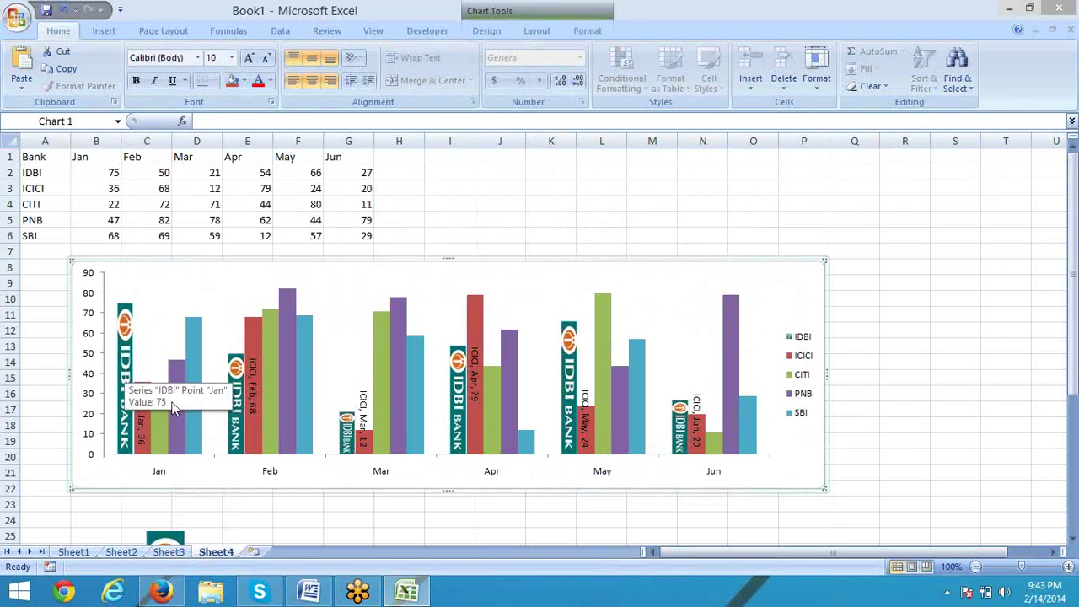
{"action": "left_click", "coordinate": [368, 270]}
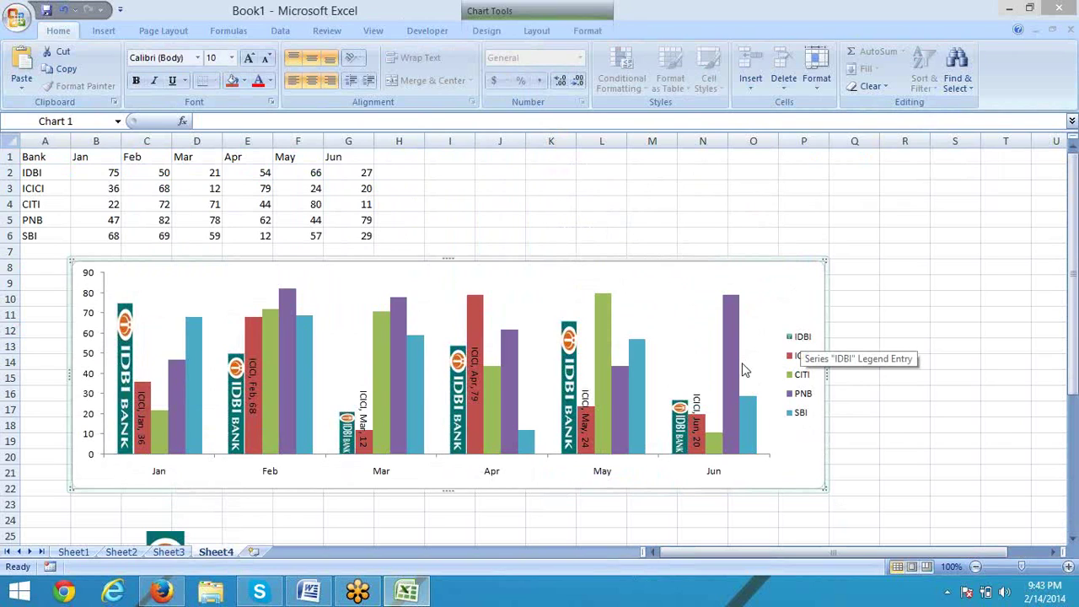
{"action": "left_click", "coordinate": [142, 402]}
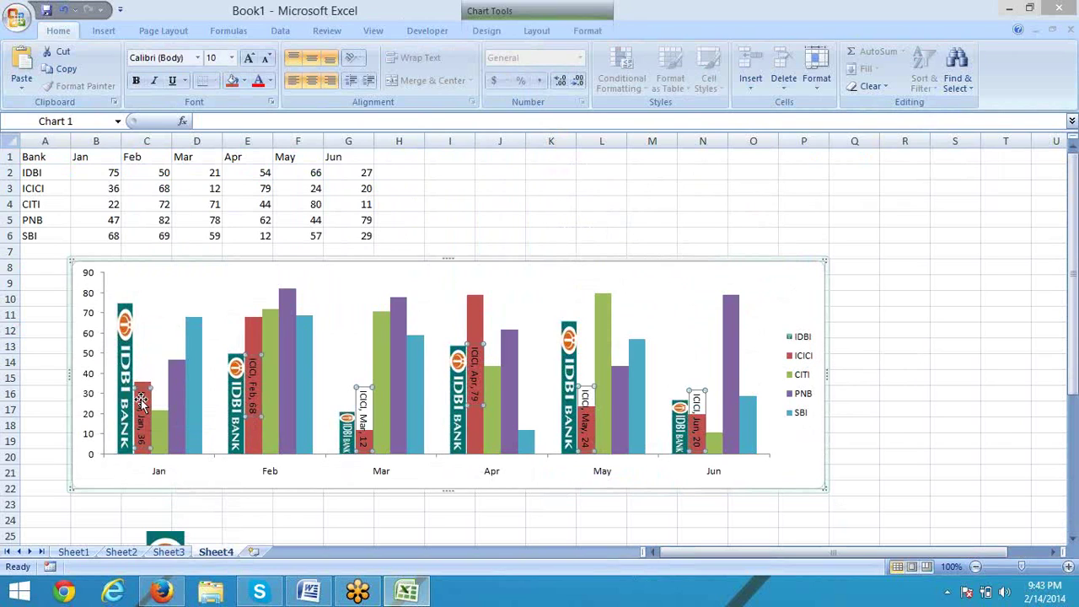
{"action": "key", "text": "Delete"}
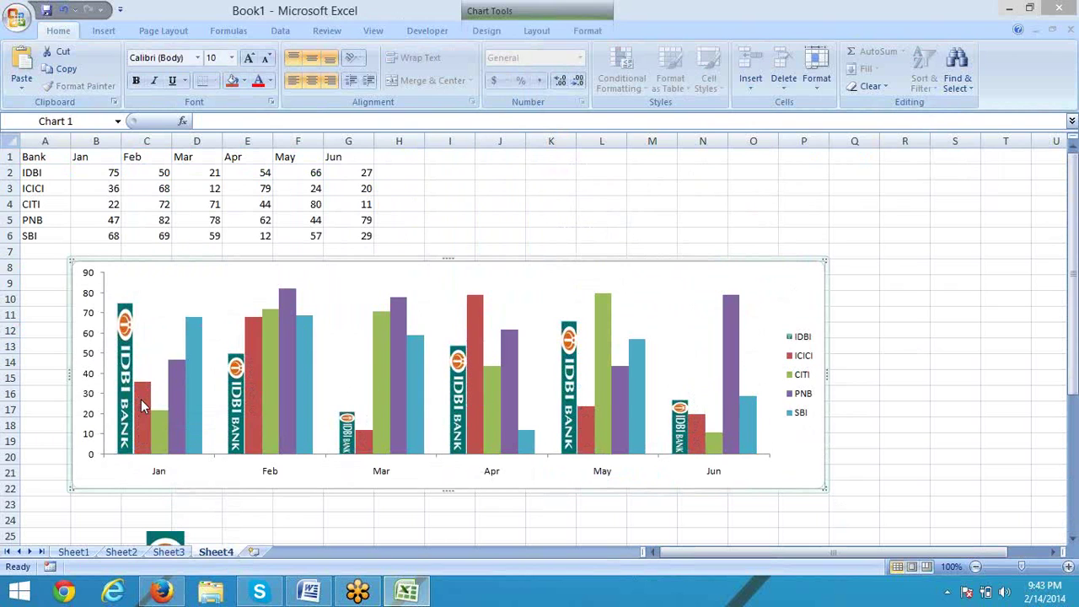
Step: In Firefox, replace the IDBI image search with an 'icici bank' search
{"action": "left_click", "coordinate": [167, 595]}
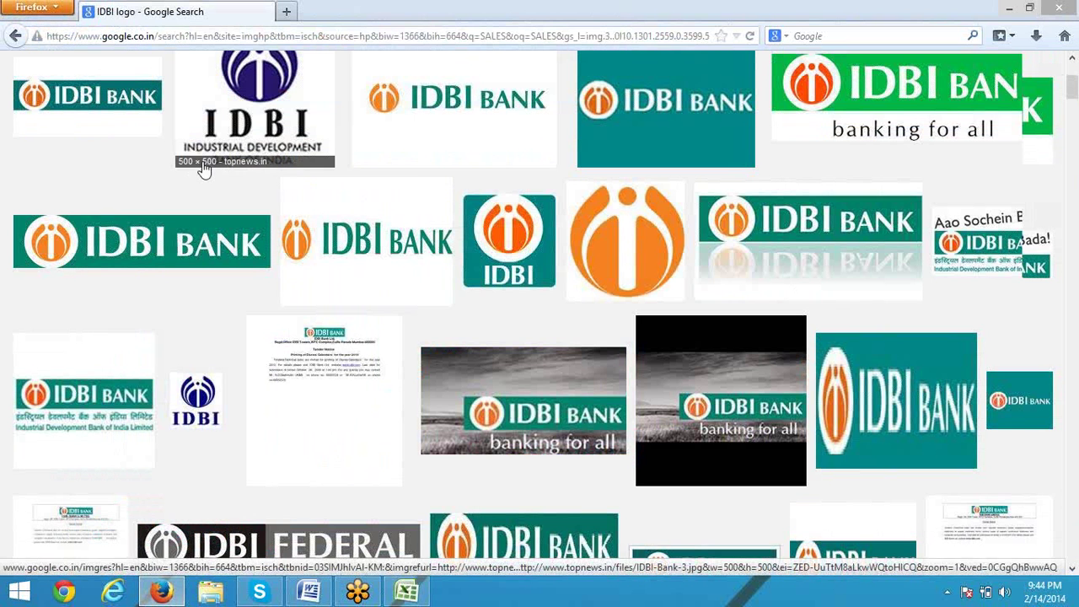
{"action": "scroll", "coordinate": [203, 168], "scroll_direction": "up", "scroll_amount": 1}
{"action": "scroll", "coordinate": [203, 168], "scroll_direction": "up", "scroll_amount": 5}
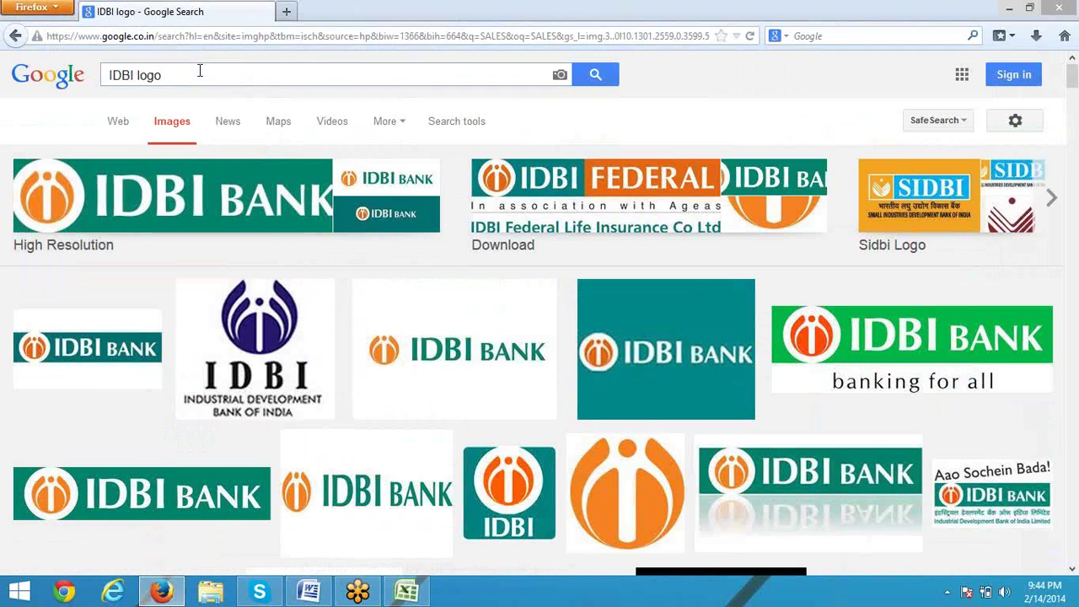
{"action": "key", "text": "BackSpace"}
{"action": "key", "text": "BackSpace"}
{"action": "key", "text": "BackSpace"}
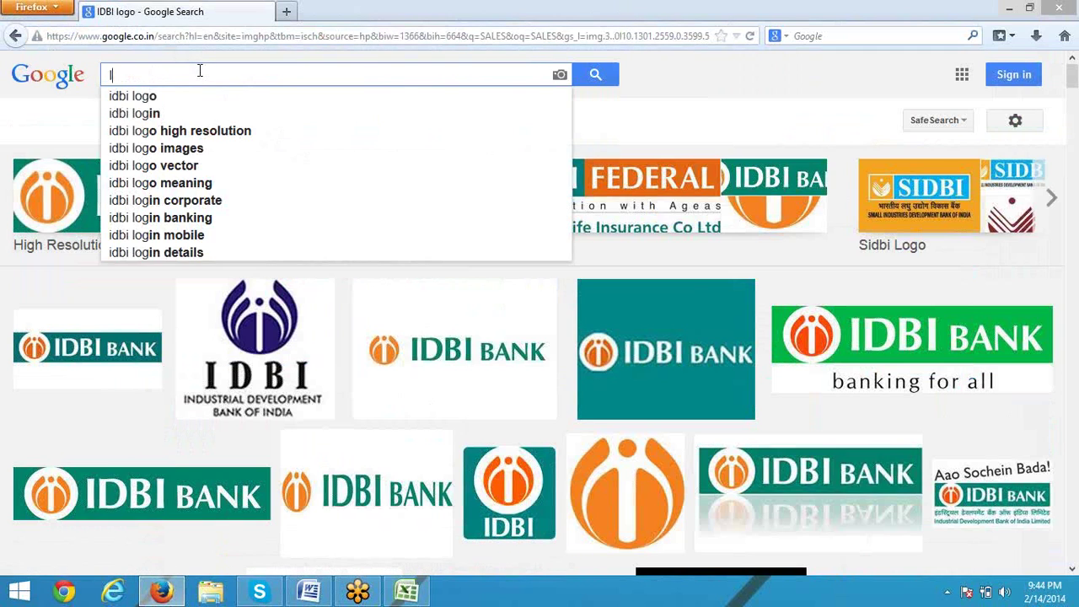
{"action": "type", "text": "IC"}
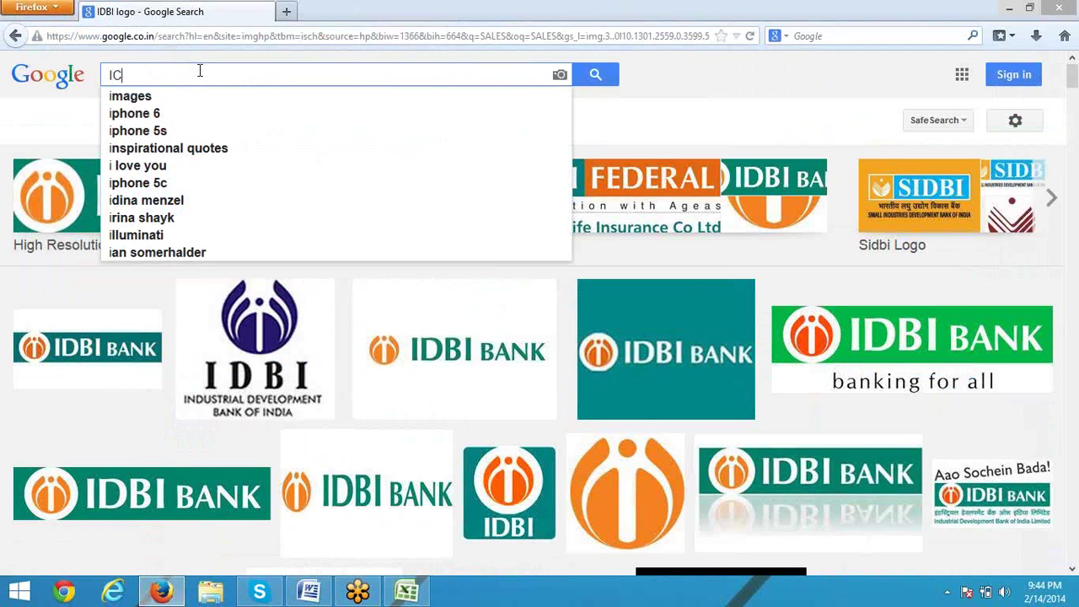
{"action": "type", "text": "ICI"}
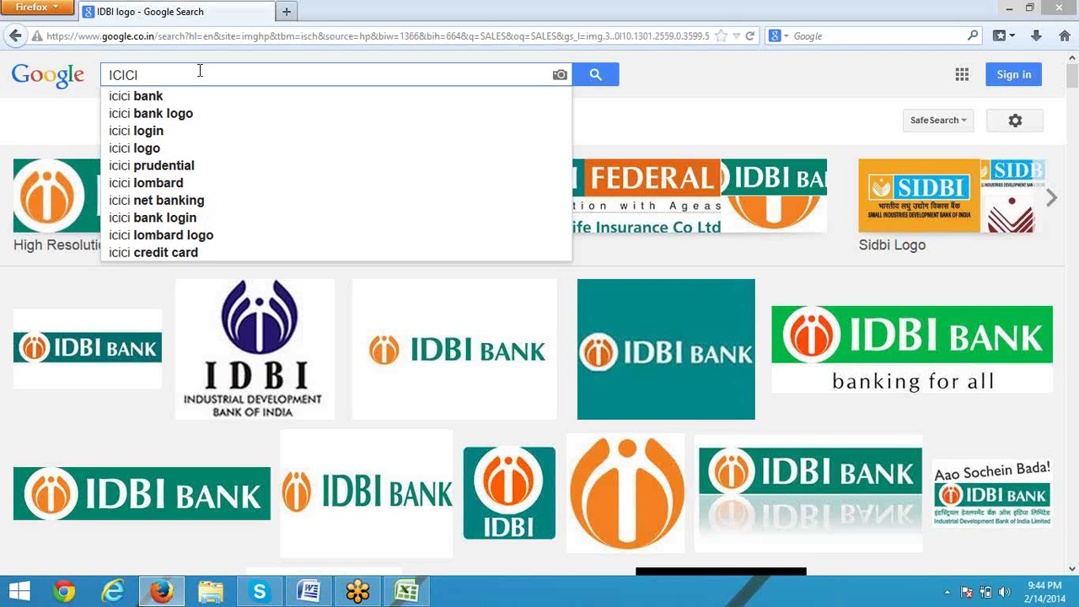
{"action": "key", "text": "Down"}
{"action": "key", "text": "Return"}
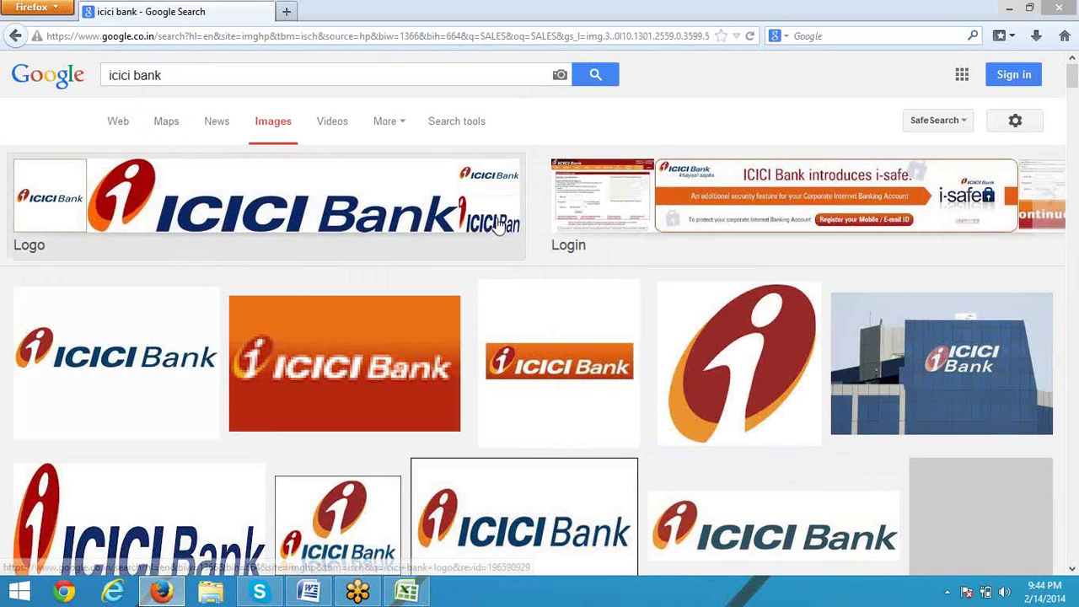
Step: Open an orange ICICI Bank logo preview and copy the image
{"action": "left_click", "coordinate": [597, 342]}
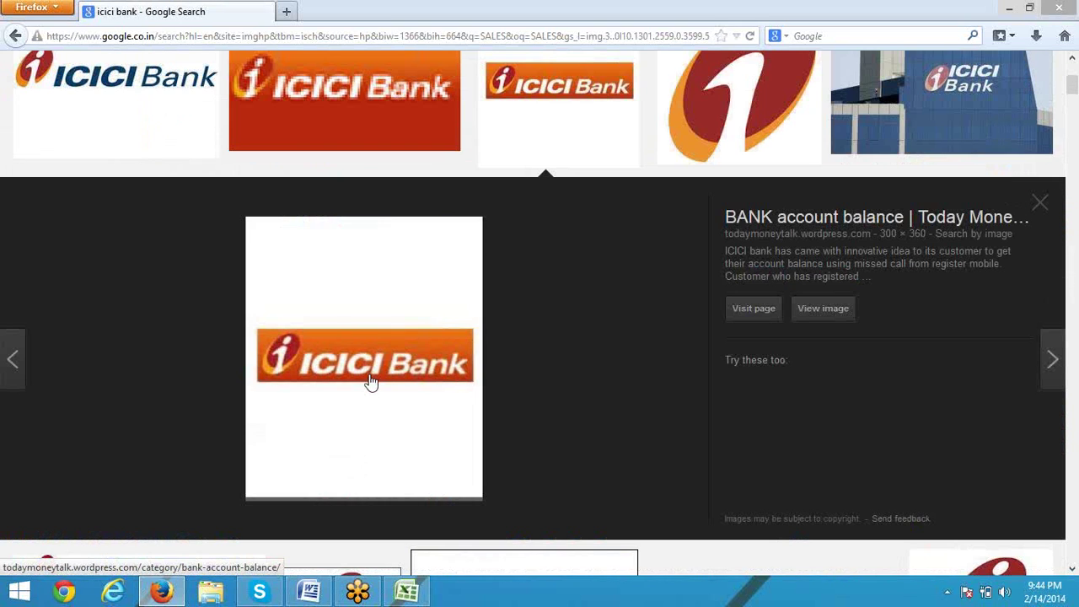
{"action": "right_click", "coordinate": [363, 361]}
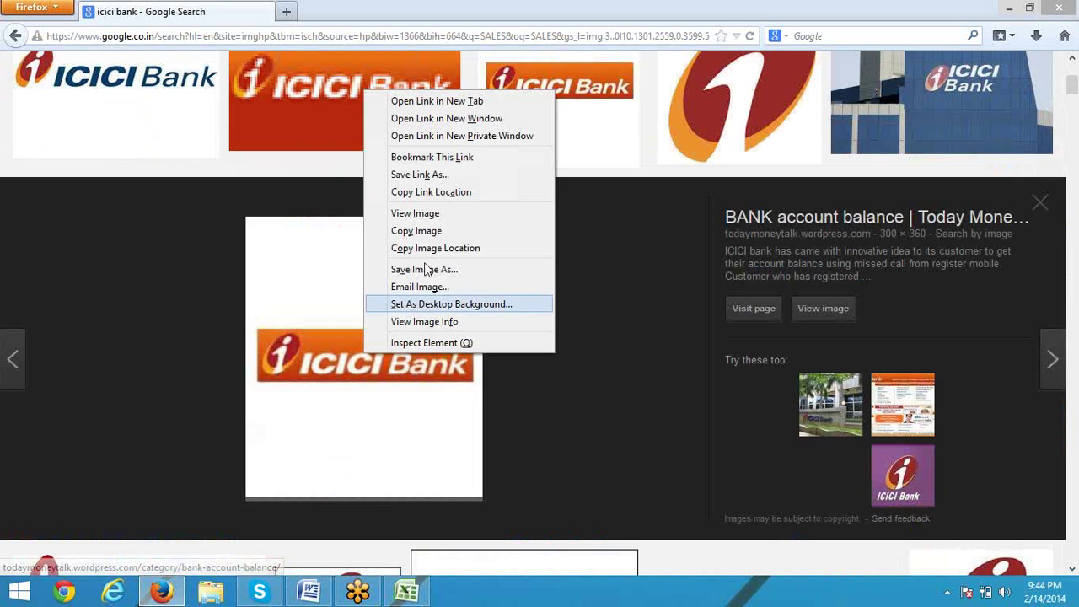
{"action": "left_click", "coordinate": [415, 230]}
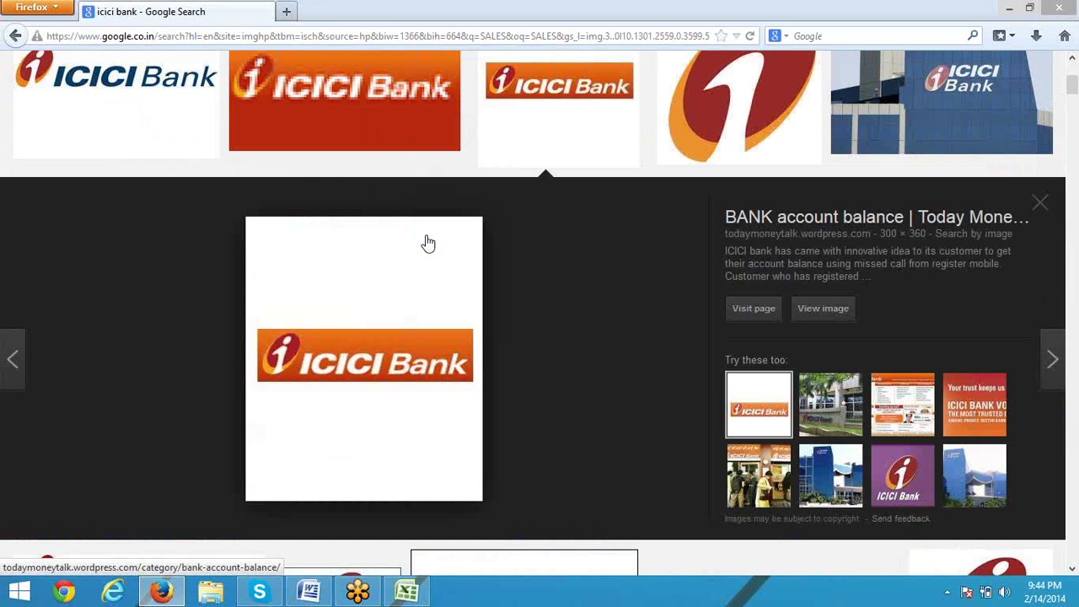
{"action": "key", "text": "Escape"}
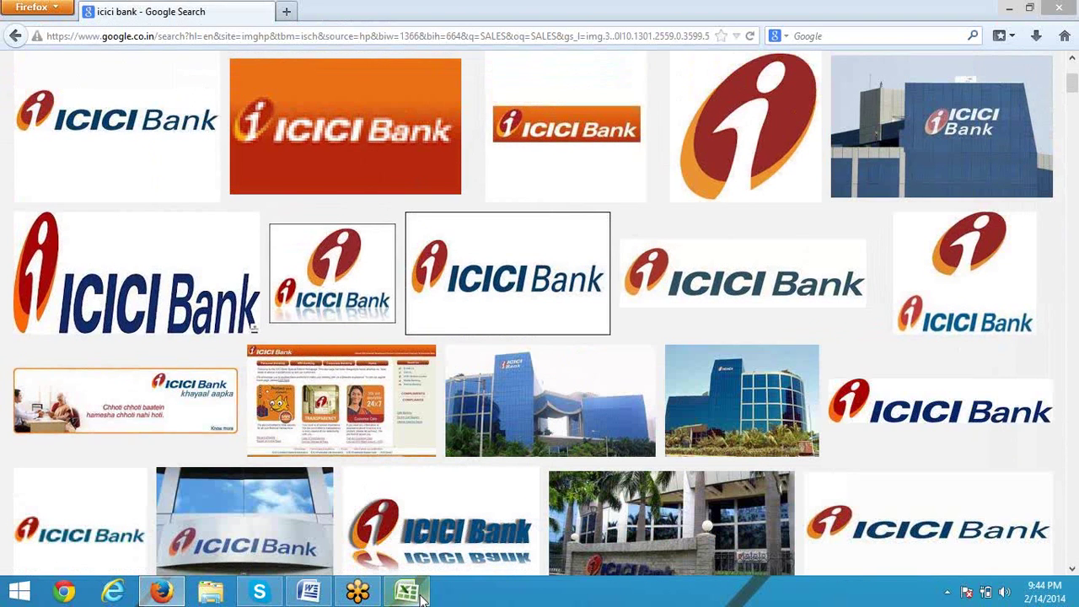
Step: Back in Excel, select cell F25 below the chart and try pasting the ICICI logo there
{"action": "left_click", "coordinate": [421, 596]}
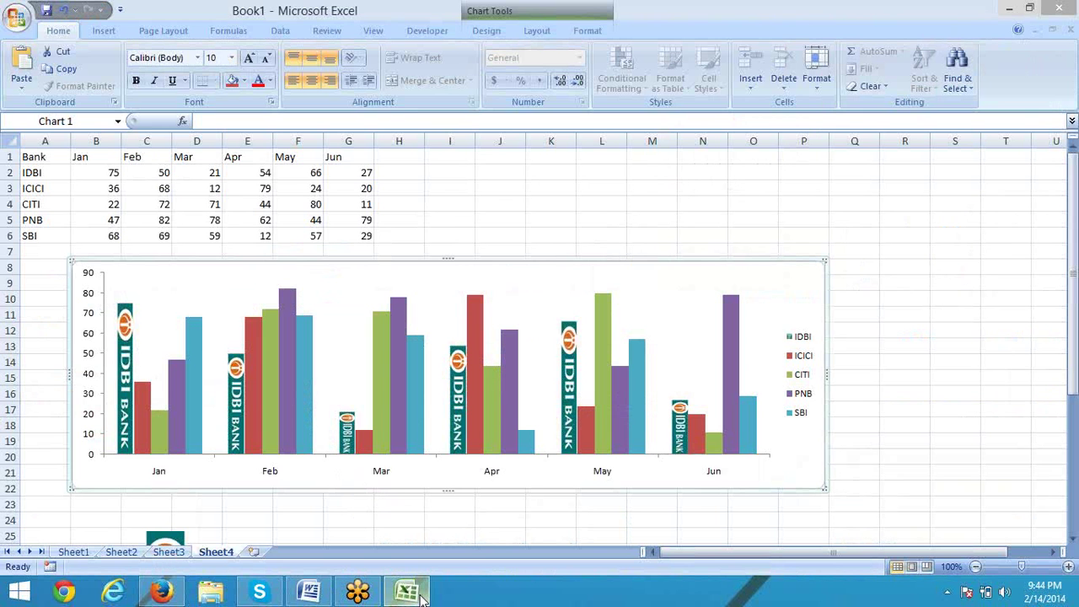
{"action": "left_click", "coordinate": [432, 529]}
{"action": "key", "text": "Down"}
{"action": "key", "text": "Down"}
{"action": "key", "text": "Down"}
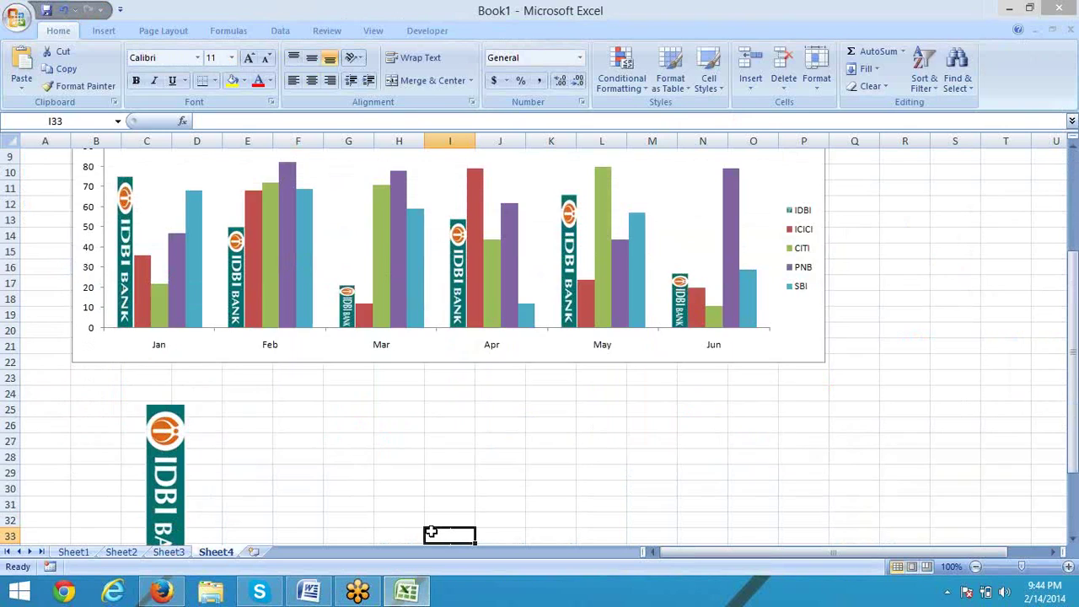
{"action": "key", "text": "Down"}
{"action": "key", "text": "Left"}
{"action": "key", "text": "Left"}
{"action": "key", "text": "Left"}
{"action": "key", "text": "Left"}
{"action": "key", "text": "Up"}
{"action": "key", "text": "Up"}
{"action": "key", "text": "Up"}
{"action": "key", "text": "Up"}
{"action": "key", "text": "Up"}
{"action": "key", "text": "Up"}
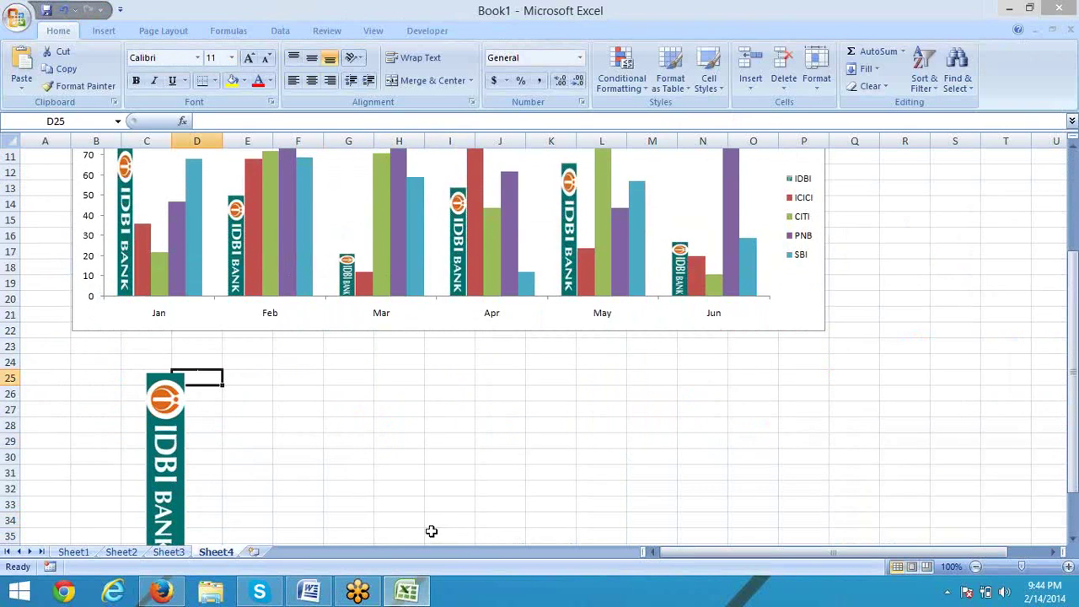
{"action": "key", "text": "Right"}
{"action": "key", "text": "Right"}
{"action": "key", "text": "ctrl+shift+r"}
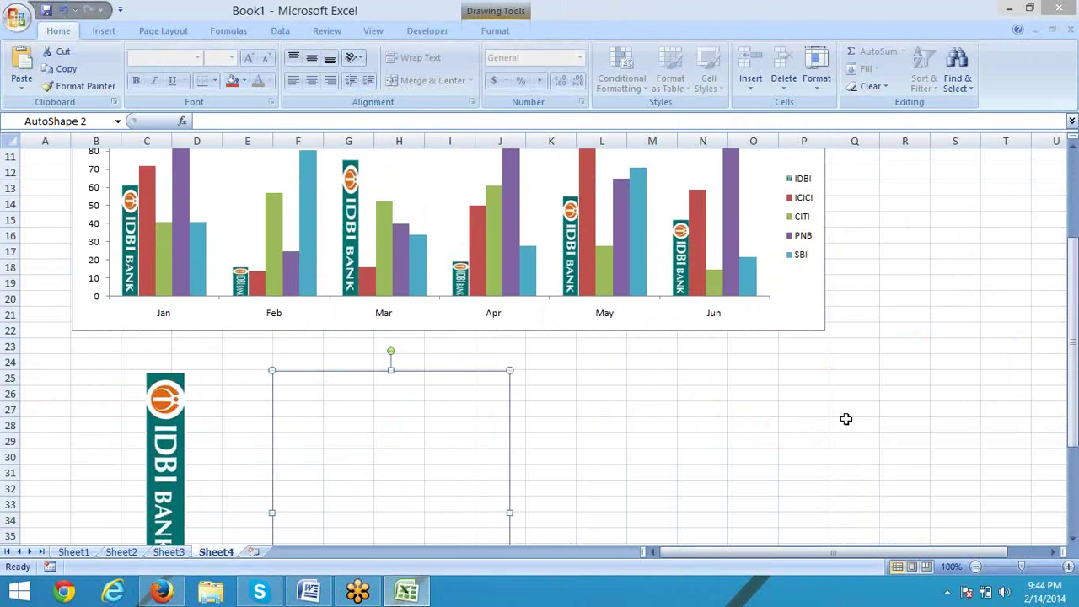
Step: Delete the empty pasted rectangle shape and go to the Windows Start screen
{"action": "left_click", "coordinate": [1074, 540]}
{"action": "left_click", "coordinate": [1074, 539]}
{"action": "left_click", "coordinate": [1074, 539]}
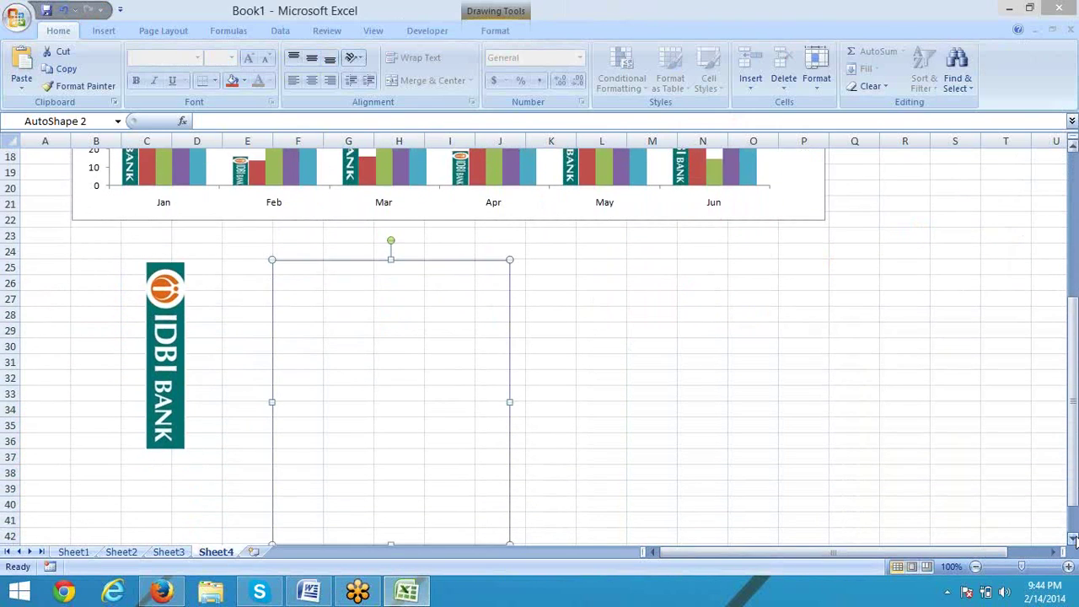
{"action": "left_click", "coordinate": [1074, 539]}
{"action": "key", "text": "Delete"}
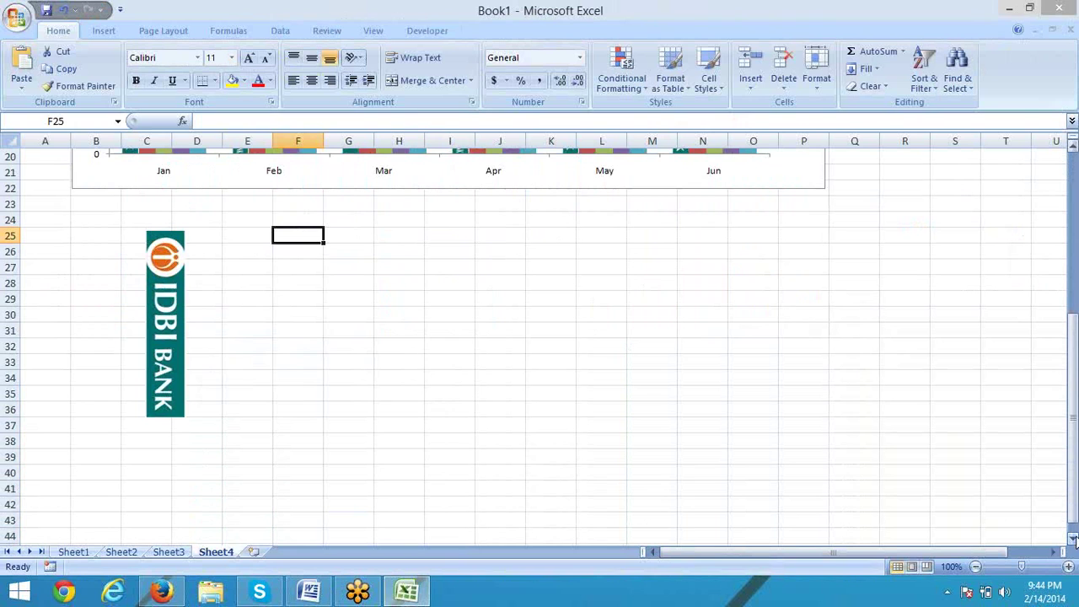
{"action": "key", "text": "super"}
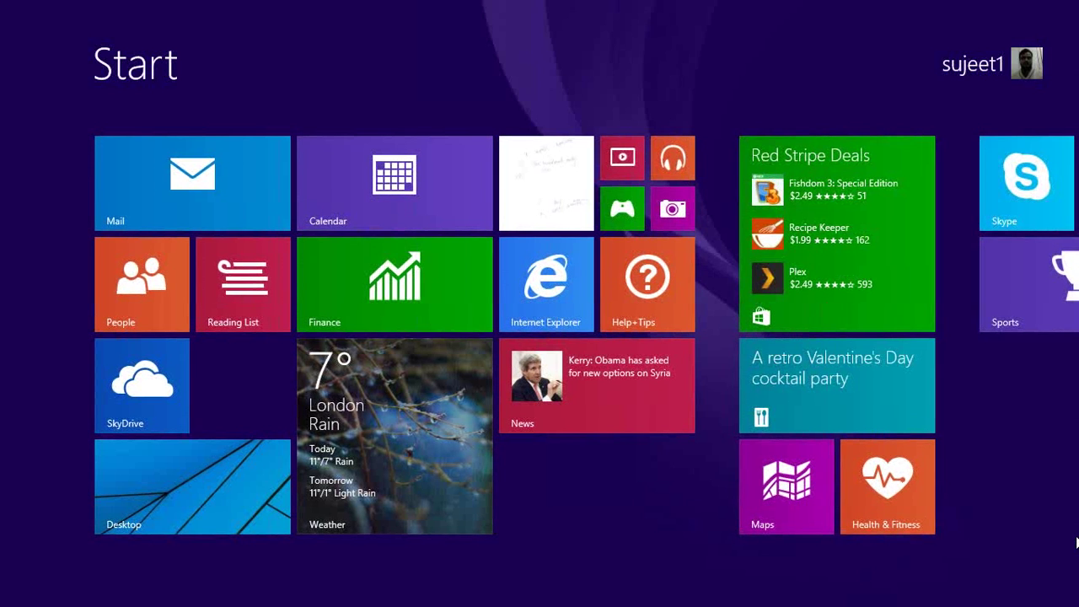
Step: Open Paint, paste the ICICI Bank logo onto a 205×246px canvas, then return to Excel
{"action": "type", "text": "player"}
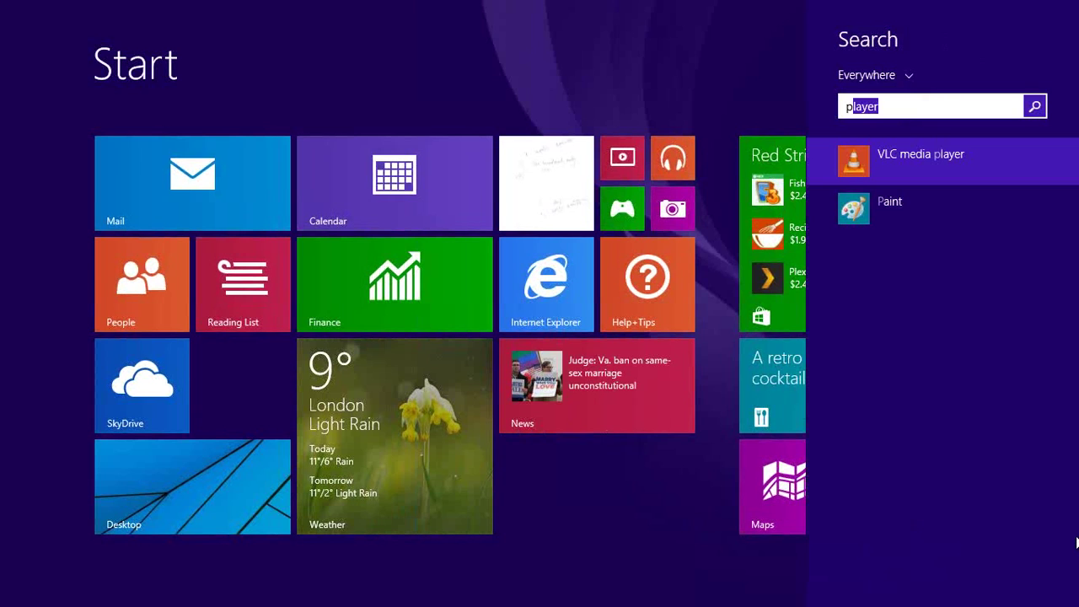
{"action": "type", "text": "Paint"}
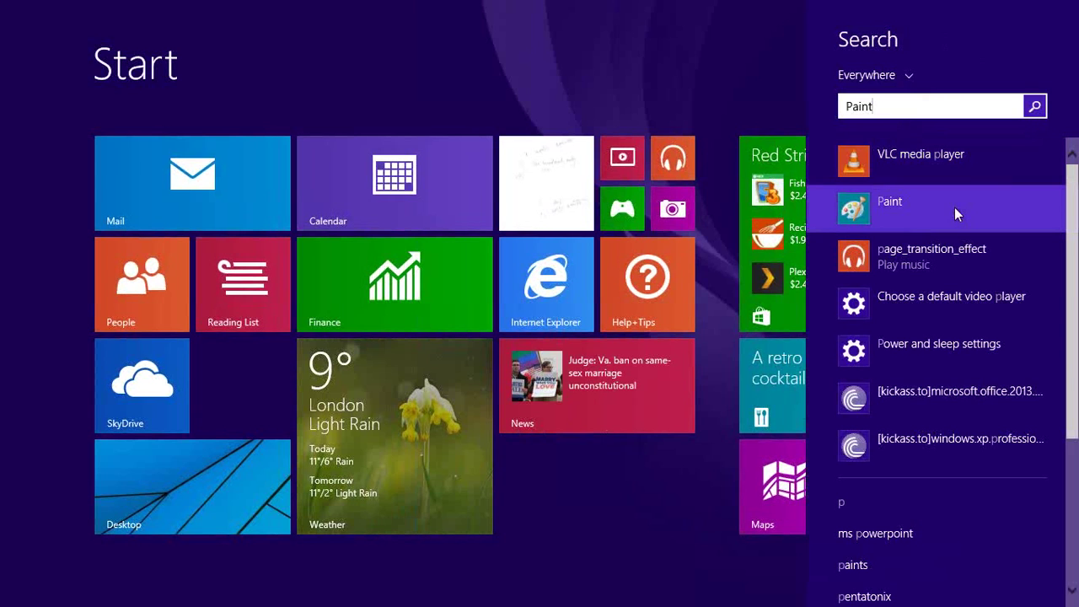
{"action": "left_click", "coordinate": [954, 210]}
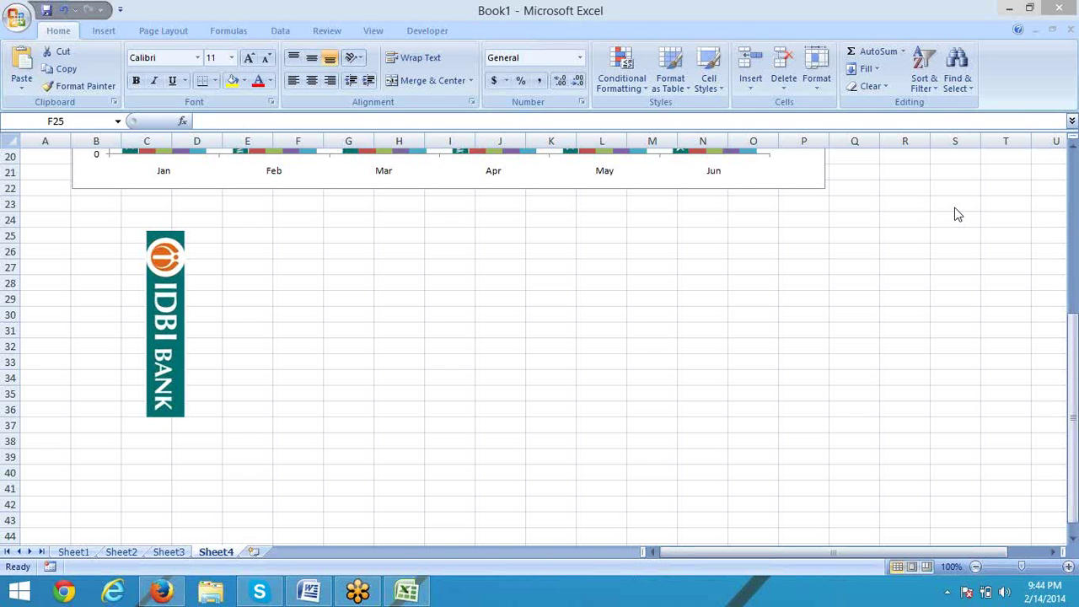
{"action": "key", "text": "ctrl+v"}
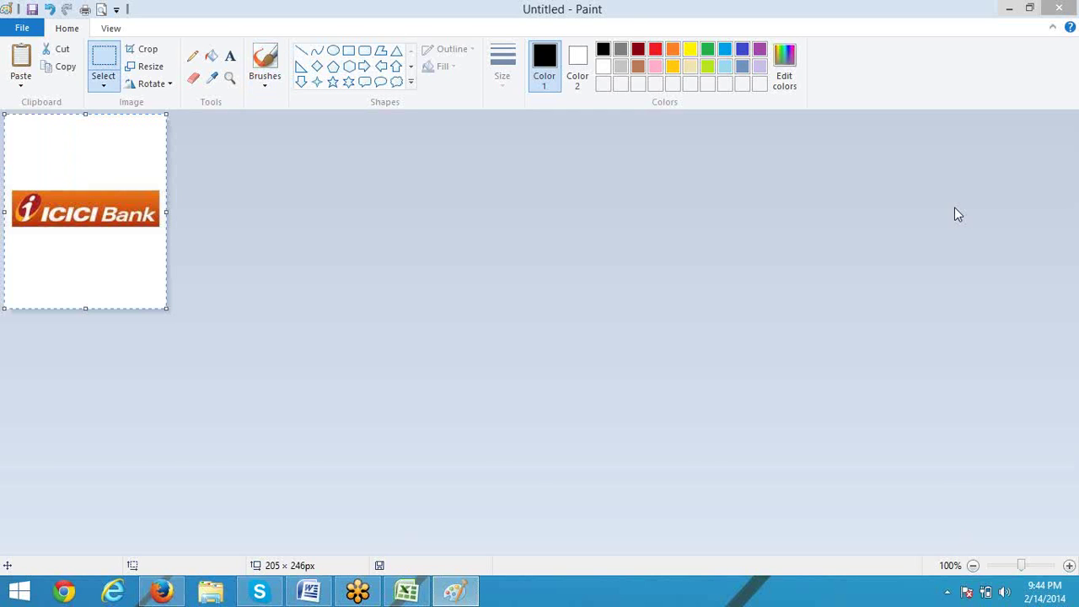
{"action": "key", "text": "alt+Tab"}
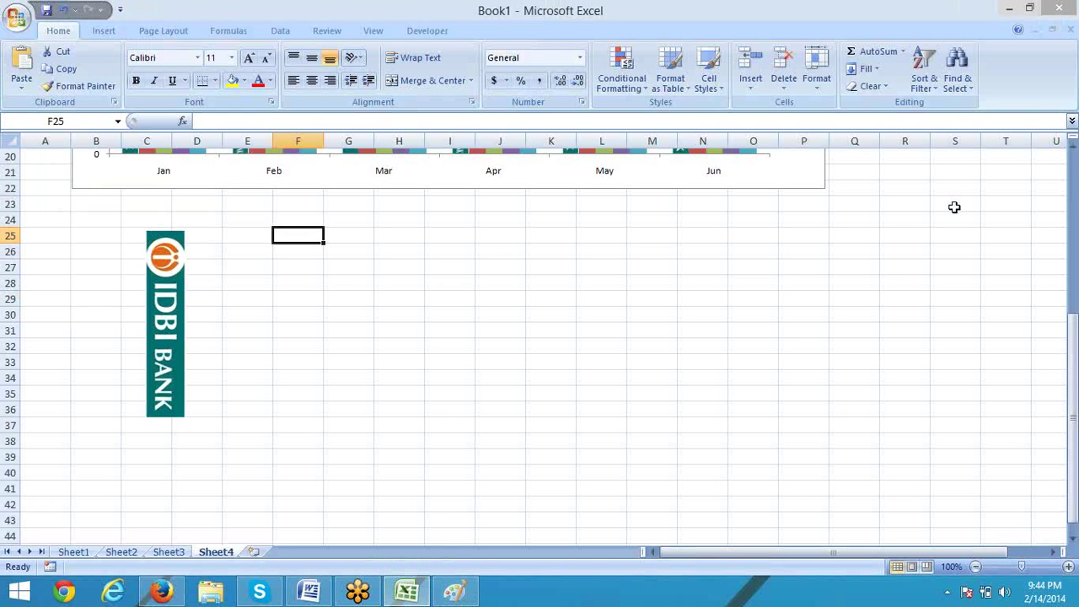
Step: Paste the ICICI logo below the chart and rotate it left 90°
{"action": "key", "text": "ctrl+v"}
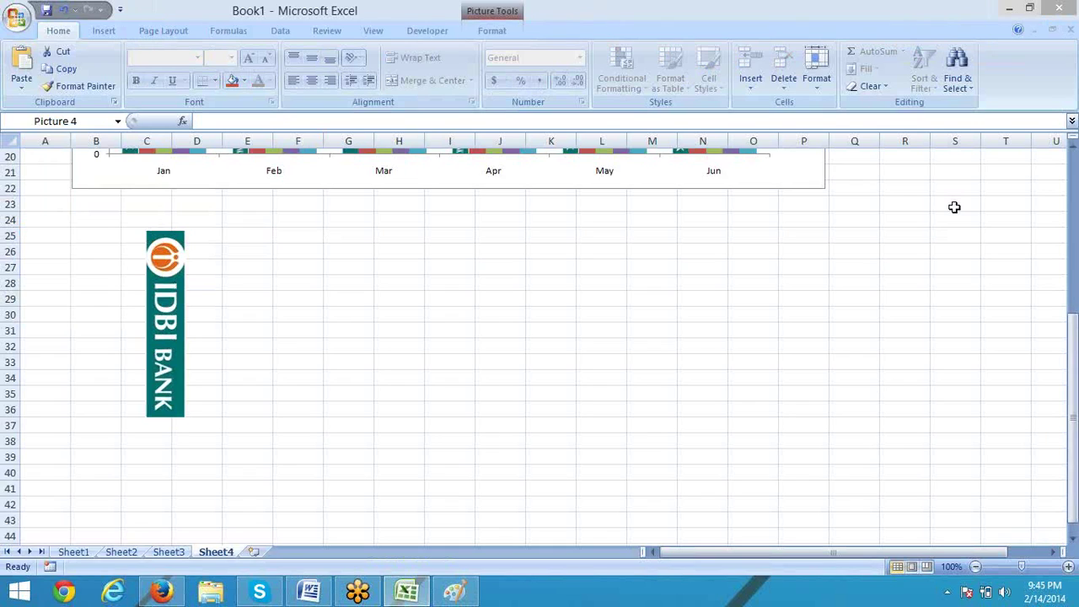
{"action": "key", "text": "Down"}
{"action": "key", "text": "Down"}
{"action": "key", "text": "Down"}
{"action": "key", "text": "Down"}
{"action": "key", "text": "Down"}
{"action": "key", "text": "Down"}
{"action": "key", "text": "Down"}
{"action": "key", "text": "Down"}
{"action": "key", "text": "Down"}
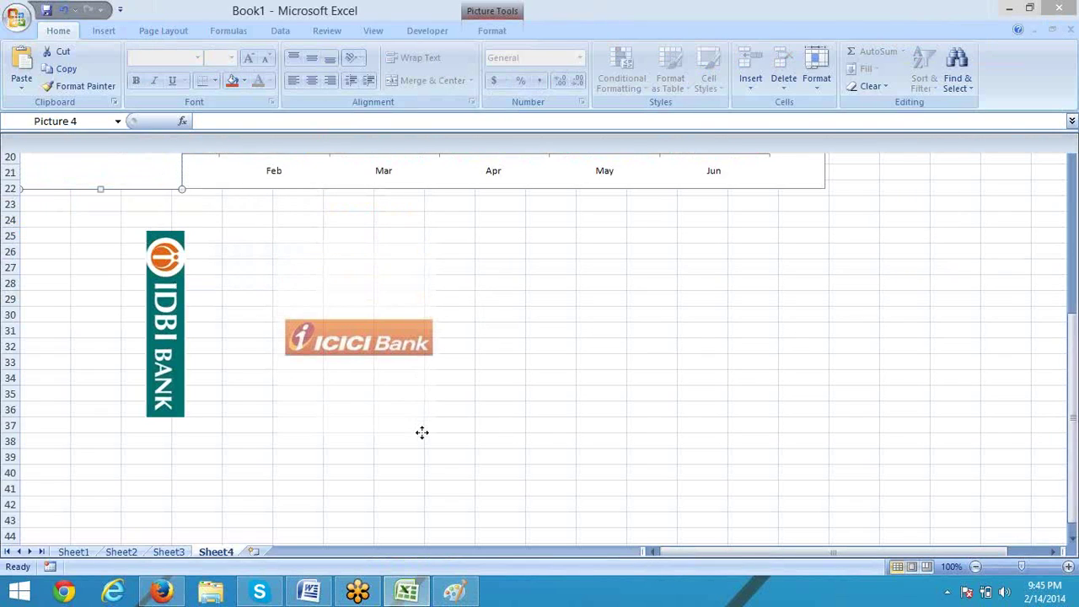
{"action": "left_click", "coordinate": [491, 30]}
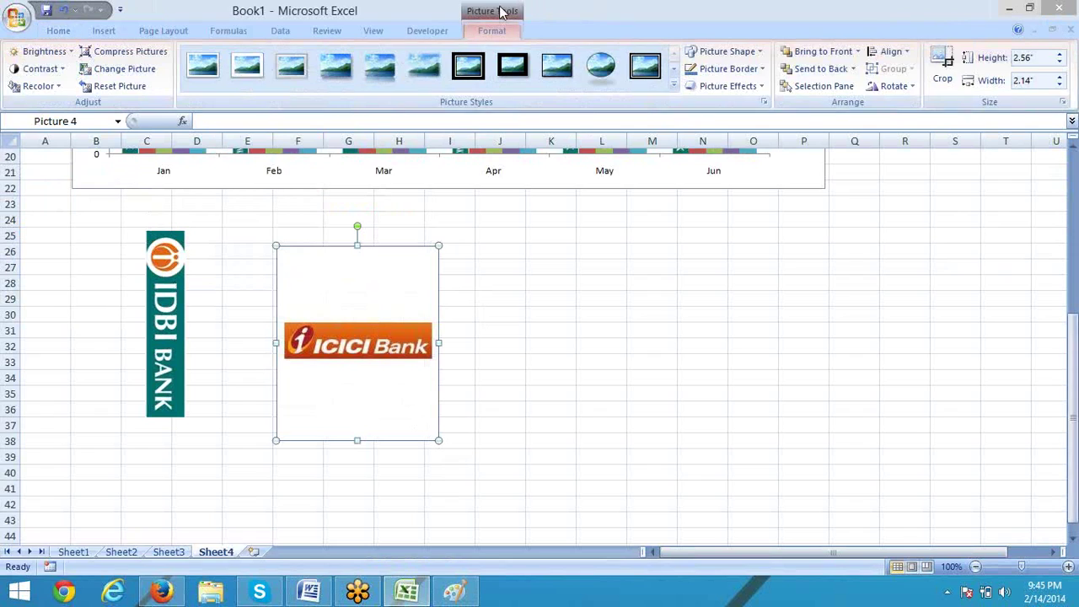
{"action": "left_click", "coordinate": [877, 88]}
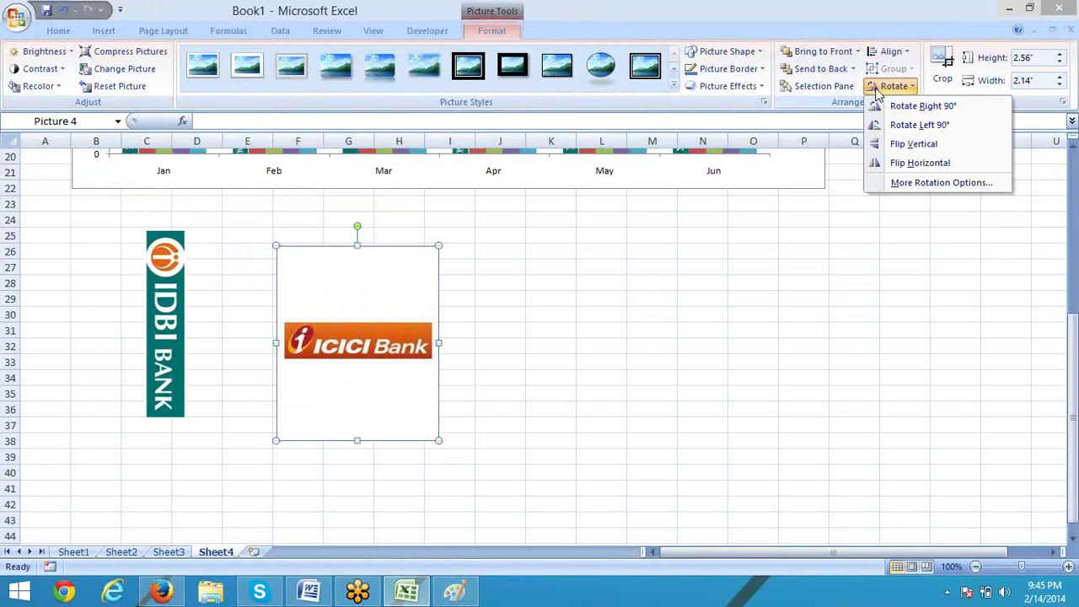
{"action": "left_click", "coordinate": [897, 127]}
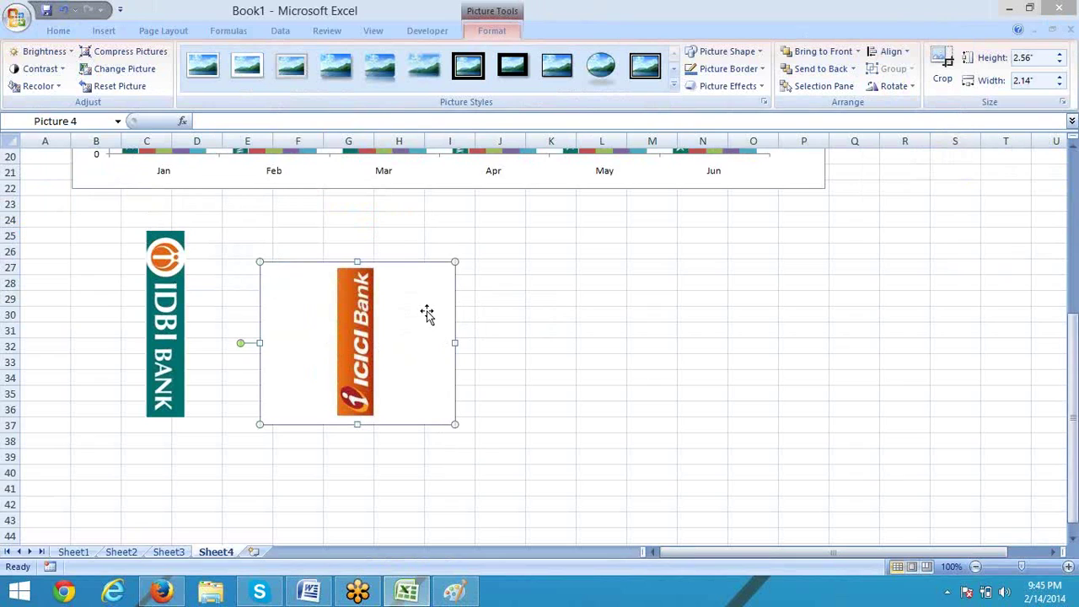
Step: Crop all four edges of the ICICI logo to a 0.49" × 1.93" orange strip
{"action": "left_click", "coordinate": [951, 77]}
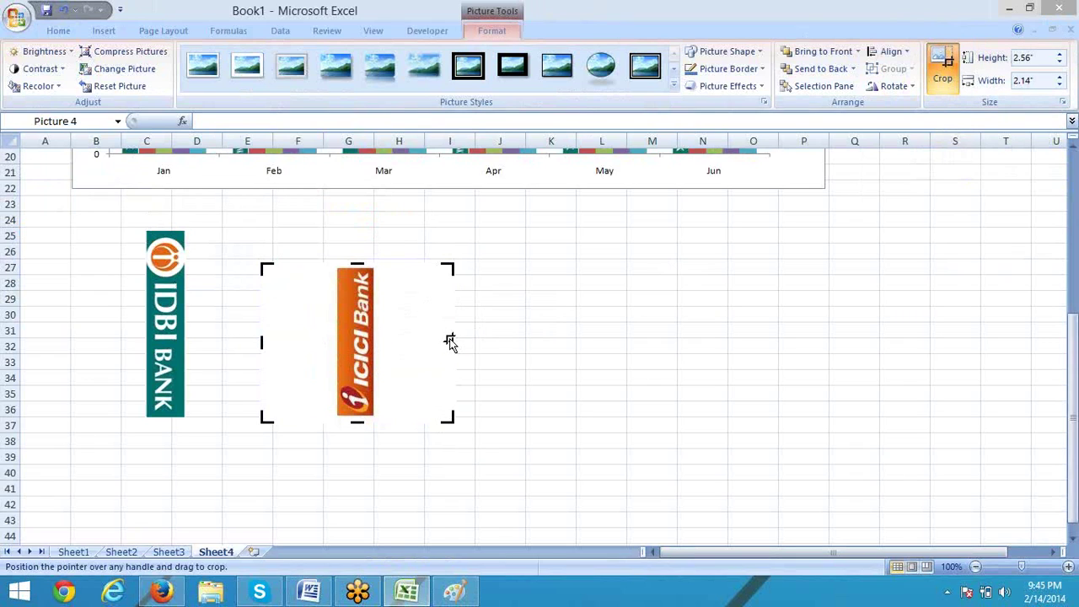
{"action": "left_click_drag", "start_coordinate": [453, 344], "coordinate": [376, 343]}
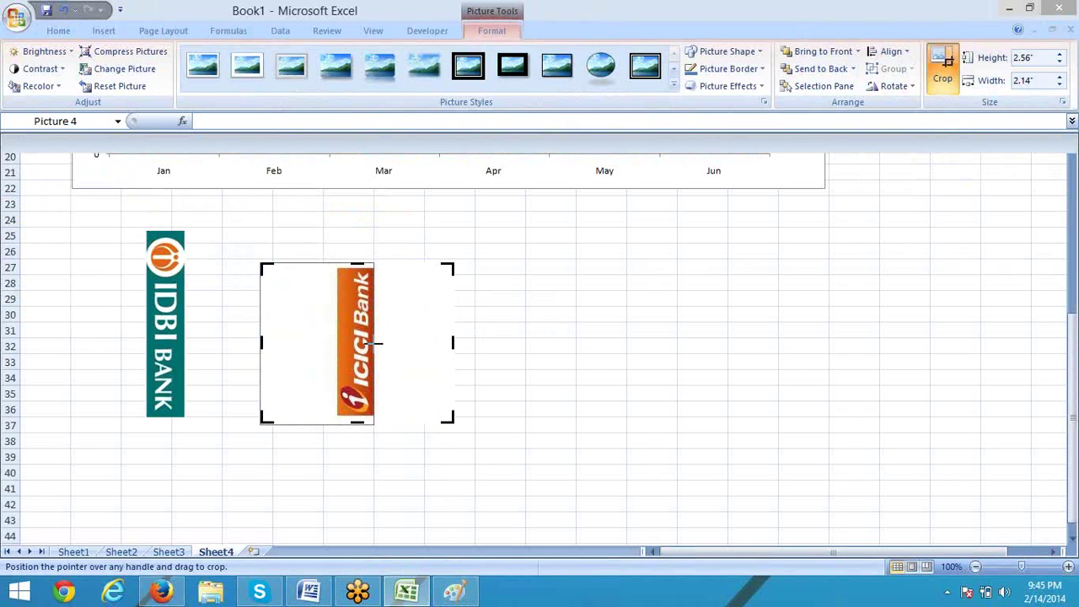
{"action": "left_click_drag", "start_coordinate": [262, 343], "coordinate": [335, 346]}
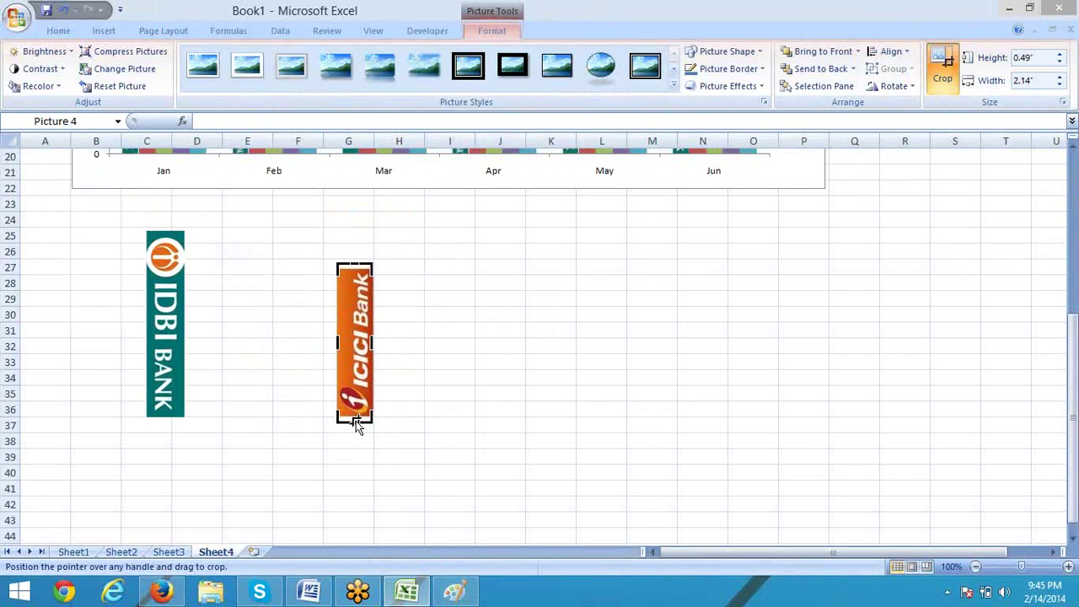
{"action": "left_click_drag", "start_coordinate": [354, 418], "coordinate": [354, 413]}
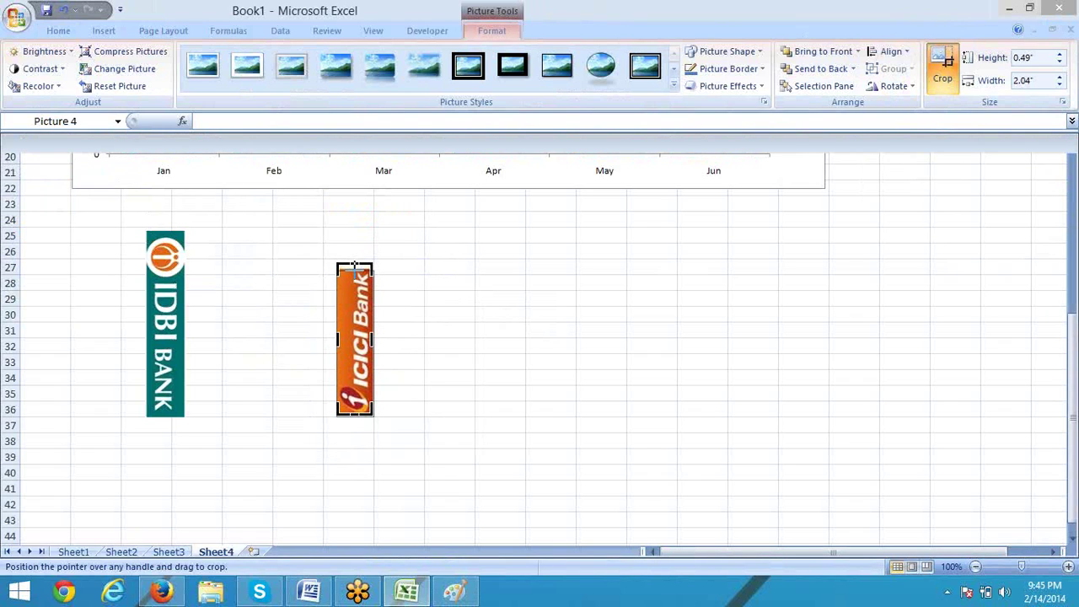
{"action": "left_click_drag", "start_coordinate": [354, 267], "coordinate": [353, 265]}
{"action": "left_click", "coordinate": [349, 320]}
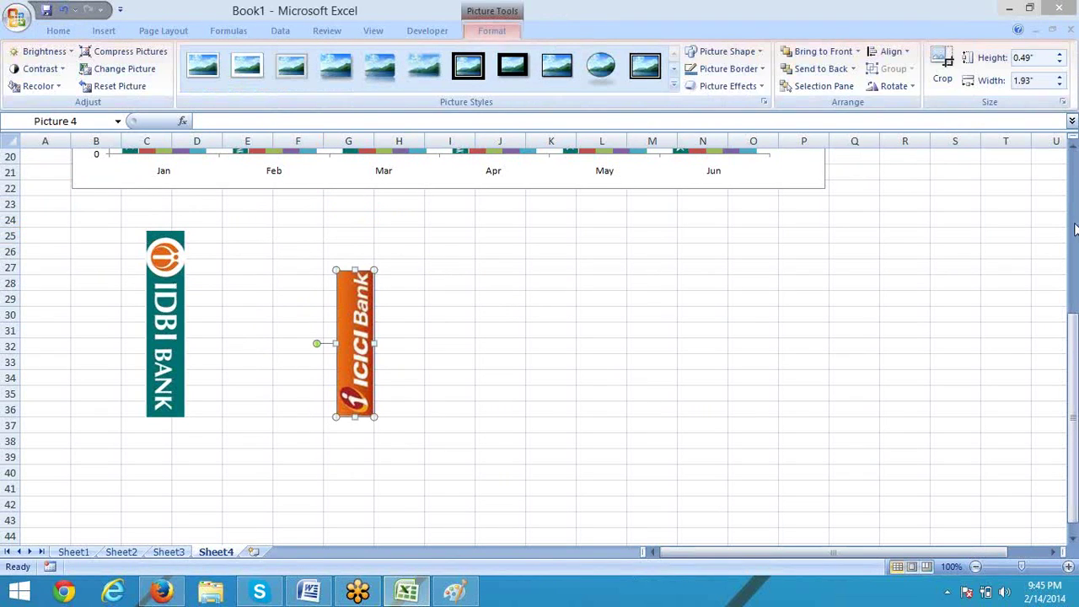
Step: Fill the ICICI series columns with the clipboard logo picture through Format Data Series
{"action": "mouse_move", "coordinate": [1076, 230]}
{"action": "left_click_drag", "start_coordinate": [1074, 305], "coordinate": [1074, 168]}
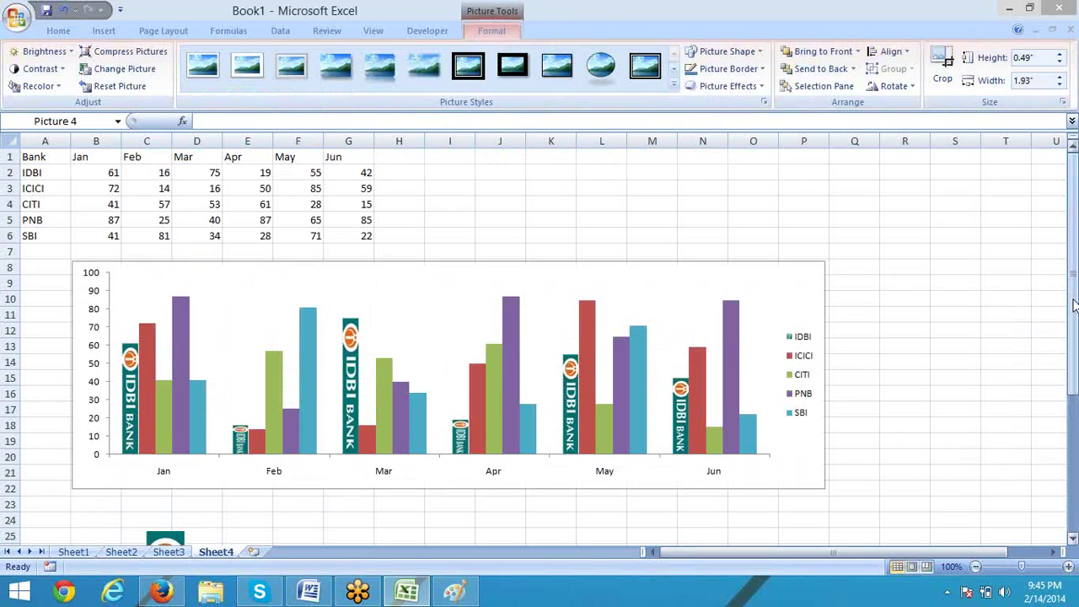
{"action": "left_click", "coordinate": [149, 369]}
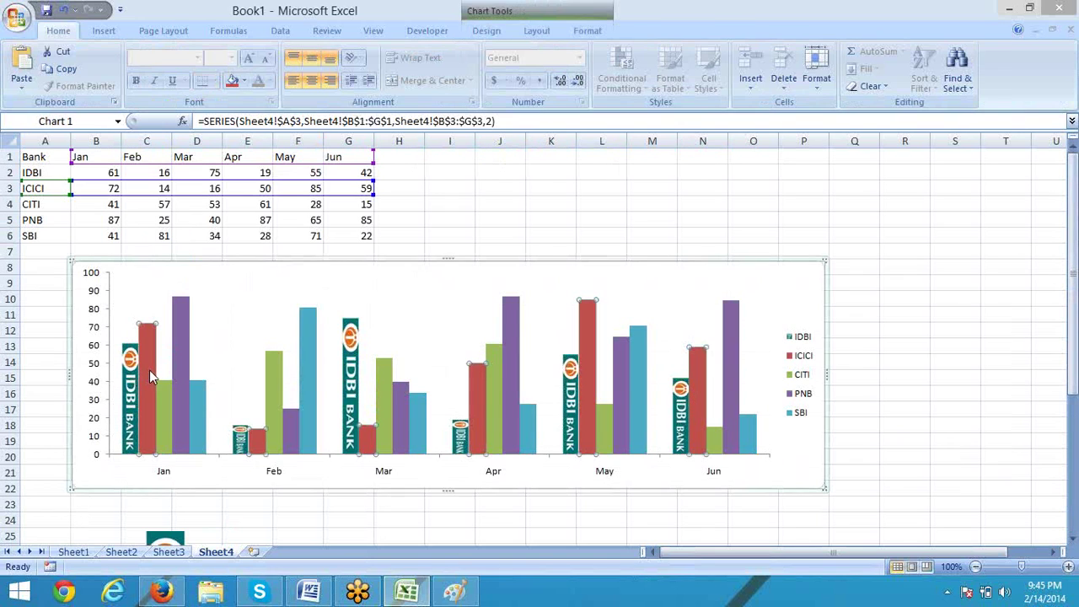
{"action": "right_click", "coordinate": [149, 370]}
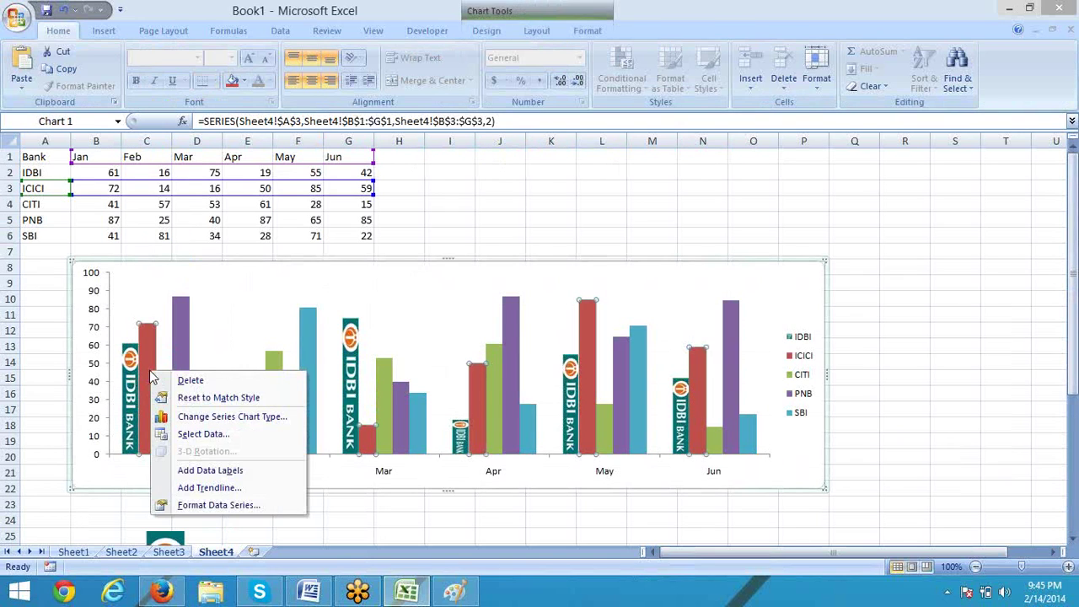
{"action": "left_click", "coordinate": [210, 504]}
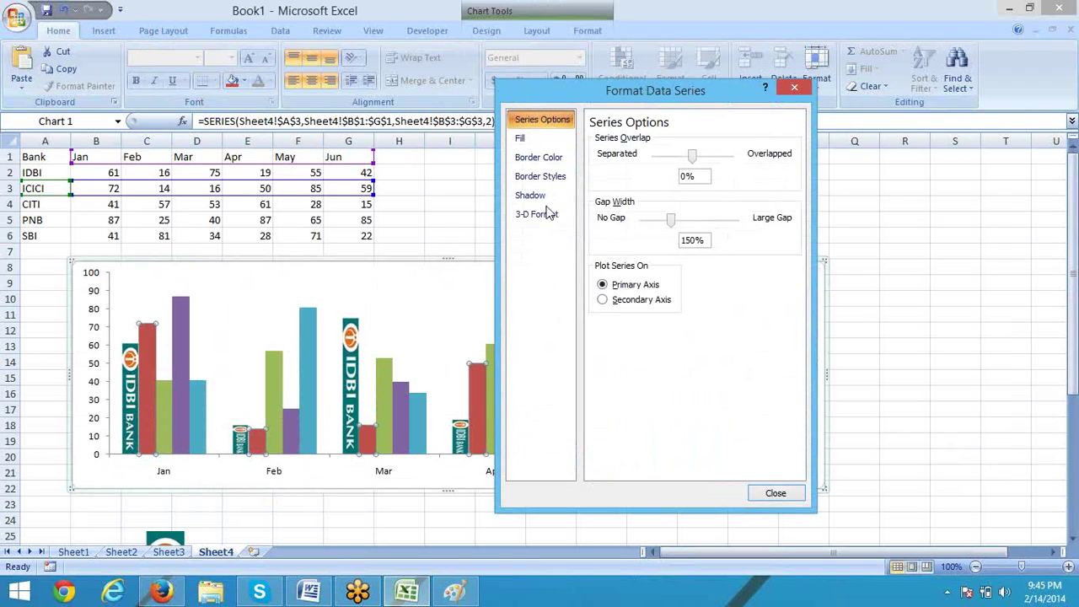
{"action": "left_click", "coordinate": [539, 141]}
{"action": "left_click", "coordinate": [612, 188]}
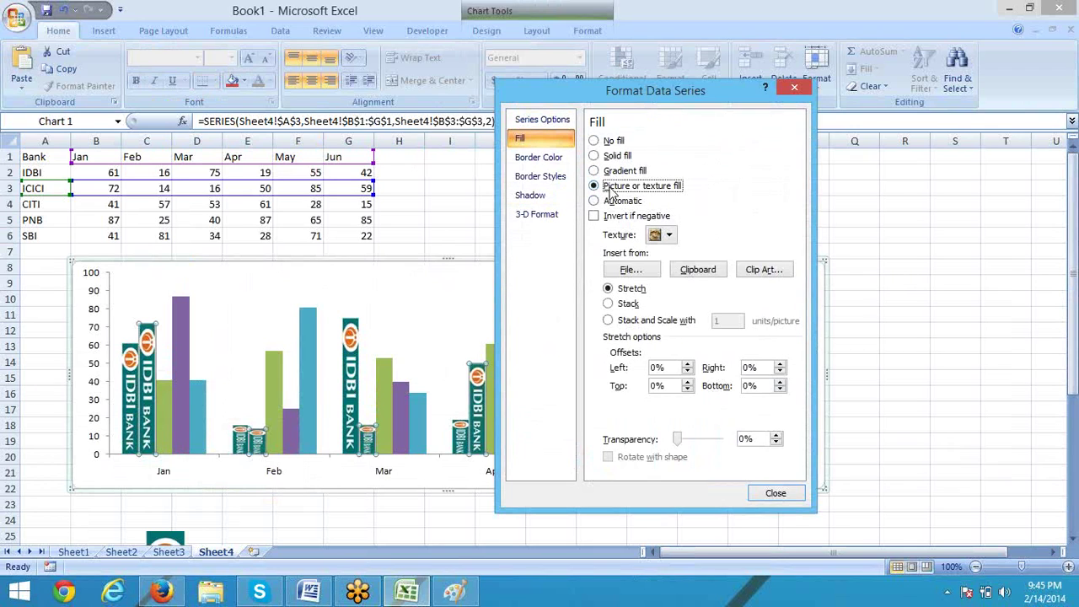
{"action": "left_click", "coordinate": [688, 272]}
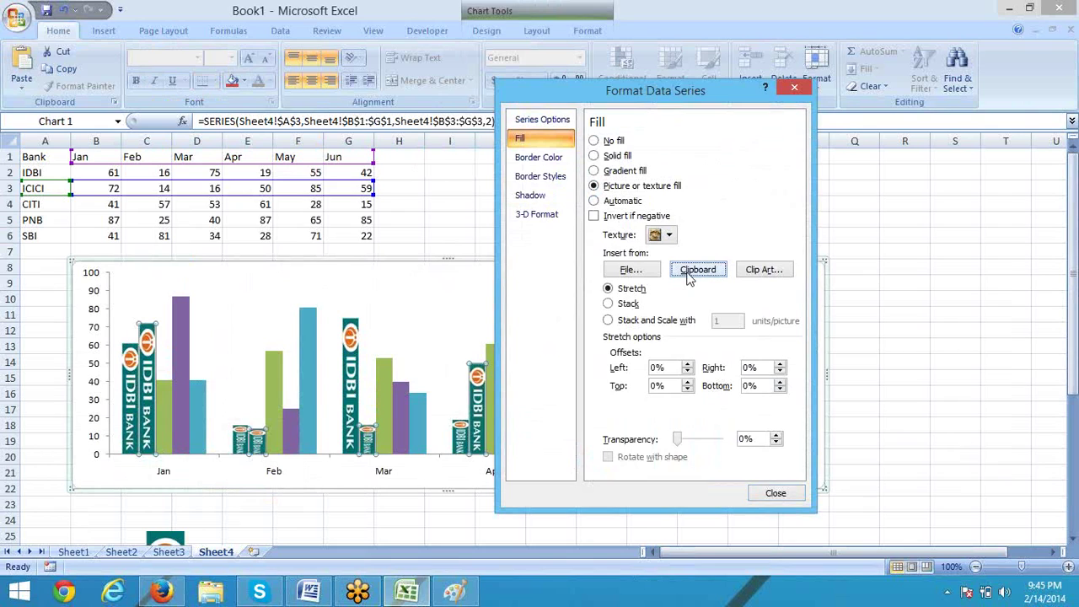
{"action": "left_click", "coordinate": [777, 493]}
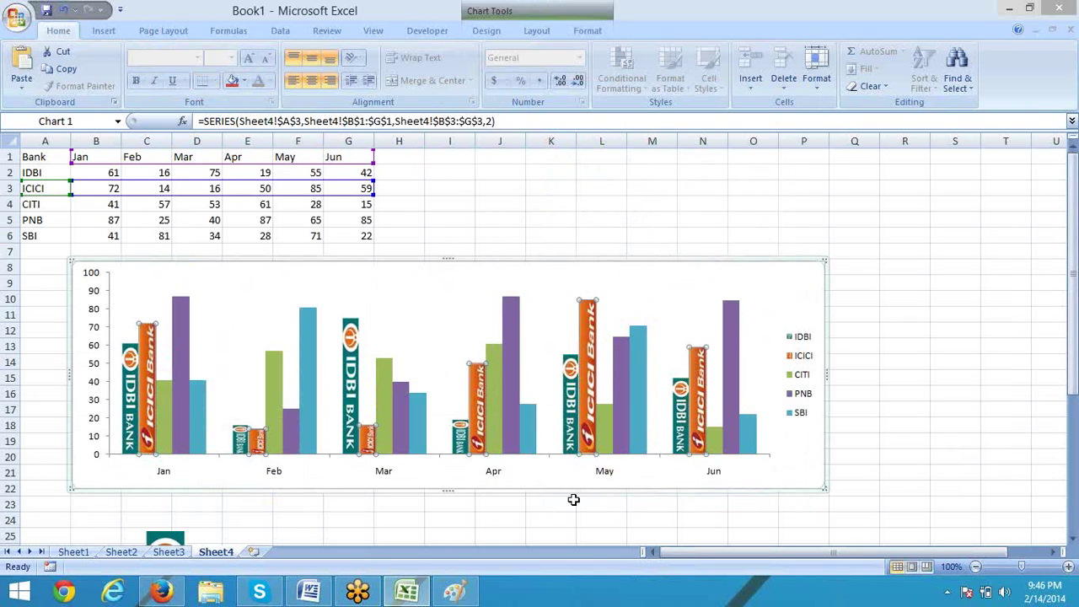
Step: Deselect the chart by picking an empty cell, then show the Insert ribbon
{"action": "left_click", "coordinate": [572, 501]}
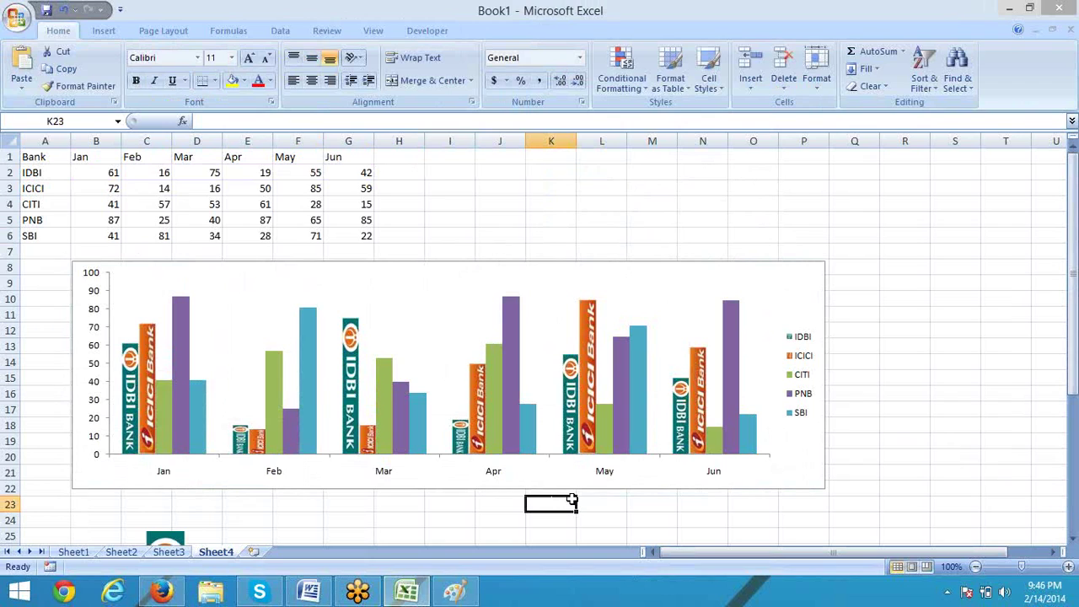
{"action": "left_click", "coordinate": [937, 234]}
{"action": "left_click", "coordinate": [883, 173]}
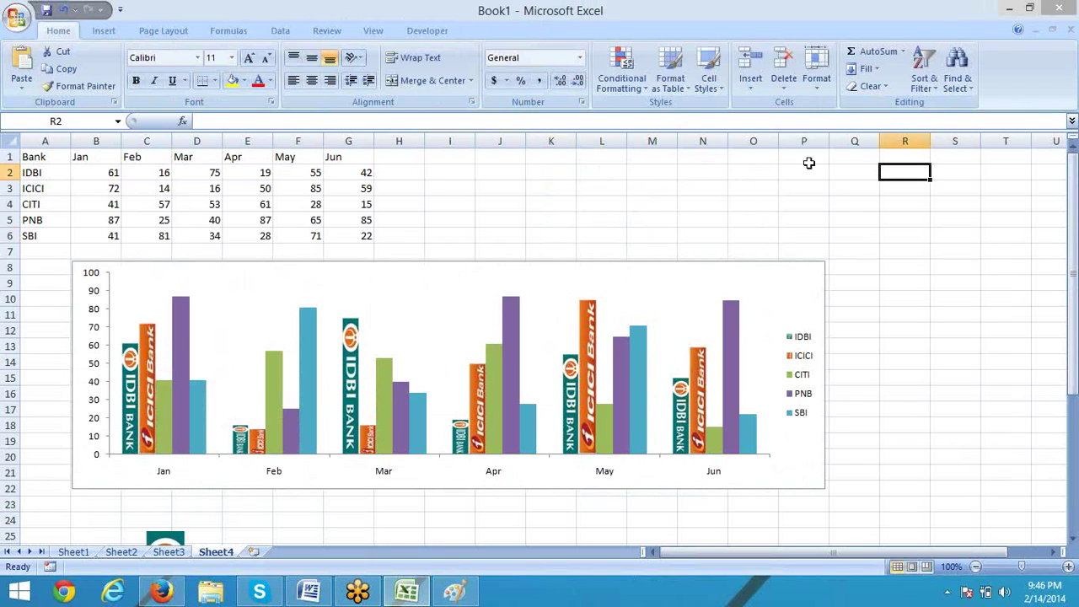
{"action": "left_click", "coordinate": [105, 31]}
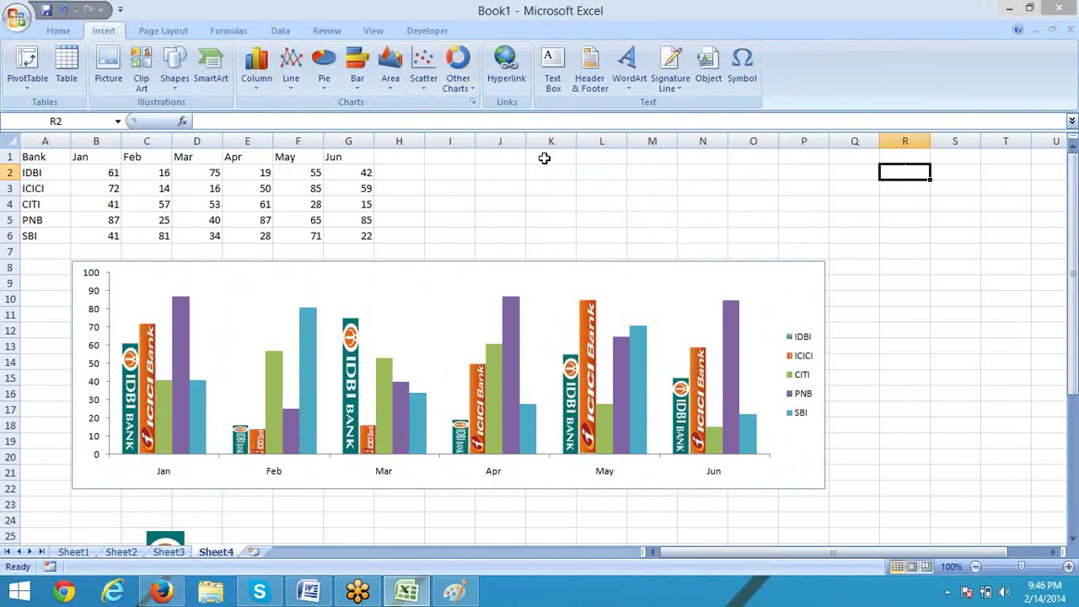
Step: Insert WordArt reading 'CITI BANK', move it above the chart, and apply a blue shape style
{"action": "left_click", "coordinate": [637, 84]}
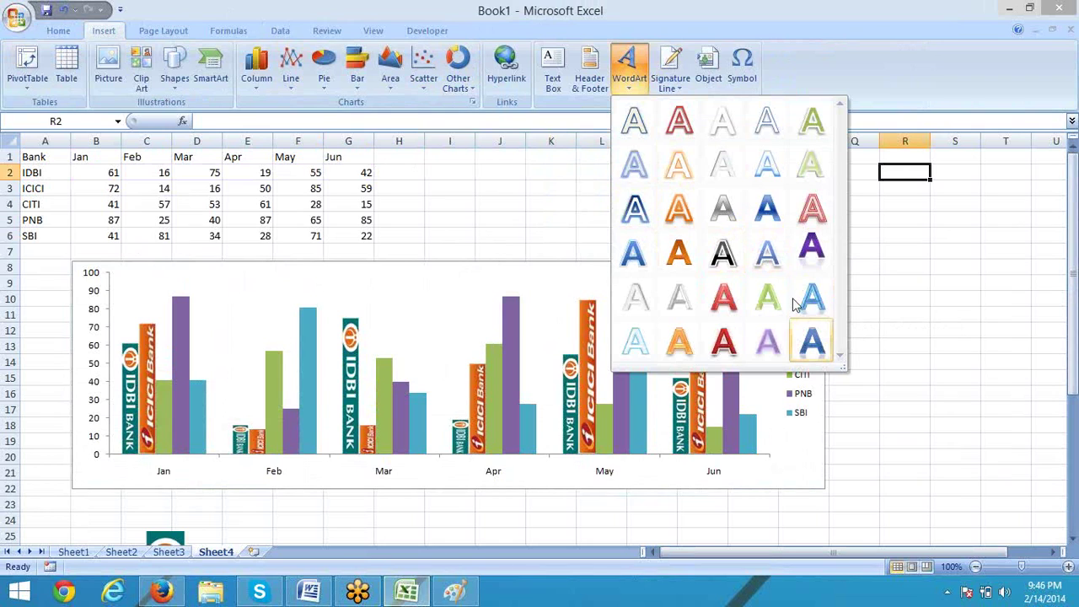
{"action": "left_click", "coordinate": [767, 252]}
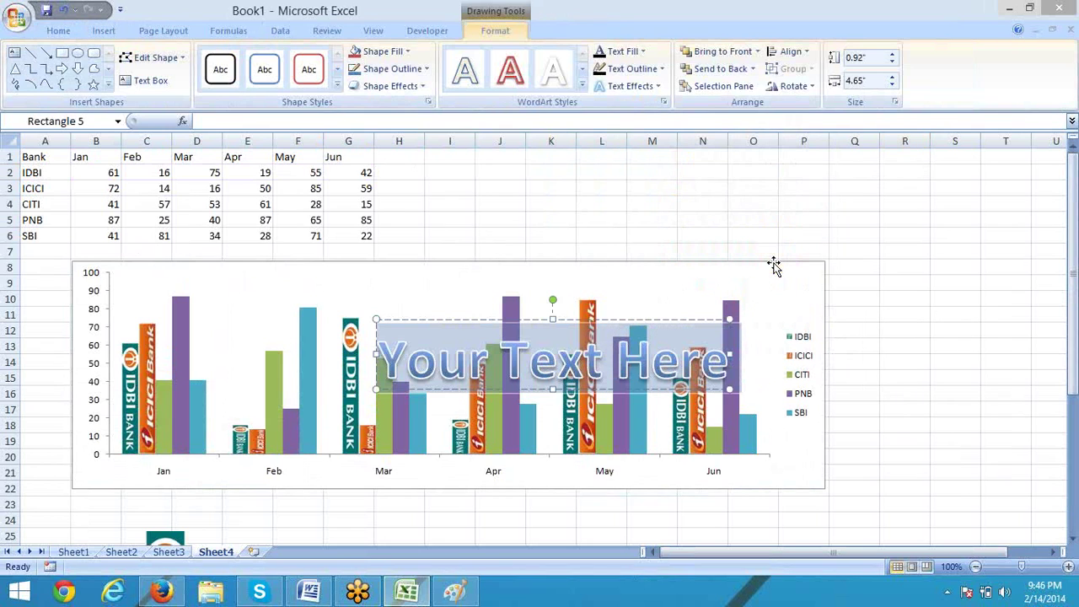
{"action": "type", "text": "c"}
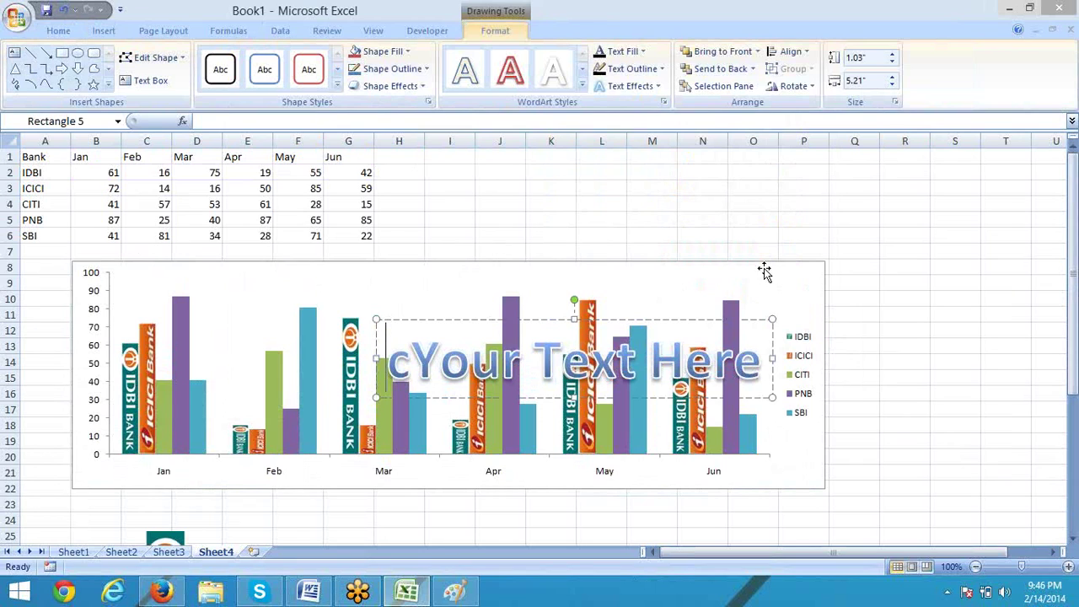
{"action": "key", "text": "Delete"}
{"action": "key", "text": "Delete"}
{"action": "key", "text": "Delete"}
{"action": "key", "text": "Delete"}
{"action": "key", "text": "Delete"}
{"action": "key", "text": "Delete"}
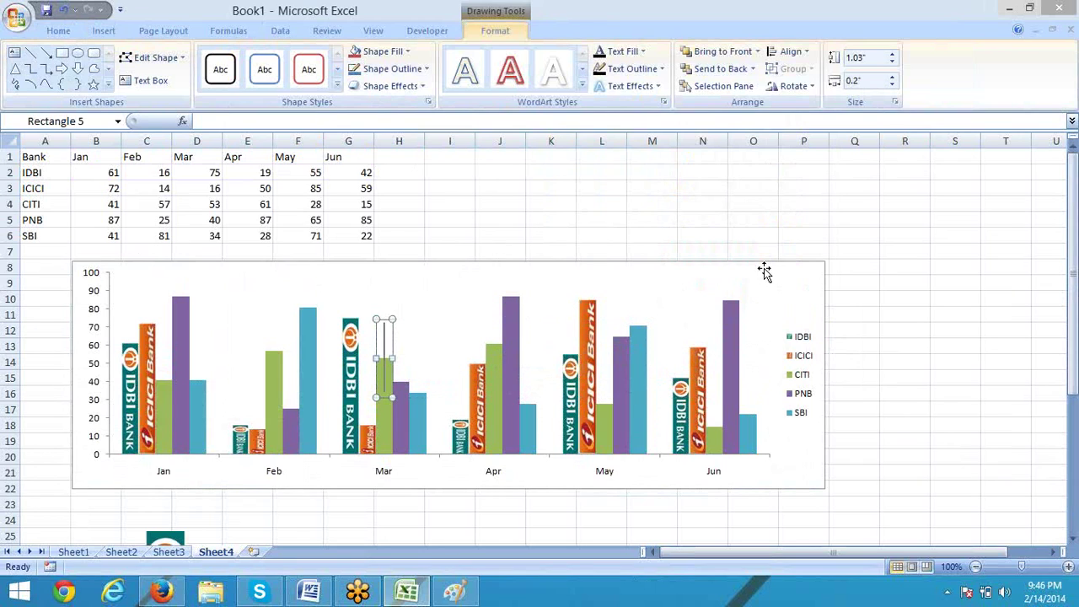
{"action": "type", "text": "CI"}
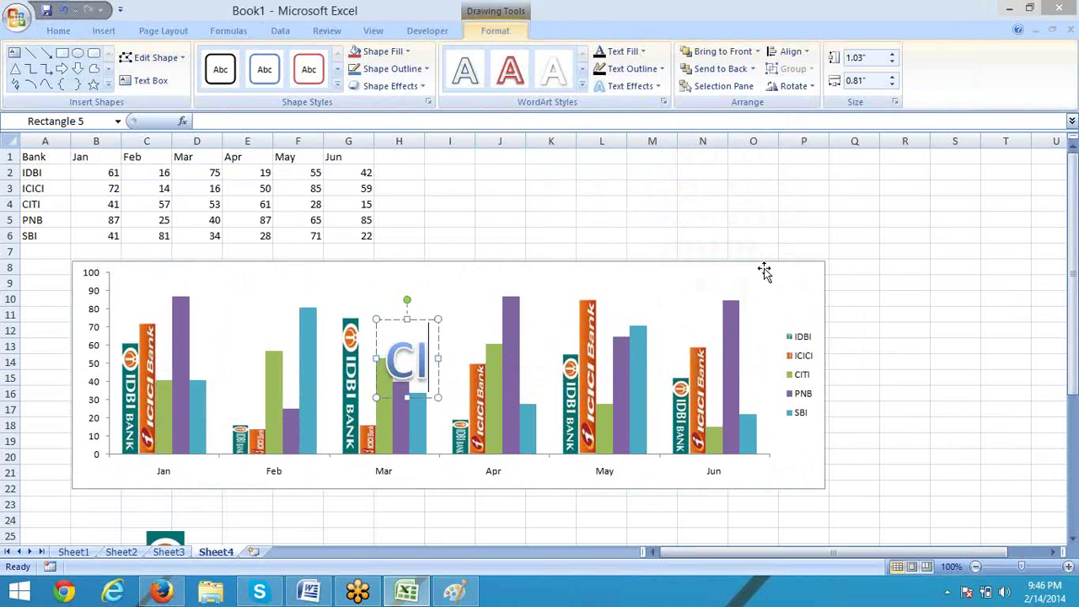
{"action": "type", "text": "TI B"}
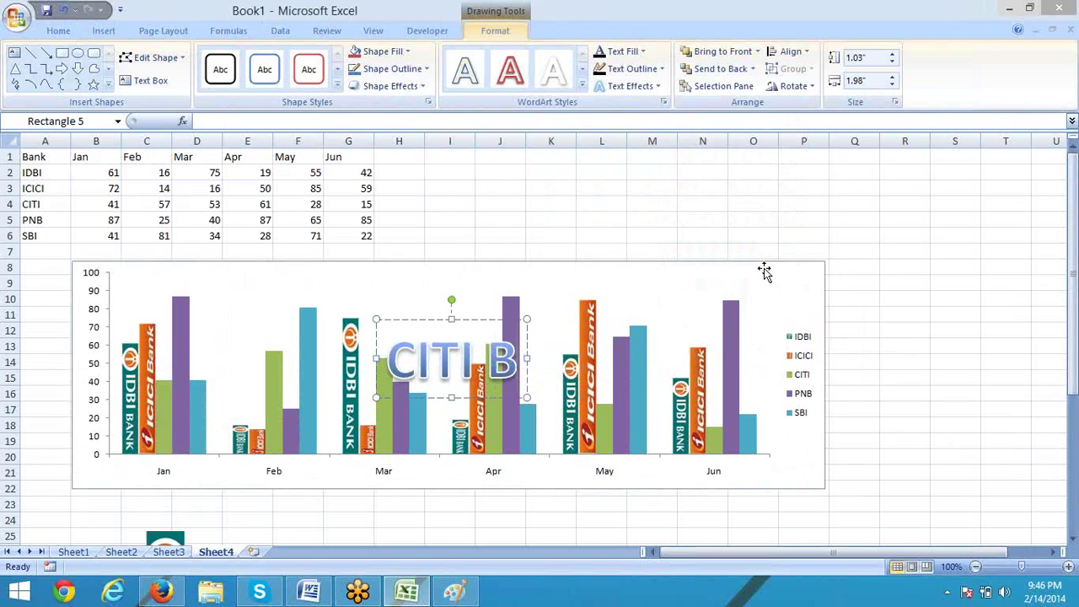
{"action": "type", "text": "ANK"}
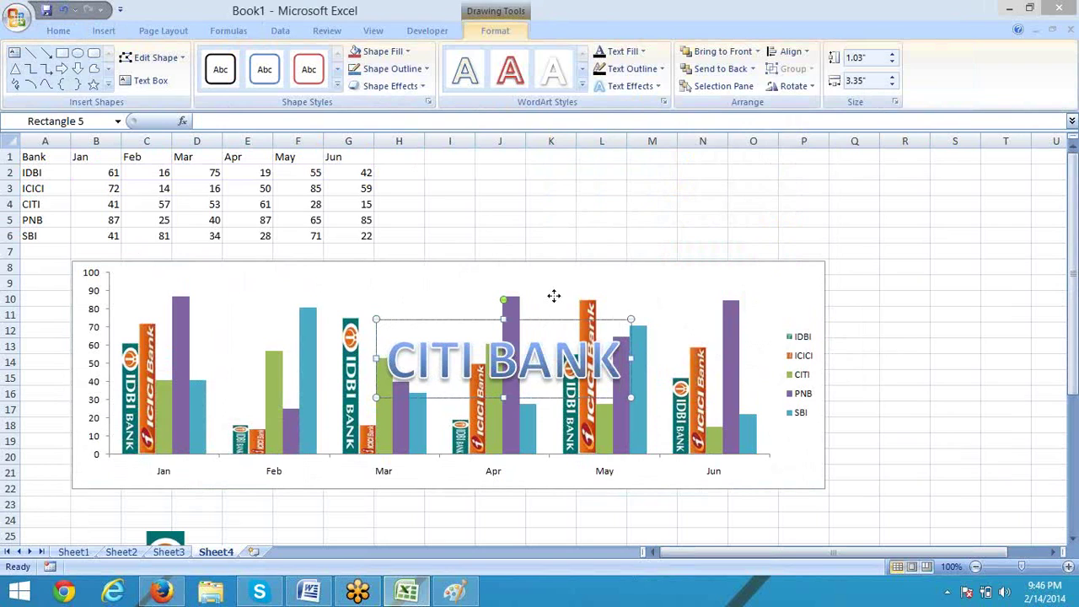
{"action": "left_click_drag", "start_coordinate": [554, 295], "coordinate": [615, 168]}
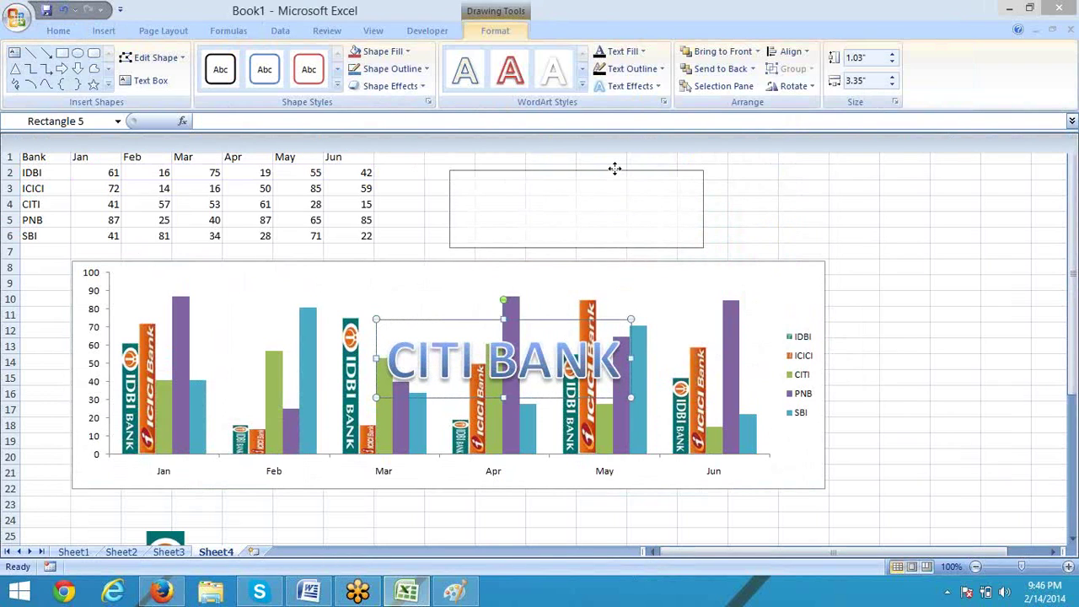
{"action": "left_click", "coordinate": [337, 85]}
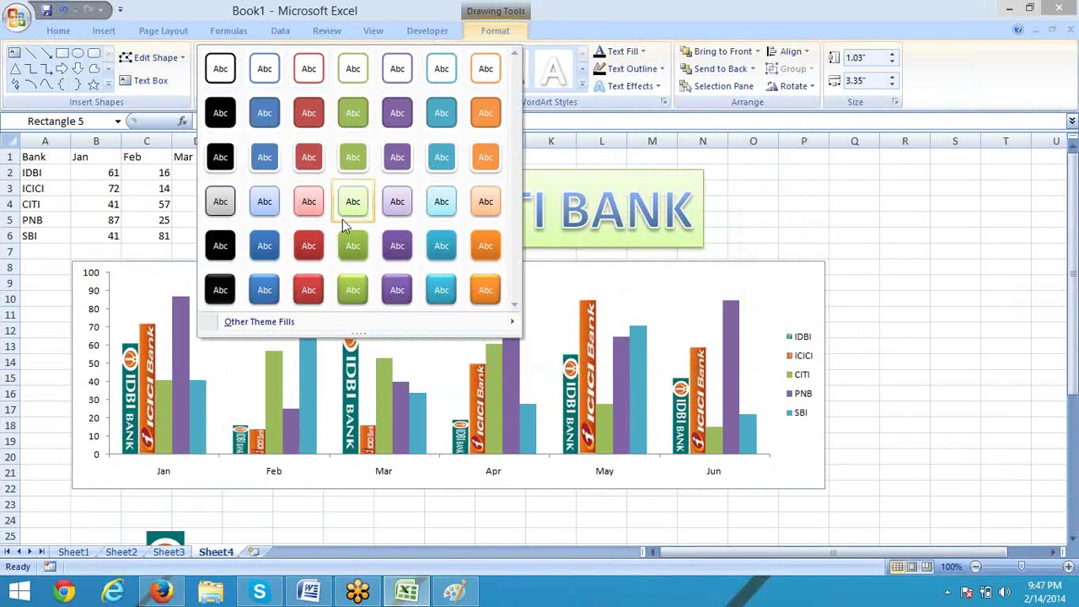
{"action": "left_click", "coordinate": [442, 289]}
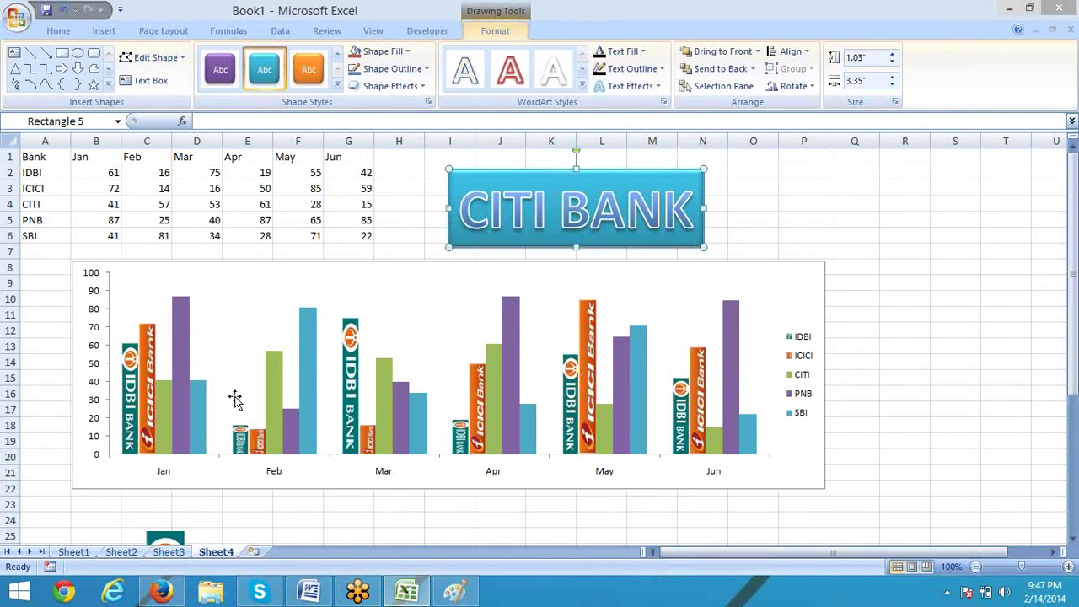
Step: Paste the CITI BANK label as a picture at cell R8 and drag it beside the original
{"action": "left_click", "coordinate": [318, 520]}
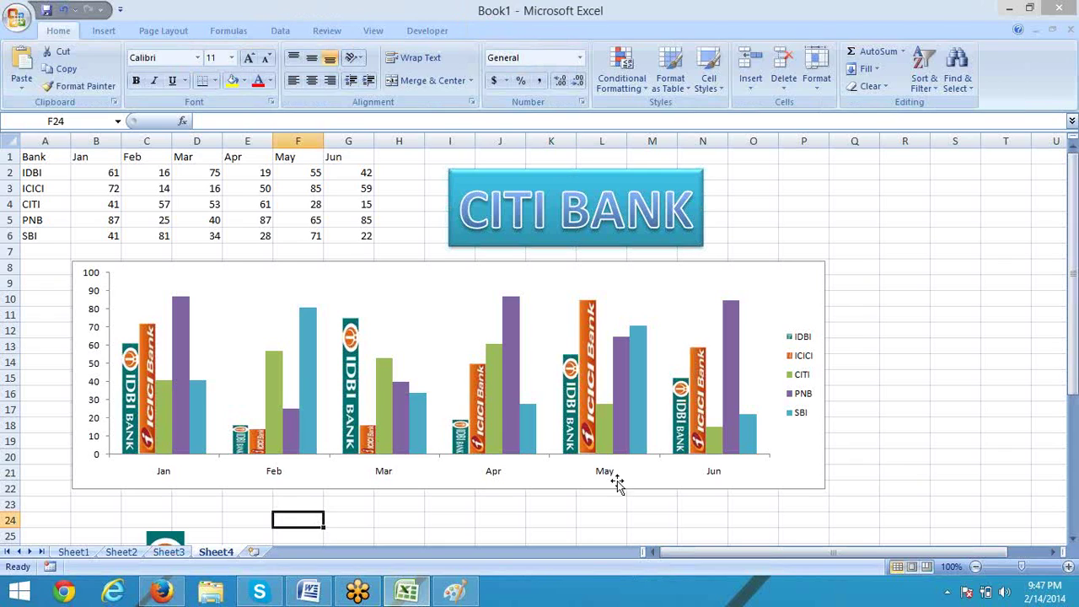
{"action": "left_click", "coordinate": [919, 265]}
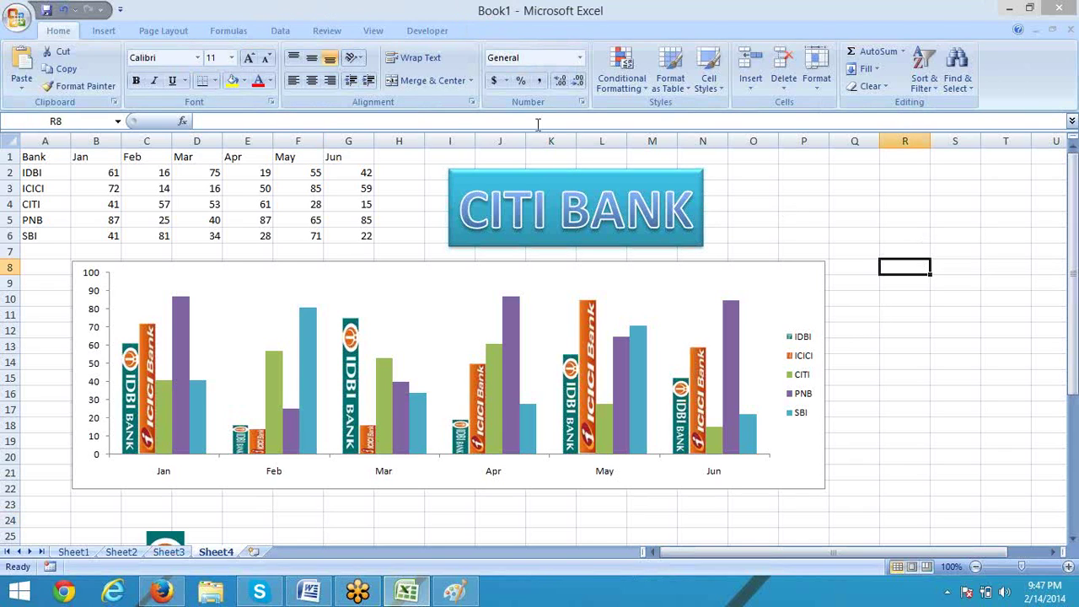
{"action": "left_click", "coordinate": [23, 92]}
{"action": "mouse_move", "coordinate": [67, 251]}
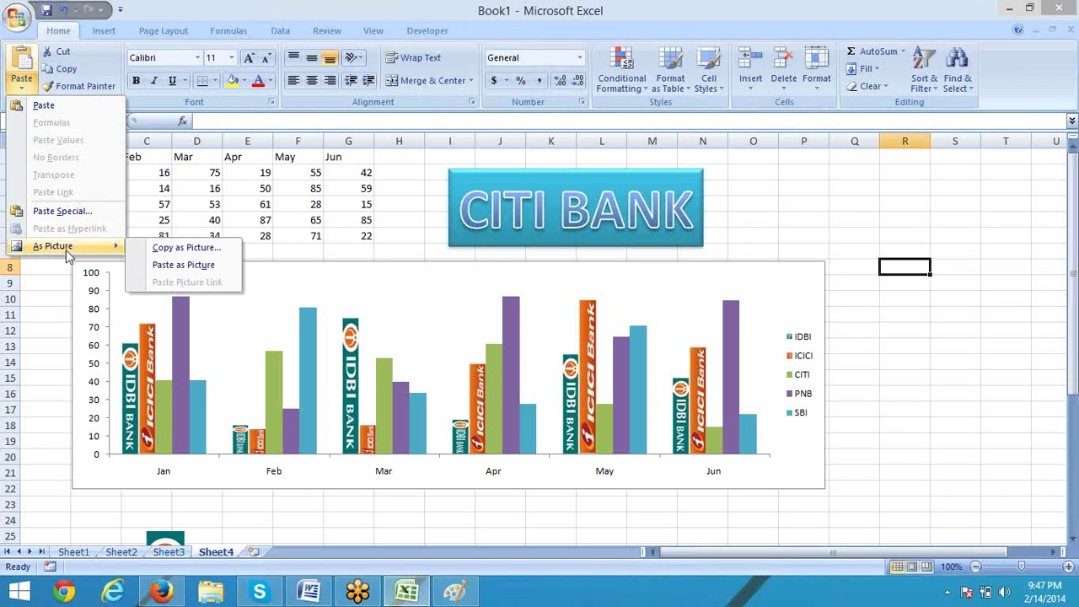
{"action": "left_click", "coordinate": [163, 266]}
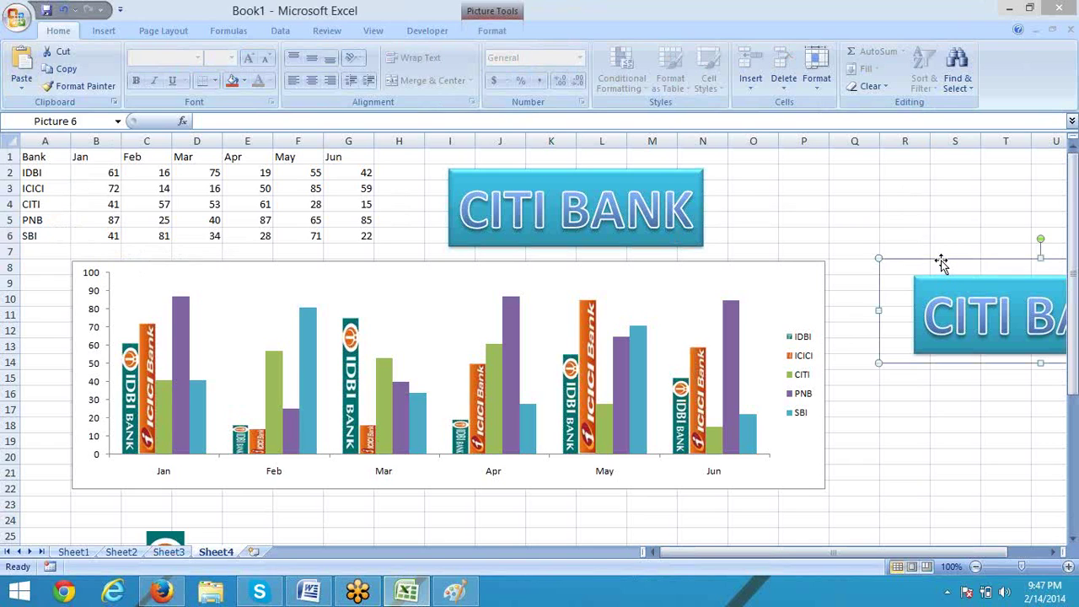
{"action": "left_click_drag", "start_coordinate": [940, 258], "coordinate": [752, 157]}
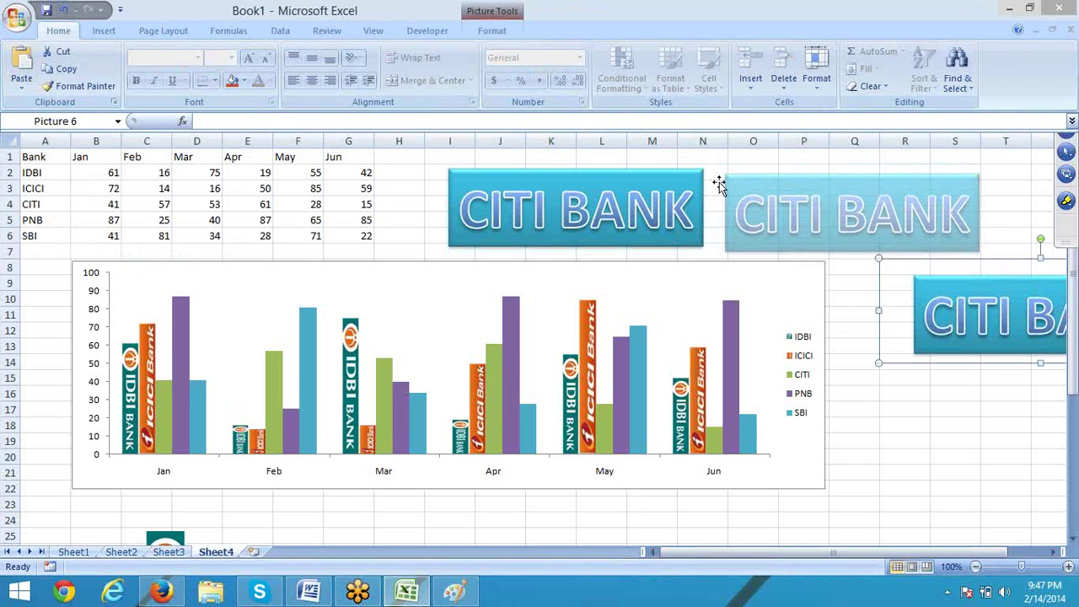
{"action": "left_click_drag", "start_coordinate": [752, 157], "coordinate": [758, 152]}
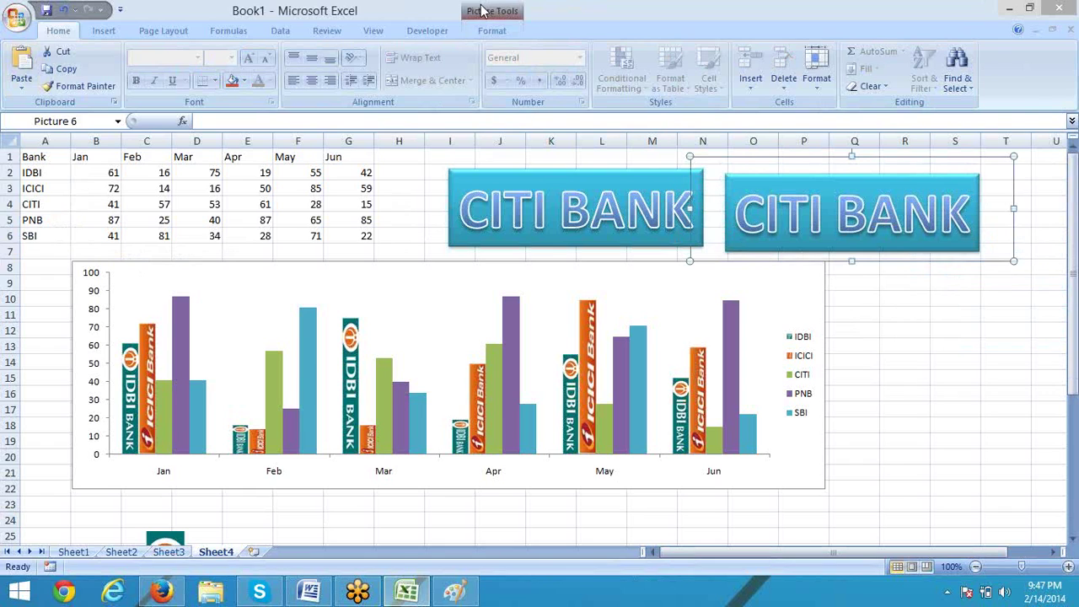
Step: Rotate the CITI BANK picture left 90° and move it right of the chart
{"action": "left_click", "coordinate": [491, 31]}
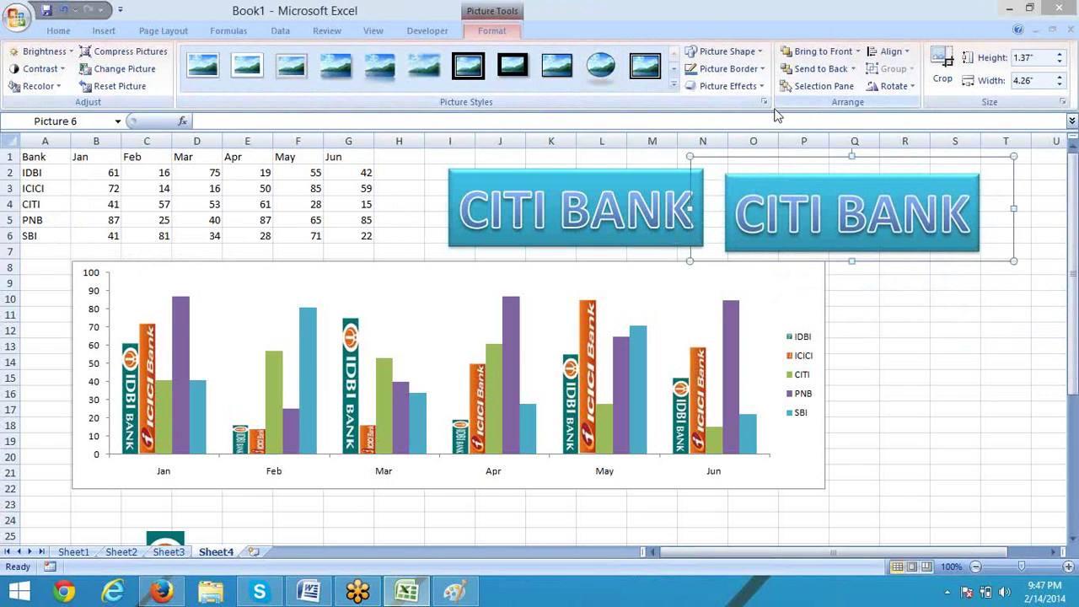
{"action": "left_click", "coordinate": [910, 89]}
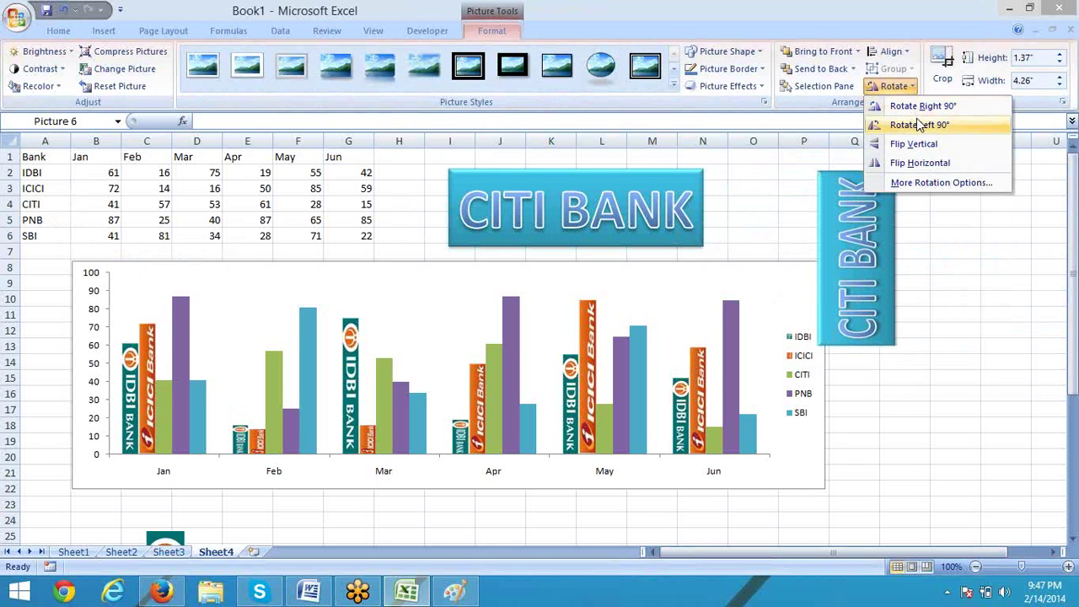
{"action": "left_click", "coordinate": [916, 125]}
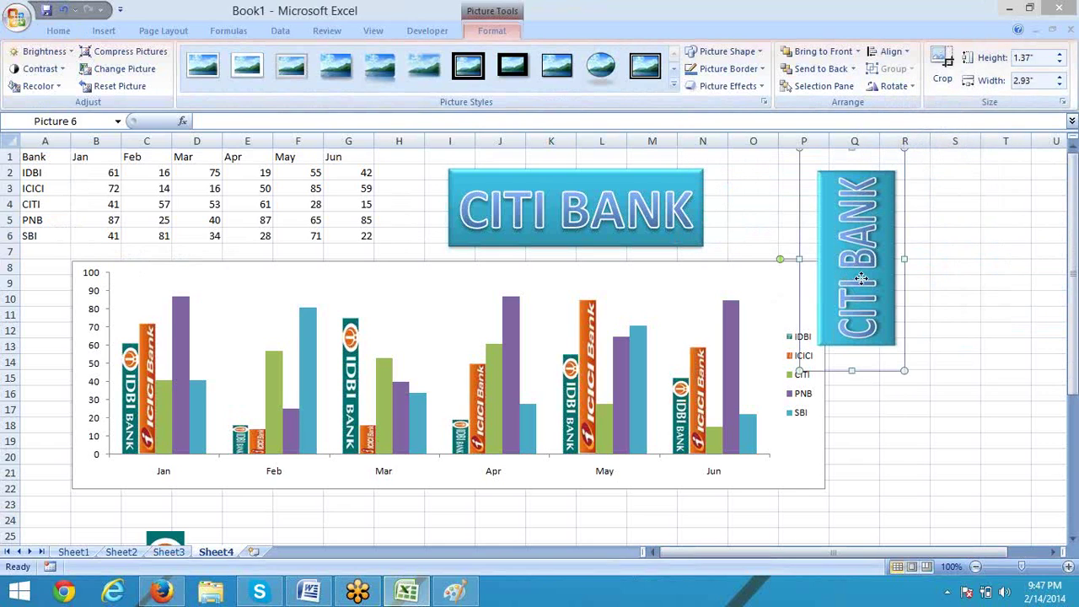
{"action": "left_click_drag", "start_coordinate": [855, 281], "coordinate": [903, 358]}
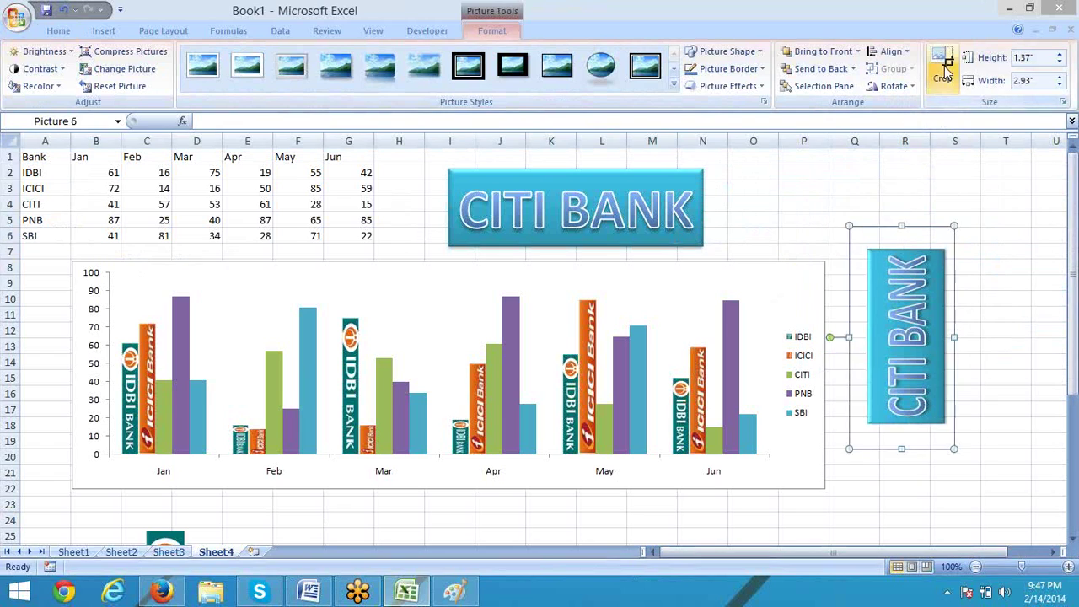
Step: Crop all four sides of the picture to a 0.99" × 2.32" blue strip
{"action": "key", "text": "alt+j"}
{"action": "key", "text": "p"}
{"action": "key", "text": "c"}
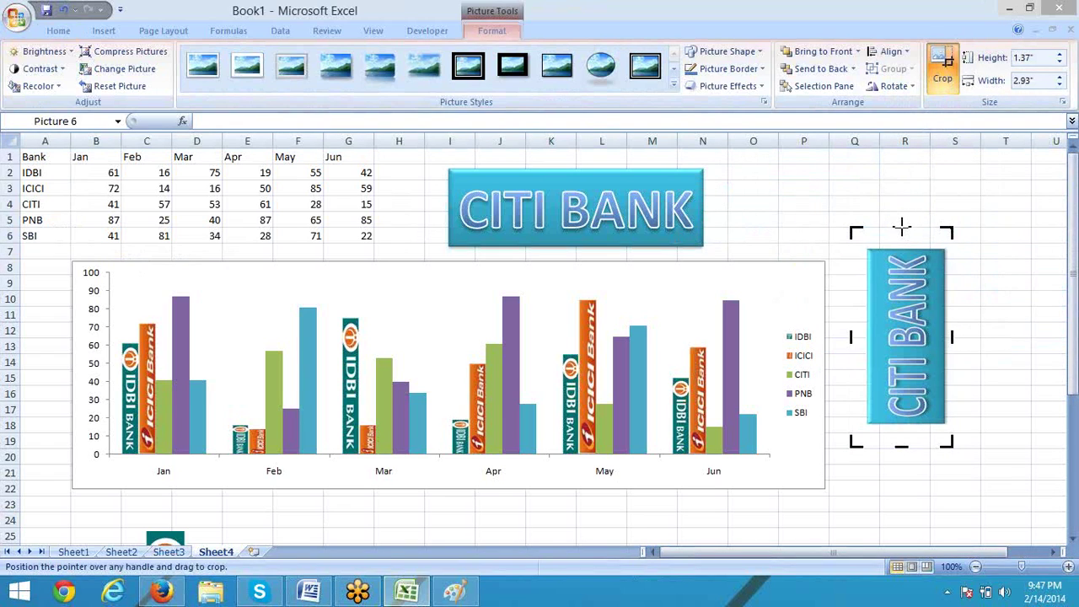
{"action": "left_click_drag", "start_coordinate": [902, 229], "coordinate": [904, 249]}
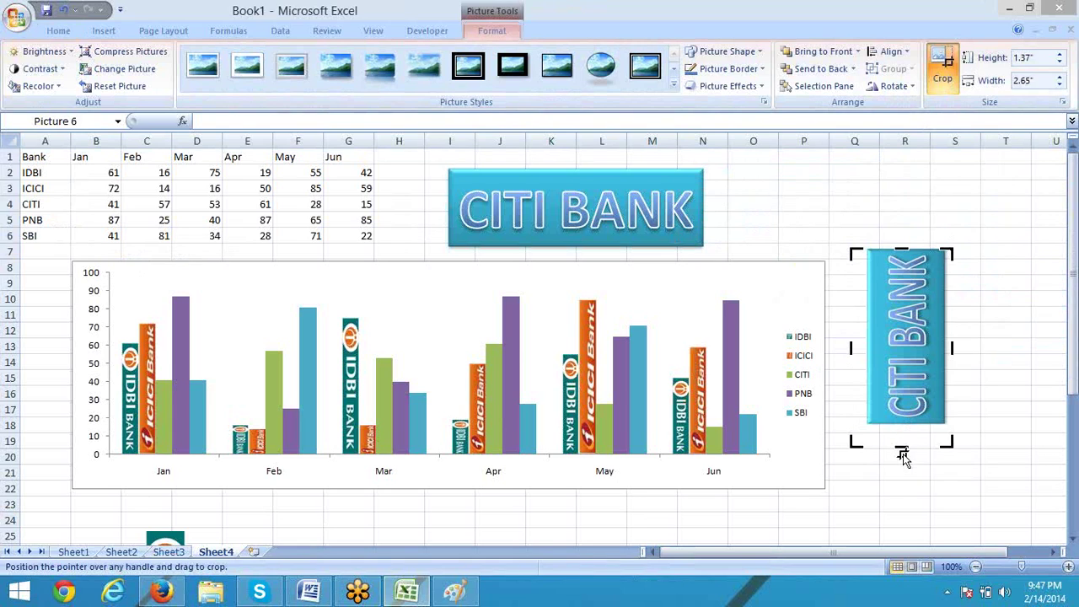
{"action": "left_click_drag", "start_coordinate": [902, 440], "coordinate": [900, 419]}
{"action": "left_click_drag", "start_coordinate": [951, 337], "coordinate": [942, 335]}
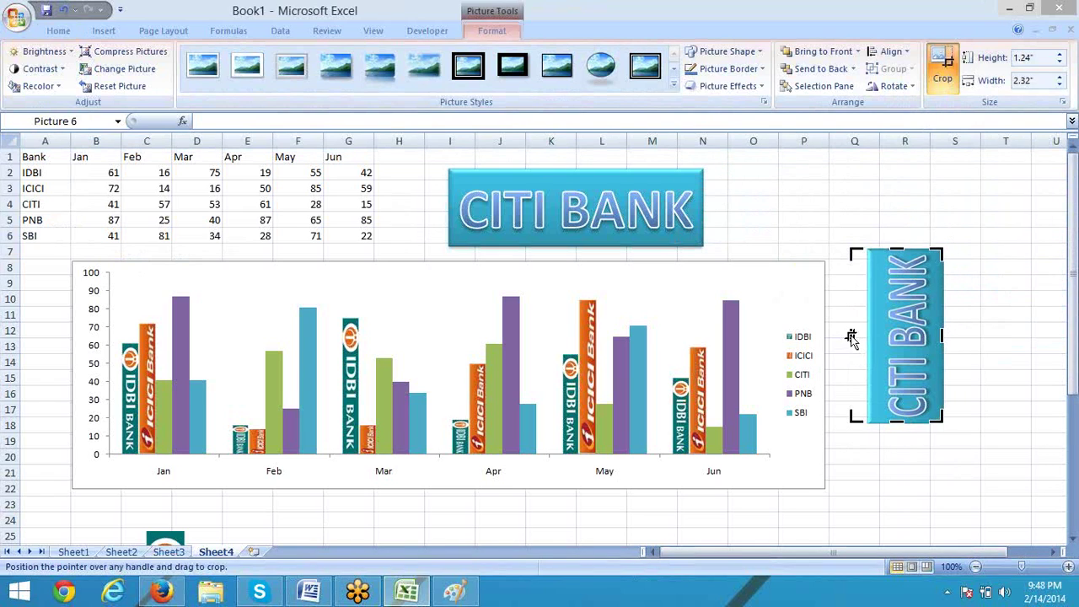
{"action": "left_click_drag", "start_coordinate": [864, 336], "coordinate": [868, 336]}
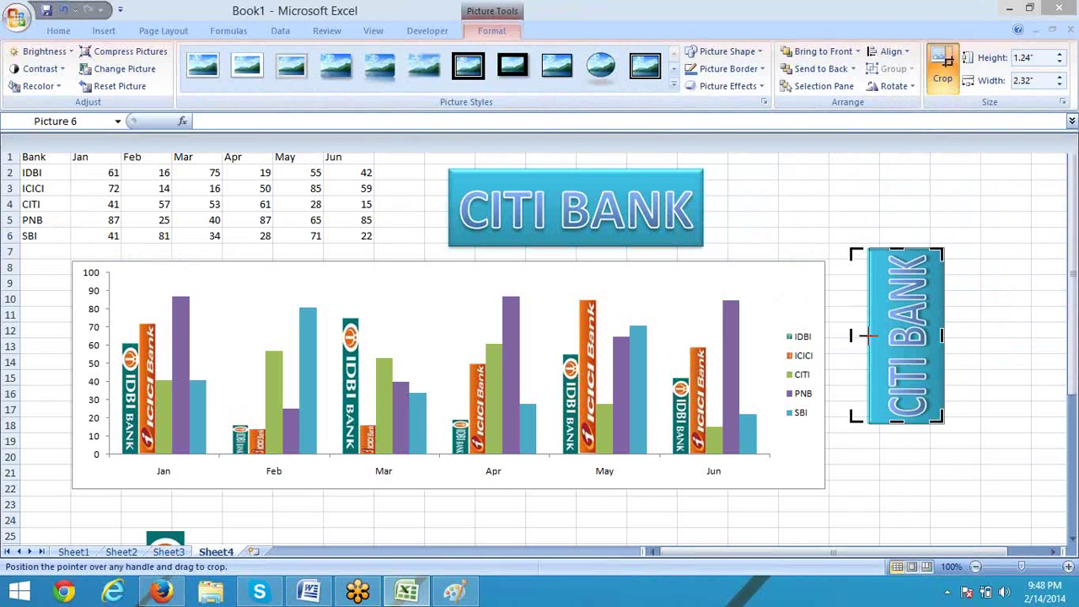
{"action": "left_click", "coordinate": [839, 354]}
{"action": "left_click", "coordinate": [895, 346]}
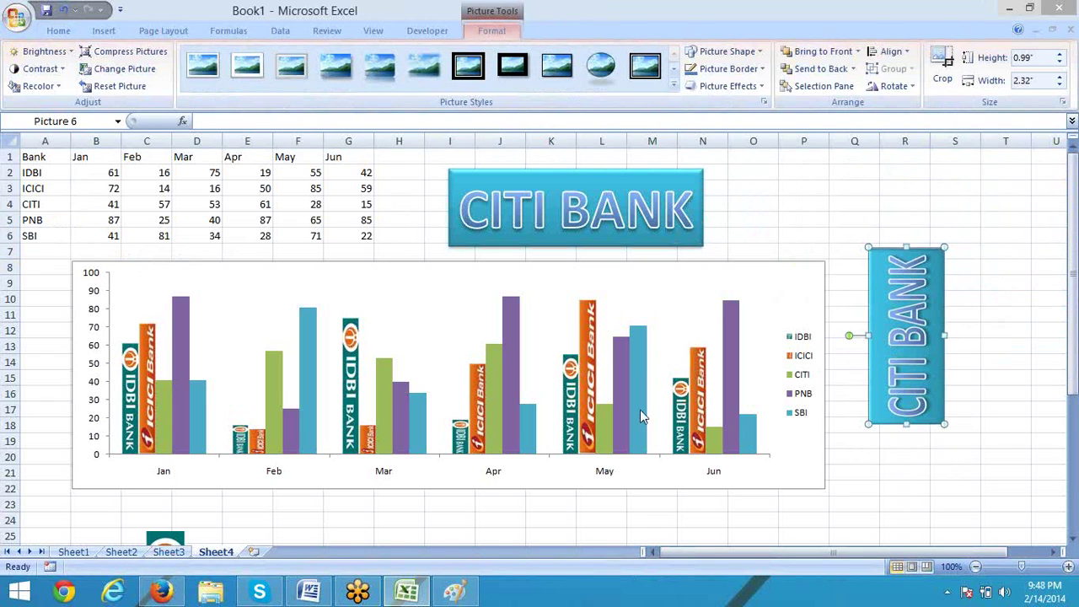
Step: Fill the CITI series bars with the copied CITI BANK logo picture
{"action": "left_click", "coordinate": [161, 416]}
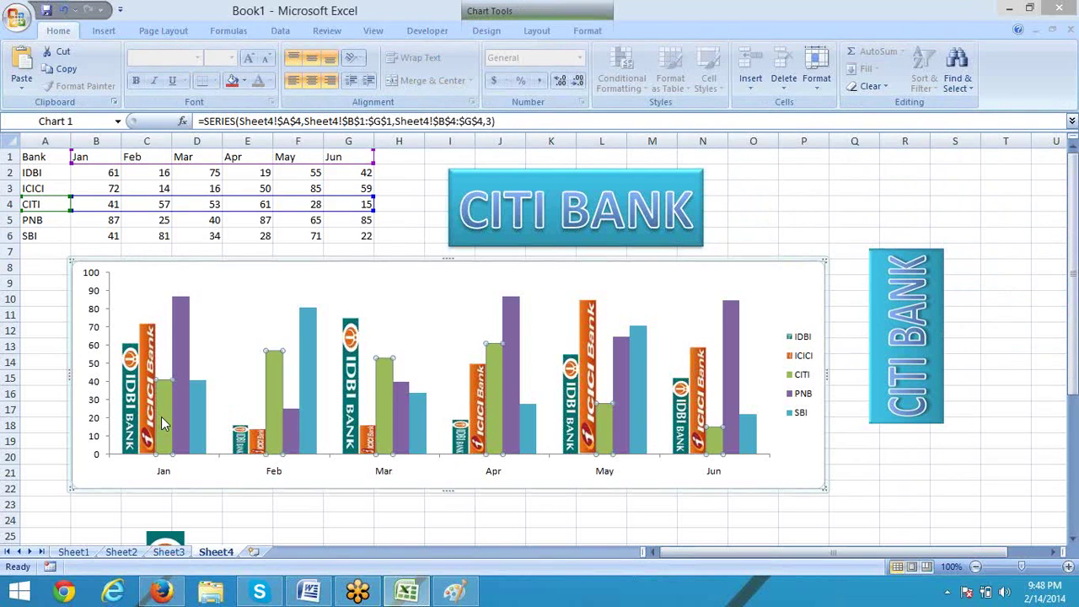
{"action": "right_click", "coordinate": [167, 423]}
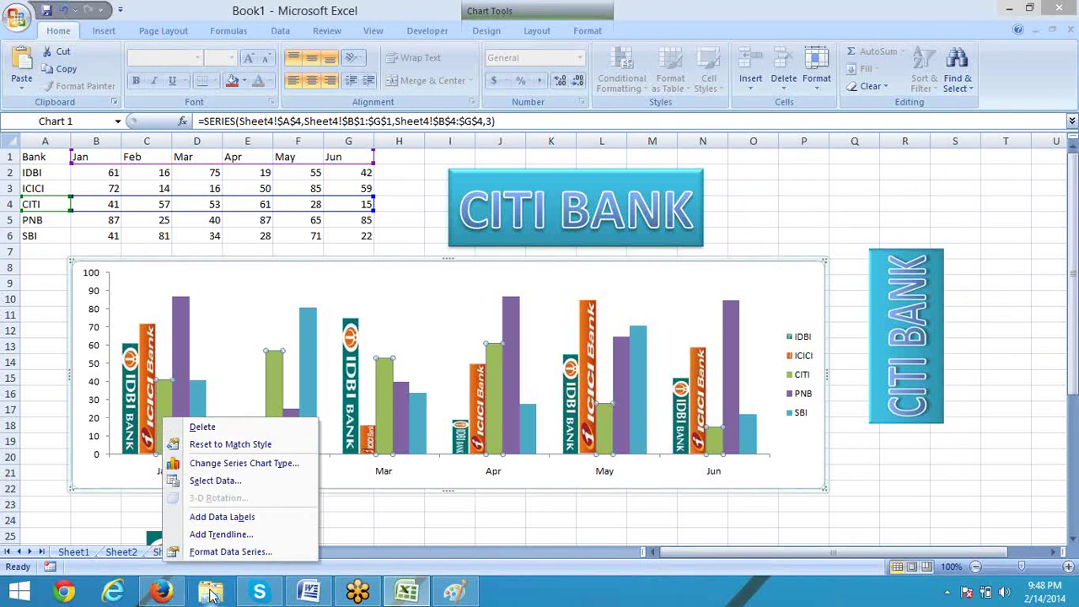
{"action": "left_click", "coordinate": [224, 552]}
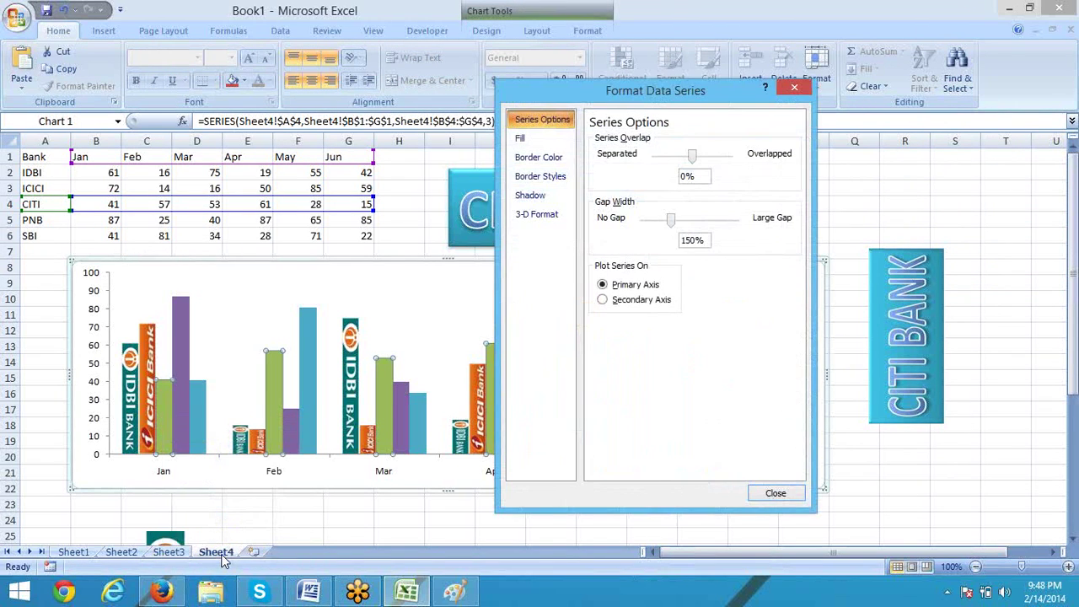
{"action": "left_click", "coordinate": [541, 140]}
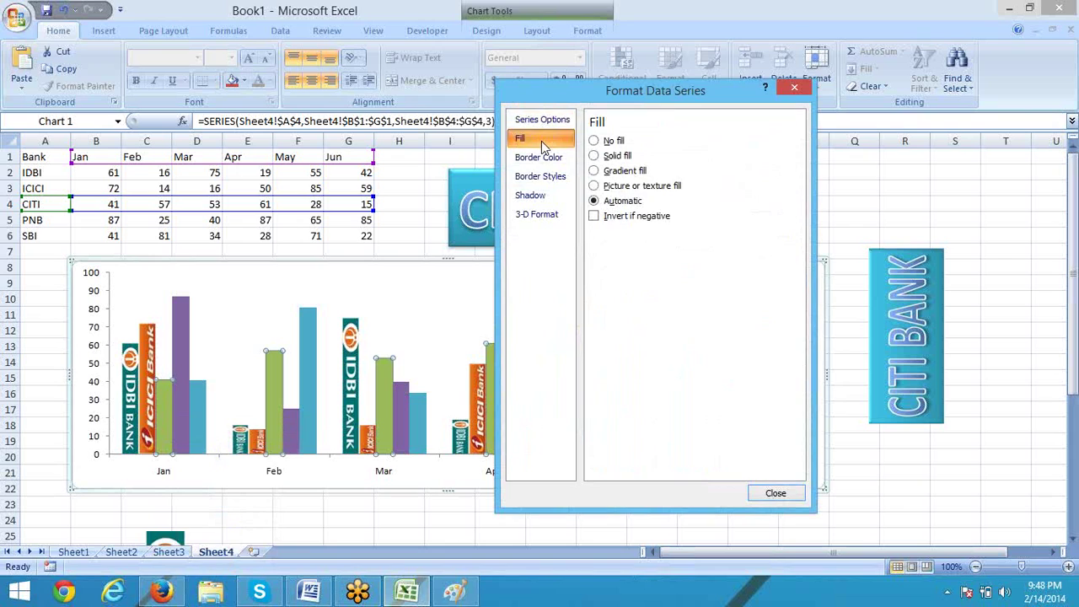
{"action": "left_click", "coordinate": [594, 186]}
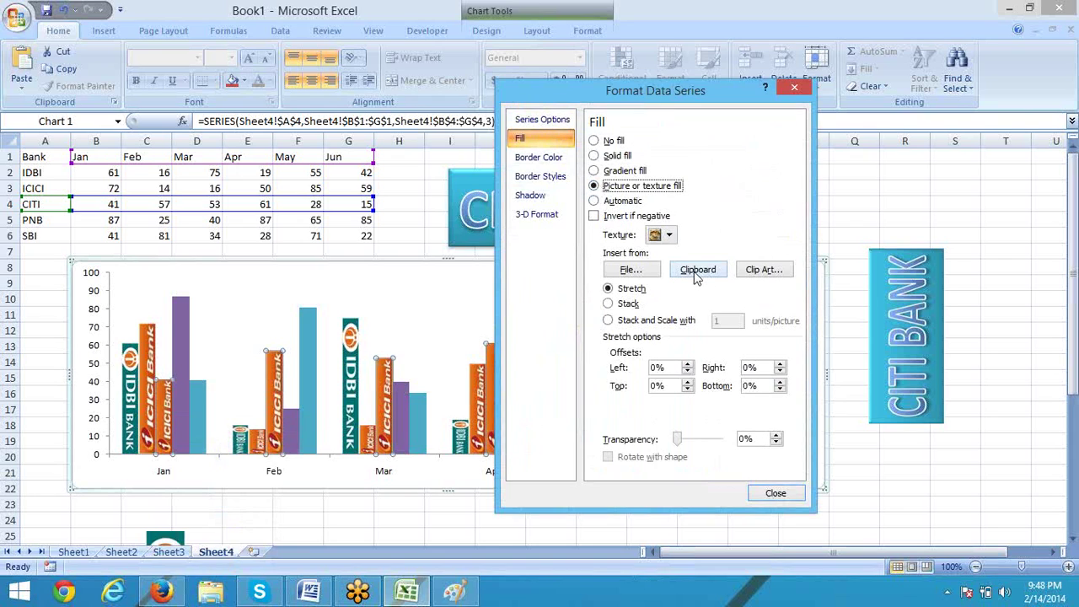
{"action": "left_click", "coordinate": [697, 271]}
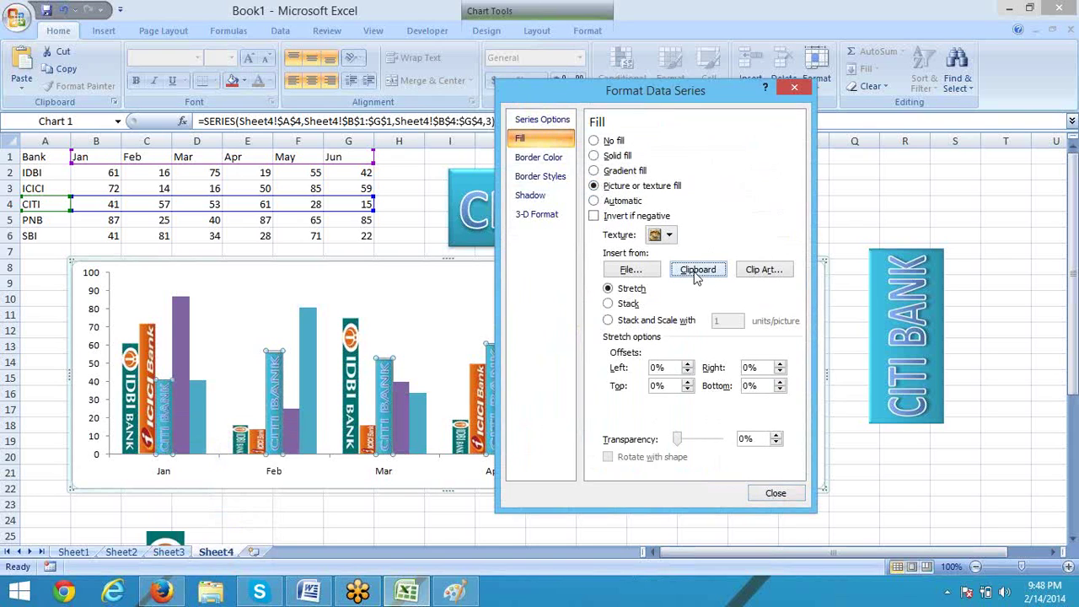
{"action": "left_click", "coordinate": [767, 495]}
{"action": "left_click", "coordinate": [756, 490]}
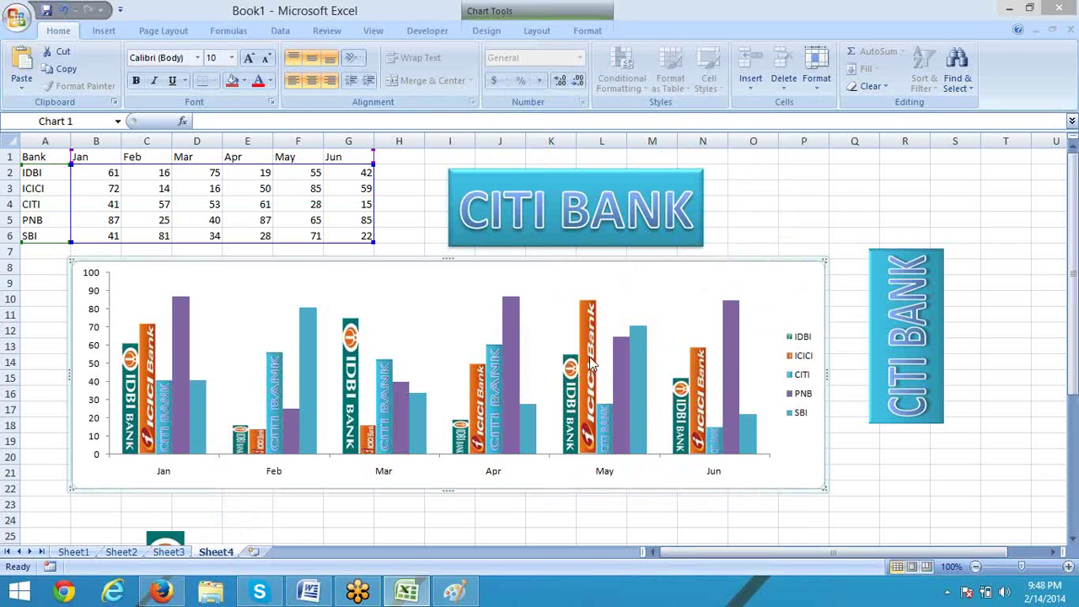
Step: Copy the bank table A1:G6 and paste it into Sheet5
{"action": "left_click", "coordinate": [318, 171]}
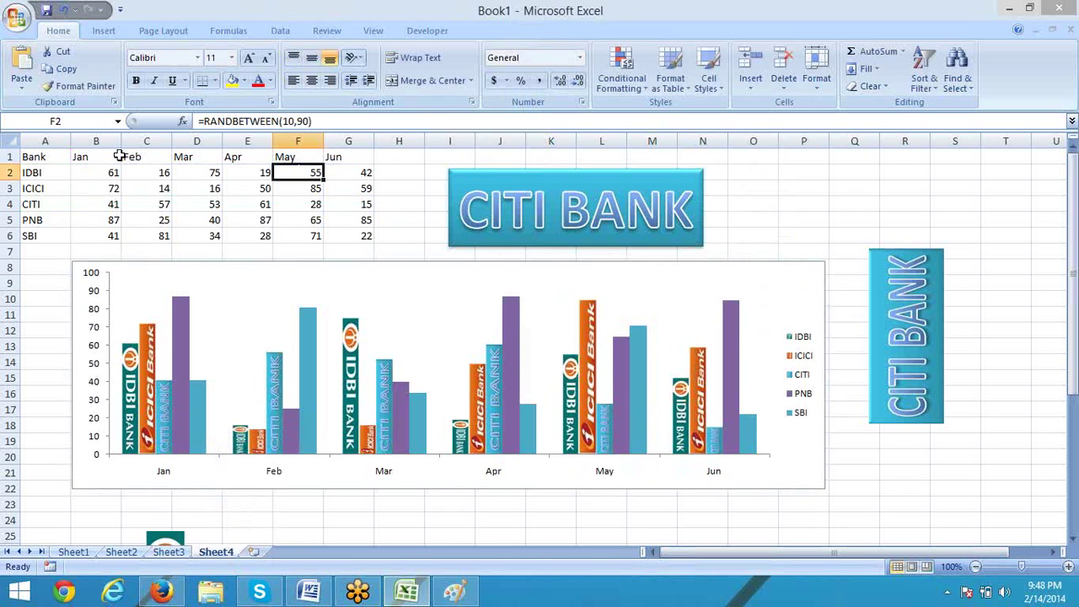
{"action": "left_click", "coordinate": [56, 158]}
{"action": "key", "text": "ctrl+shift+Right"}
{"action": "key", "text": "ctrl+shift+Down"}
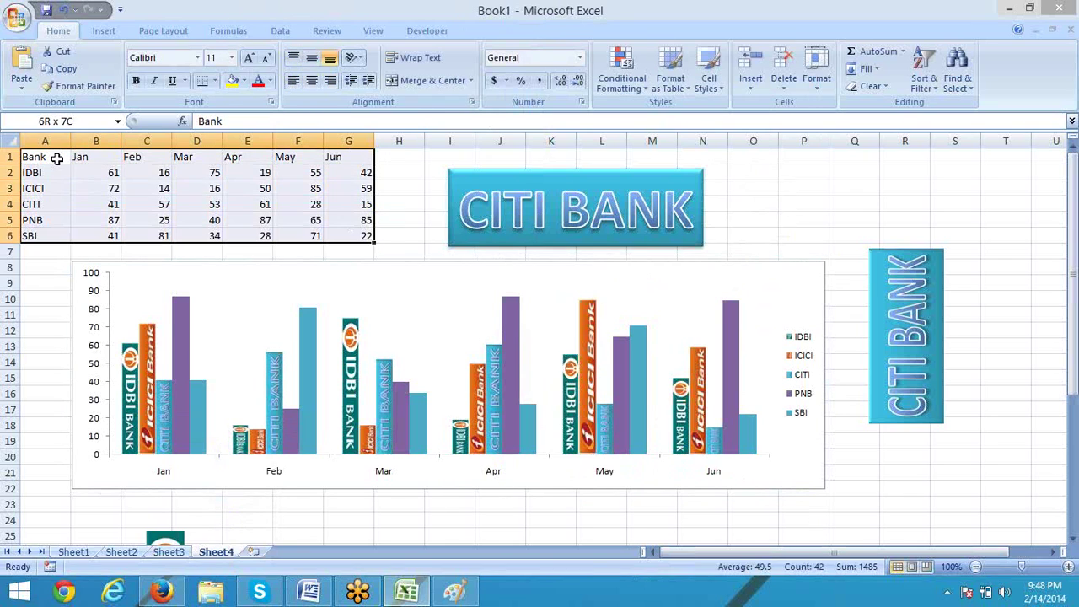
{"action": "key", "text": "ctrl+c"}
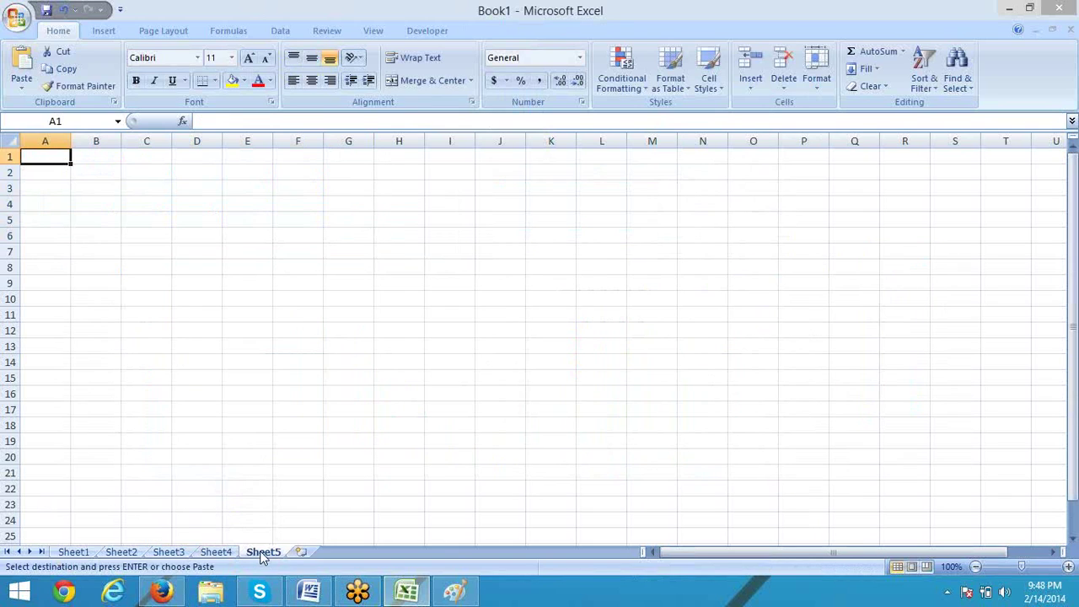
{"action": "key", "text": "ctrl+v"}
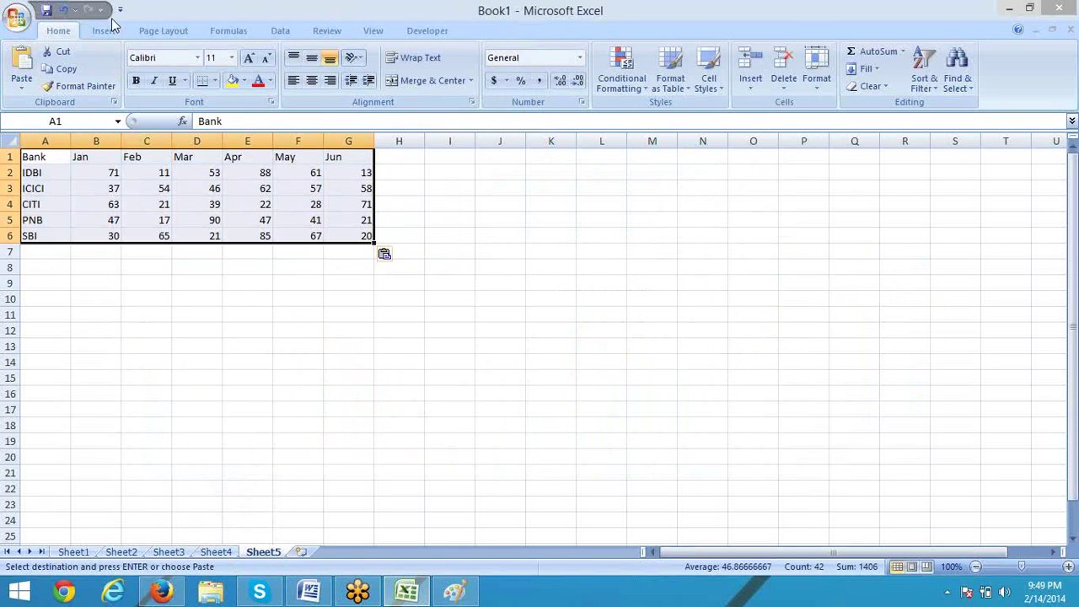
Step: Insert a clustered column chart, move it under the table and widen it toward column P
{"action": "left_click", "coordinate": [106, 30]}
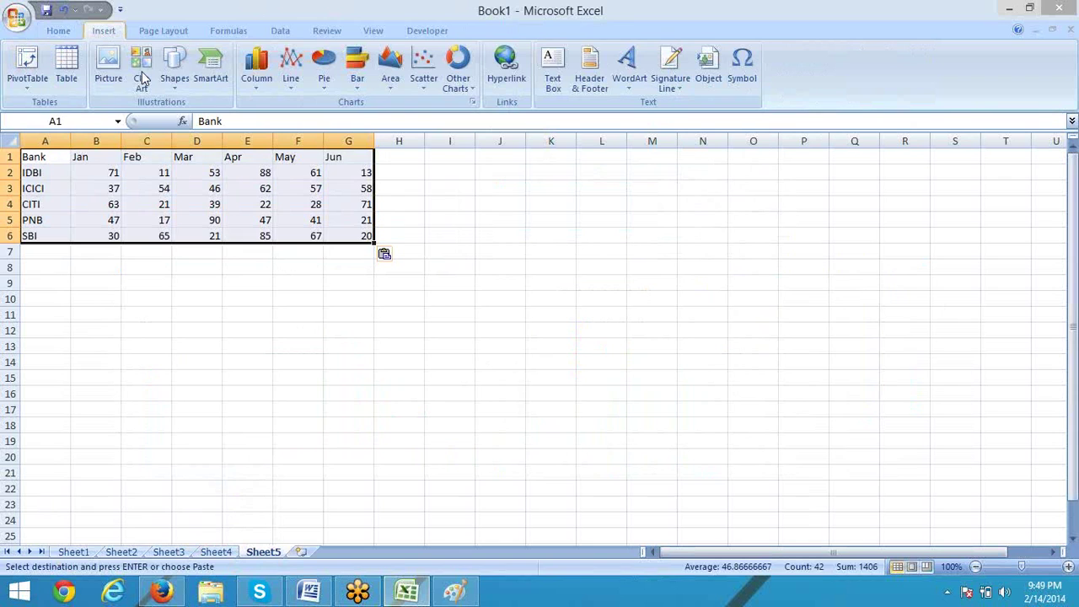
{"action": "left_click", "coordinate": [242, 86]}
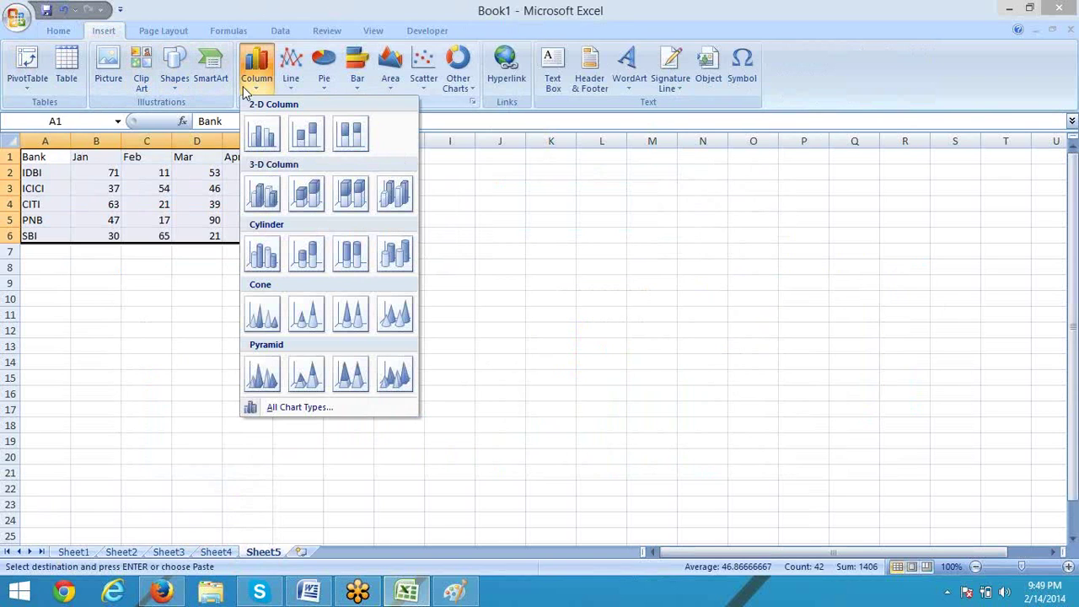
{"action": "left_click", "coordinate": [263, 137]}
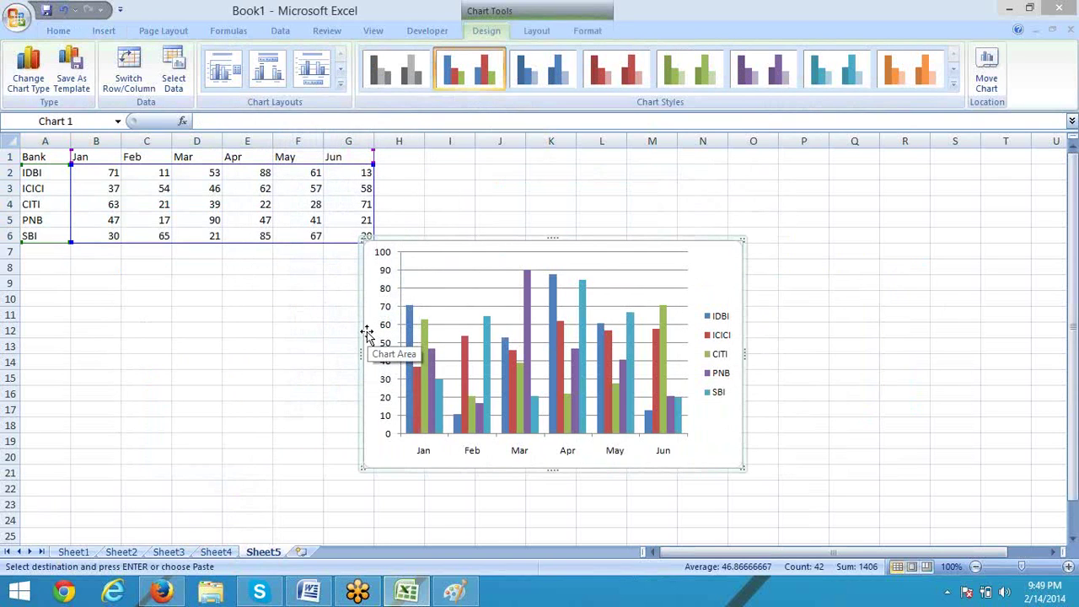
{"action": "left_click_drag", "start_coordinate": [367, 333], "coordinate": [77, 360]}
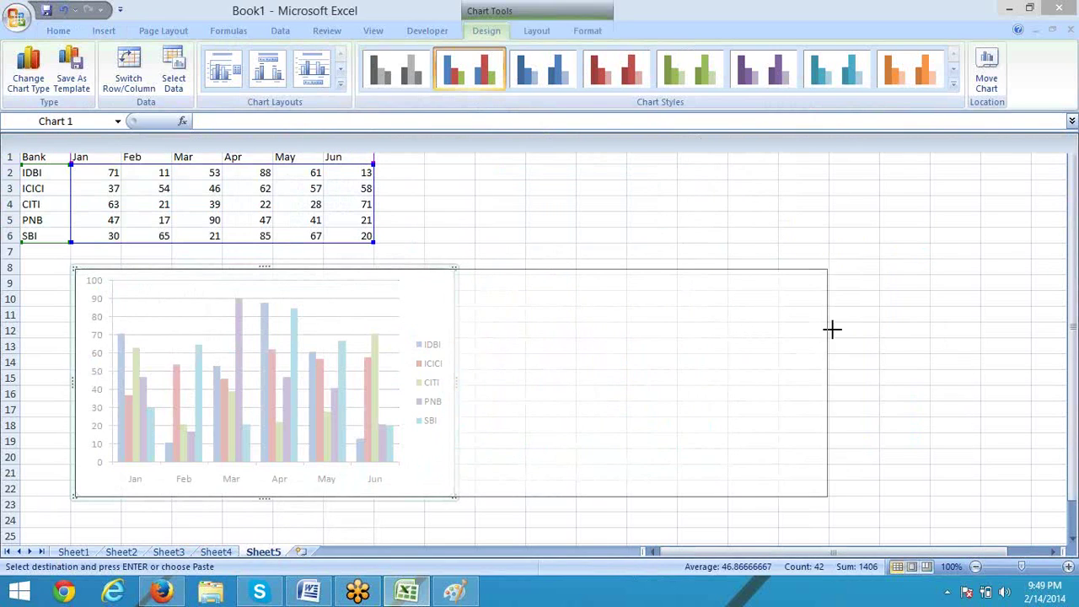
{"action": "left_click_drag", "start_coordinate": [594, 337], "coordinate": [833, 330]}
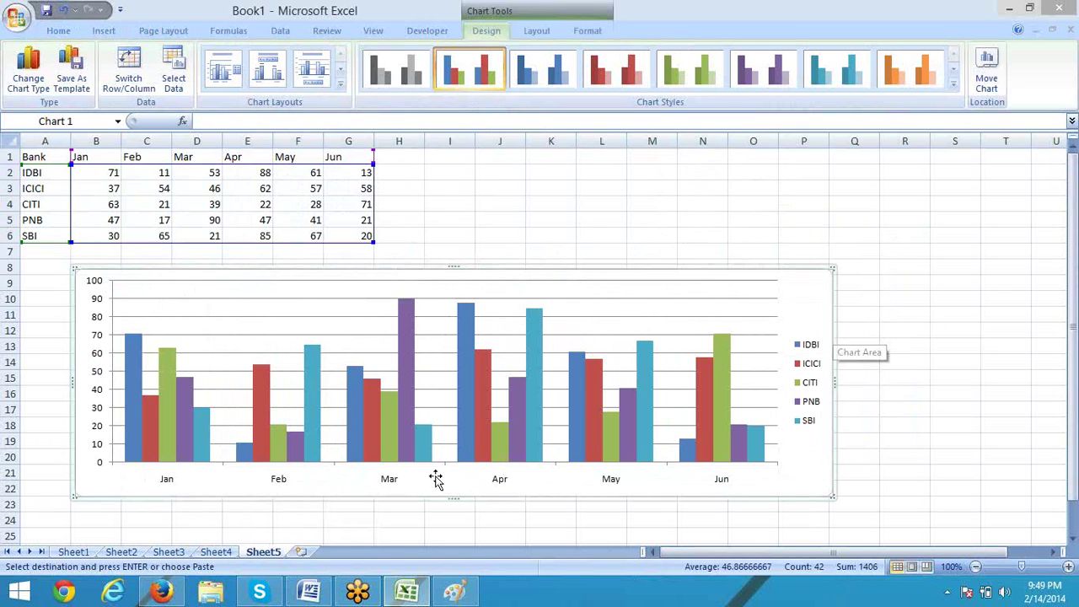
{"action": "left_click", "coordinate": [233, 556]}
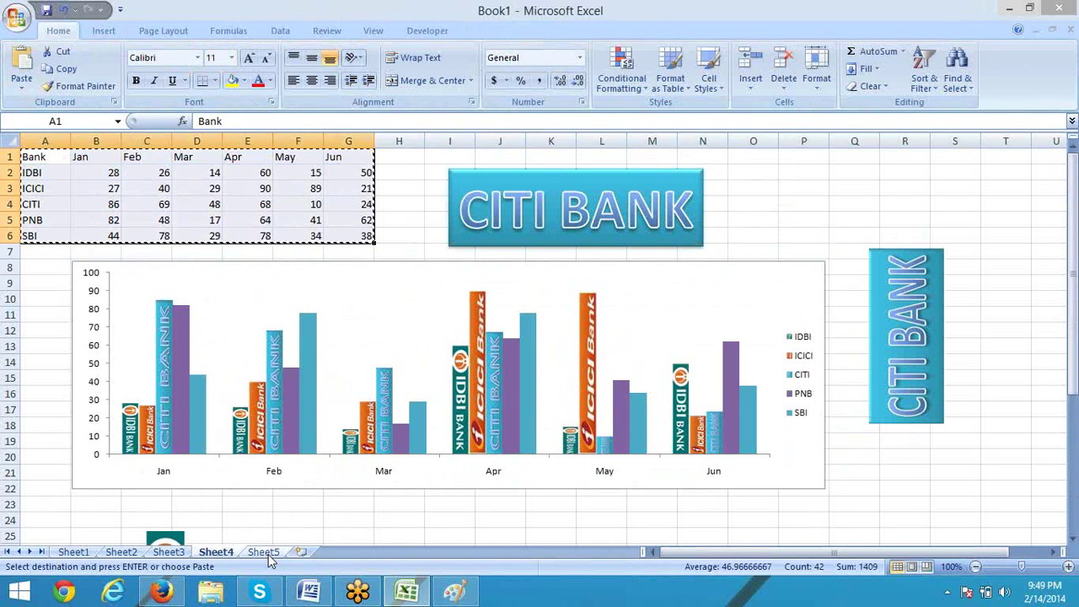
Step: Select the bank-logo picture chart on Sheet4 to copy it, then return to Sheet5
{"action": "left_click", "coordinate": [270, 556]}
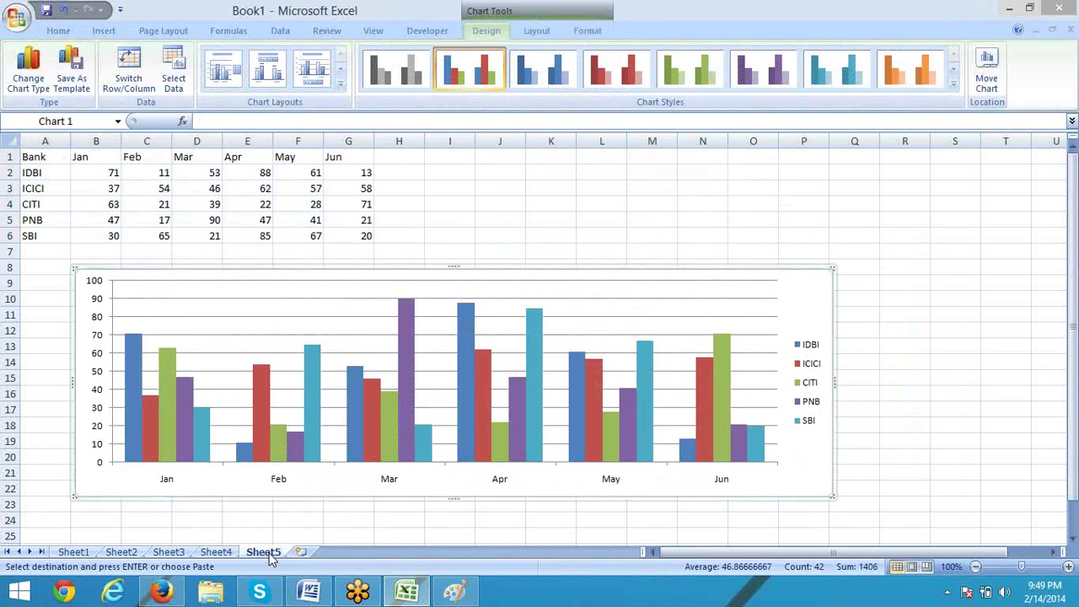
{"action": "left_click", "coordinate": [217, 553]}
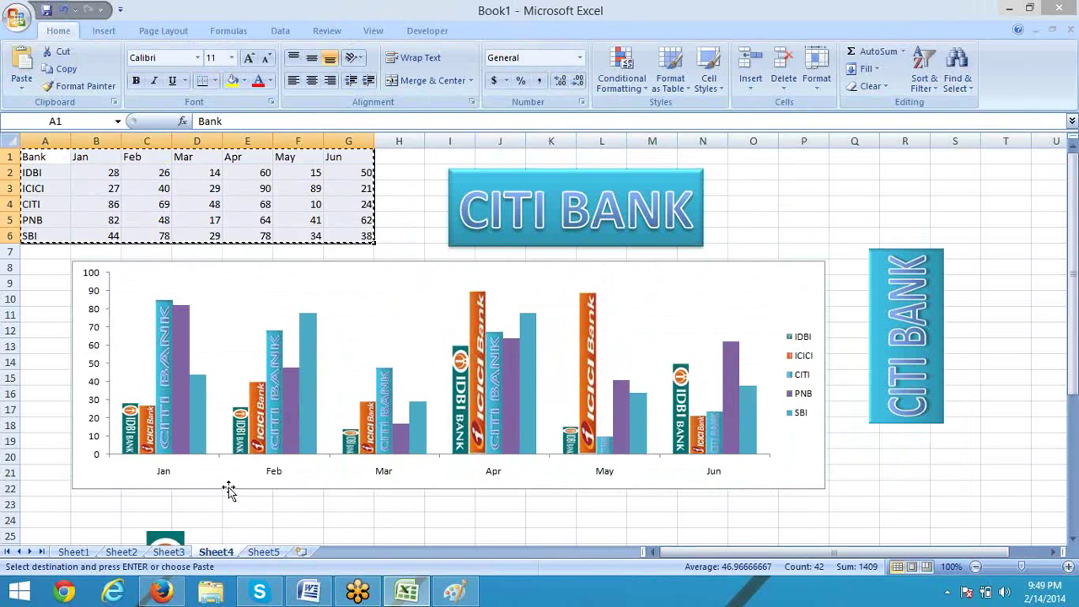
{"action": "left_click", "coordinate": [229, 488]}
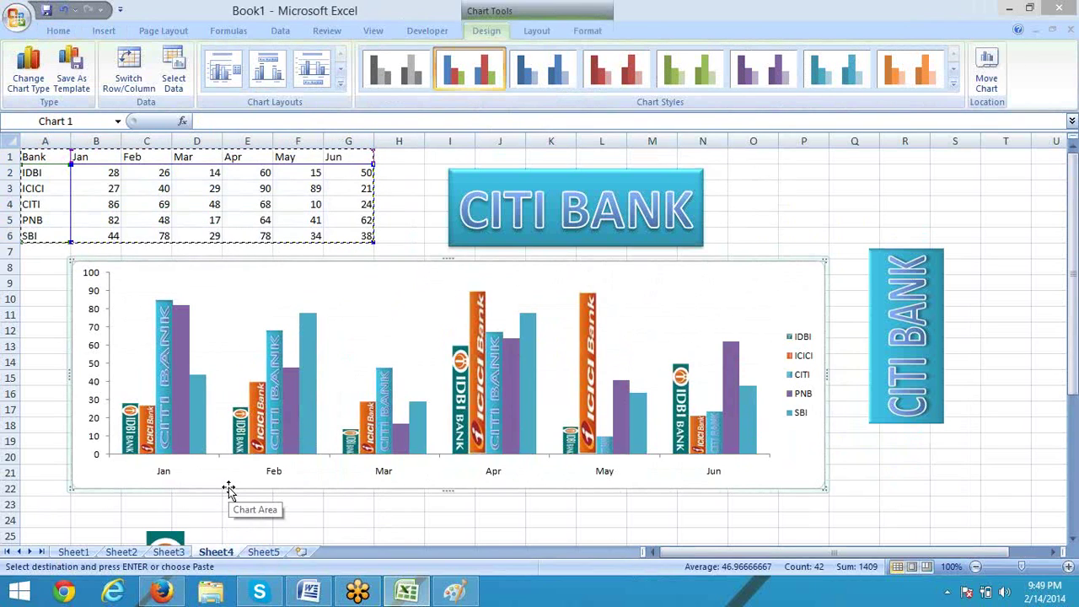
{"action": "key", "text": "Escape"}
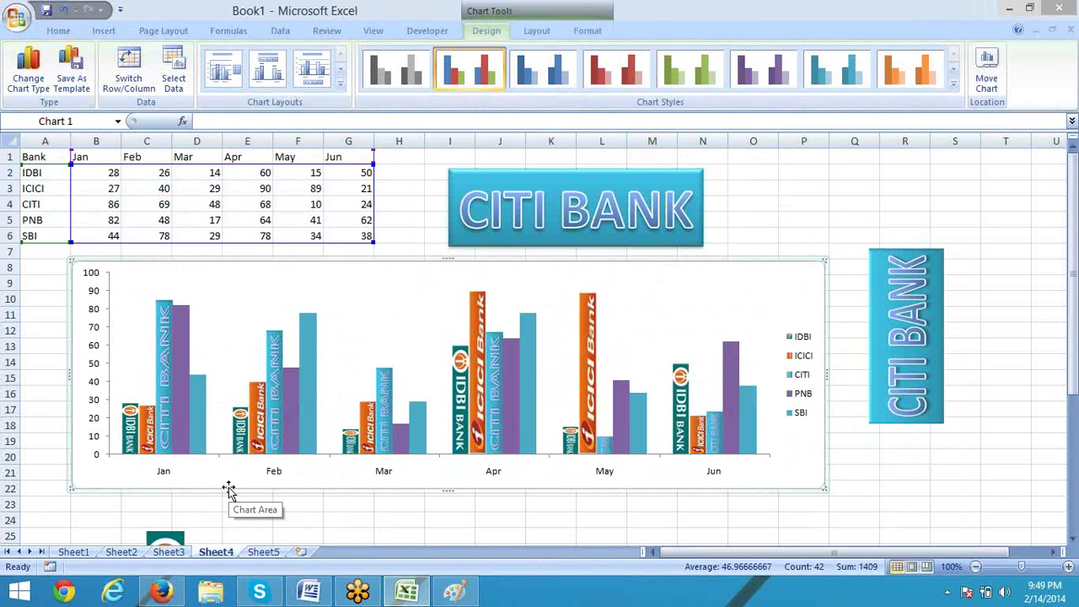
{"action": "left_click", "coordinate": [274, 553]}
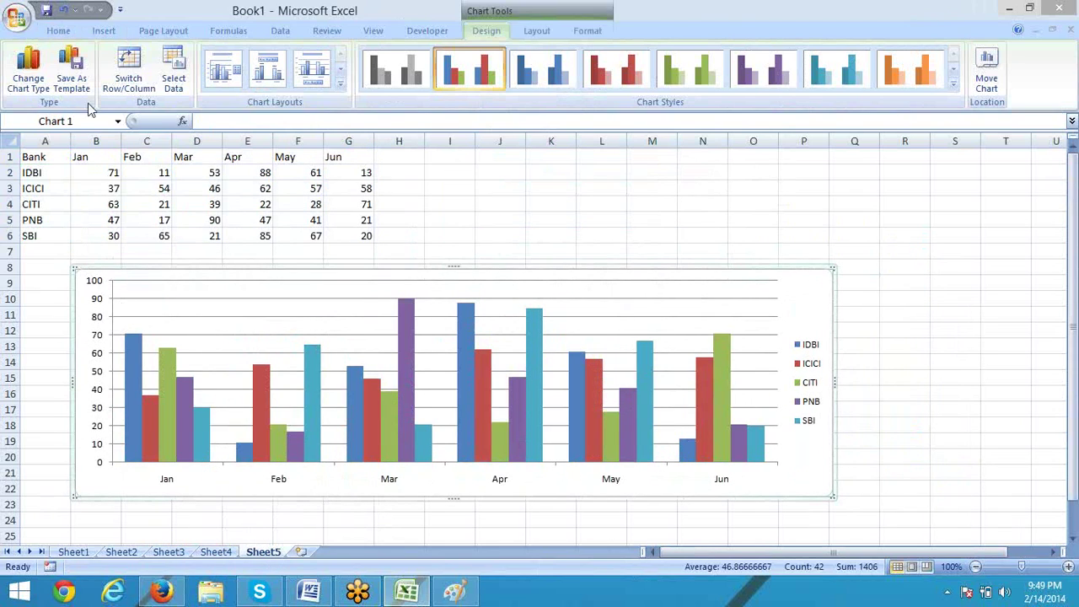
Step: Paste Special with Formats onto the Sheet5 chart to apply the bank-logo fills
{"action": "left_click", "coordinate": [59, 32]}
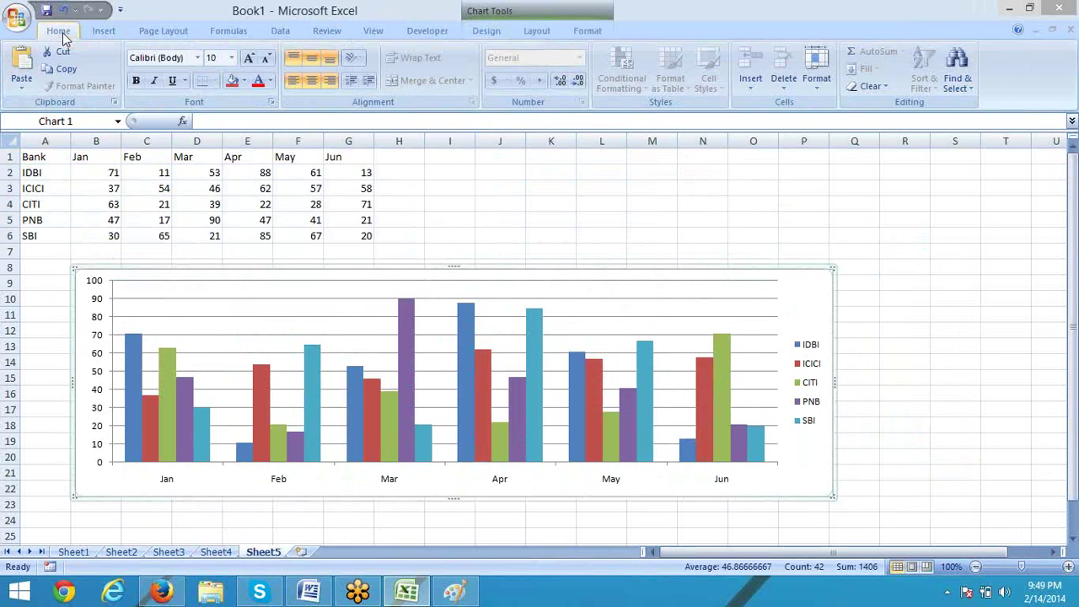
{"action": "left_click", "coordinate": [25, 91]}
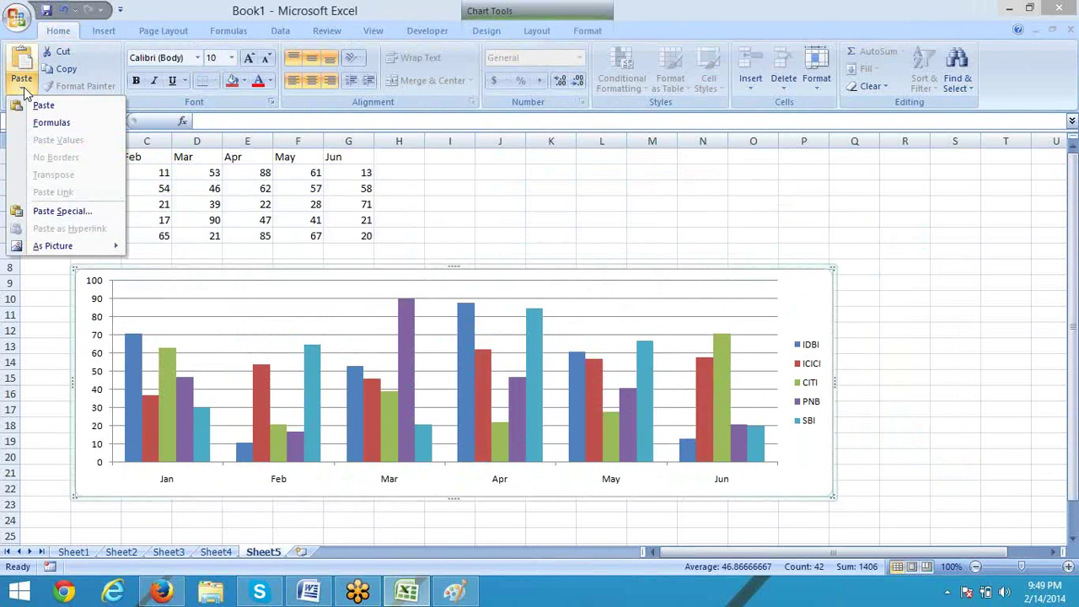
{"action": "left_click", "coordinate": [45, 214]}
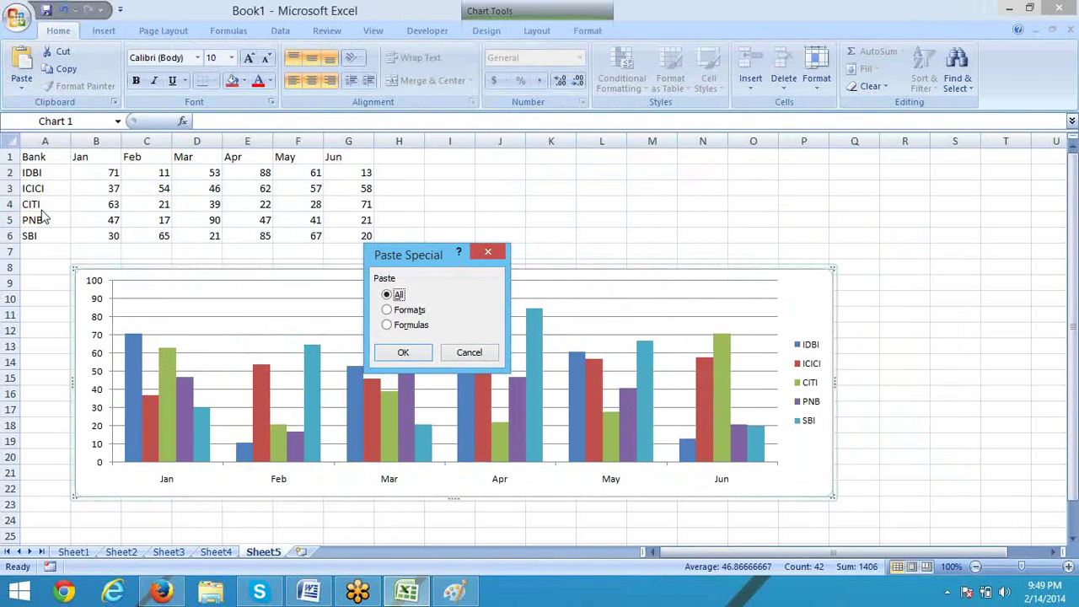
{"action": "left_click", "coordinate": [422, 312]}
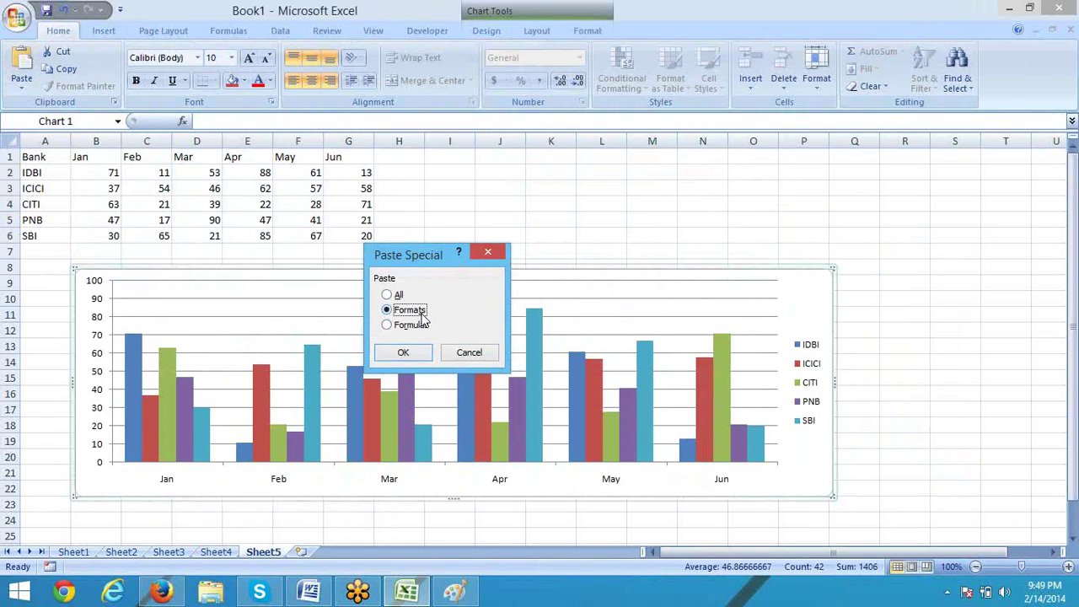
{"action": "left_click", "coordinate": [403, 353]}
{"action": "mouse_move", "coordinate": [406, 356]}
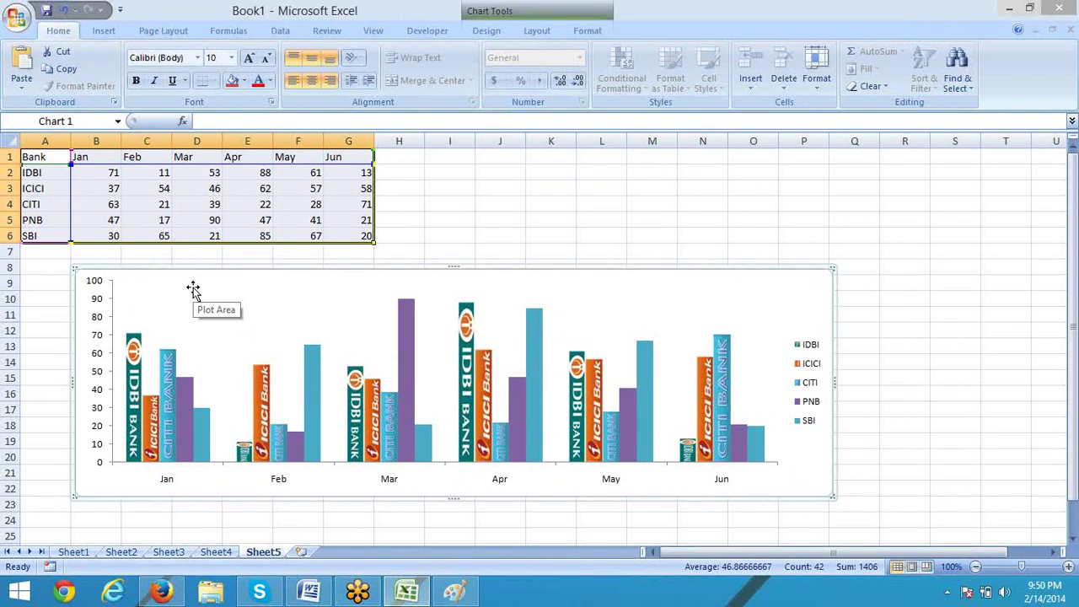
Step: Copy the bank table and paste it into a new Sheet6
{"action": "left_click", "coordinate": [145, 203]}
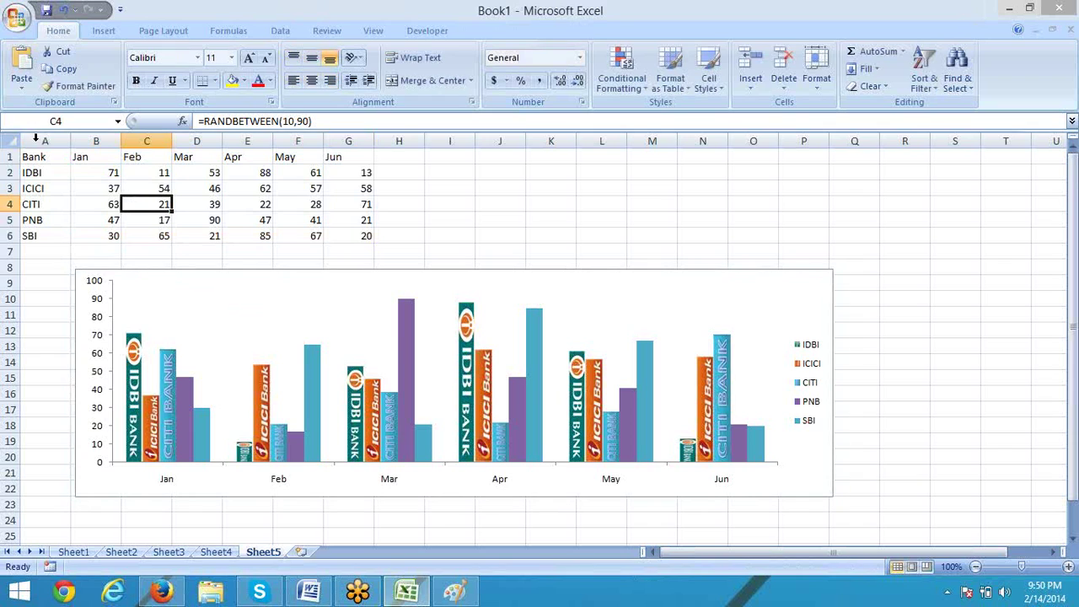
{"action": "left_click", "coordinate": [48, 156]}
{"action": "key", "text": "ctrl+a"}
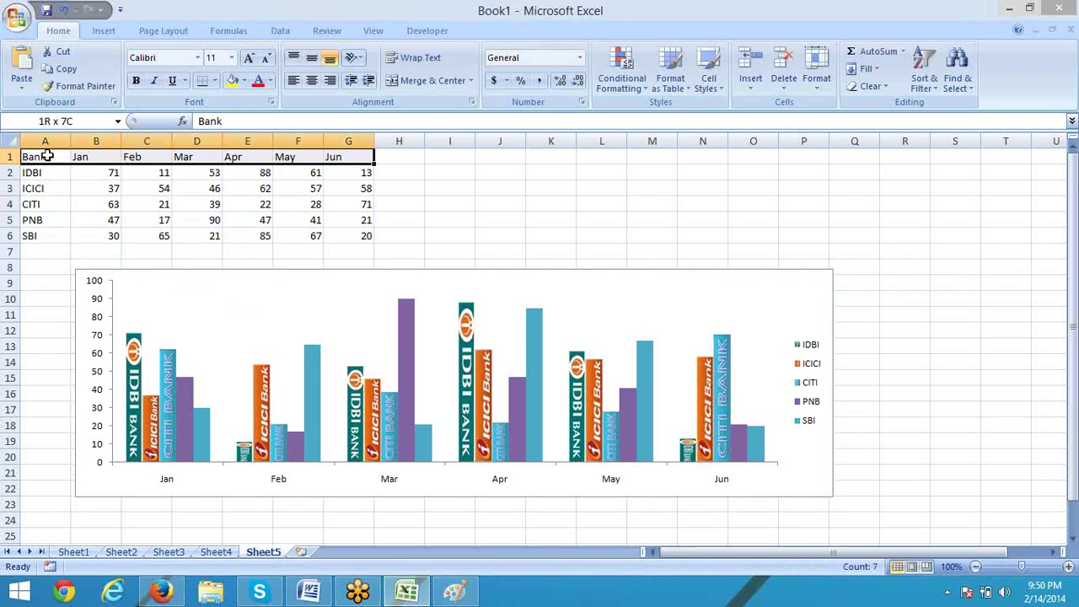
{"action": "key", "text": "ctrl+c"}
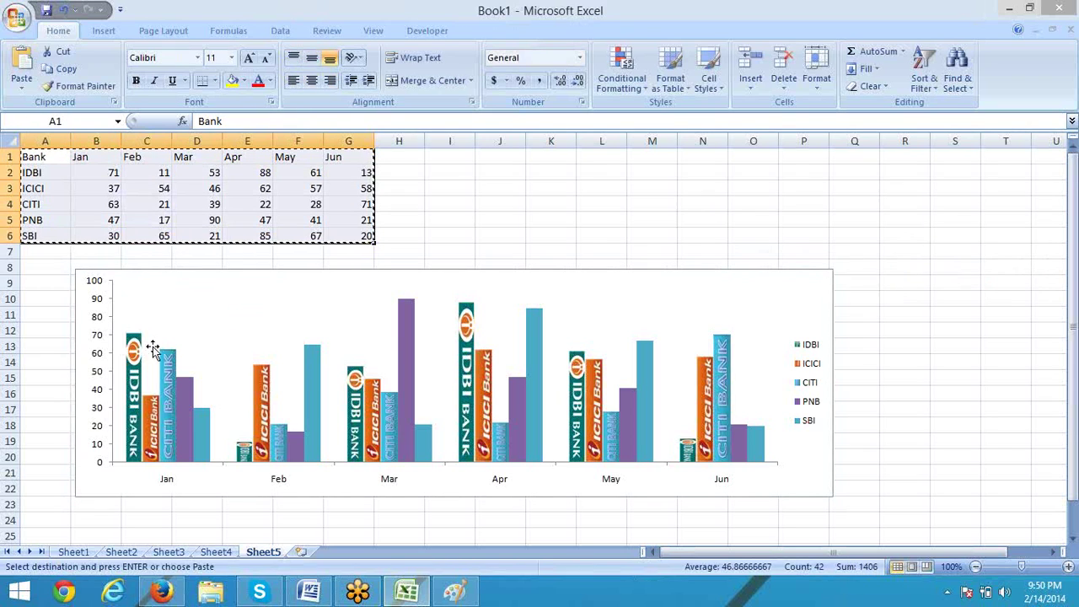
{"action": "left_click", "coordinate": [301, 552]}
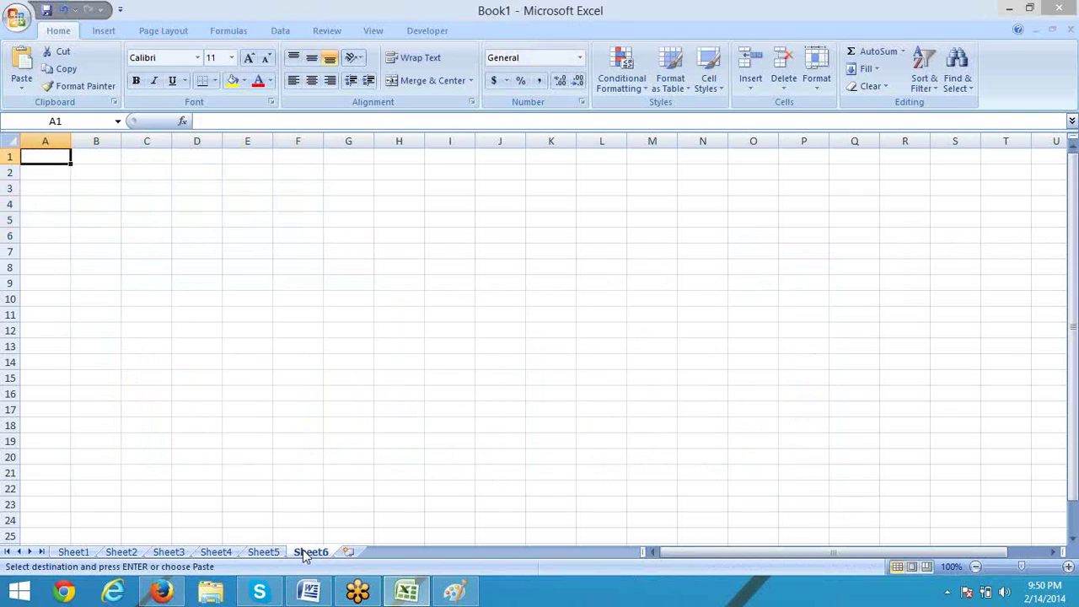
{"action": "key", "text": "ctrl+v"}
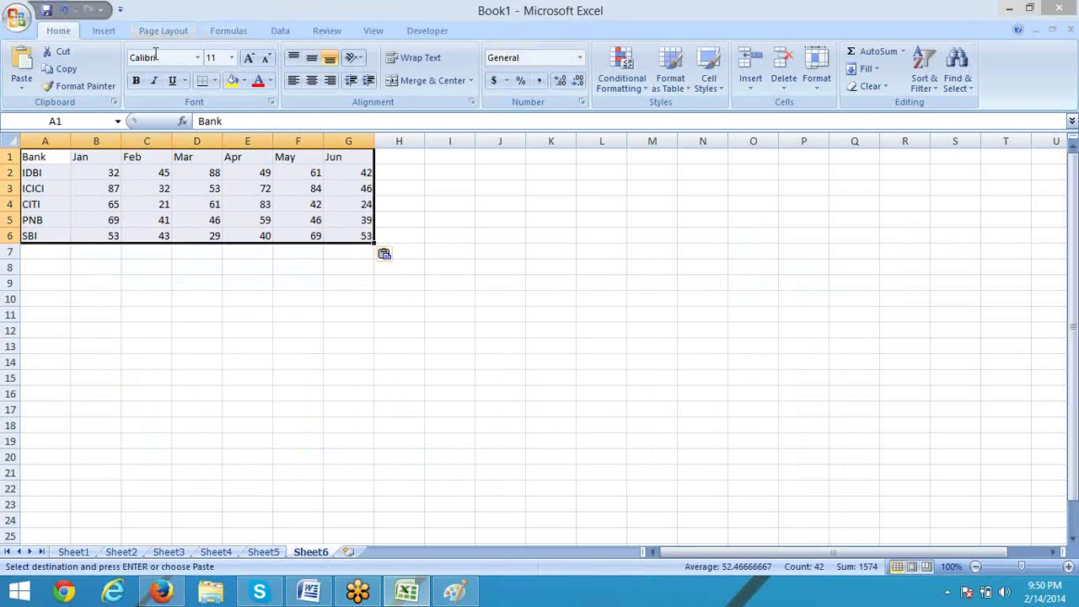
Step: Replace the chart with a fresh stacked column chart of the table, moved further left
{"action": "left_click", "coordinate": [115, 37]}
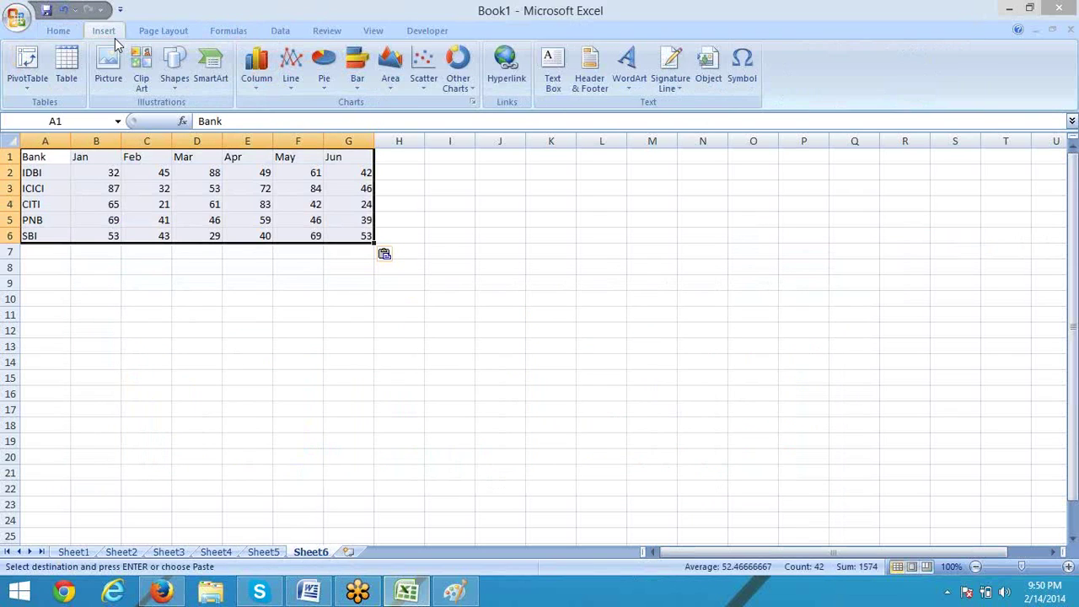
{"action": "left_click", "coordinate": [261, 92]}
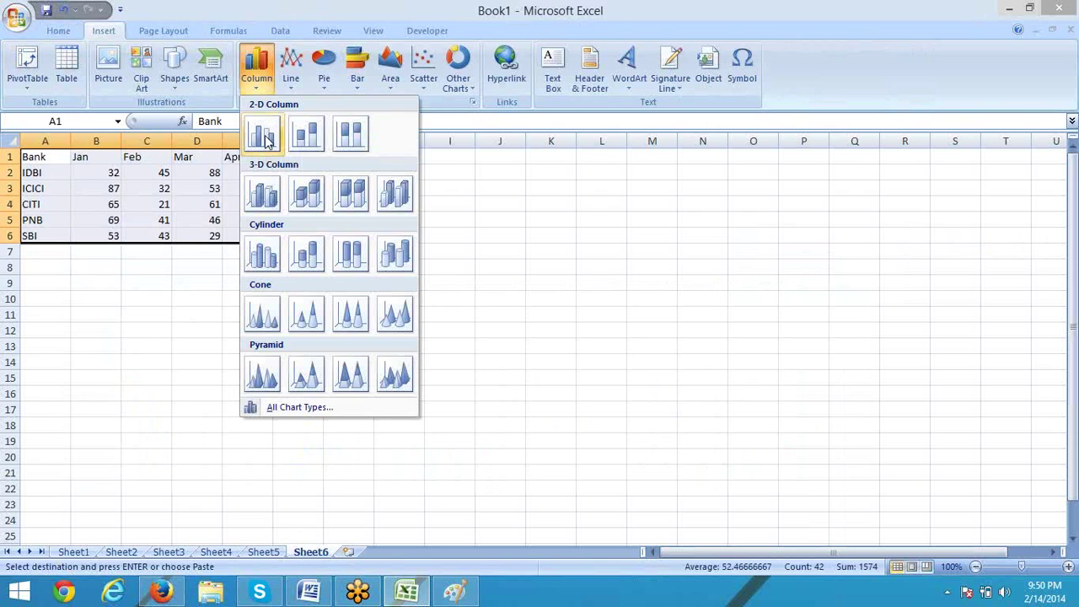
{"action": "left_click", "coordinate": [309, 140]}
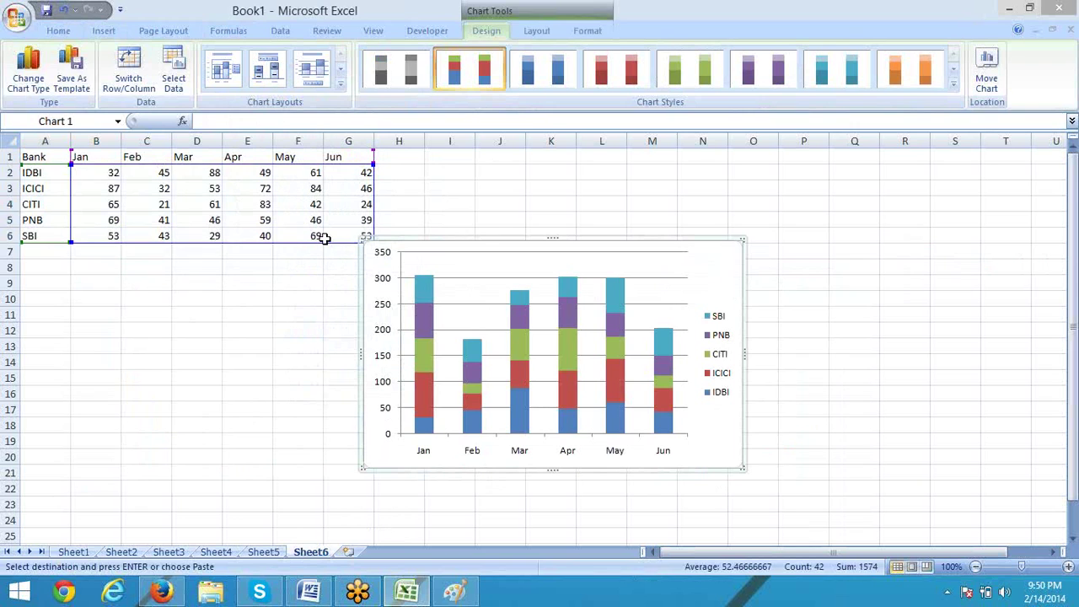
{"action": "key", "text": "Delete"}
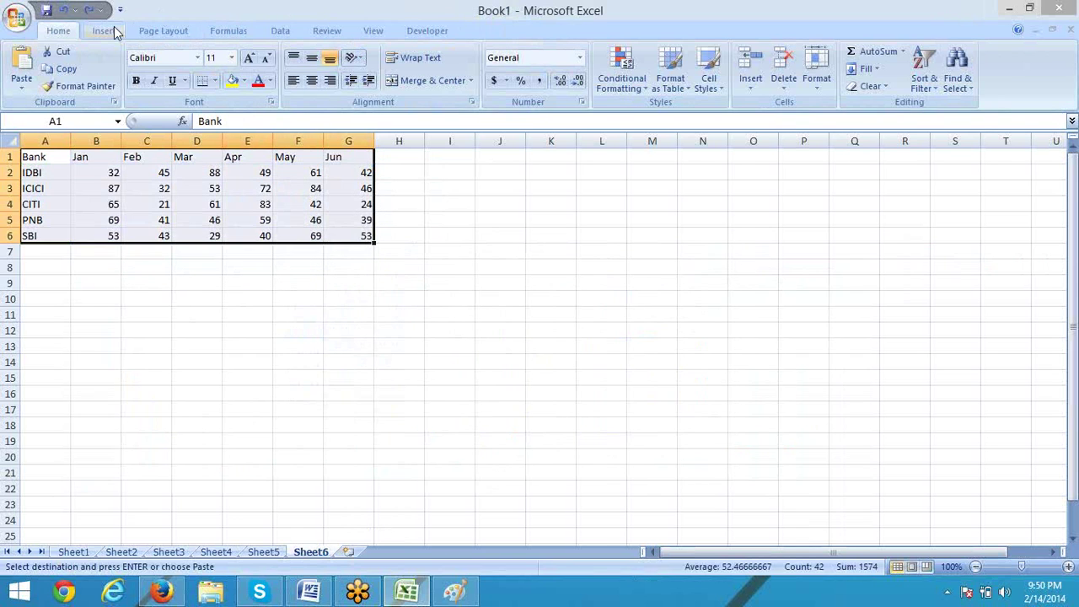
{"action": "left_click", "coordinate": [105, 31]}
{"action": "left_click", "coordinate": [257, 69]}
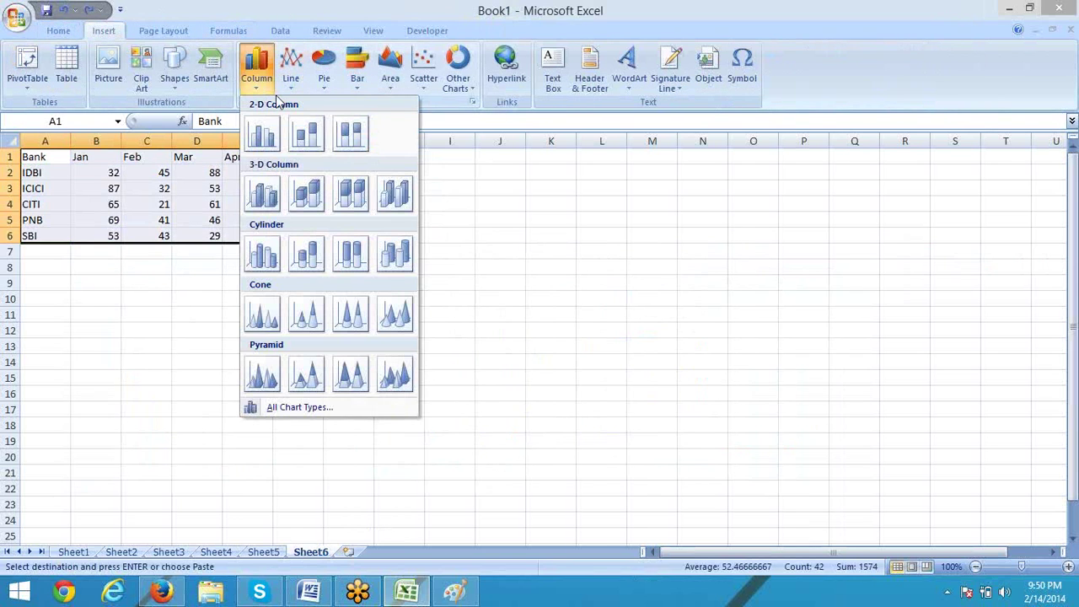
{"action": "left_click", "coordinate": [308, 135]}
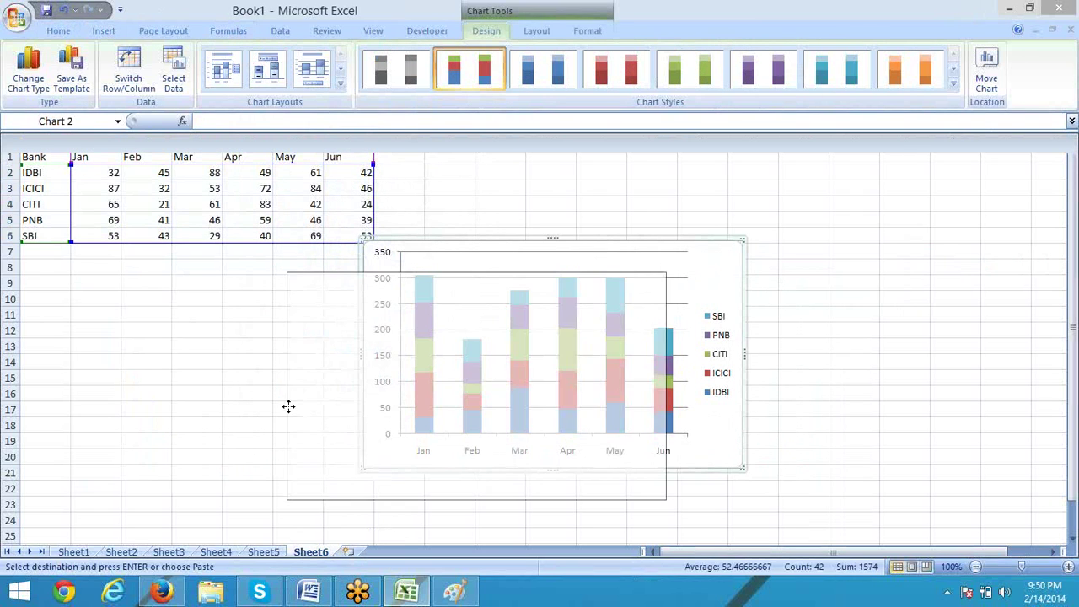
{"action": "left_click_drag", "start_coordinate": [366, 373], "coordinate": [93, 414]}
{"action": "key", "text": "ctrl+Page_Up"}
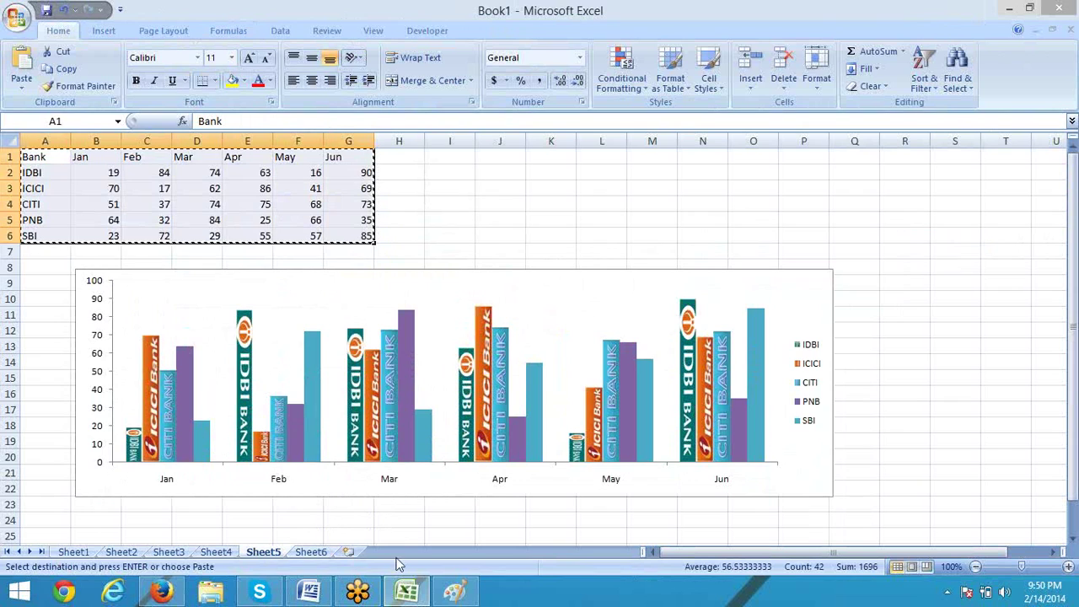
Step: Widen Sheet6's stacked column chart to the right and raise its top to row 7
{"action": "left_click", "coordinate": [318, 552]}
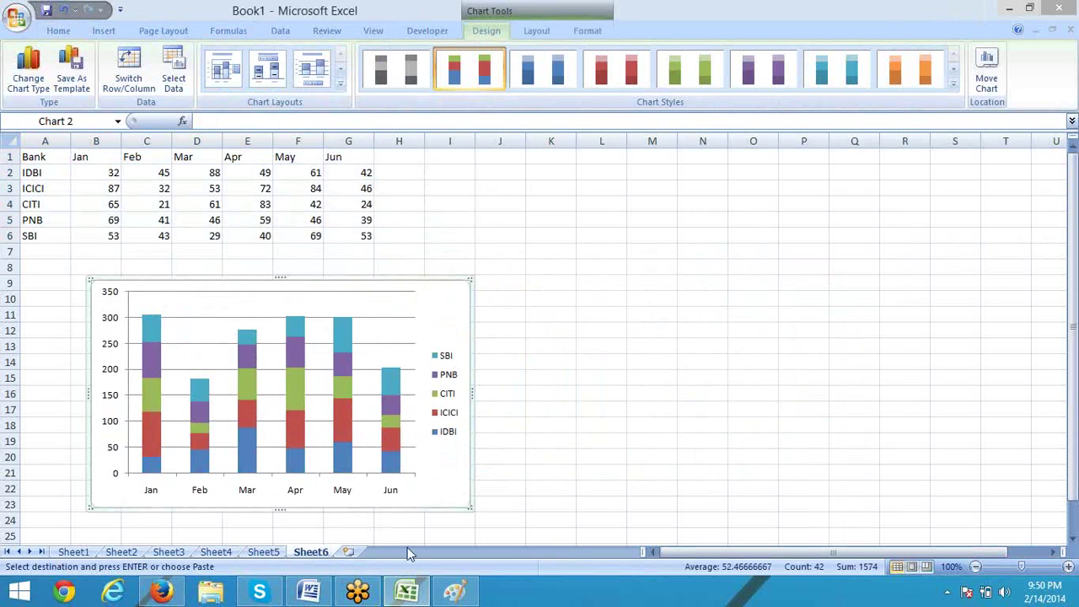
{"action": "left_click_drag", "start_coordinate": [470, 506], "coordinate": [731, 487]}
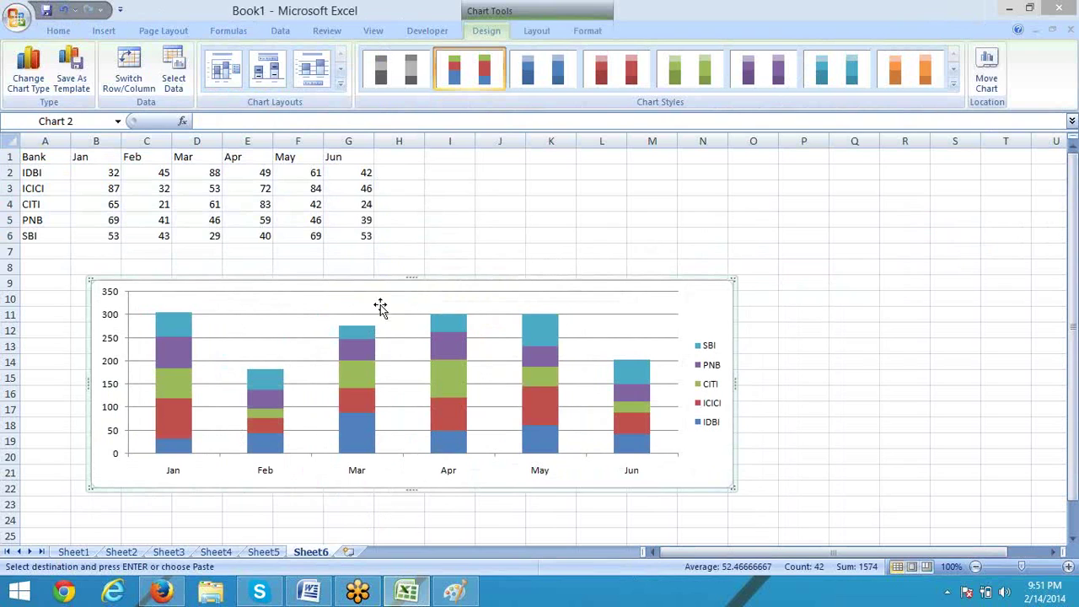
{"action": "left_click_drag", "start_coordinate": [411, 277], "coordinate": [413, 251]}
{"action": "left_click_drag", "start_coordinate": [103, 161], "coordinate": [103, 218]}
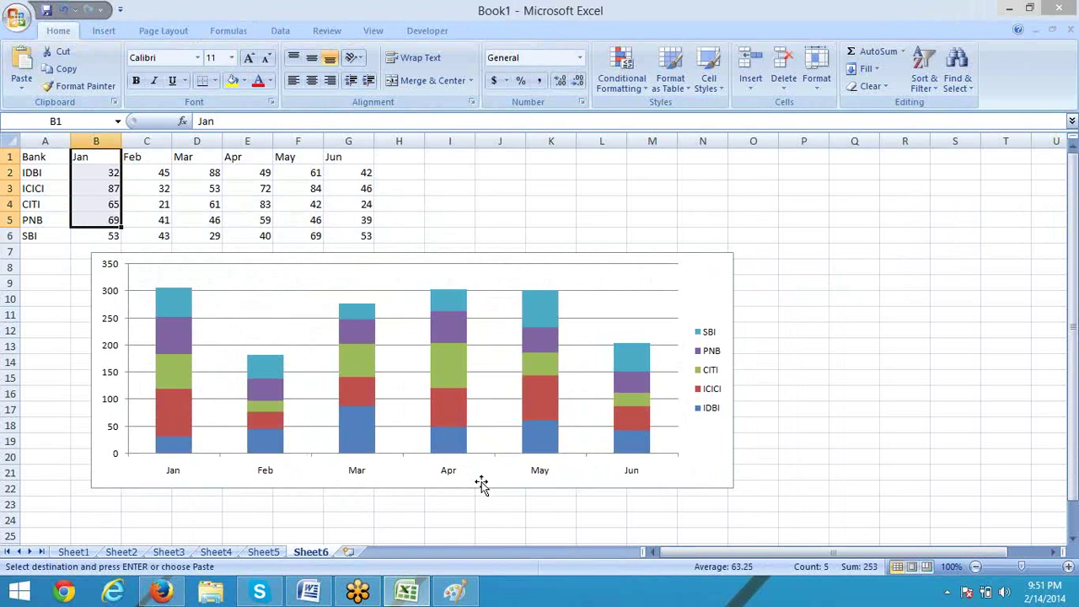
{"action": "left_click", "coordinate": [548, 445]}
{"action": "mouse_move", "coordinate": [548, 445]}
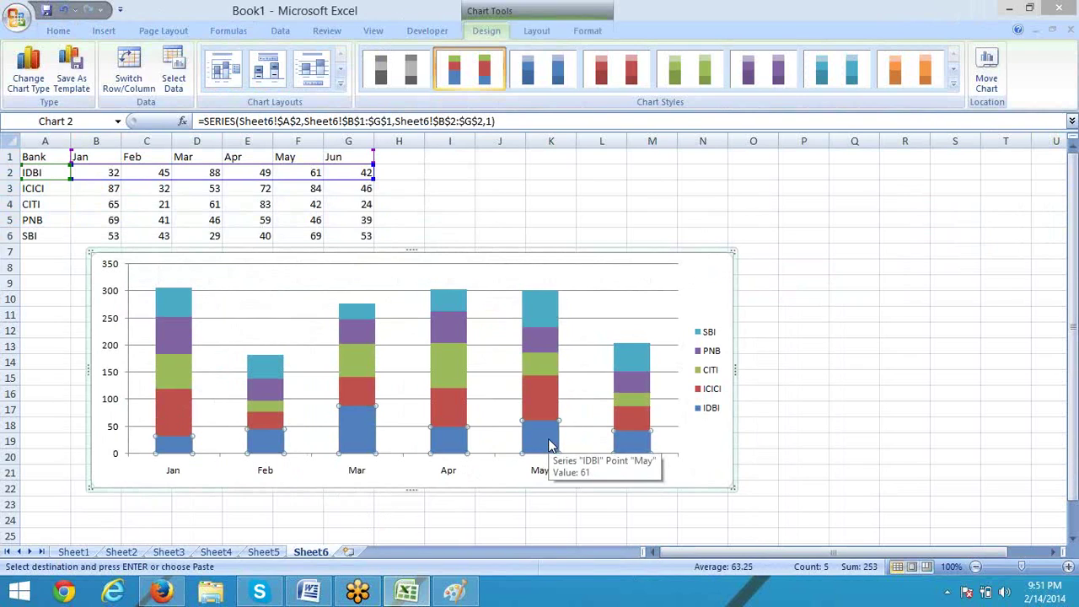
Step: Select the whole bank table A1:G6
{"action": "left_click", "coordinate": [502, 187]}
{"action": "left_click", "coordinate": [48, 156]}
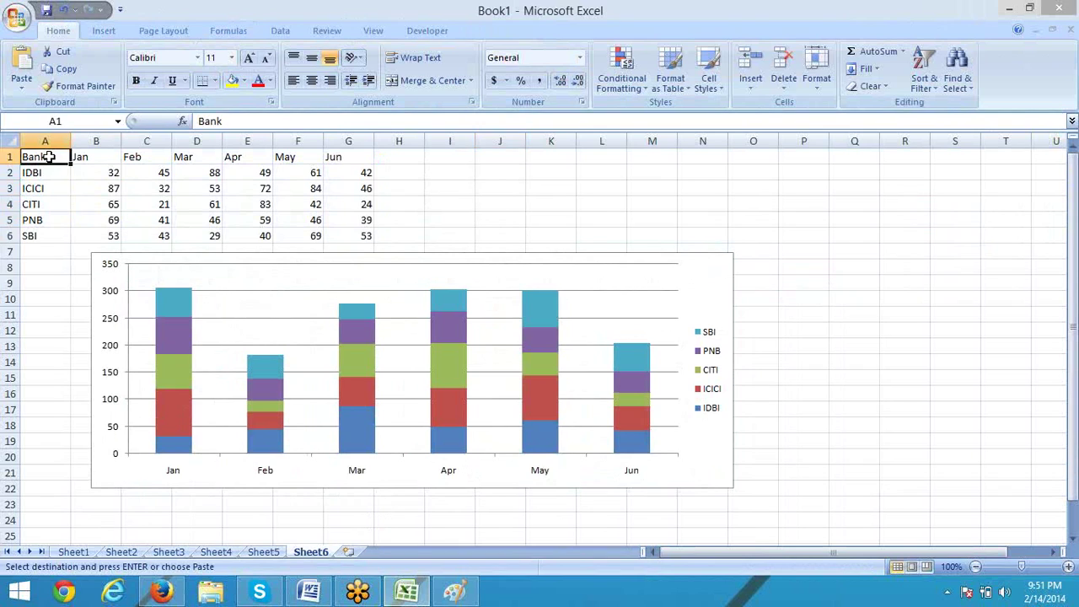
{"action": "key", "text": "ctrl+shift+Right"}
{"action": "key", "text": "ctrl+shift+Down"}
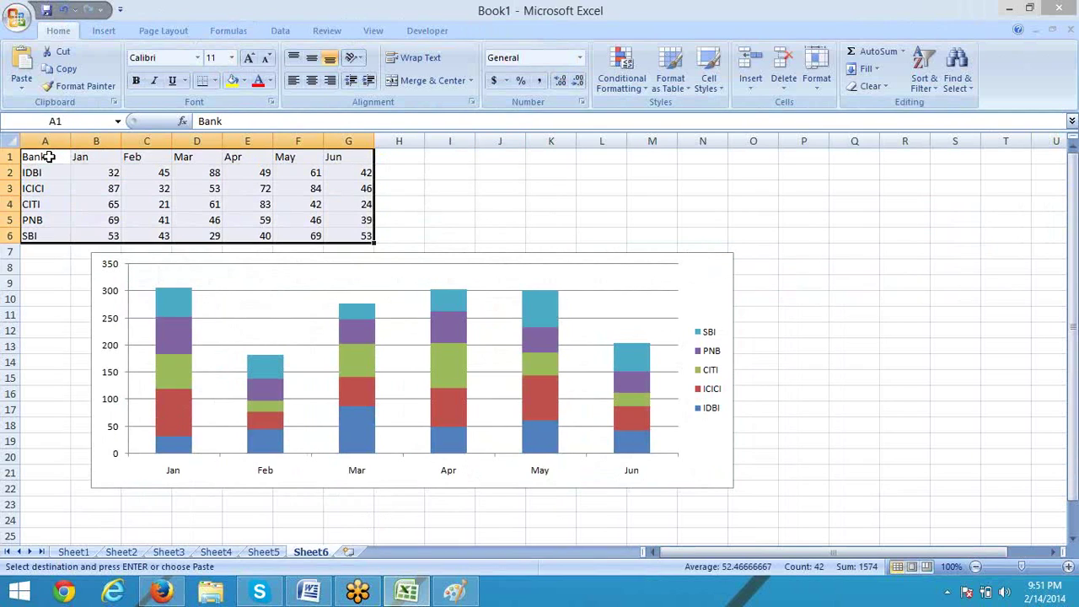
Step: Paste the bank table into a new Sheet7 and place a stacked column chart below it
{"action": "left_click", "coordinate": [348, 552]}
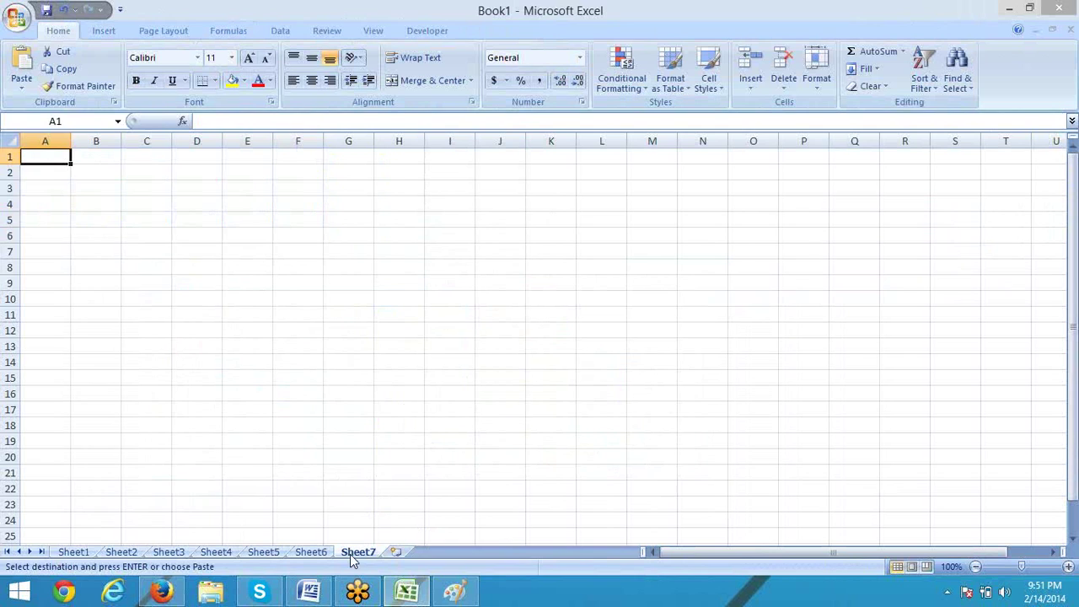
{"action": "key", "text": "ctrl+v"}
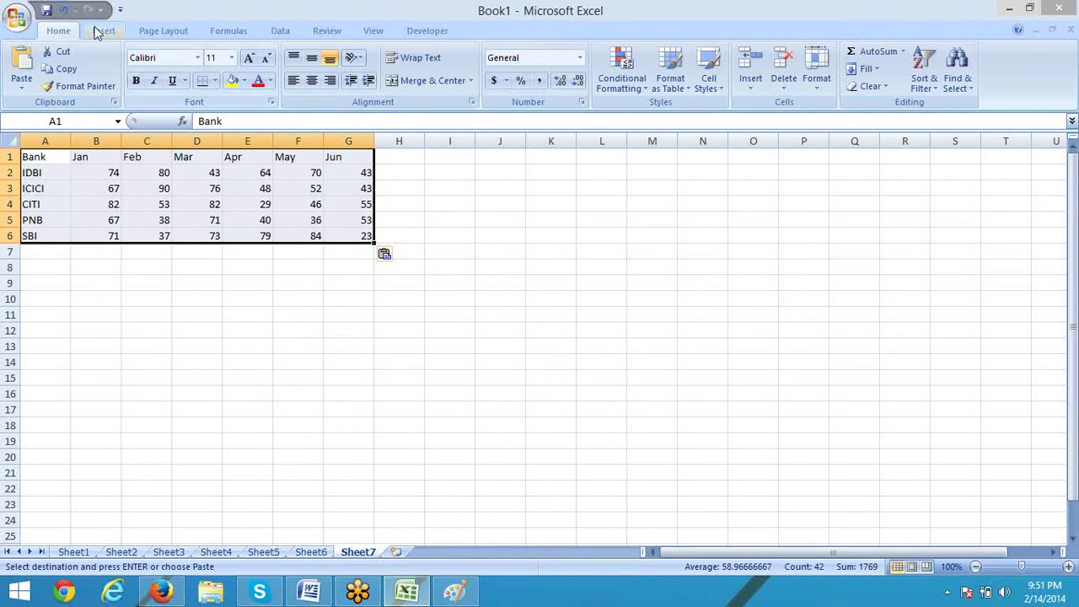
{"action": "left_click", "coordinate": [102, 32]}
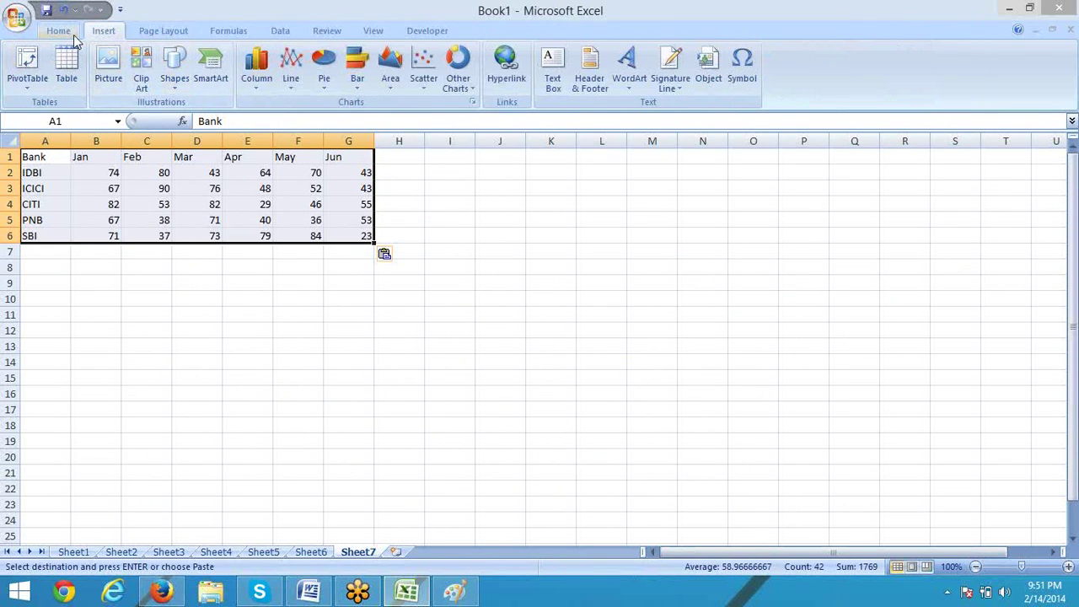
{"action": "left_click", "coordinate": [261, 83]}
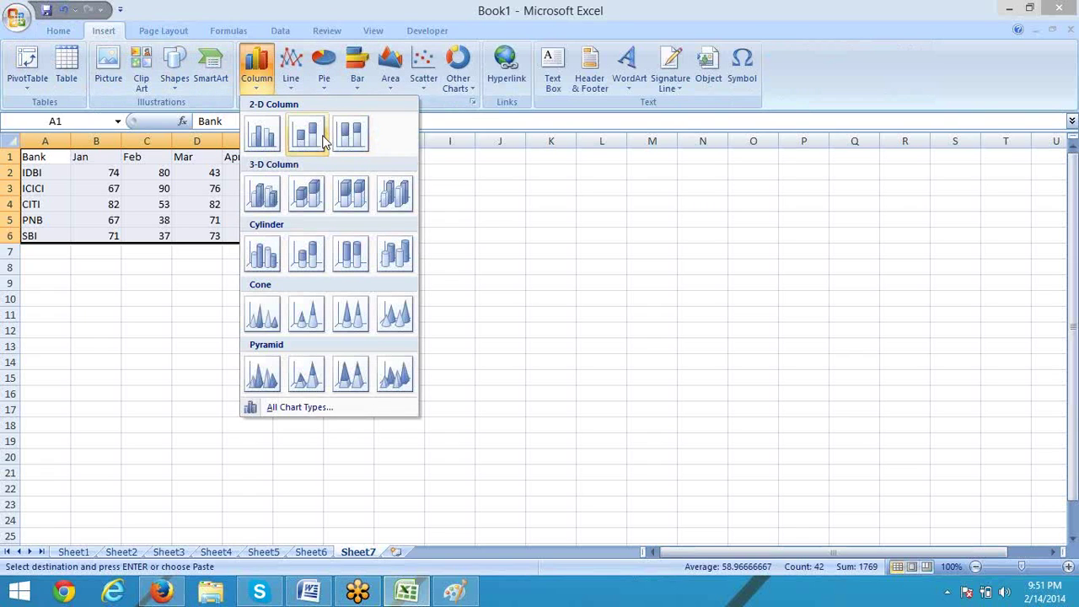
{"action": "left_click", "coordinate": [321, 134]}
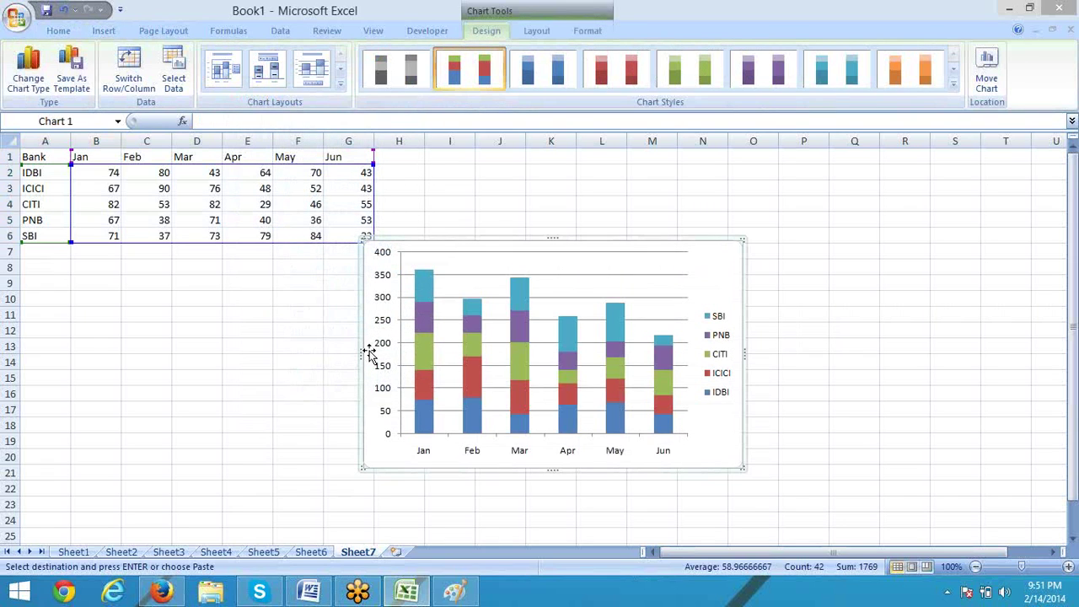
{"action": "left_click_drag", "start_coordinate": [361, 353], "coordinate": [335, 361]}
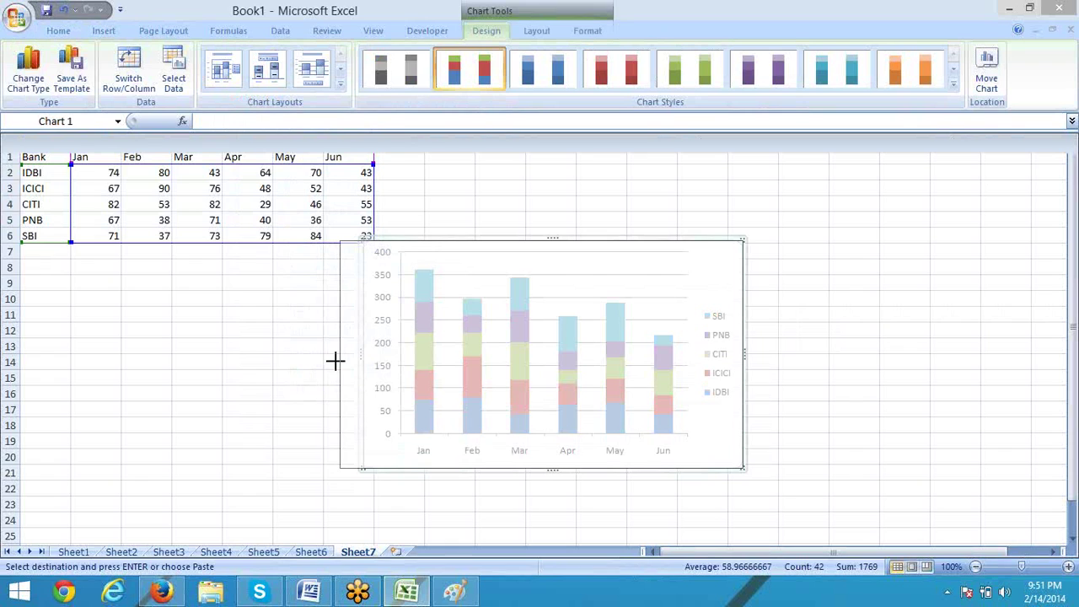
{"action": "left_click_drag", "start_coordinate": [360, 453], "coordinate": [328, 473]}
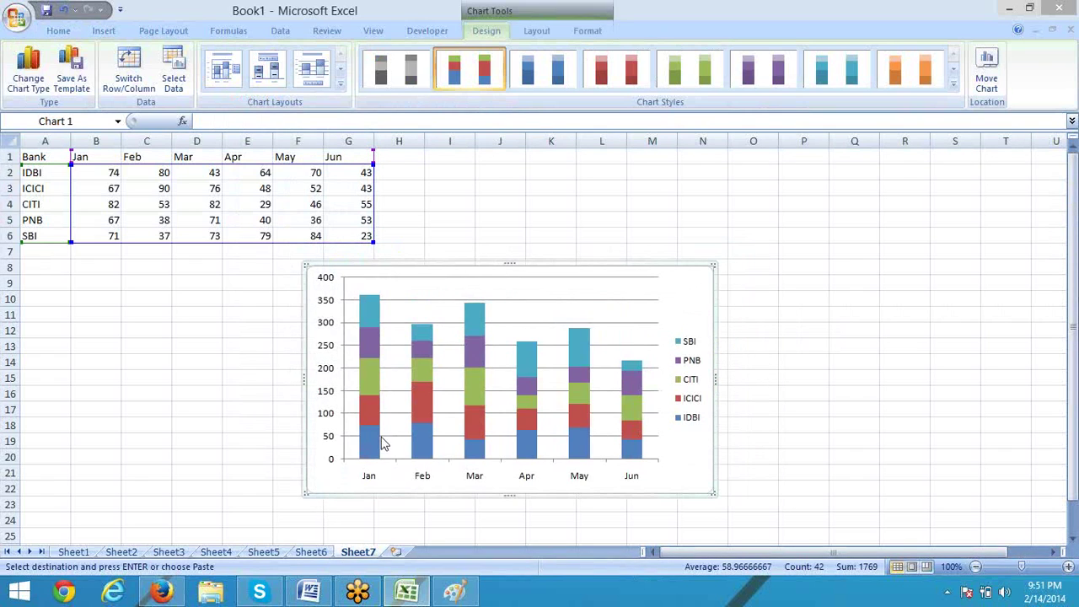
Step: Replace the stacked chart with a 100% stacked column chart and enlarge it right and down
{"action": "key", "text": "Delete"}
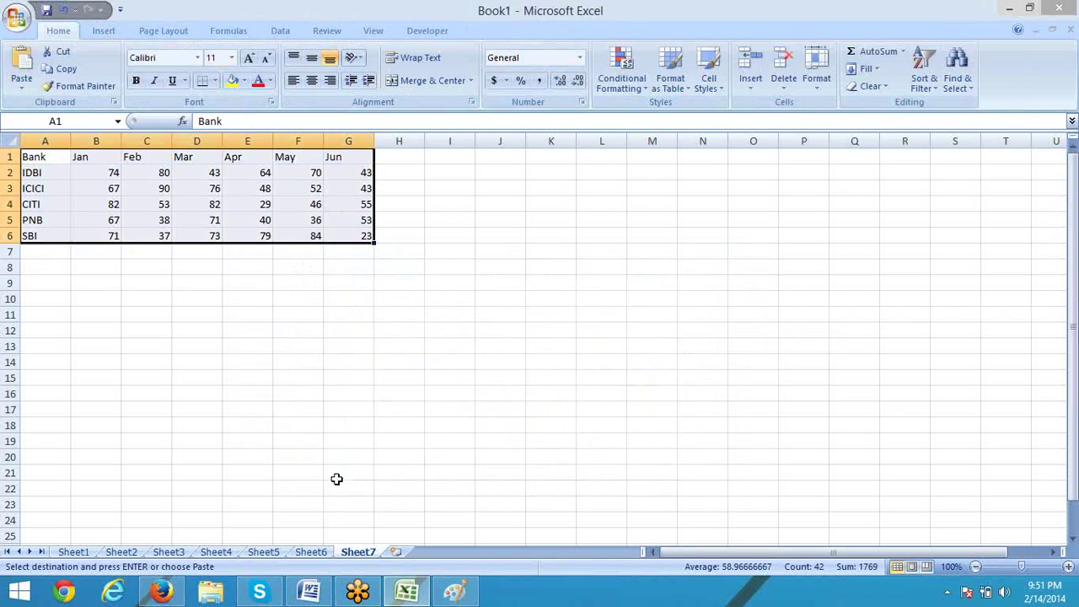
{"action": "left_click", "coordinate": [101, 37]}
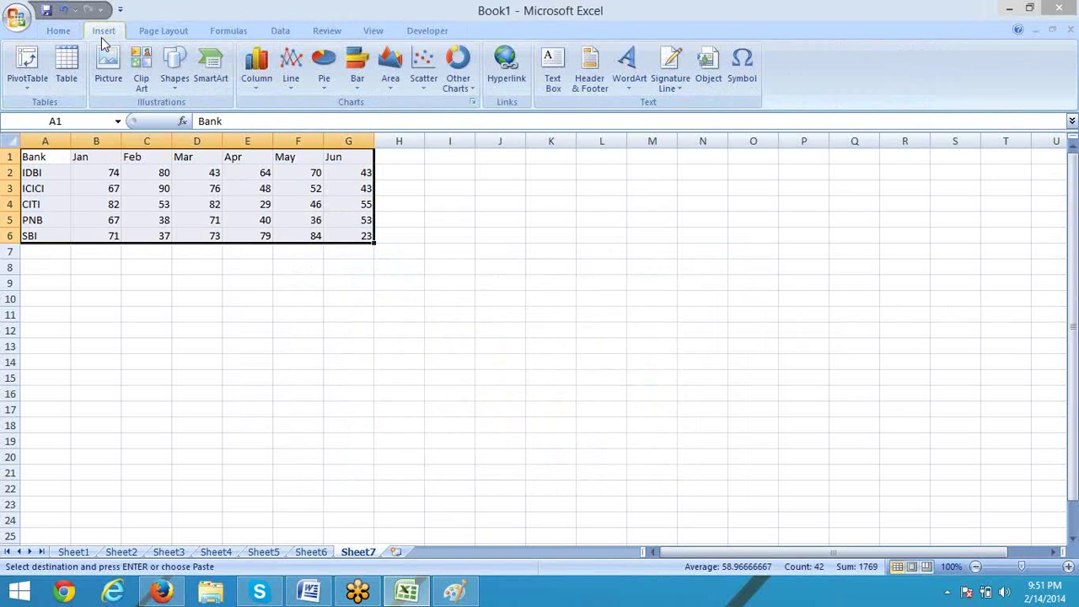
{"action": "left_click", "coordinate": [265, 85]}
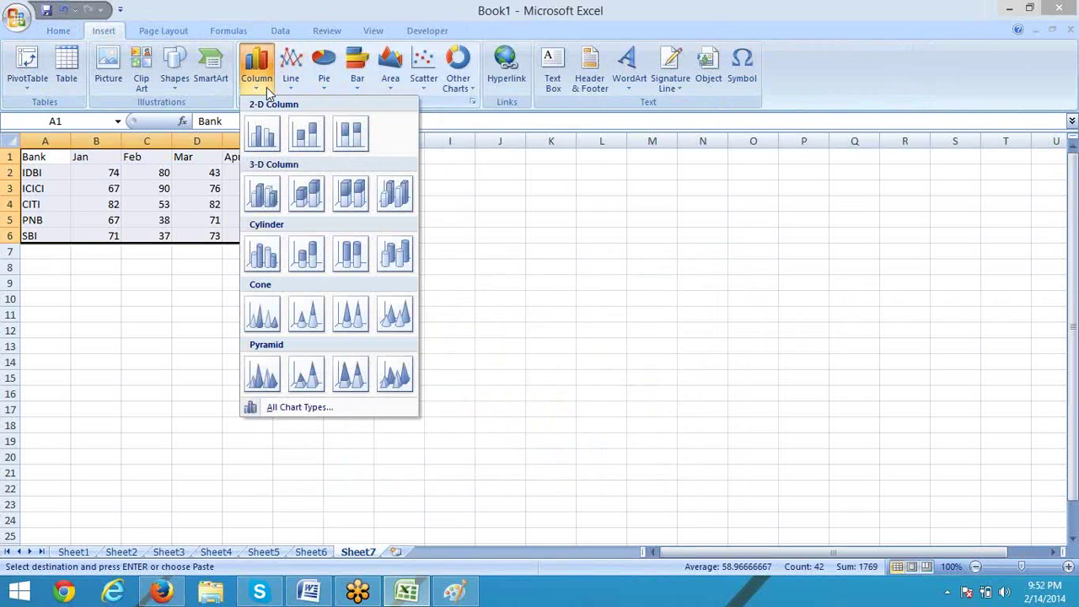
{"action": "left_click", "coordinate": [350, 134]}
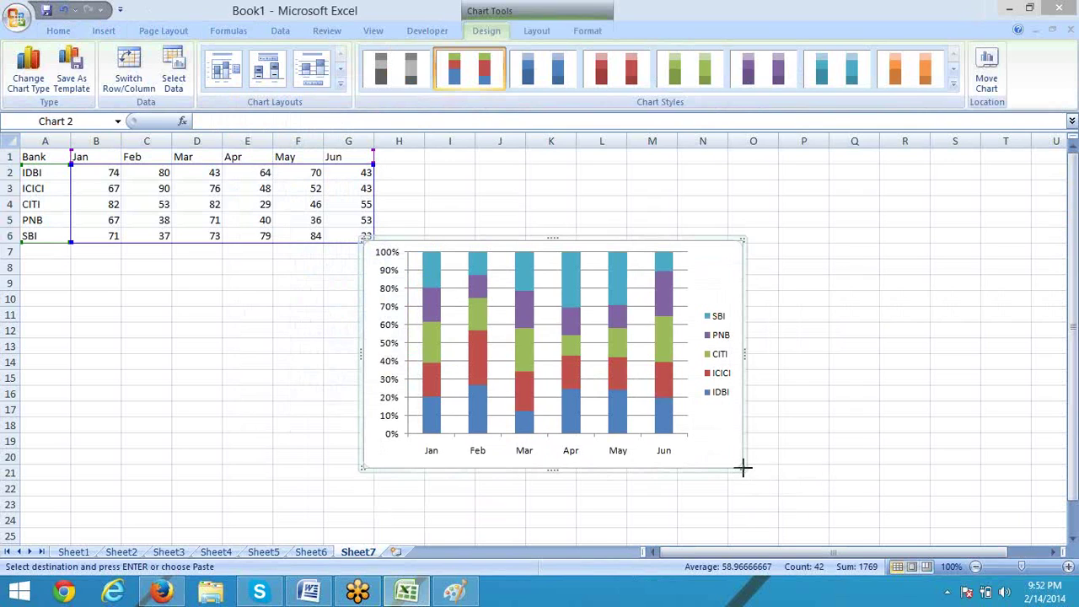
{"action": "left_click_drag", "start_coordinate": [743, 468], "coordinate": [897, 484]}
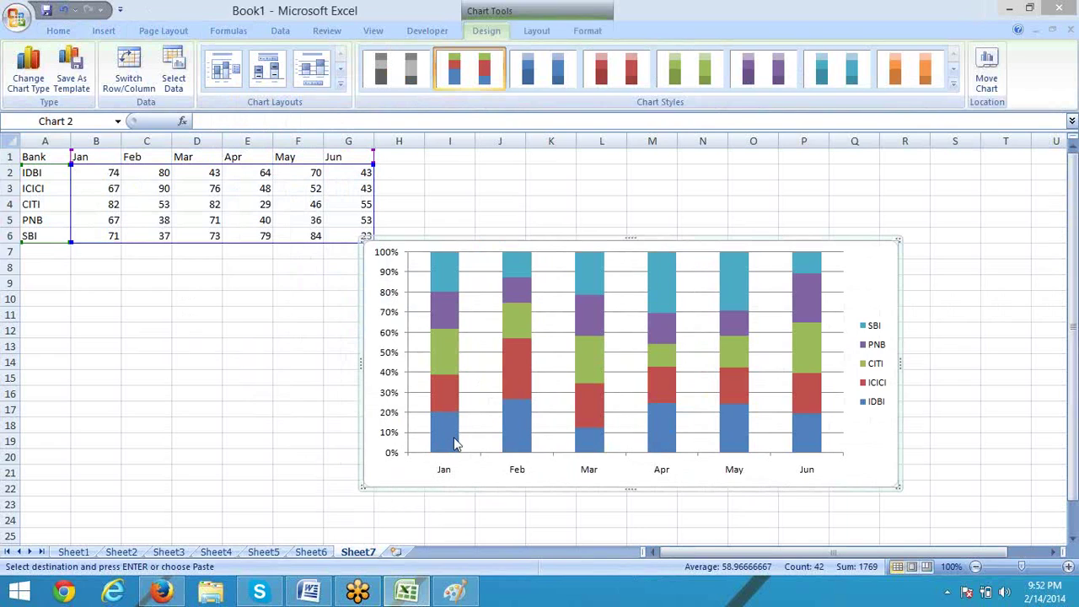
{"action": "mouse_move", "coordinate": [448, 455]}
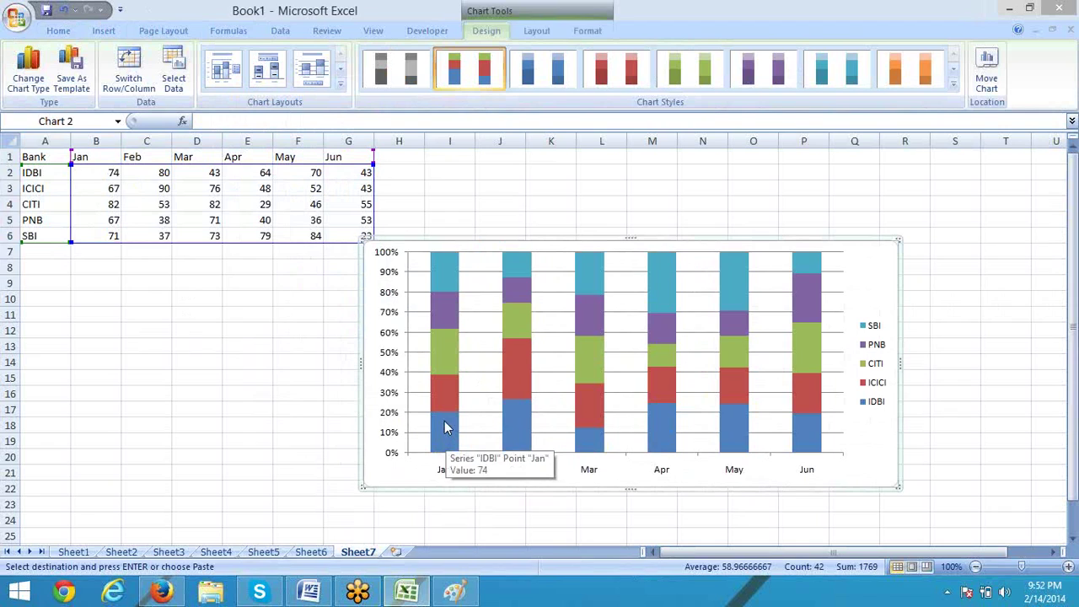
{"action": "mouse_move", "coordinate": [444, 418]}
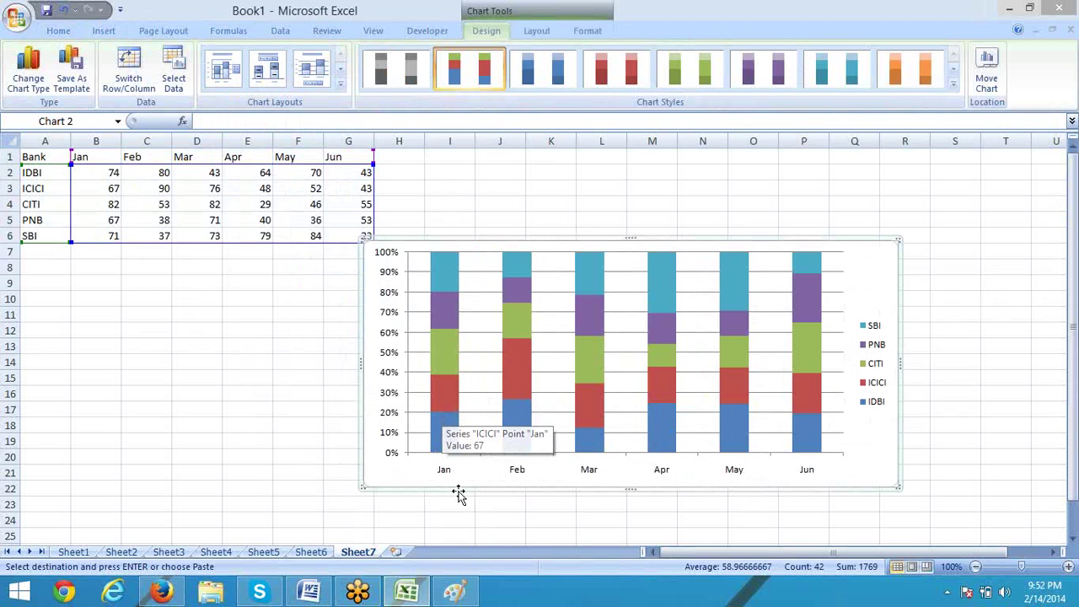
{"action": "left_click", "coordinate": [452, 387]}
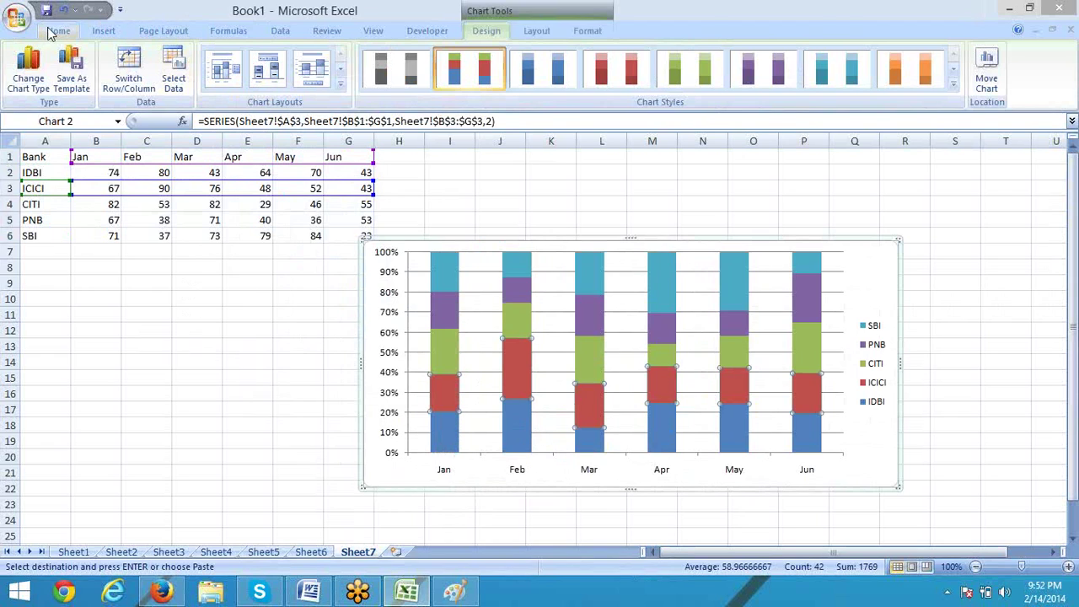
{"action": "left_click", "coordinate": [53, 32]}
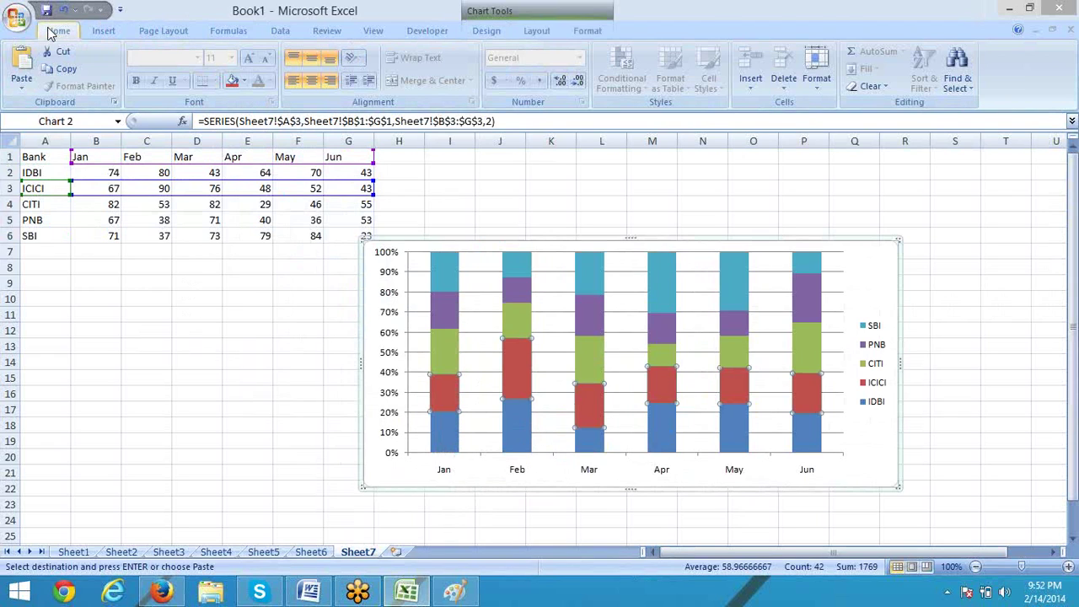